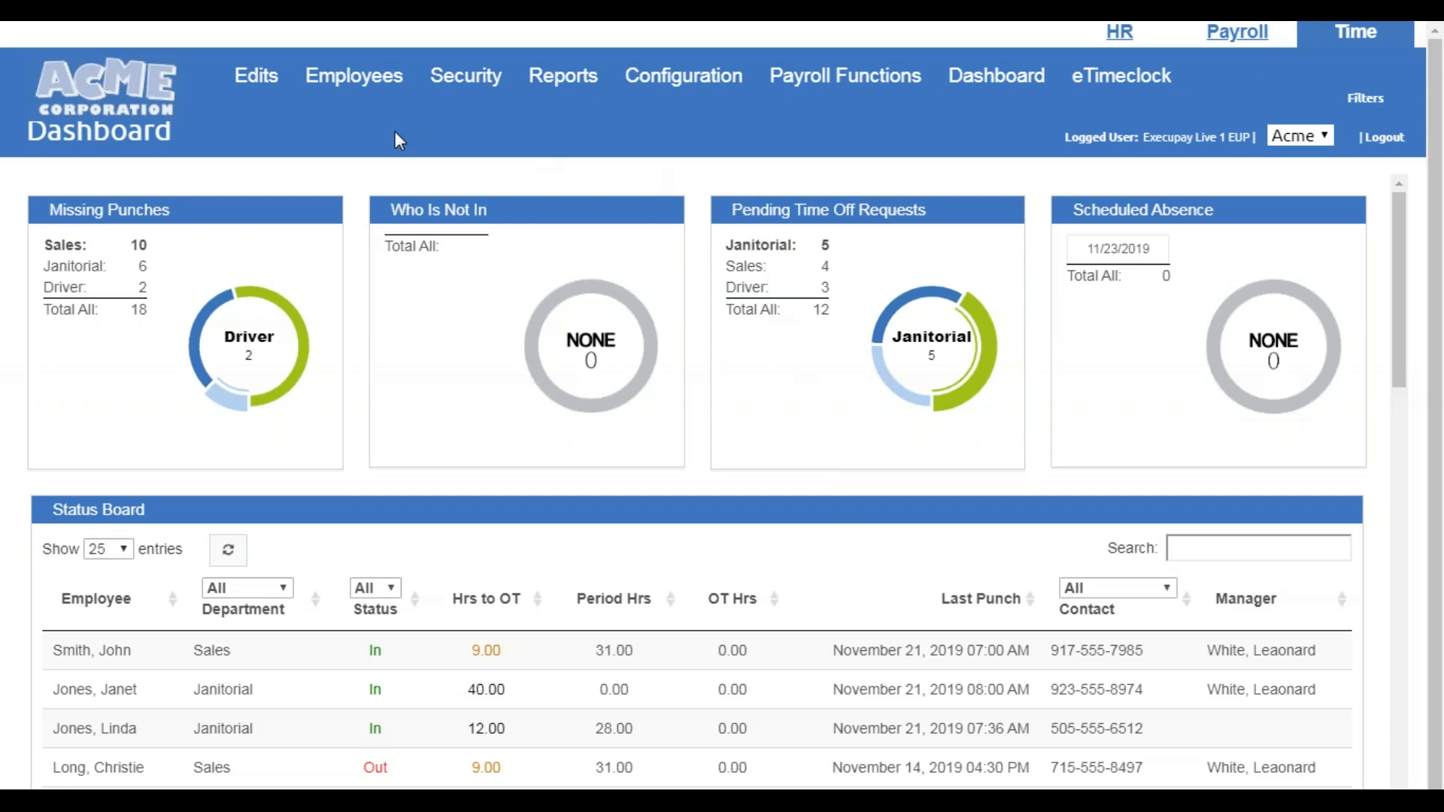
Open the Time Management page and look through the missed and duplicated punches in the exceptions list
{"action": "mouse_move", "coordinate": [256, 79]}
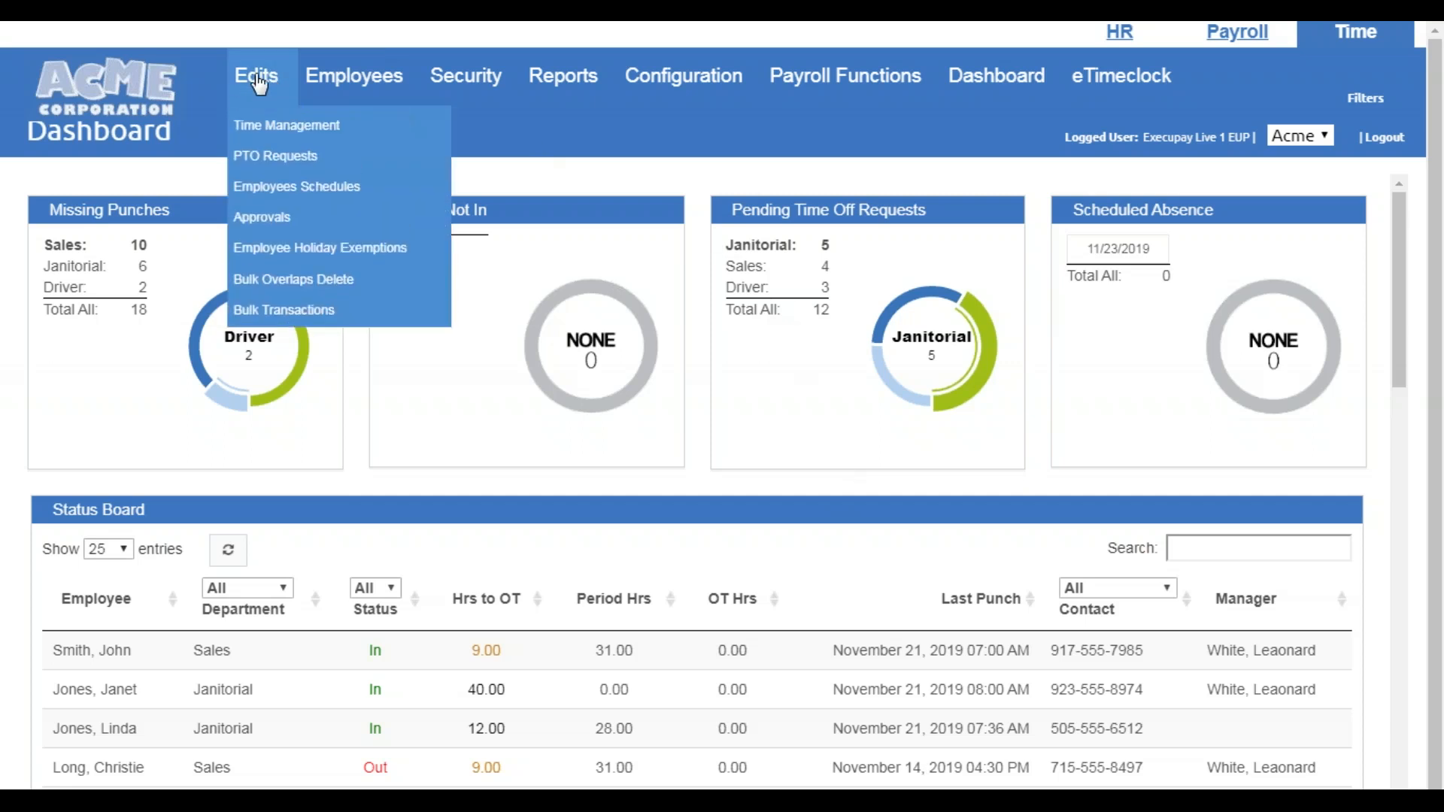
{"action": "left_click", "coordinate": [301, 135]}
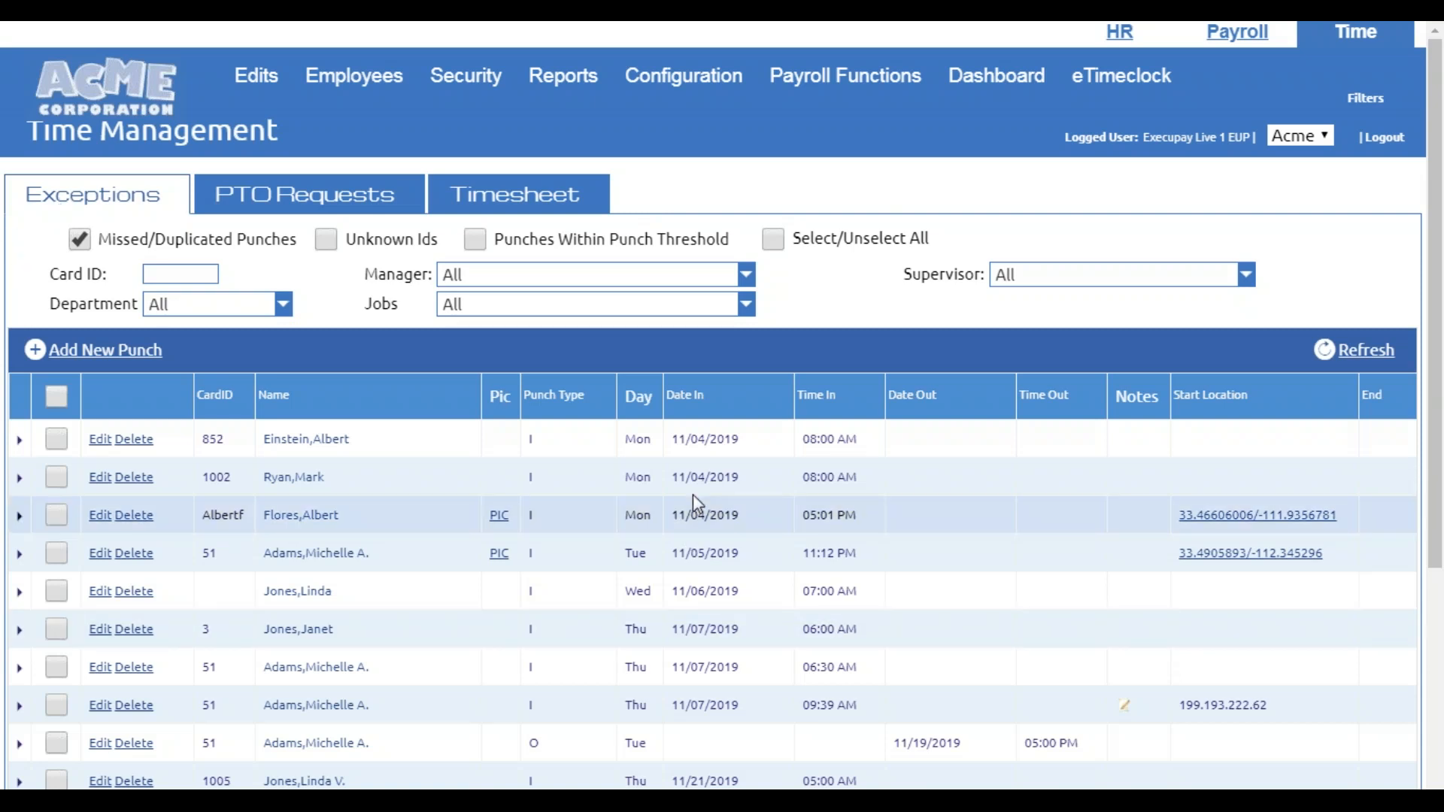
{"action": "scroll", "coordinate": [699, 499], "scroll_direction": "down", "scroll_amount": 5}
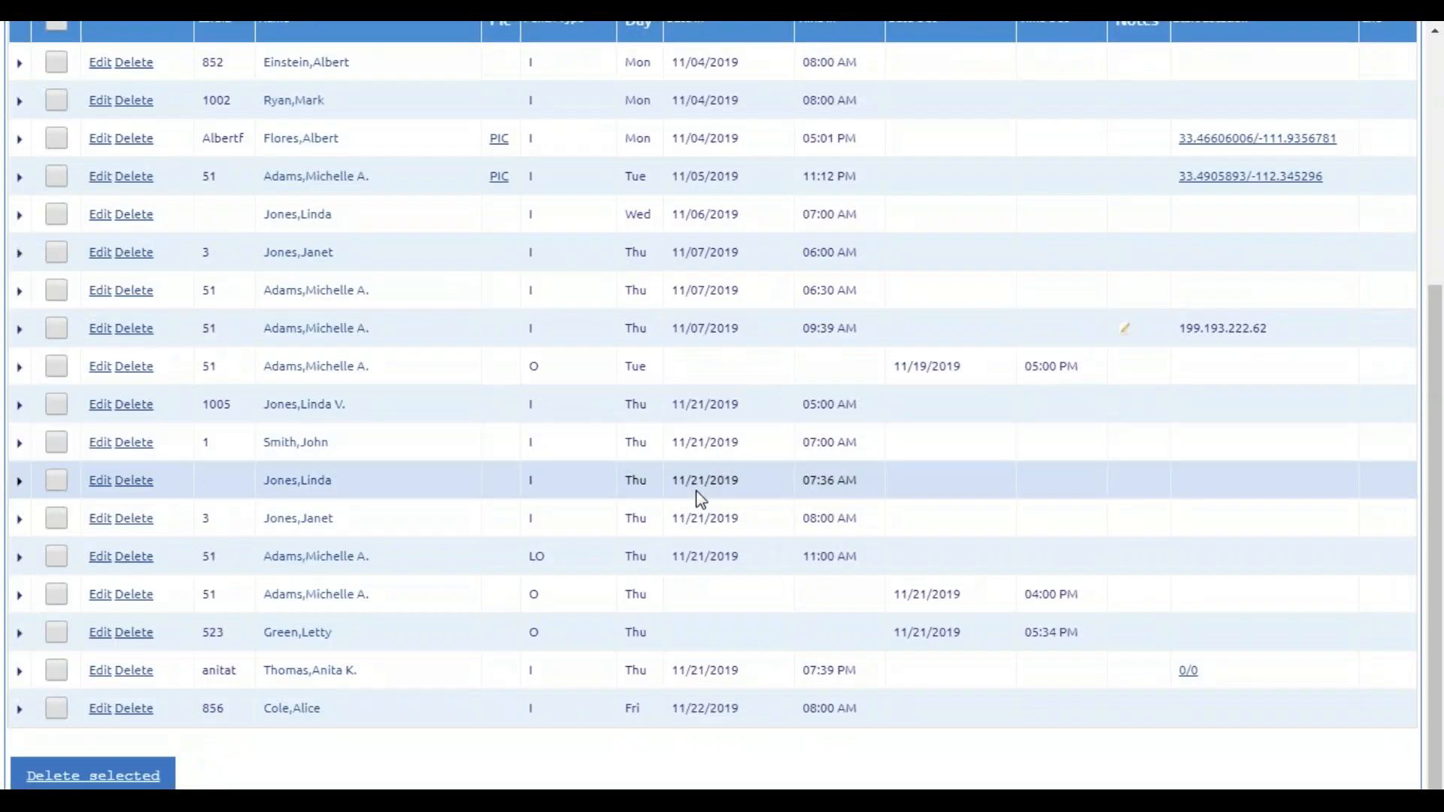
{"action": "scroll", "coordinate": [699, 498], "scroll_direction": "up", "scroll_amount": 5}
{"action": "scroll", "coordinate": [699, 498], "scroll_direction": "up", "scroll_amount": 1}
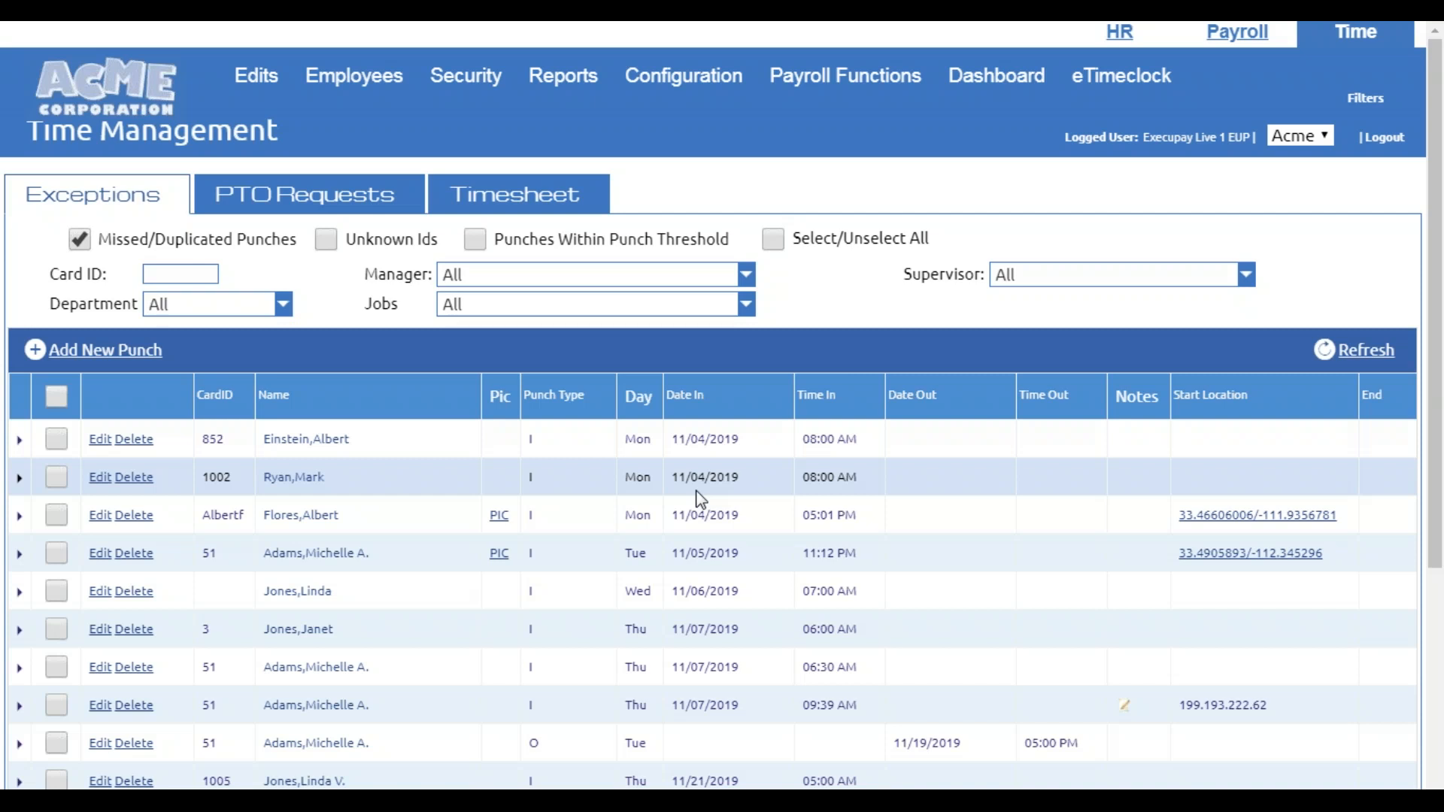
{"action": "scroll", "coordinate": [700, 496], "scroll_direction": "down", "scroll_amount": 2}
{"action": "scroll", "coordinate": [696, 497], "scroll_direction": "up", "scroll_amount": 2}
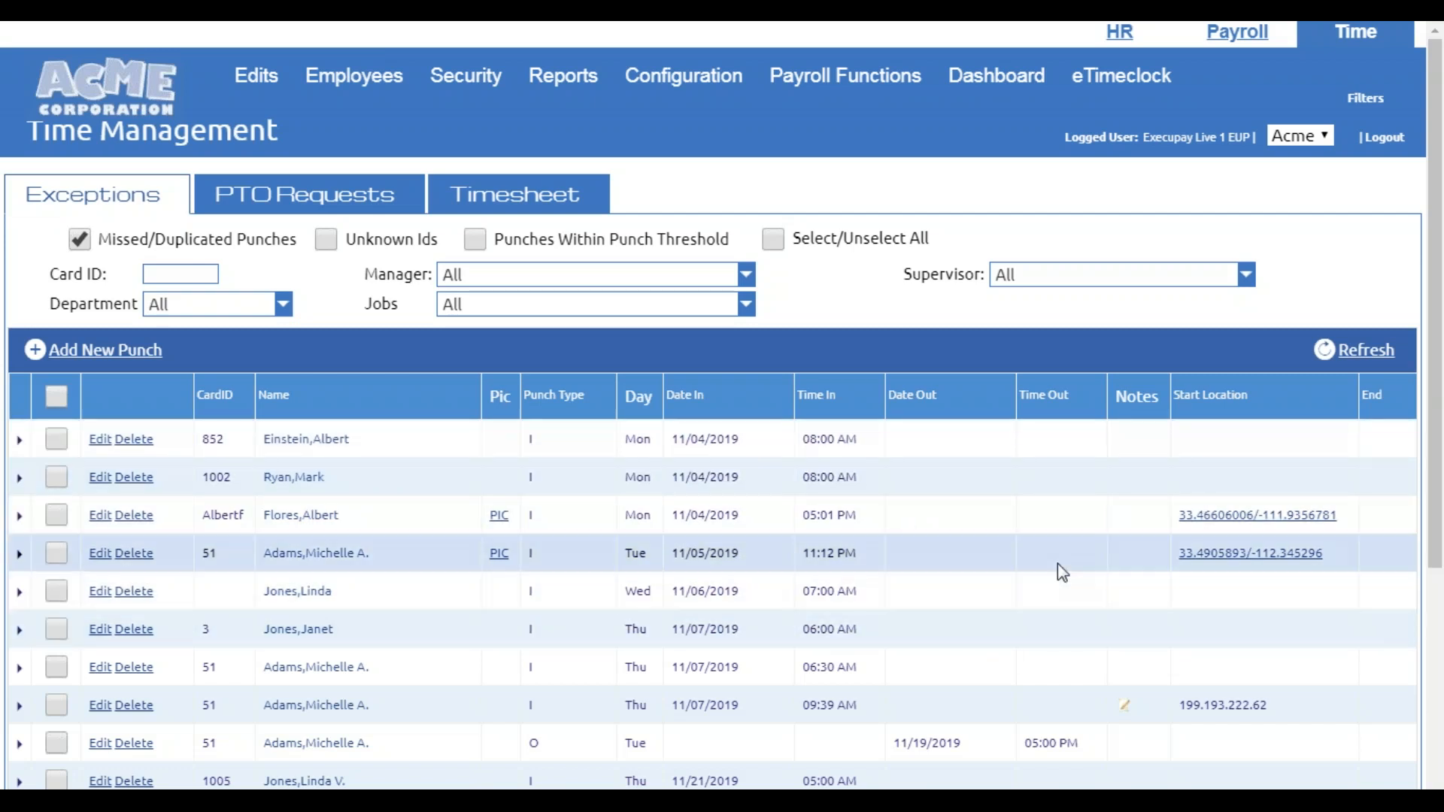
{"action": "scroll", "coordinate": [965, 572], "scroll_direction": "down", "scroll_amount": 4}
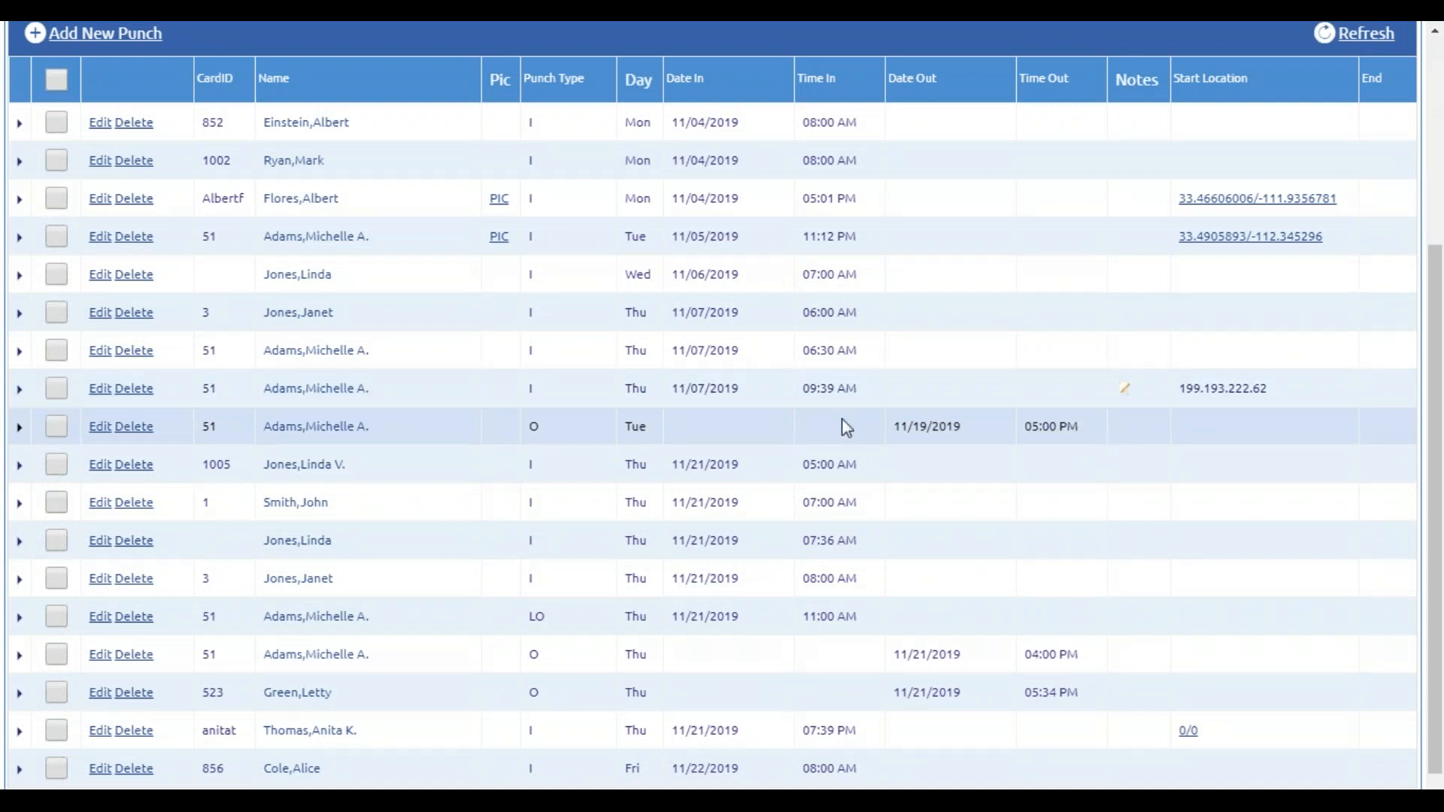
{"action": "scroll", "coordinate": [842, 420], "scroll_direction": "down", "scroll_amount": 1}
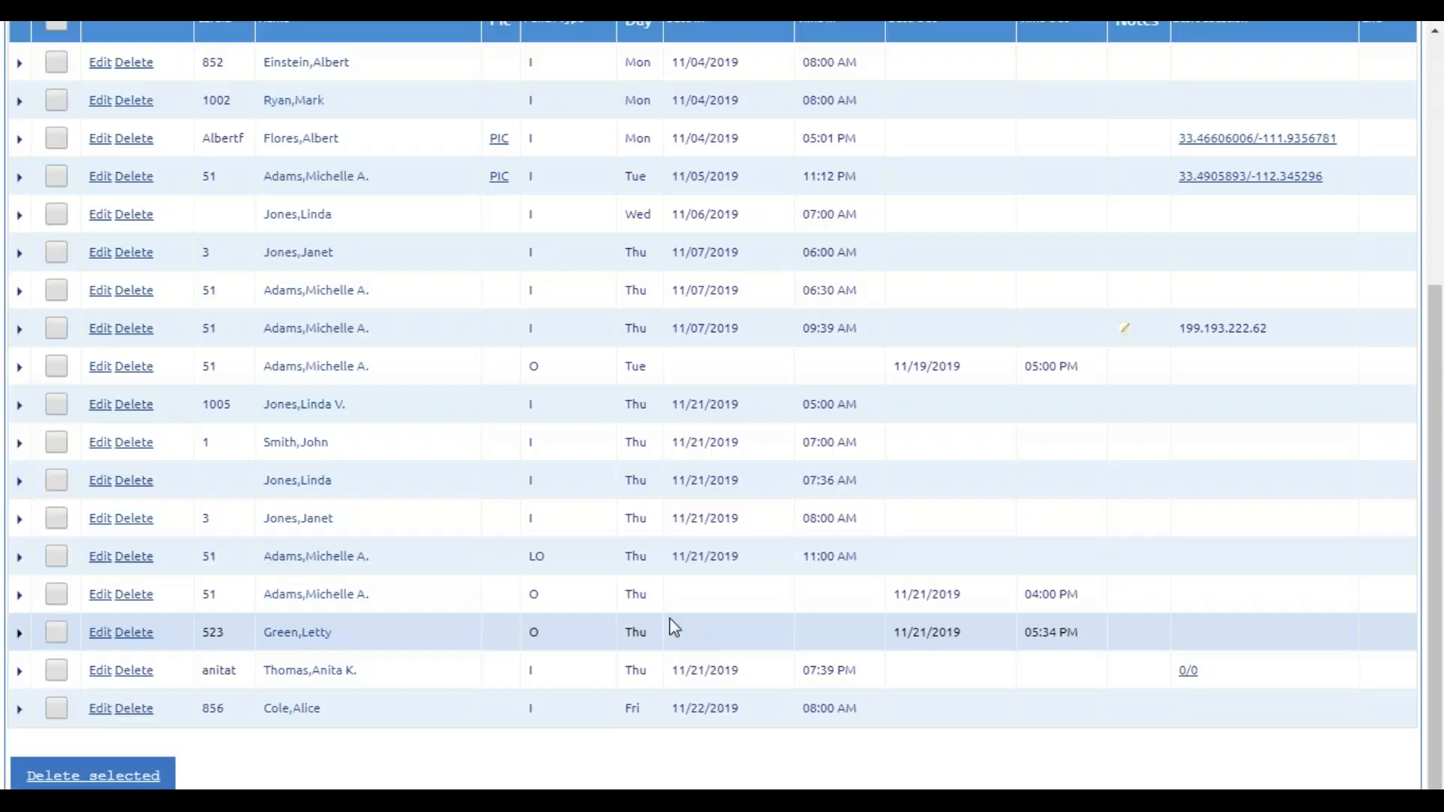
{"action": "scroll", "coordinate": [674, 628], "scroll_direction": "up", "scroll_amount": 5}
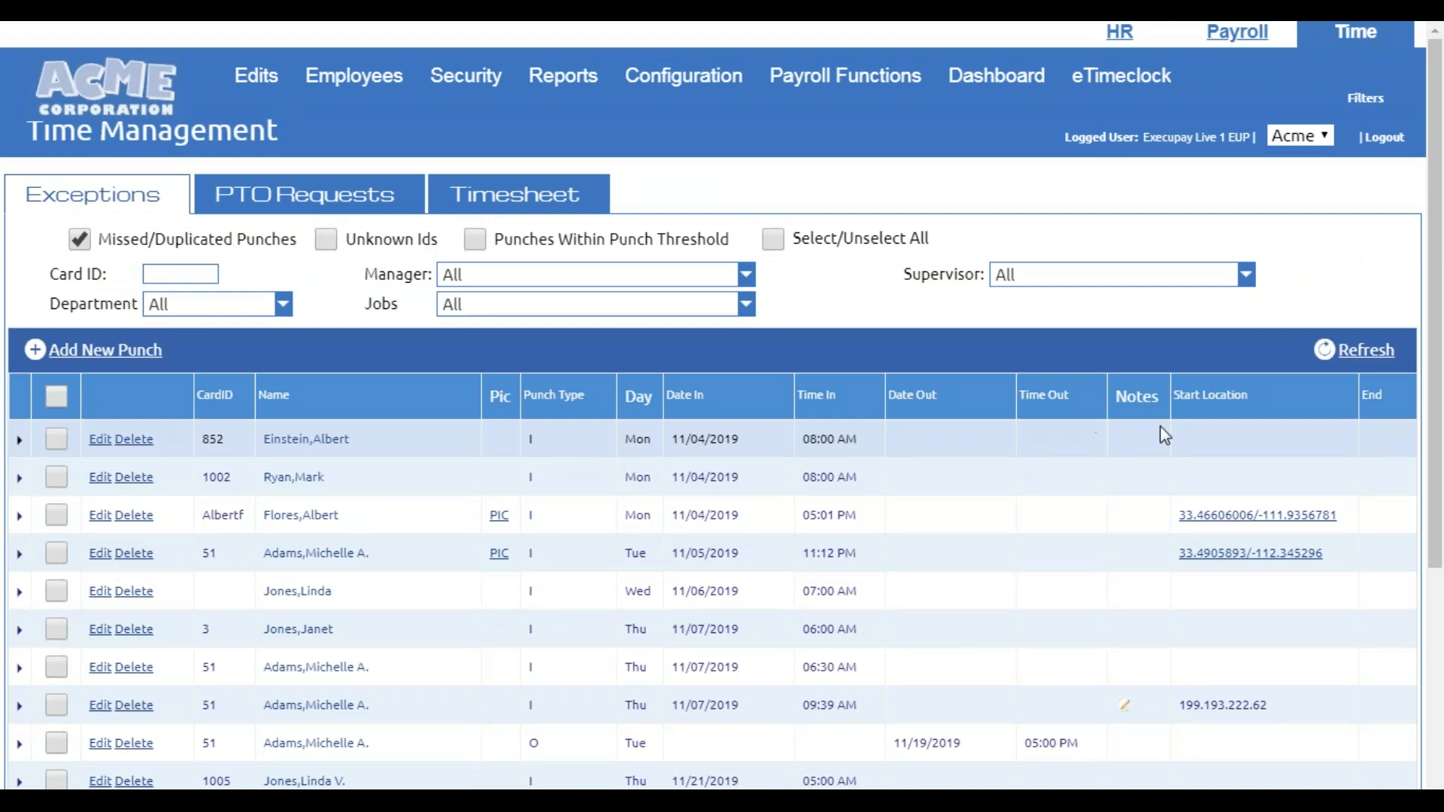
Edit the first listed 11/04/2019 08:00 AM punch and set its time out to 06:03 PM
{"action": "left_click", "coordinate": [817, 454]}
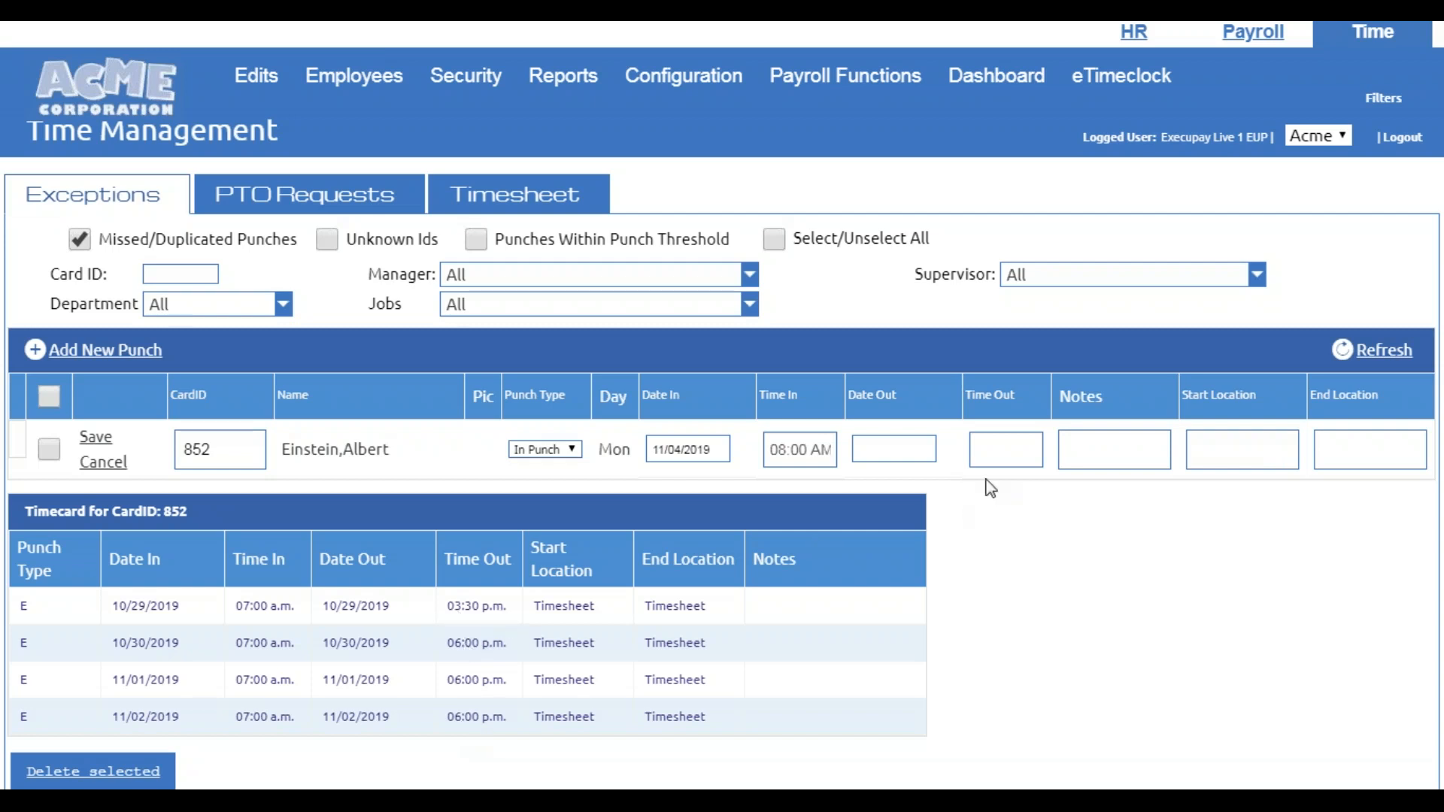
{"action": "left_click", "coordinate": [996, 455]}
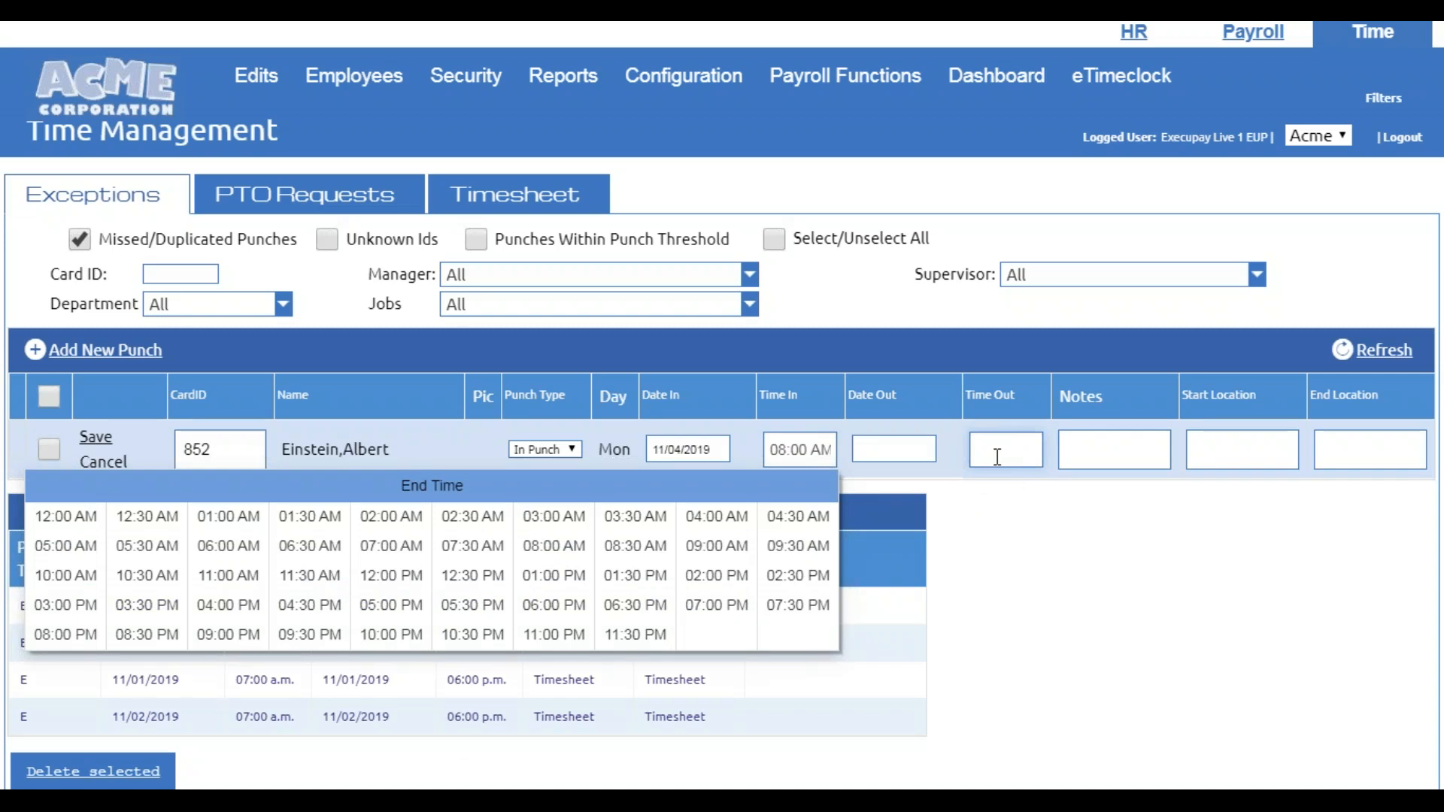
{"action": "left_click", "coordinate": [1009, 615]}
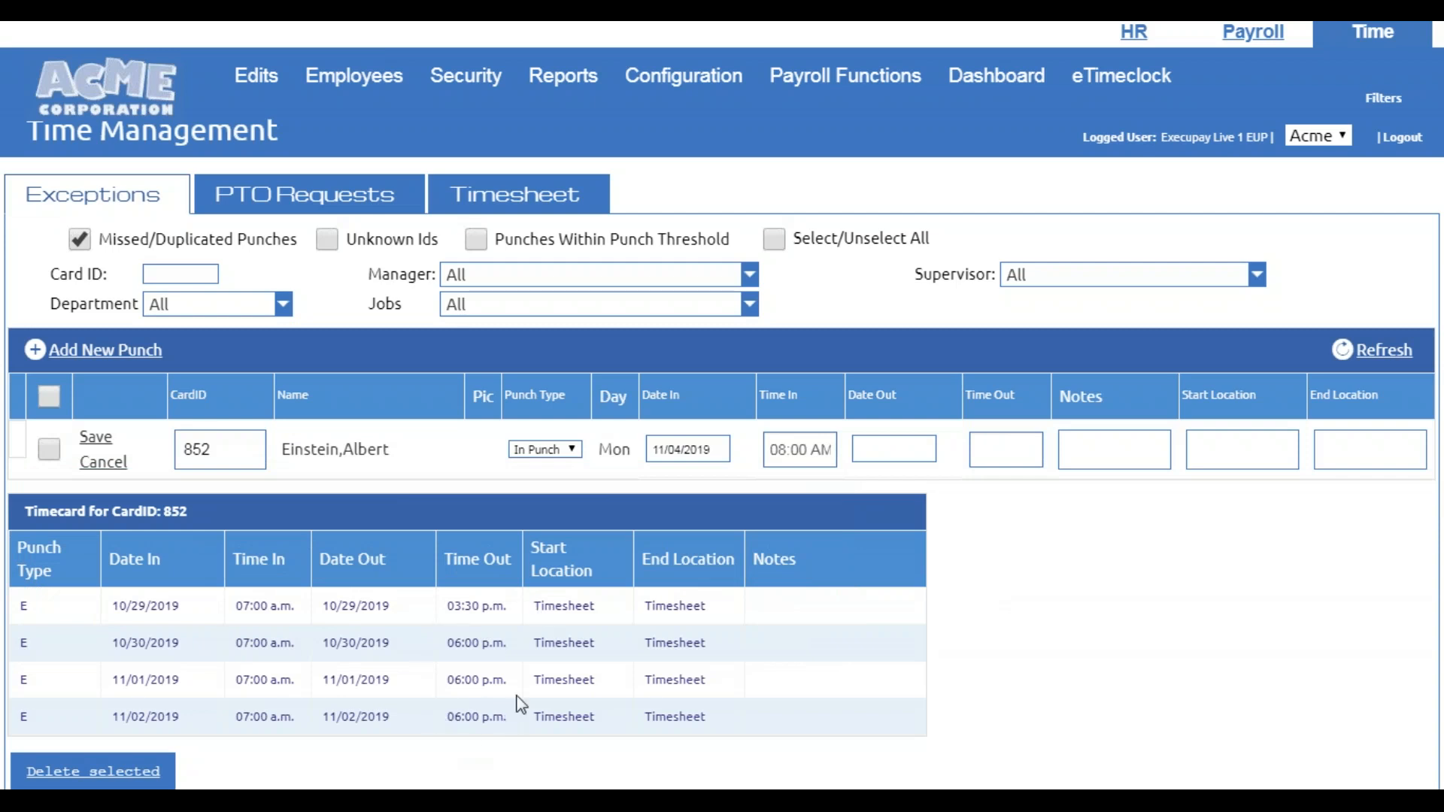
{"action": "left_click", "coordinate": [992, 445]}
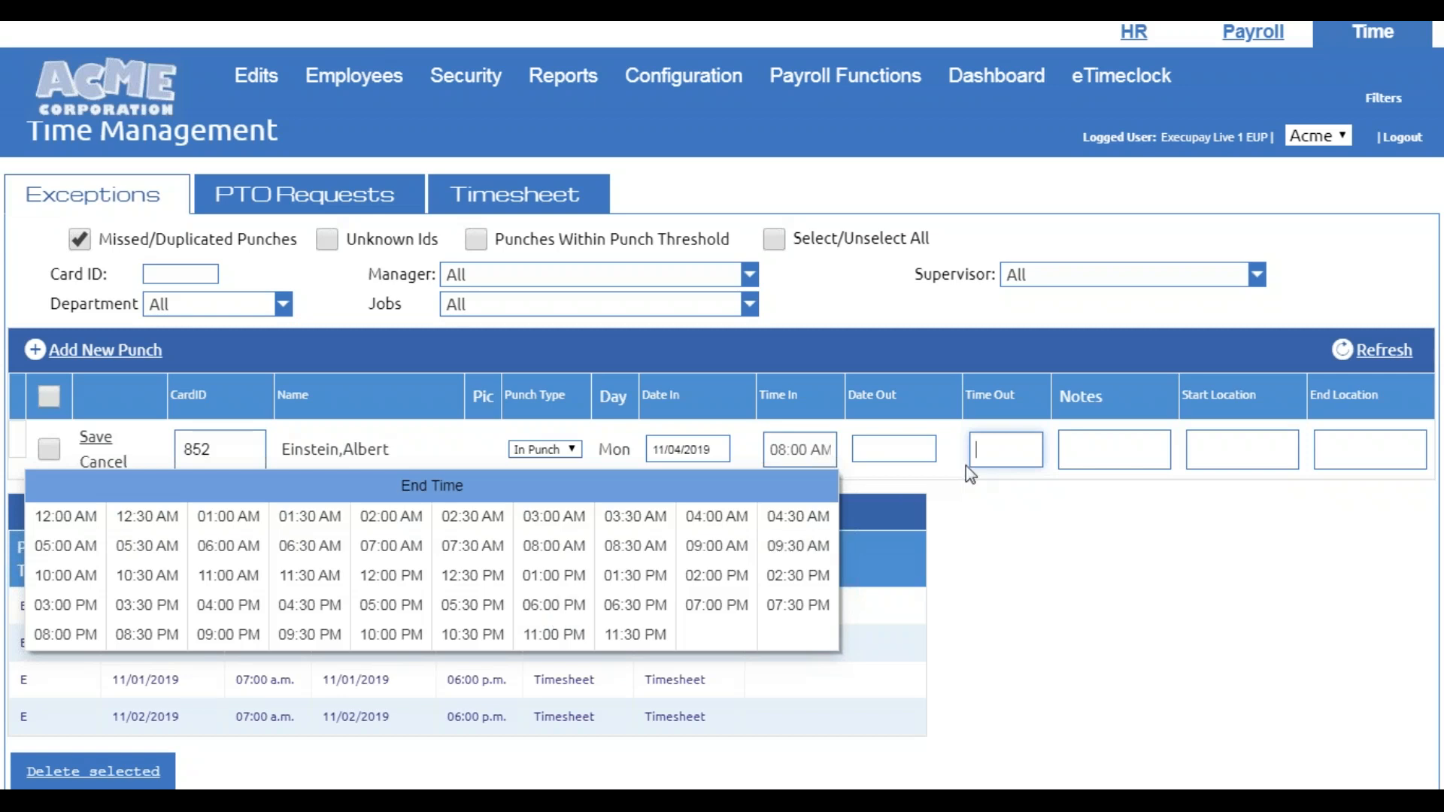
{"action": "type", "text": "600"}
{"action": "type", "text": "3"}
{"action": "type", "text": "pm"}
{"action": "left_click", "coordinate": [1009, 504]}
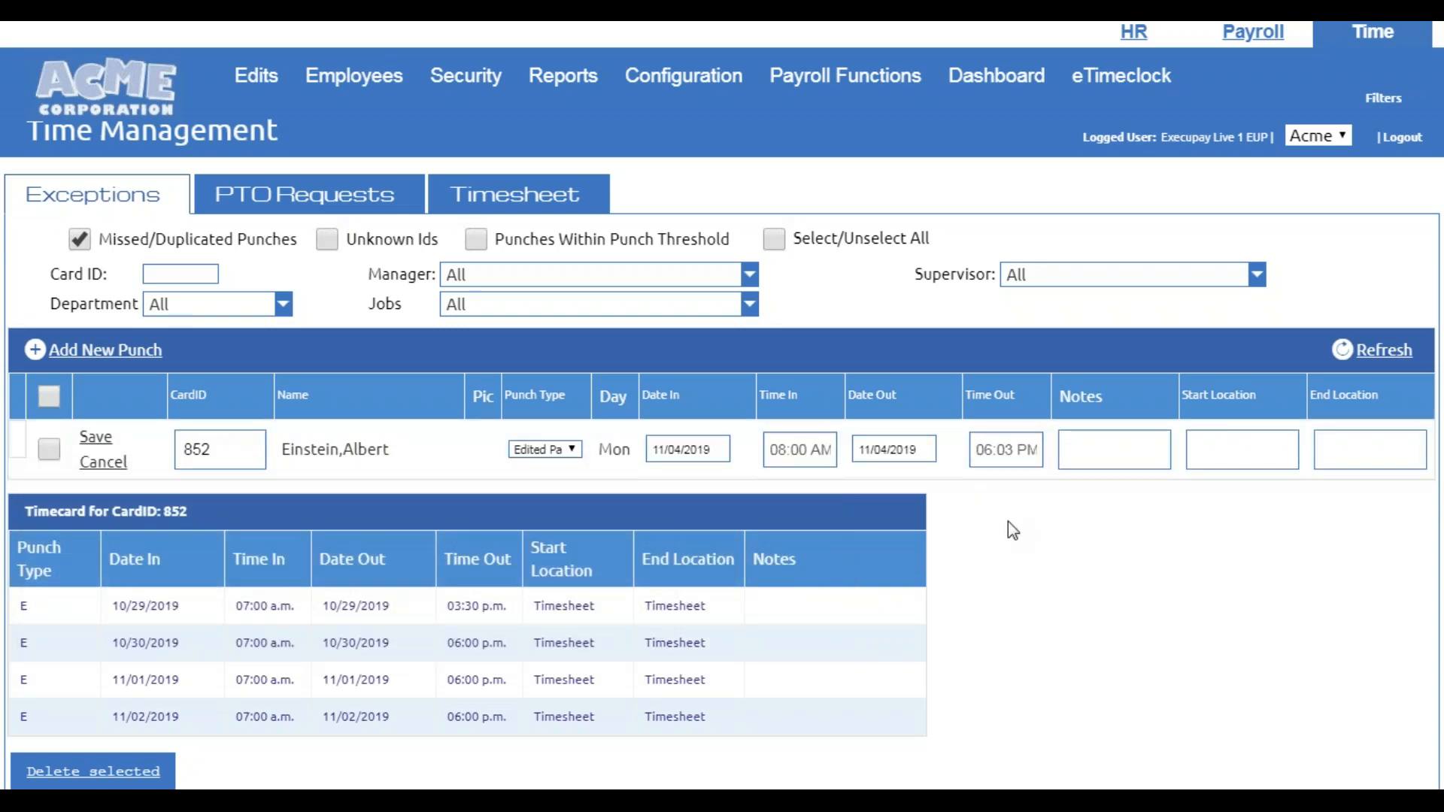
Re-enter the same punch's time out in 24-hour format as 1803
{"action": "left_click", "coordinate": [992, 455]}
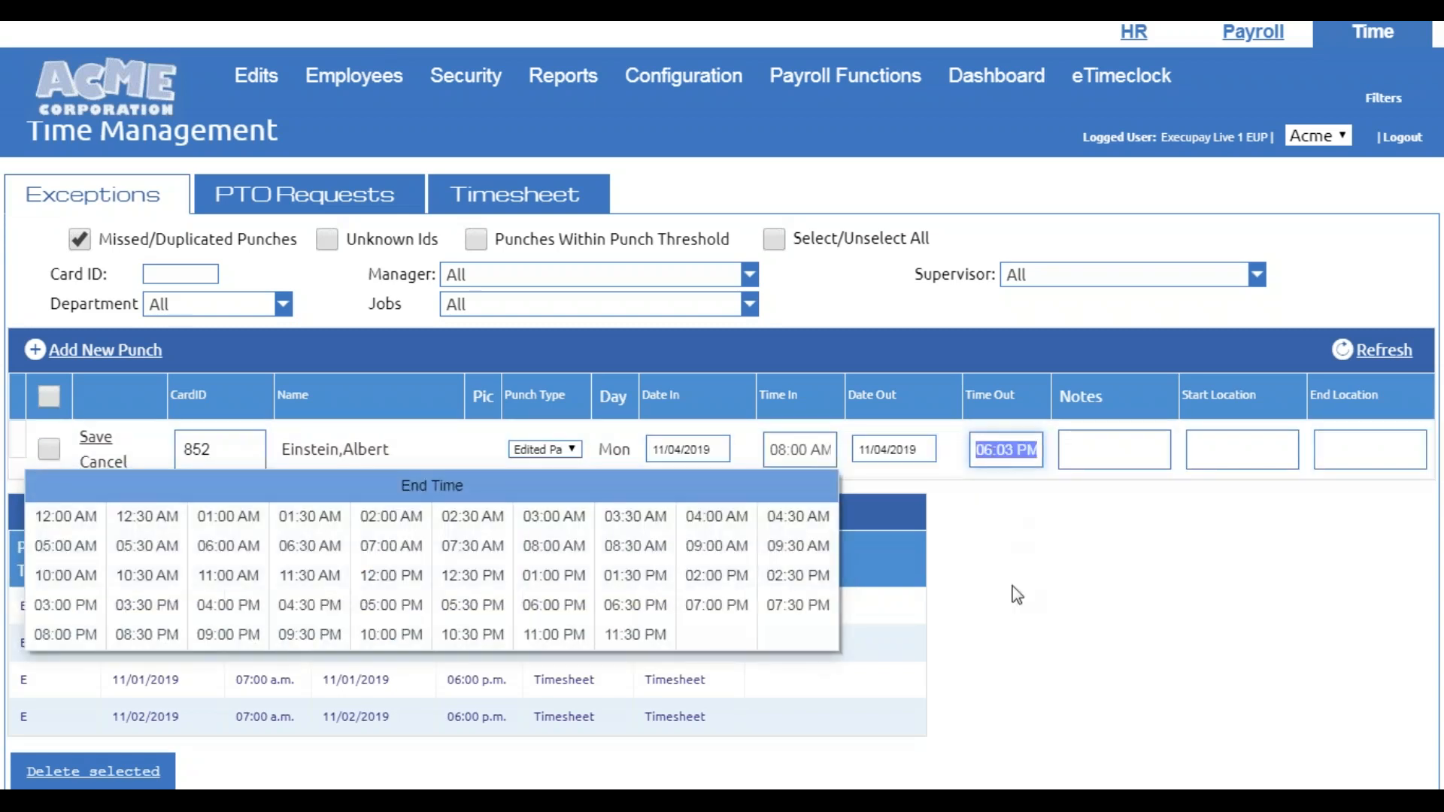
{"action": "type", "text": "1830"}
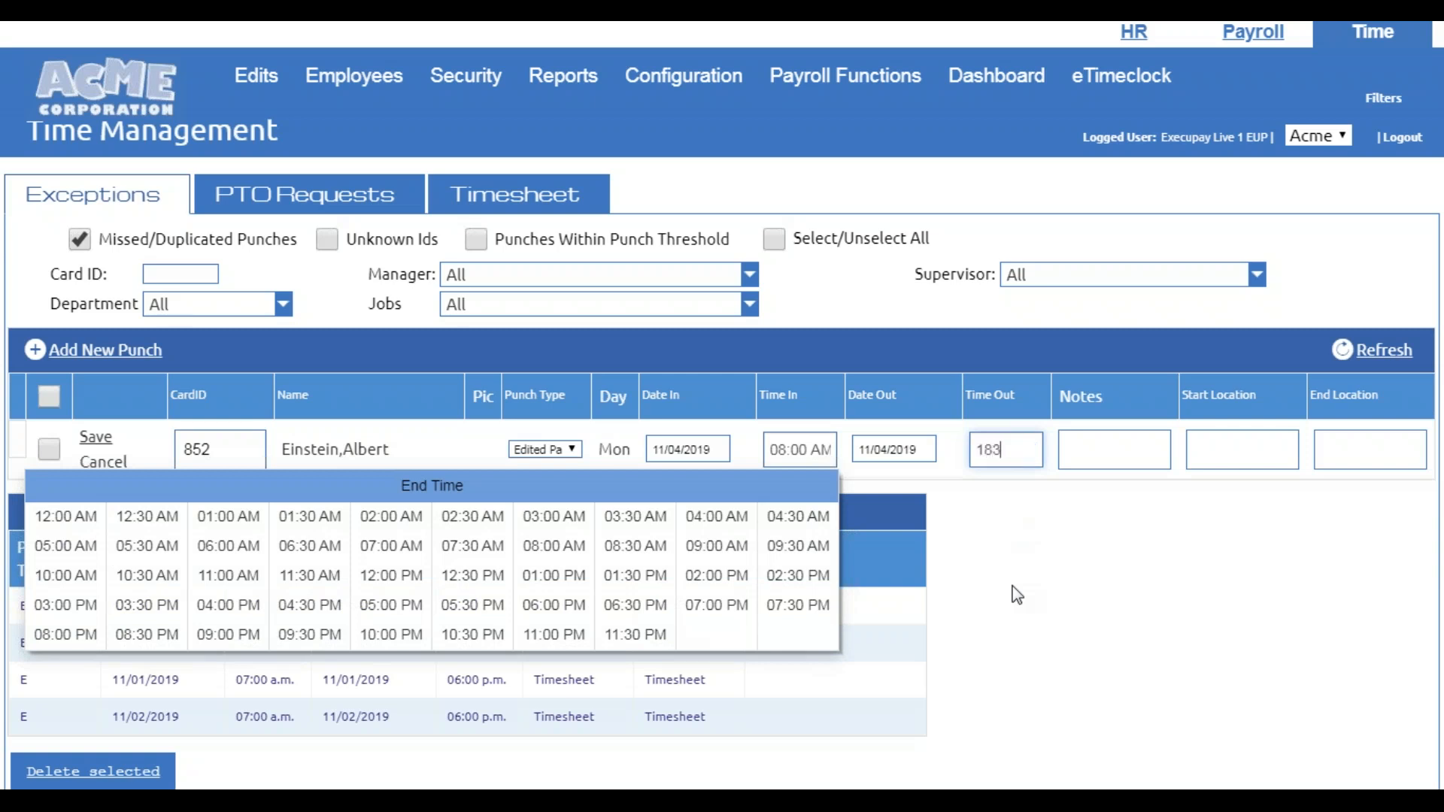
{"action": "key", "text": "BackSpace"}
{"action": "key", "text": "BackSpace"}
{"action": "type", "text": "03"}
{"action": "left_click", "coordinate": [1025, 531]}
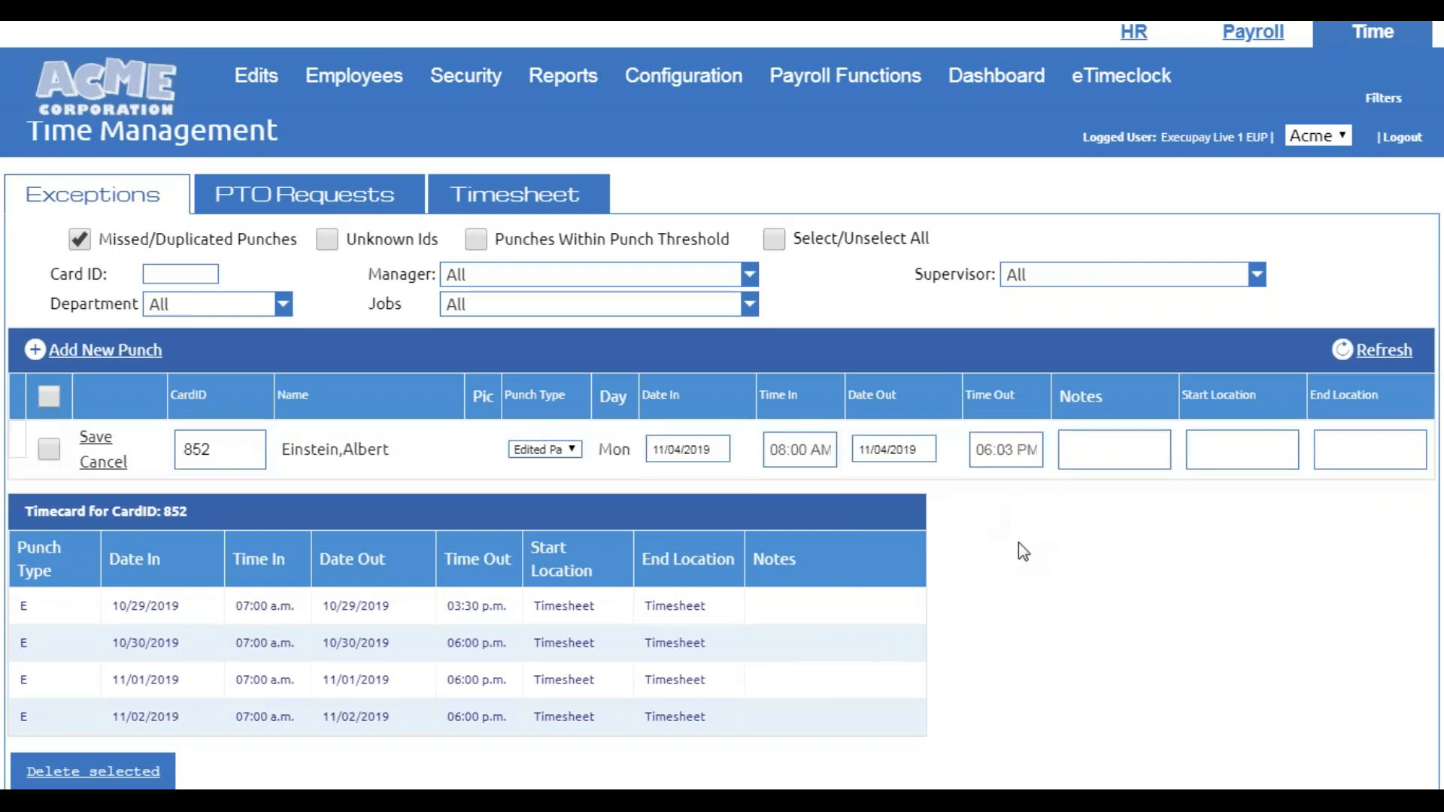
Add the note "Forgot to clock in BL" to the edited 11/04/2019 punch and save it
{"action": "left_click", "coordinate": [1096, 455]}
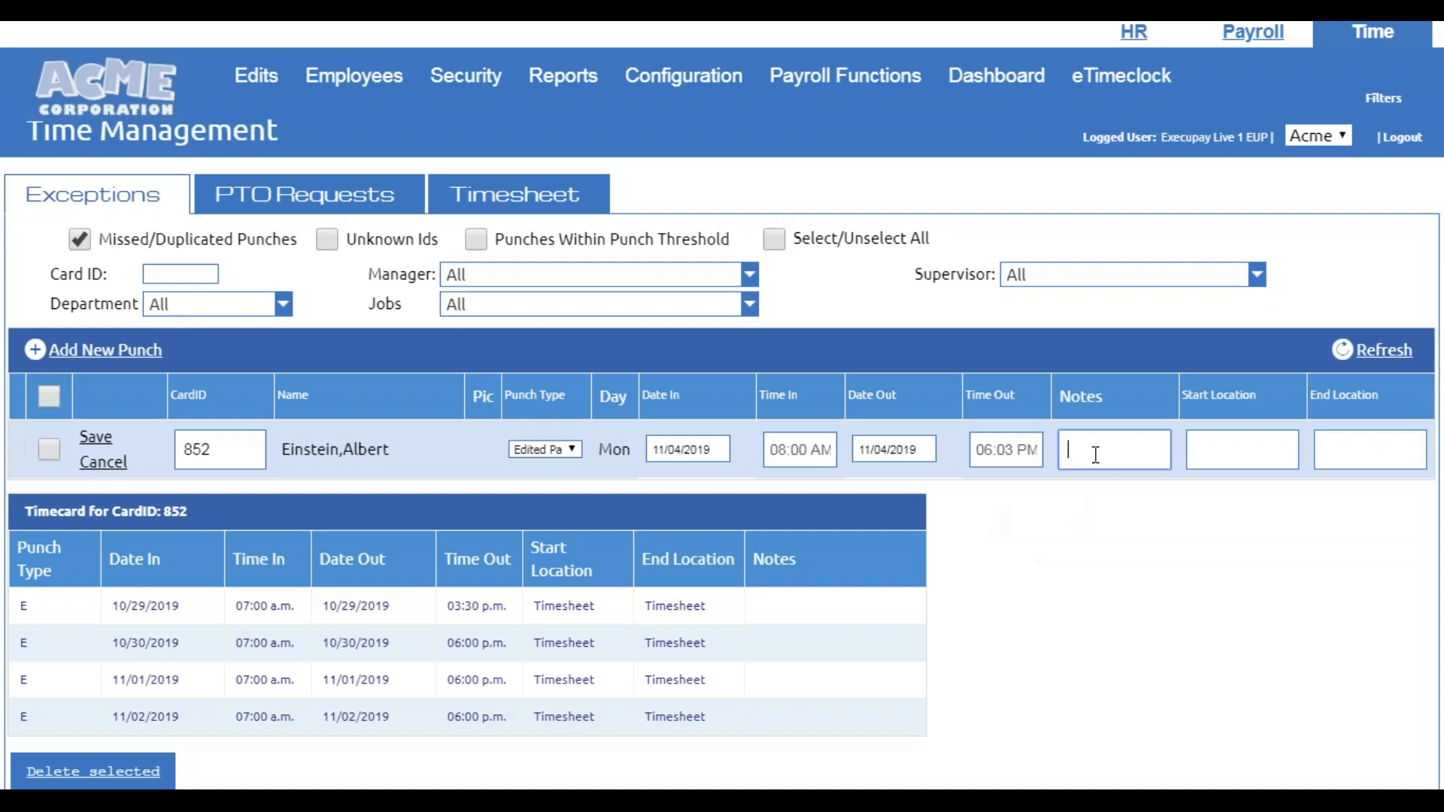
{"action": "type", "text": "F"}
{"action": "type", "text": "orgot to"}
{"action": "type", "text": " clock in "}
{"action": "type", "text": "BL"}
{"action": "mouse_move", "coordinate": [563, 77]}
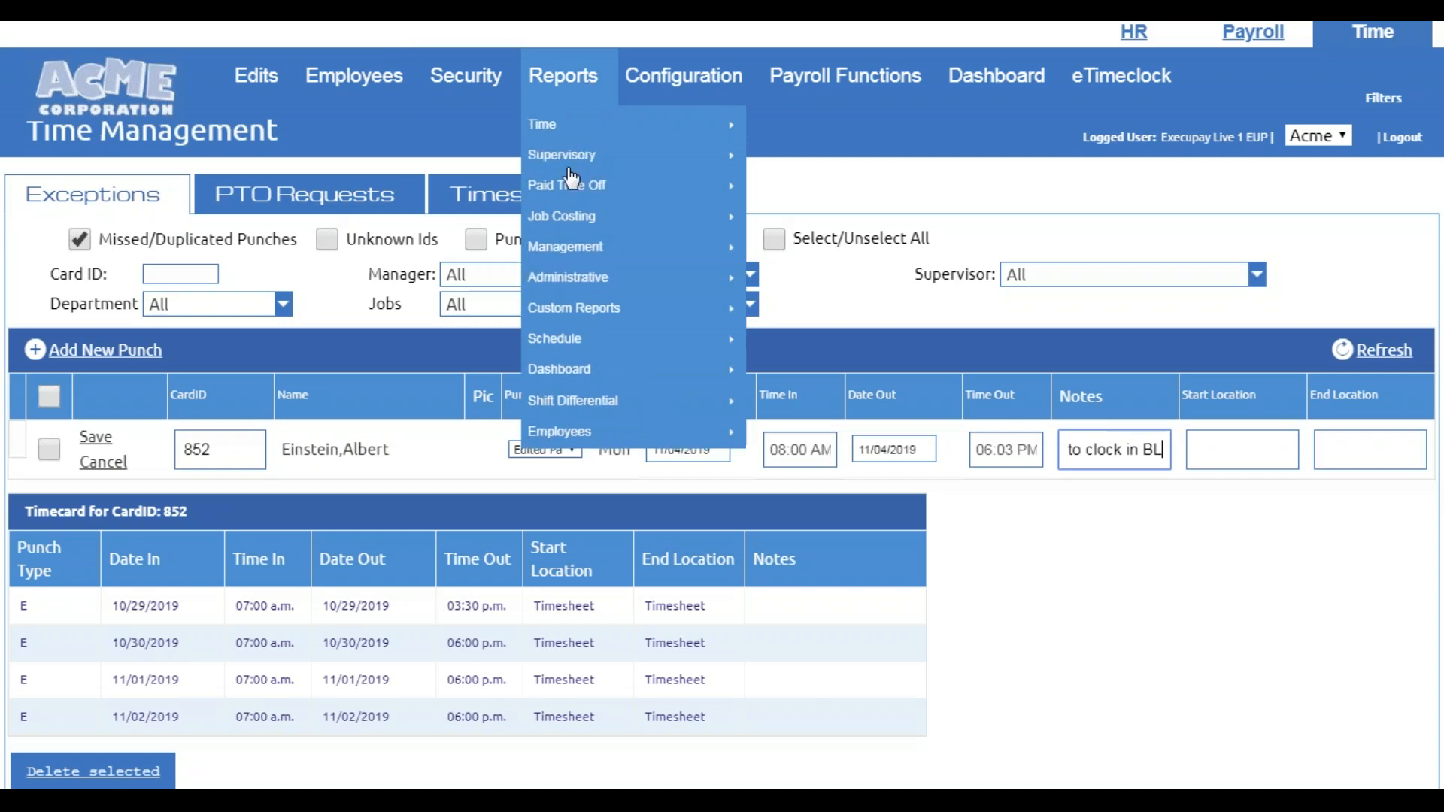
{"action": "mouse_move", "coordinate": [624, 281]}
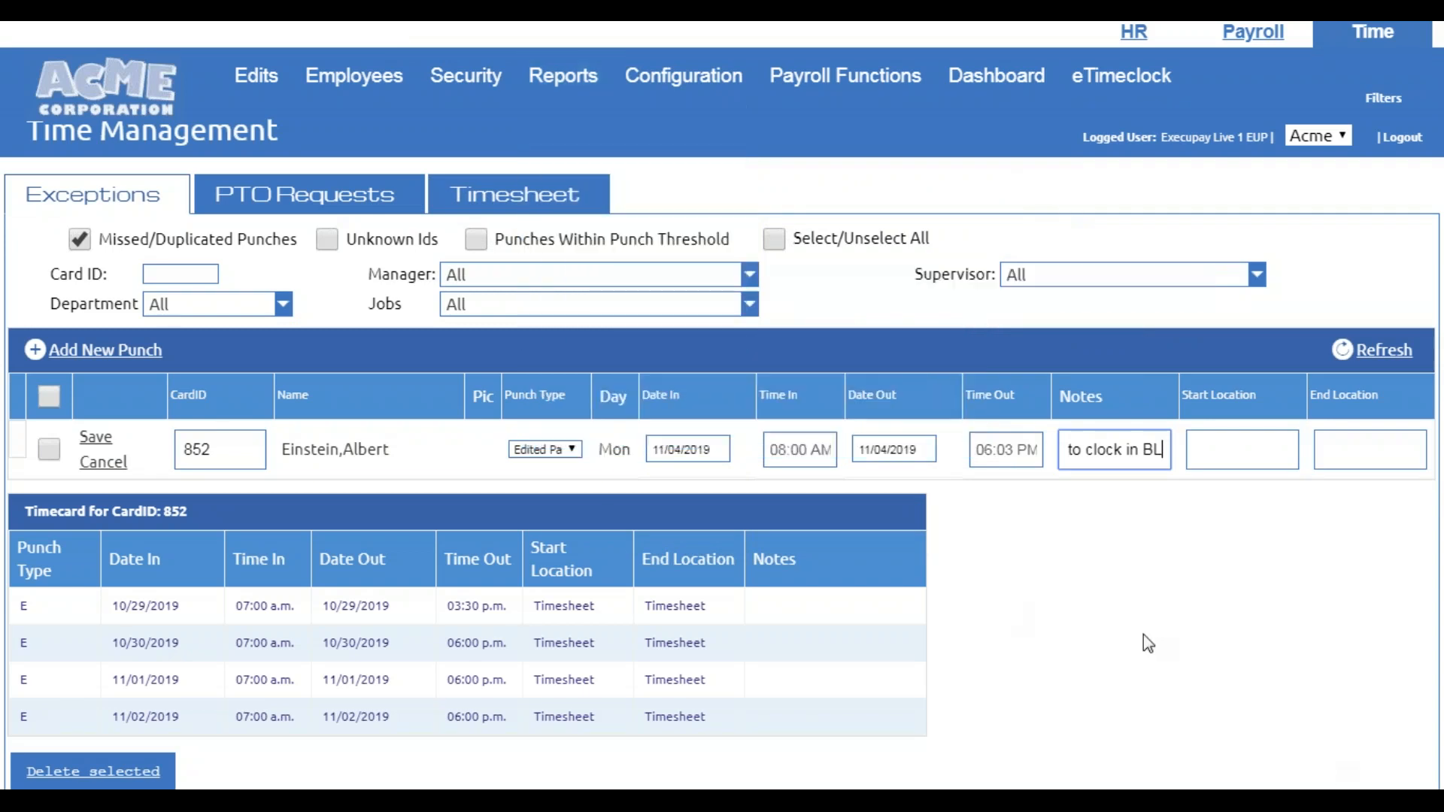
{"action": "left_click", "coordinate": [97, 439]}
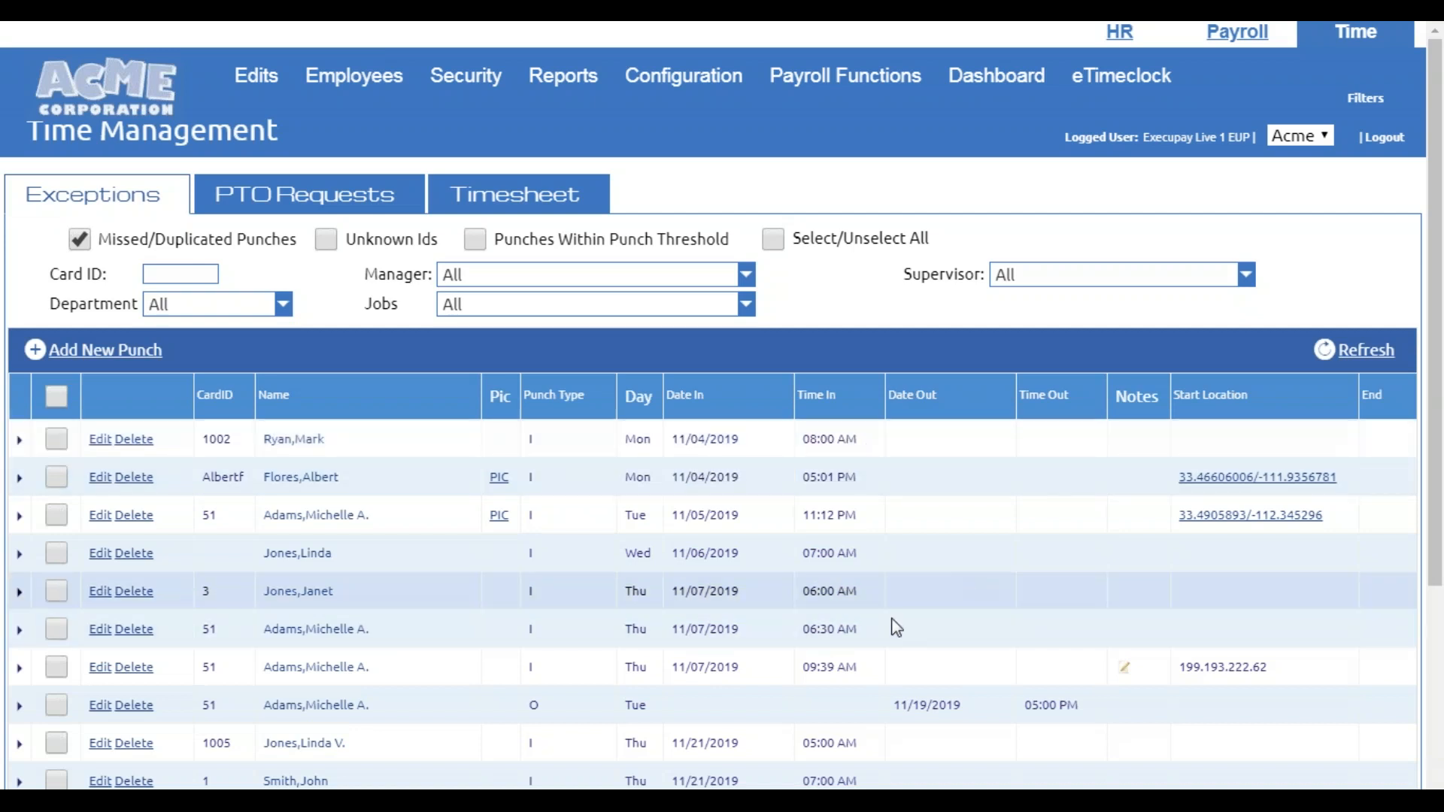
Edit the 11/19/2019 05:00 PM out punch and set its missing time in to 06:00 AM
{"action": "scroll", "coordinate": [890, 629], "scroll_direction": "down", "scroll_amount": 5}
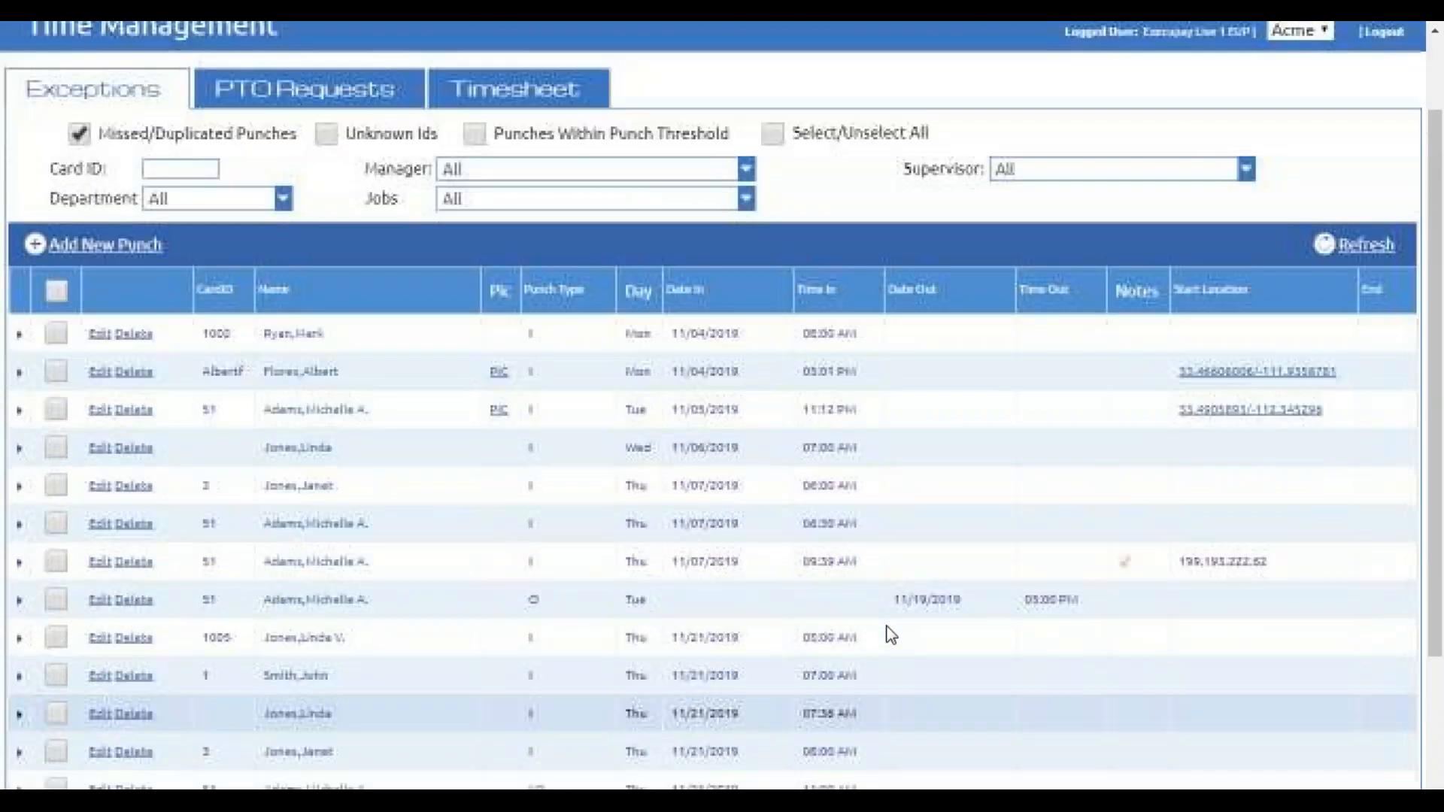
{"action": "scroll", "coordinate": [890, 632], "scroll_direction": "down", "scroll_amount": 1}
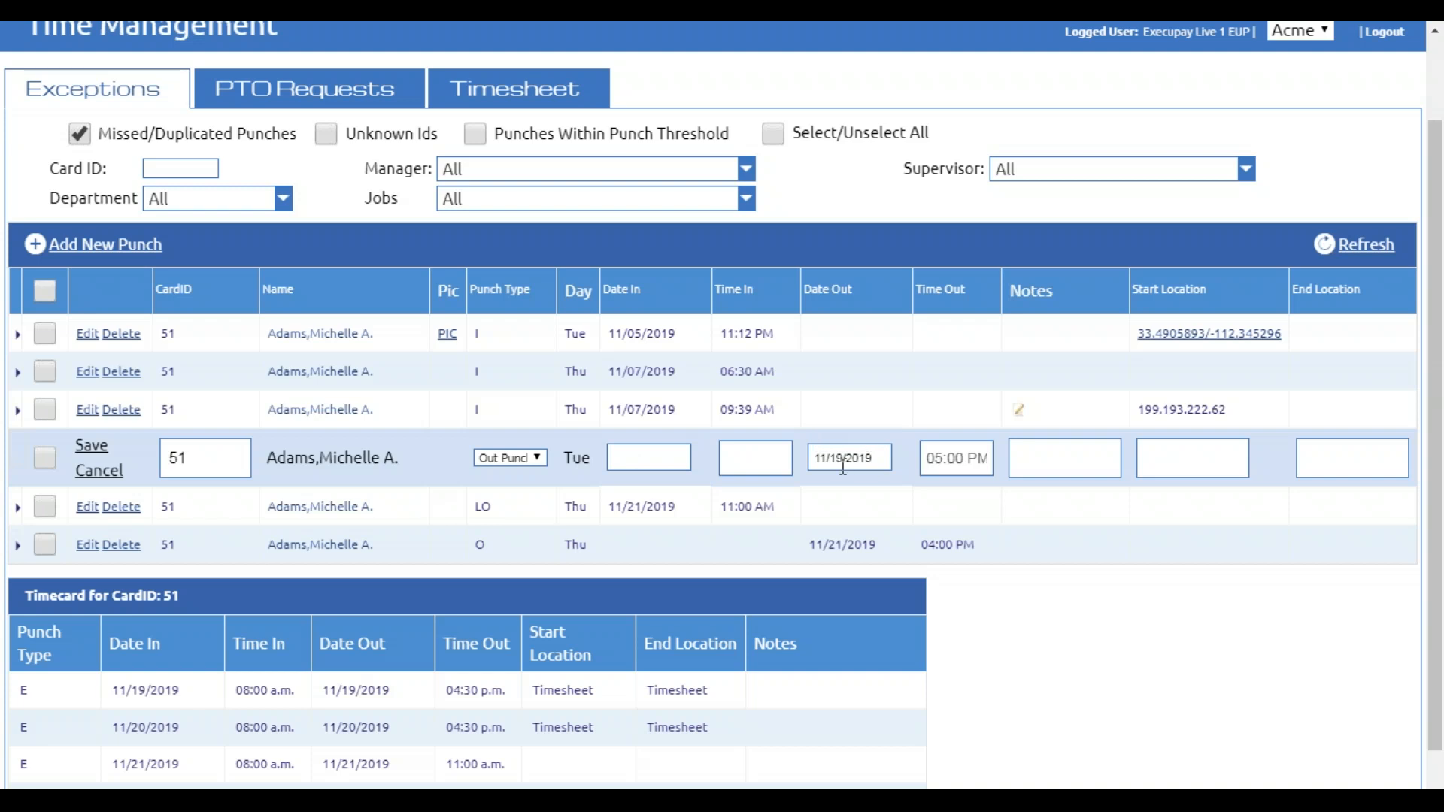
{"action": "left_click", "coordinate": [735, 460]}
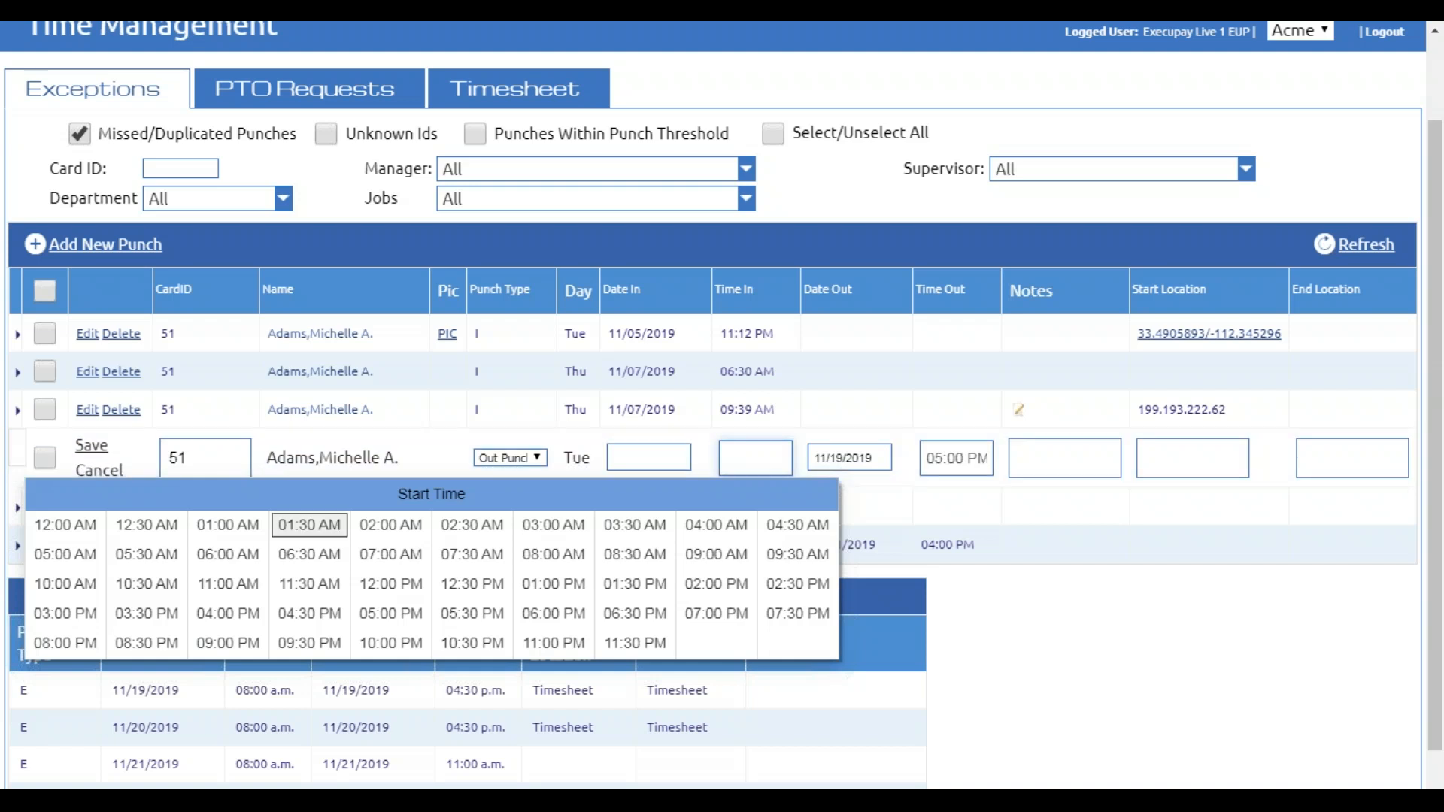
{"action": "left_click", "coordinate": [220, 554]}
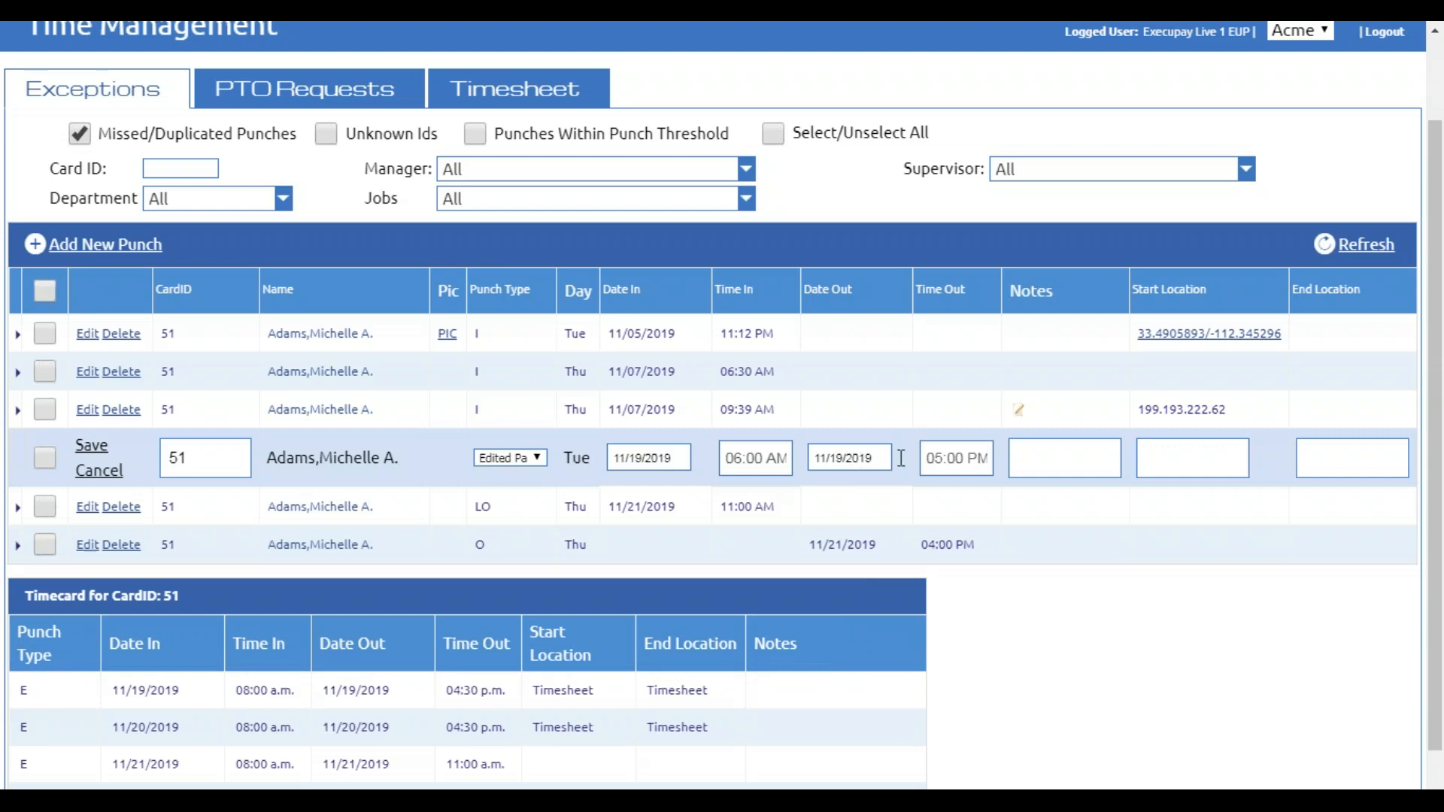
Add the note "Forgot to clock in BL" to the 11/19/2019 punch and save it
{"action": "left_click", "coordinate": [1055, 462]}
{"action": "type", "text": "Forgot to clock in"}
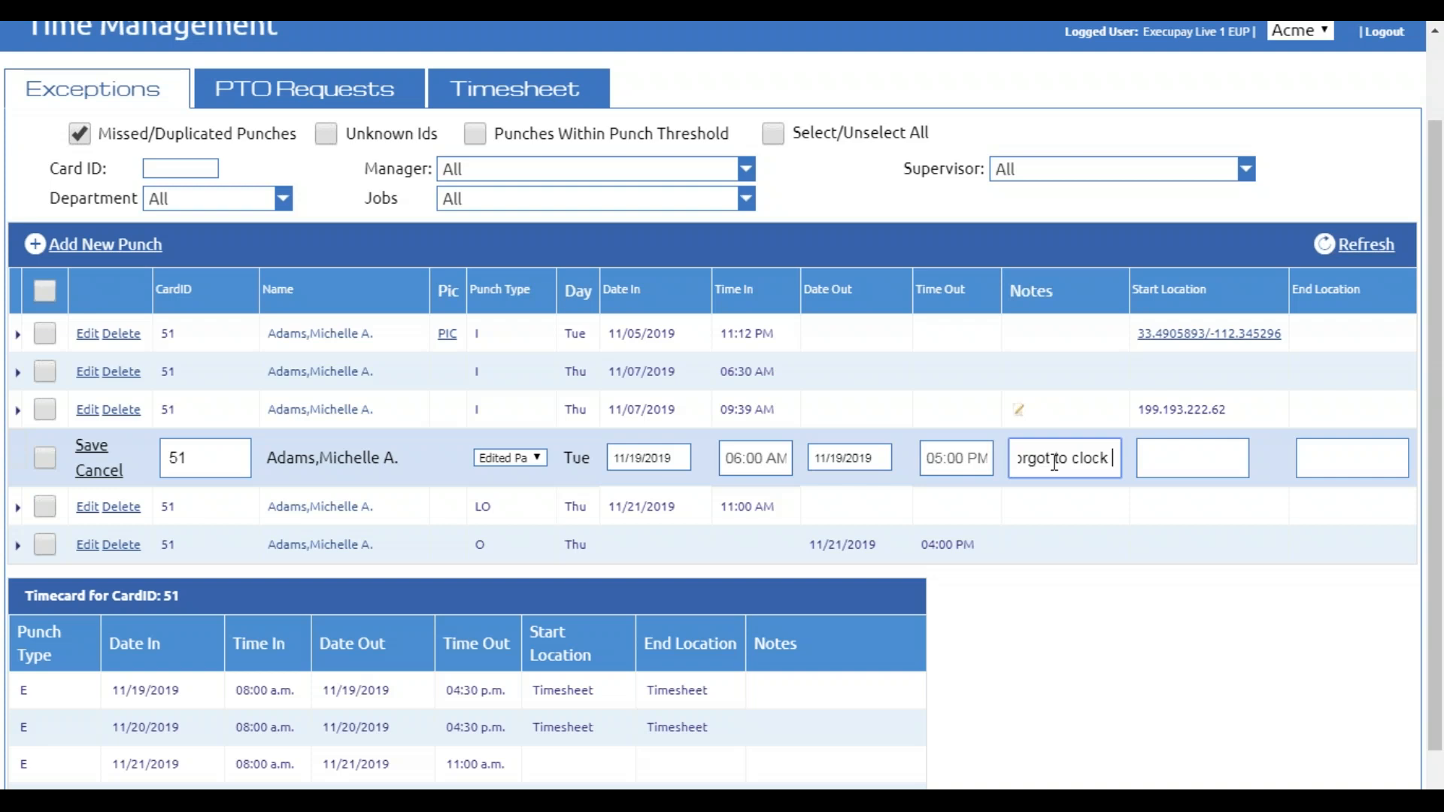
{"action": "type", "text": " BL"}
{"action": "left_click", "coordinate": [91, 447]}
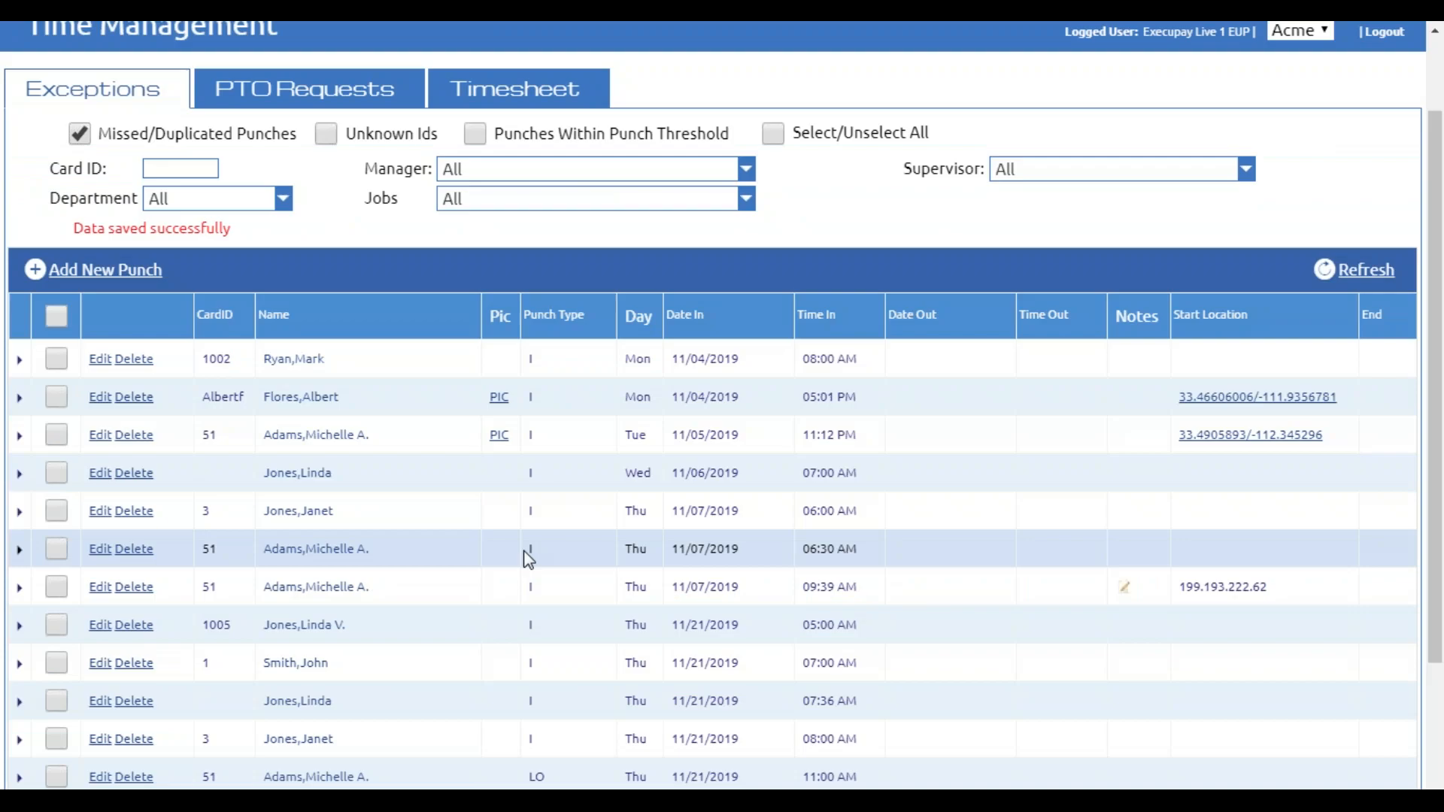
Start adding a new punch and check its employee choices and date field
{"action": "scroll", "coordinate": [524, 551], "scroll_direction": "down", "scroll_amount": 2}
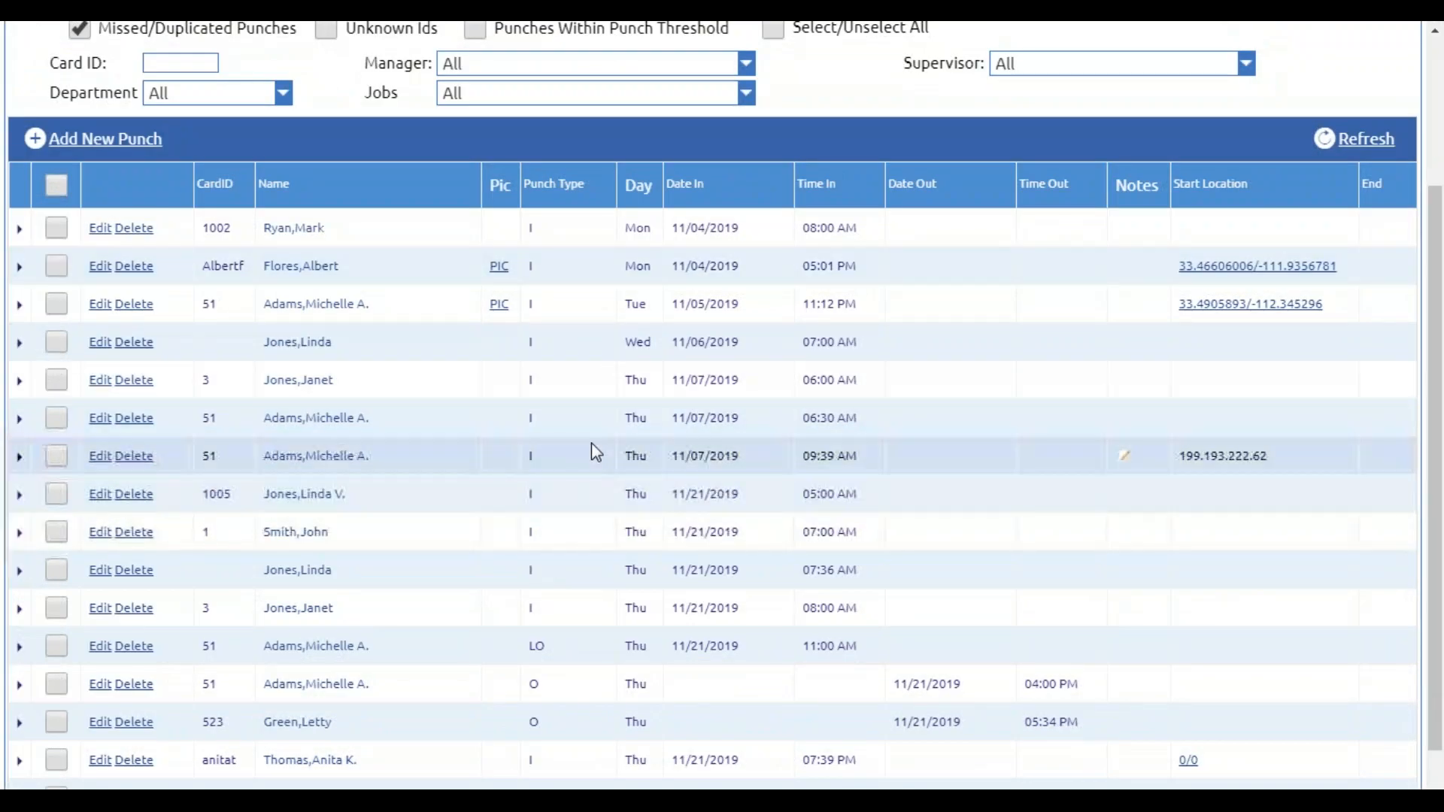
{"action": "scroll", "coordinate": [591, 450], "scroll_direction": "down", "scroll_amount": 1}
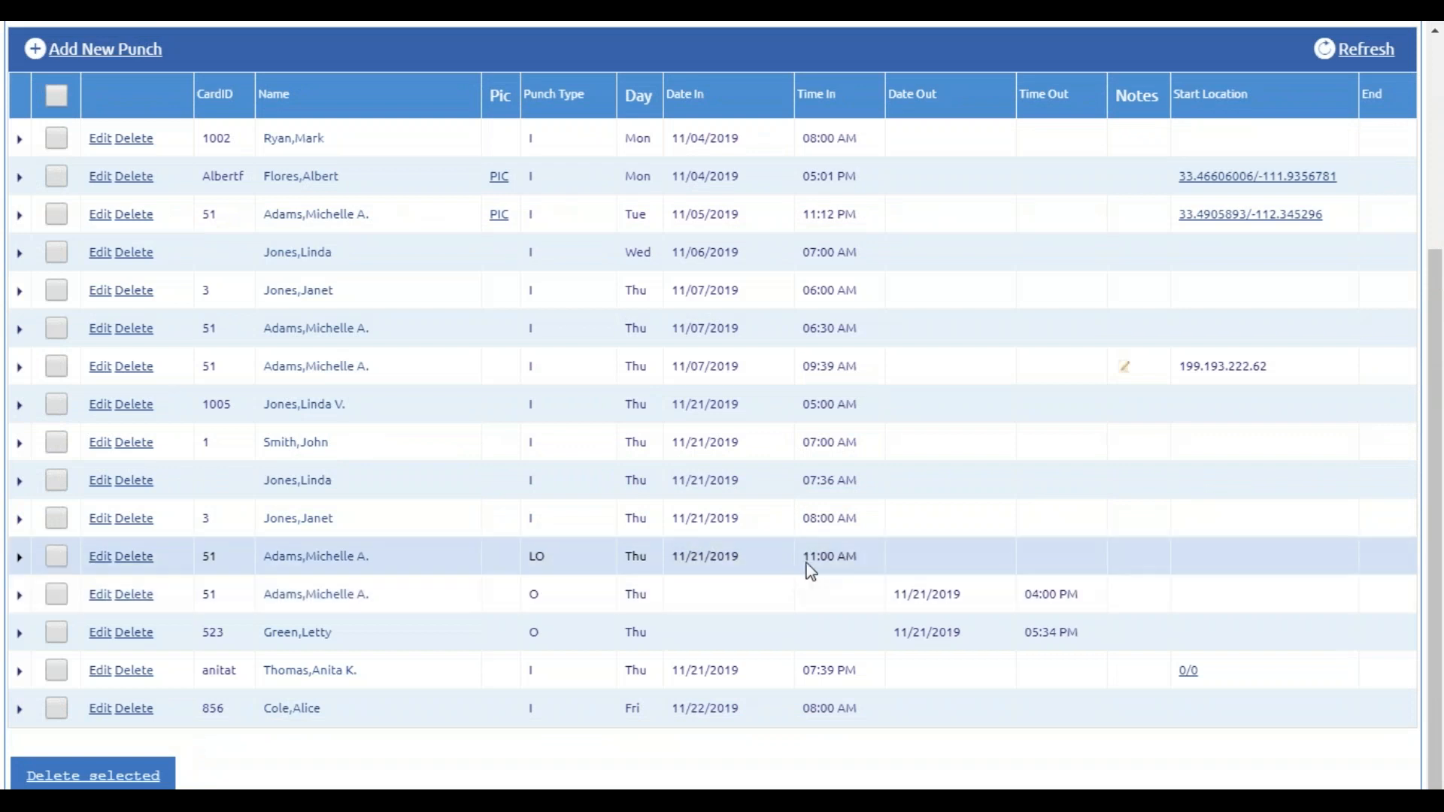
{"action": "scroll", "coordinate": [602, 587], "scroll_direction": "up", "scroll_amount": 4}
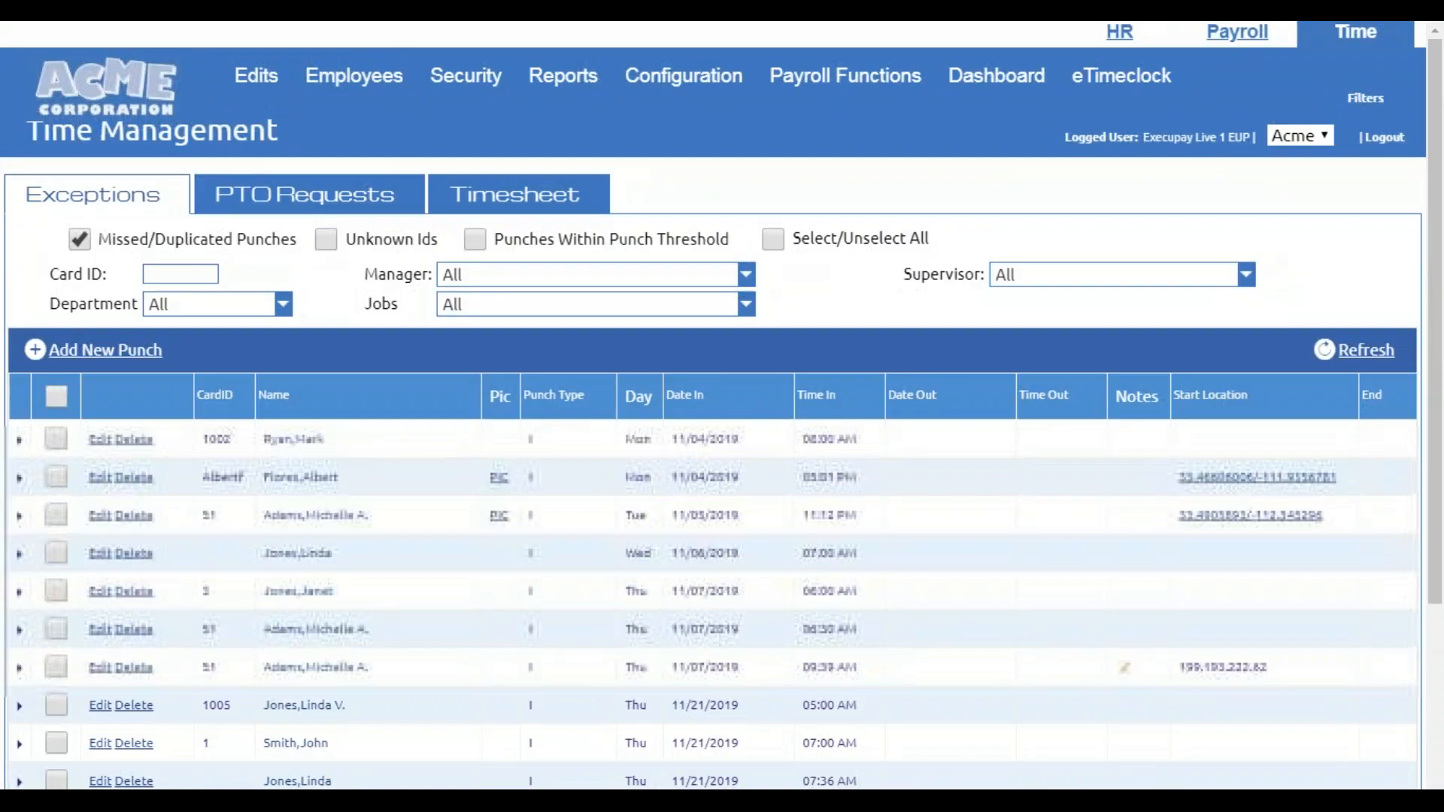
{"action": "left_click", "coordinate": [103, 354]}
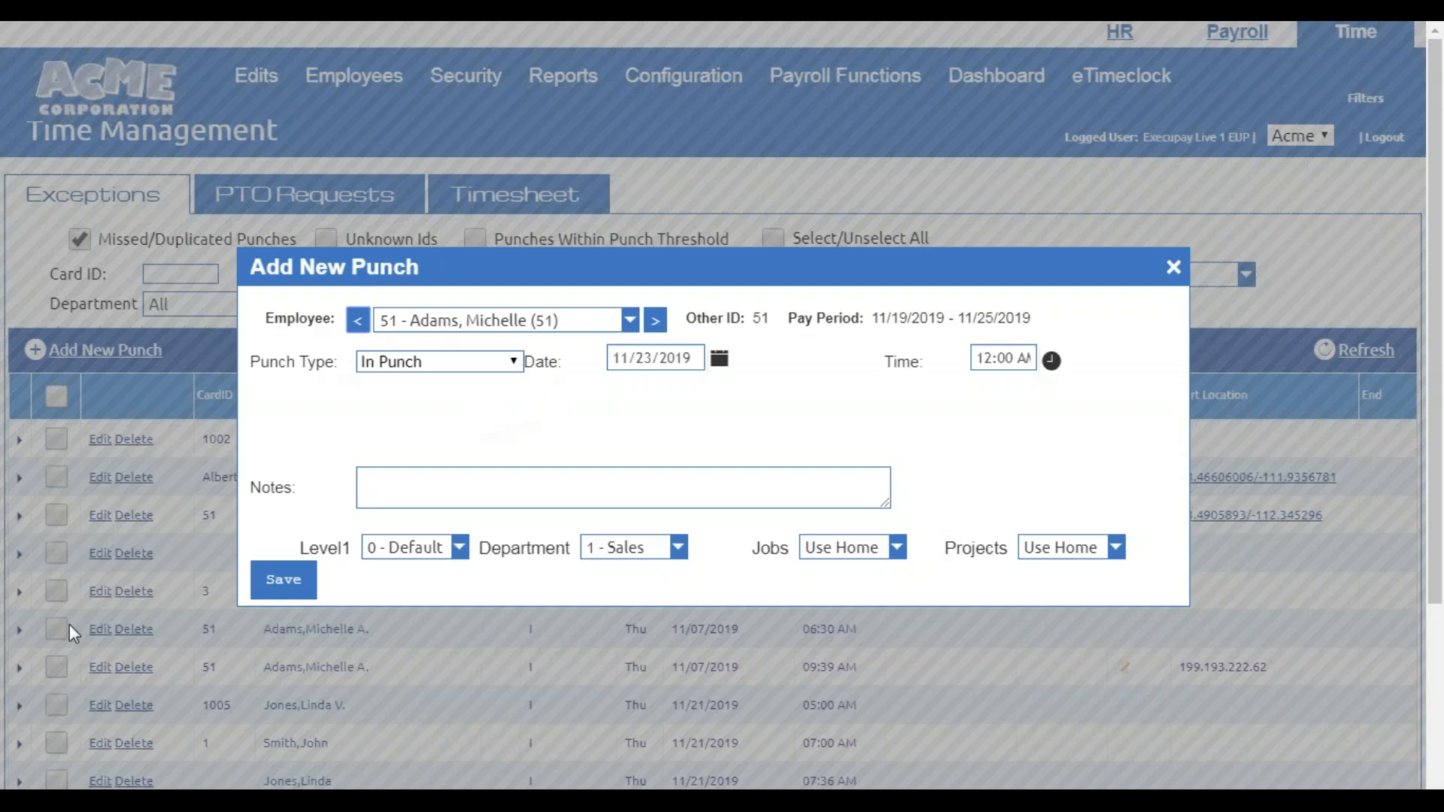
{"action": "left_click", "coordinate": [434, 319]}
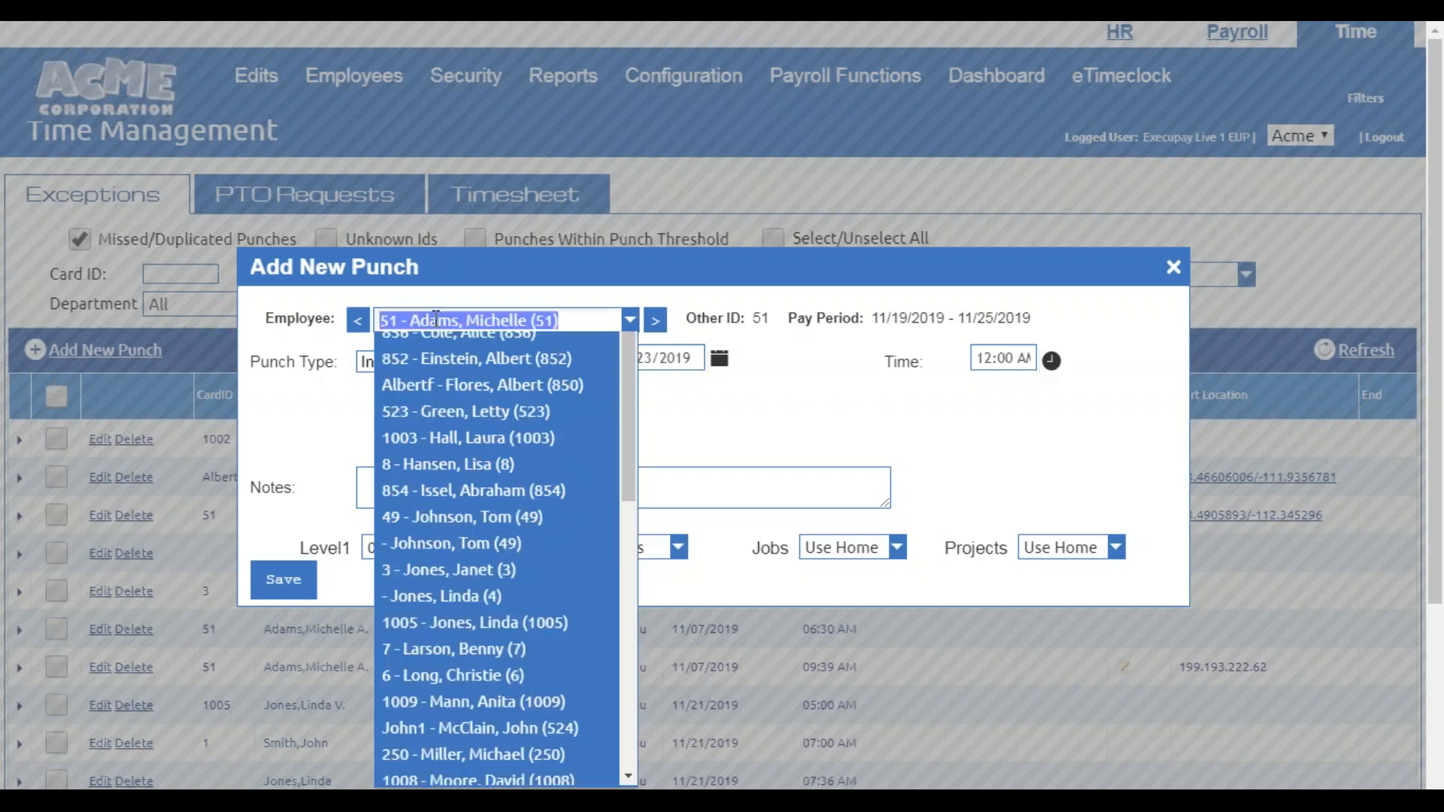
{"action": "left_click", "coordinate": [278, 430]}
{"action": "left_click", "coordinate": [650, 359]}
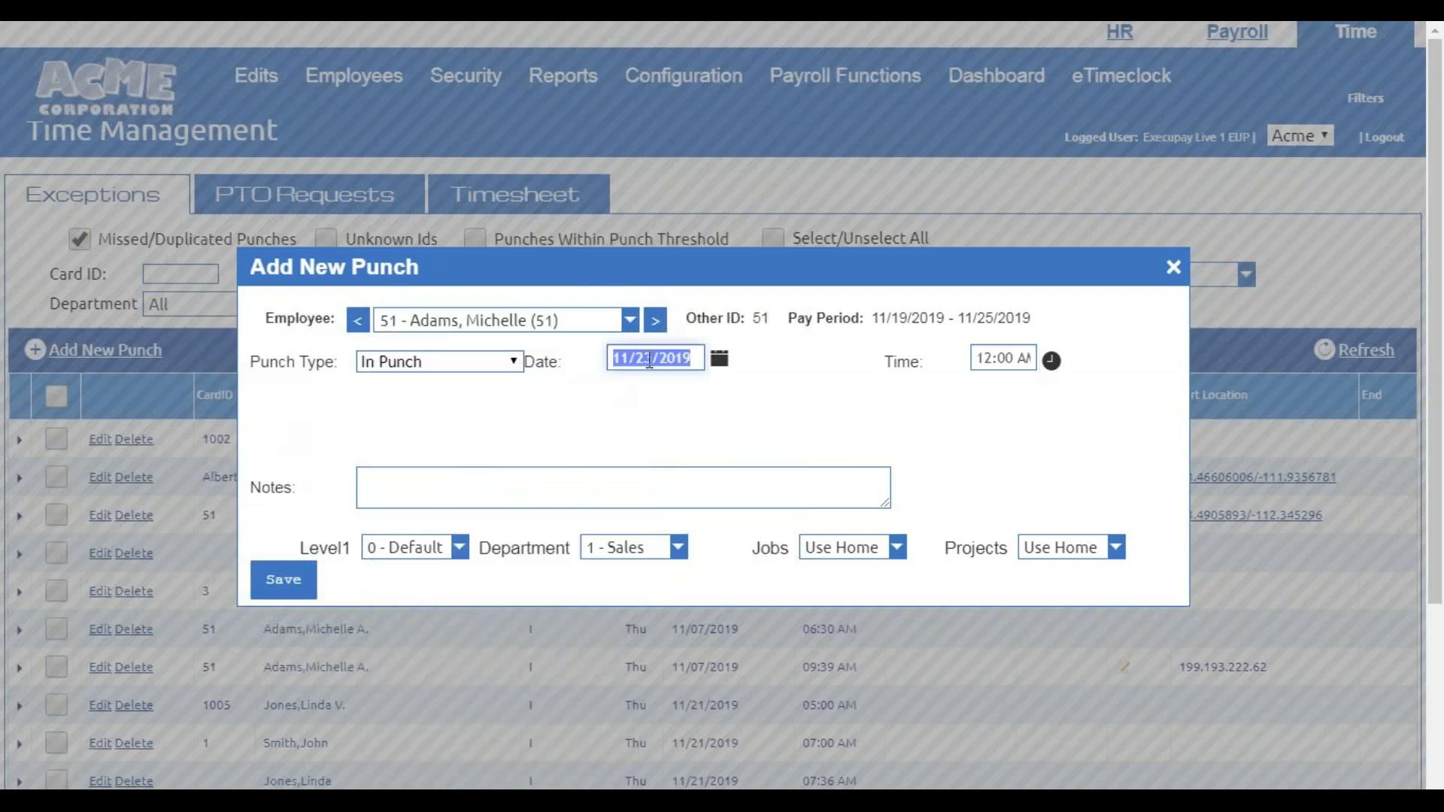
{"action": "left_click", "coordinate": [752, 425]}
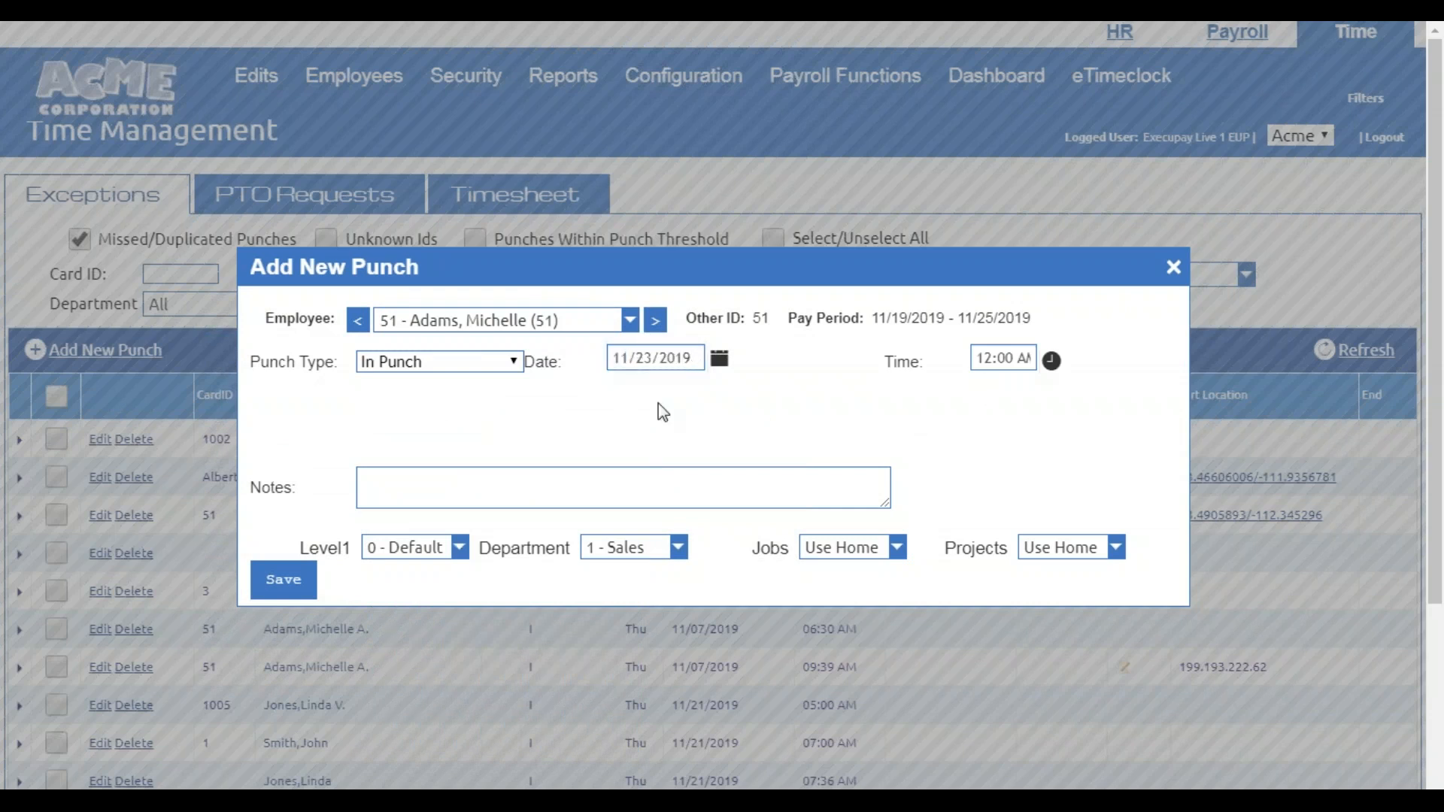
Set the new in punch's time to 06:03 AM
{"action": "left_click", "coordinate": [985, 360]}
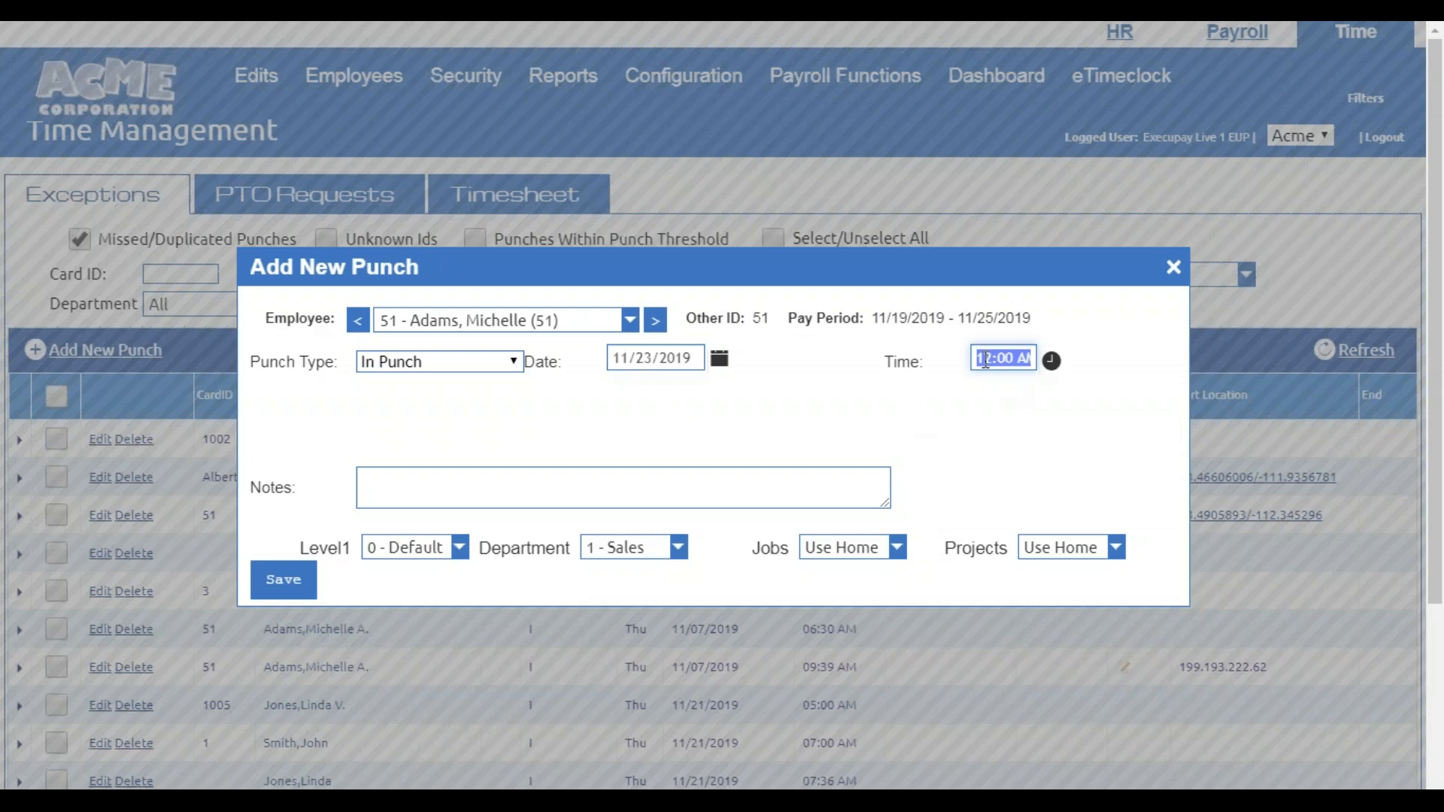
{"action": "type", "text": "603"}
{"action": "left_click", "coordinate": [990, 413]}
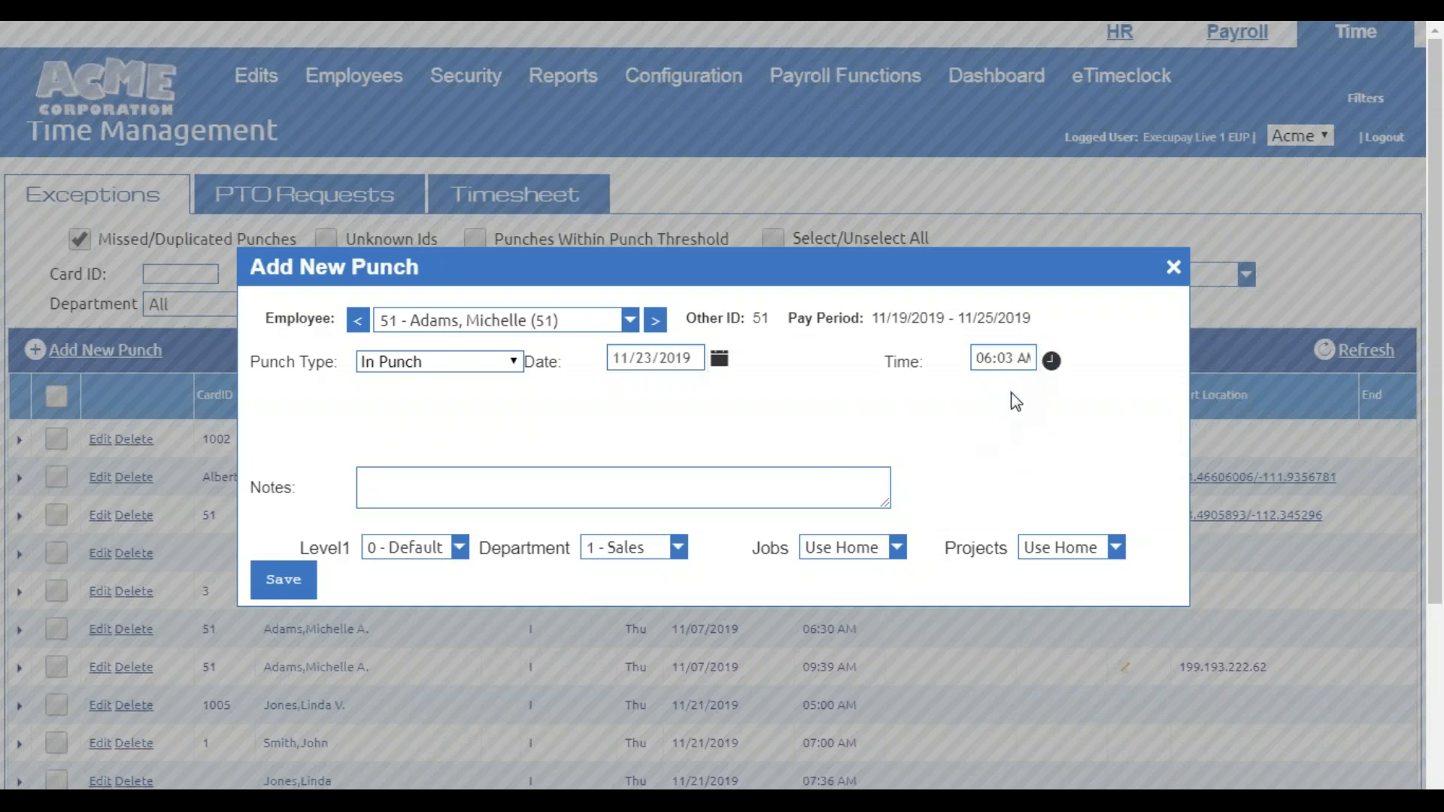
Re-enter 06:03 AM as the time of the new in punch
{"action": "triple_click", "coordinate": [990, 358]}
{"action": "type", "text": "0603"}
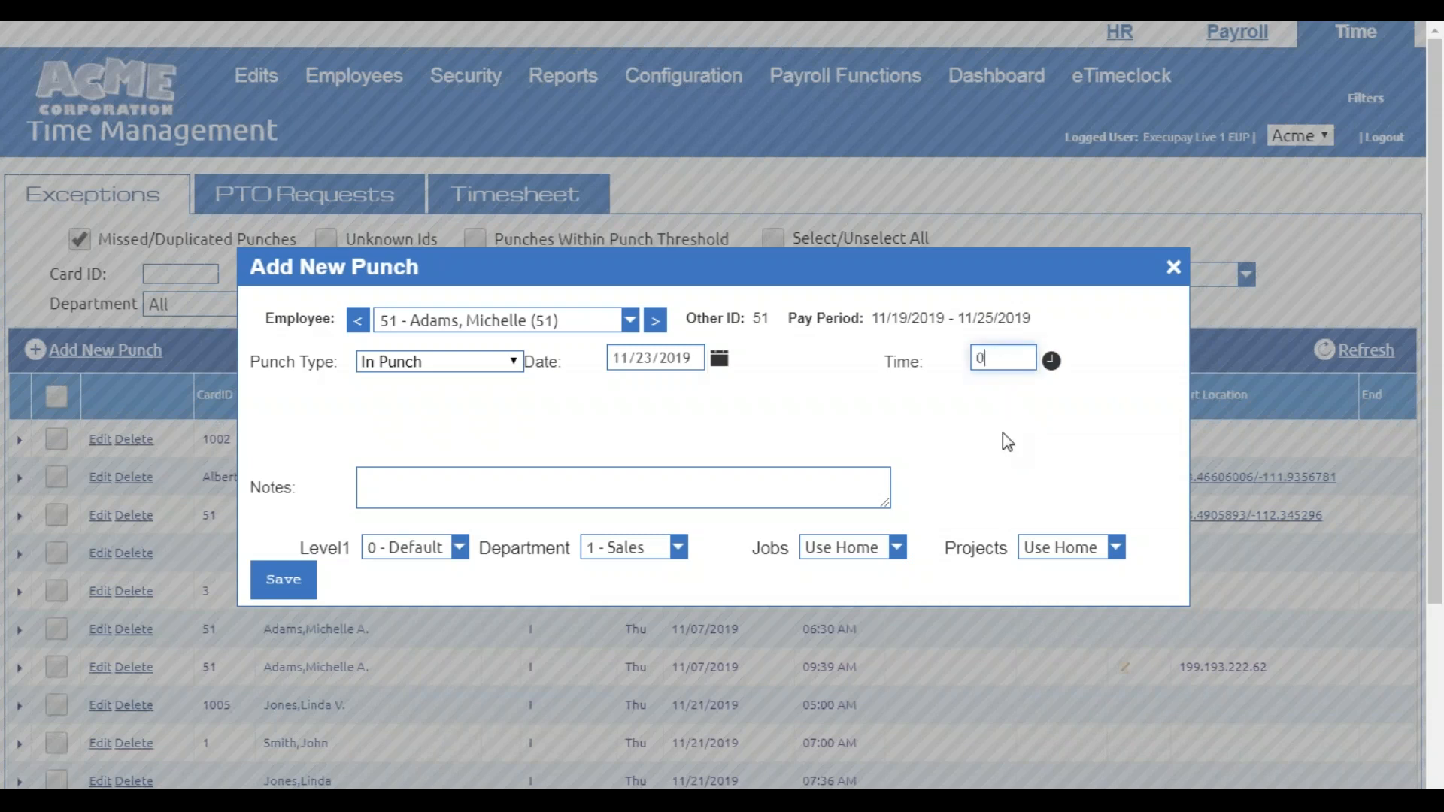
{"action": "triple_click", "coordinate": [997, 361]}
{"action": "type", "text": "603am"}
{"action": "left_click", "coordinate": [1009, 417]}
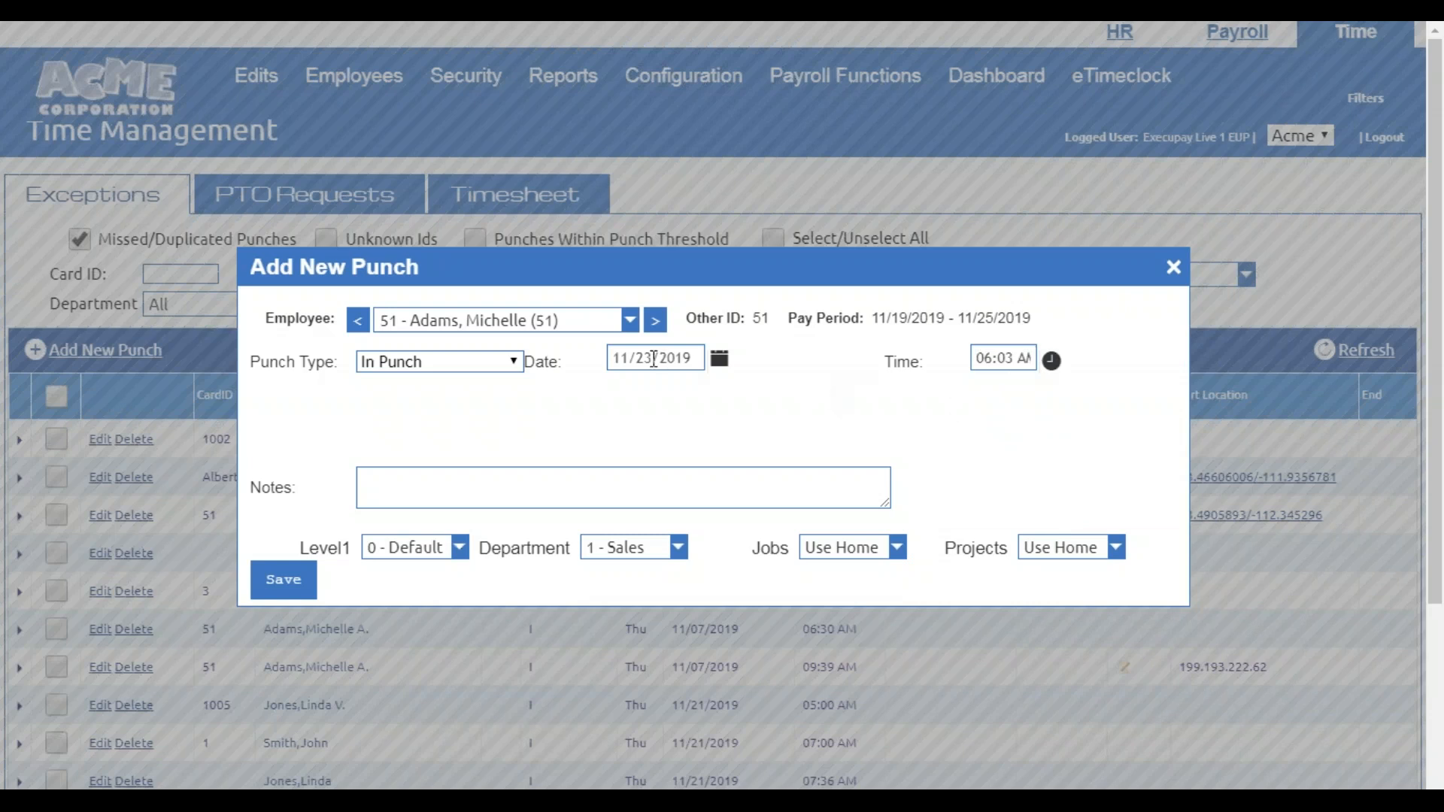
Make the new punch a Lunch Return Punch dated 11/21/2019 at 11:30 AM
{"action": "left_click", "coordinate": [514, 365]}
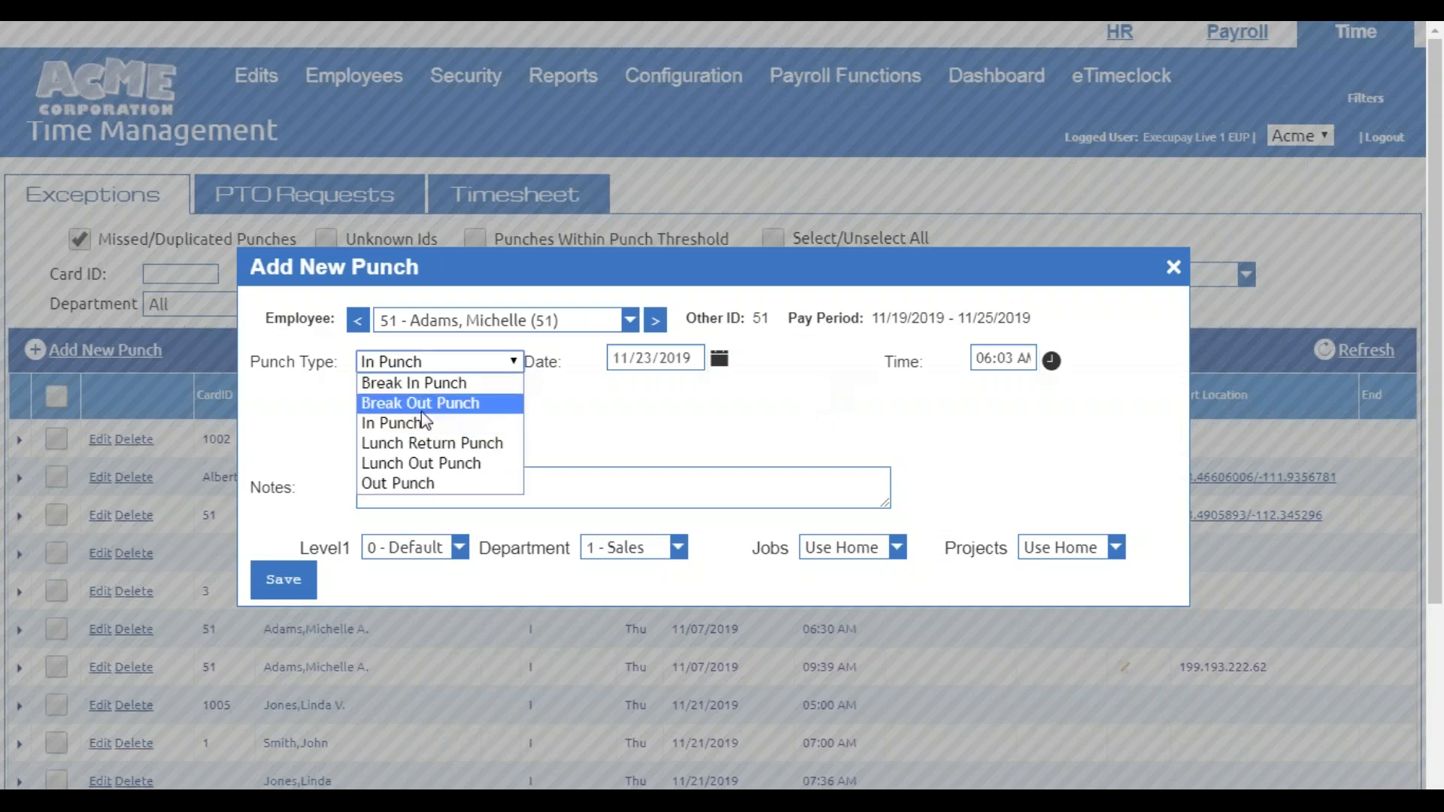
{"action": "left_click", "coordinate": [471, 444]}
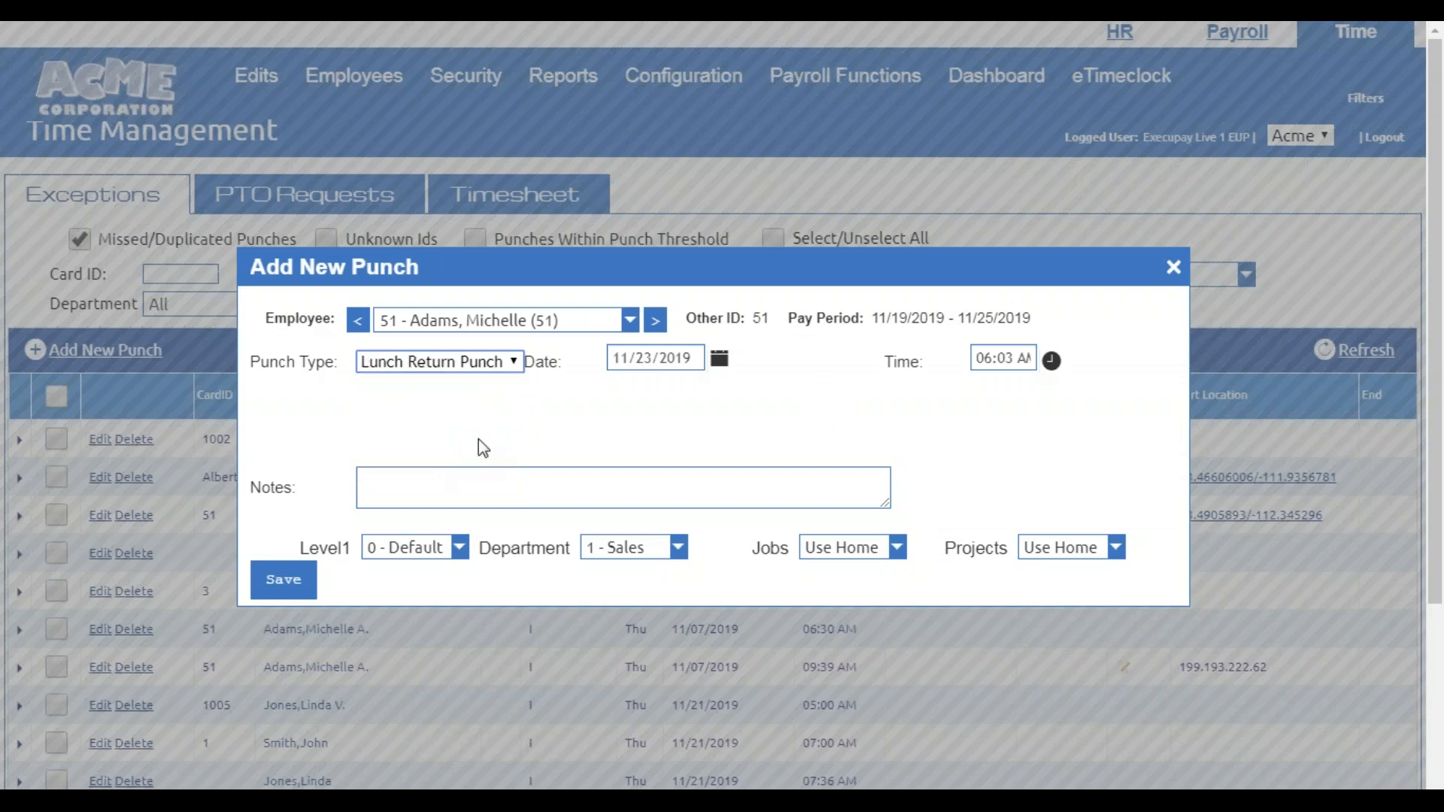
{"action": "left_click", "coordinate": [722, 363]}
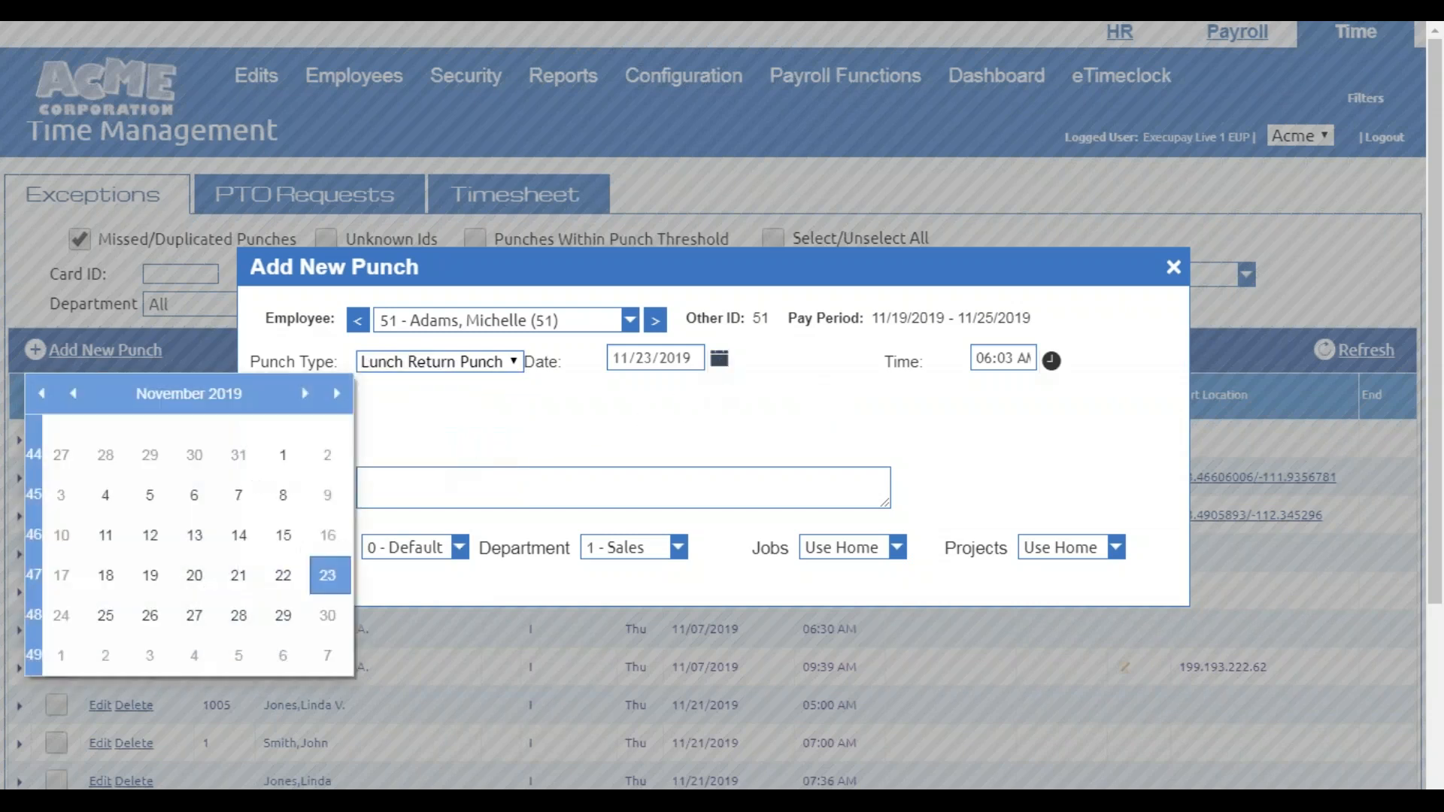
{"action": "left_click", "coordinate": [241, 575]}
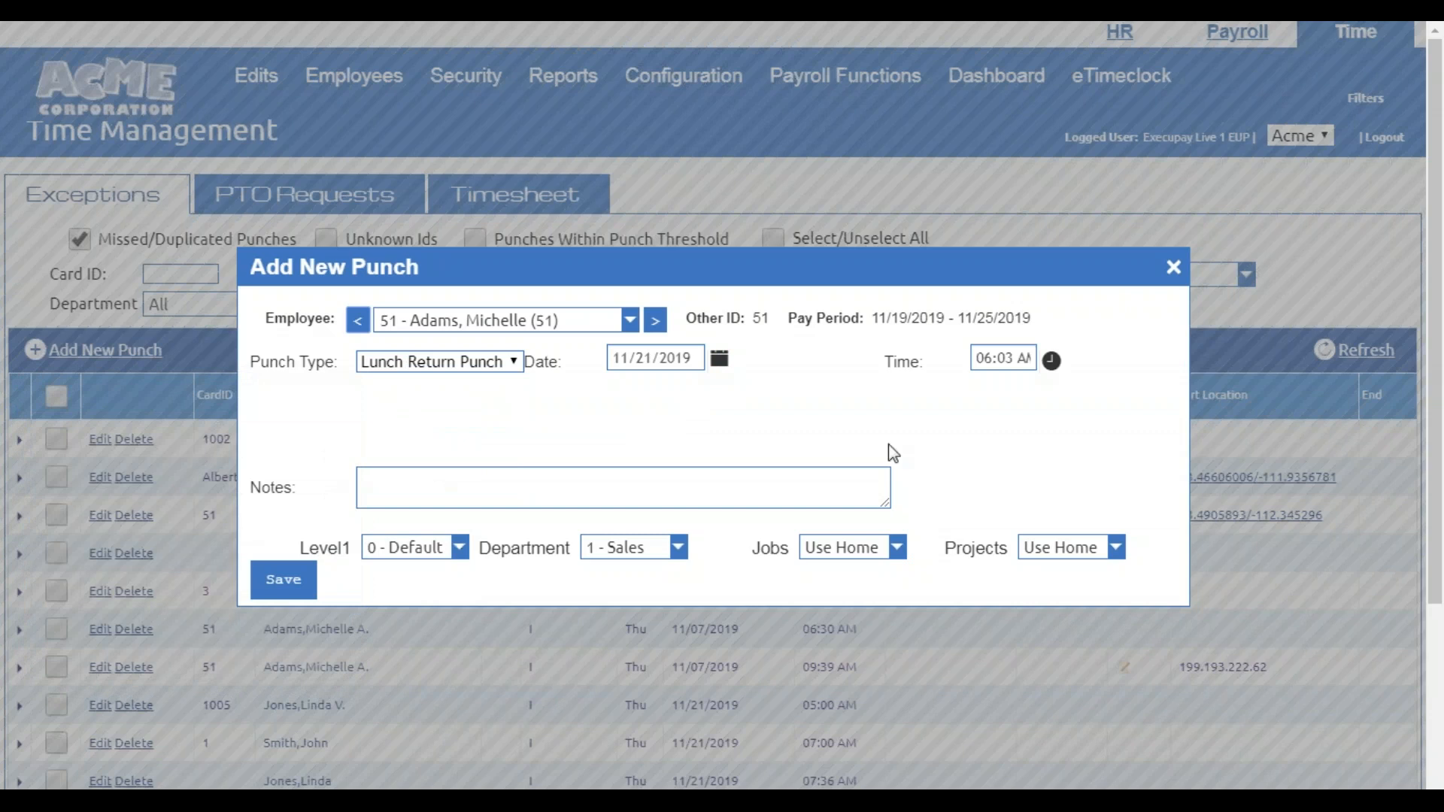
{"action": "left_click", "coordinate": [977, 360]}
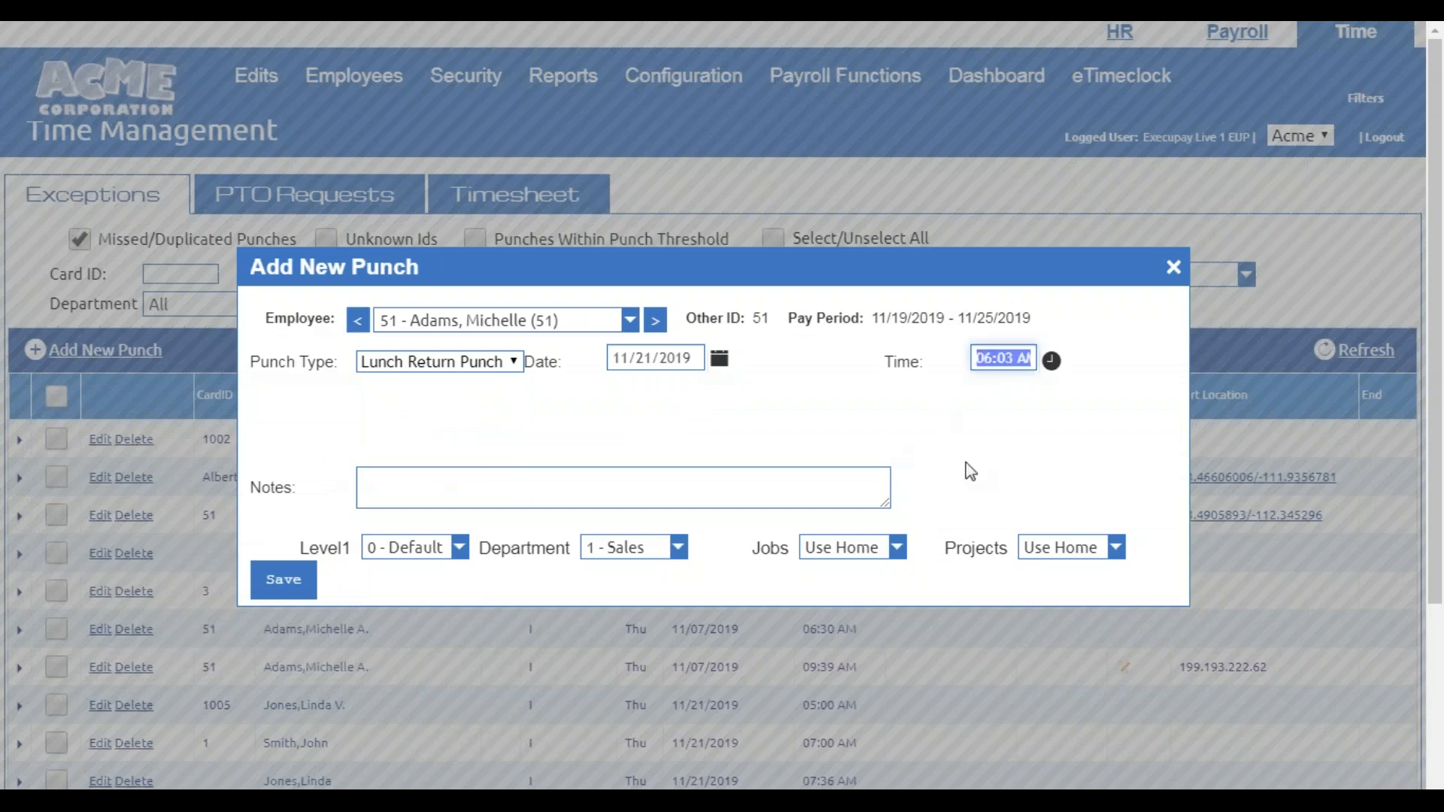
{"action": "type", "text": "1130"}
Add the note "Employee forgot to clock back in from Lunch BL" to the new punch and save it
{"action": "left_click", "coordinate": [528, 481]}
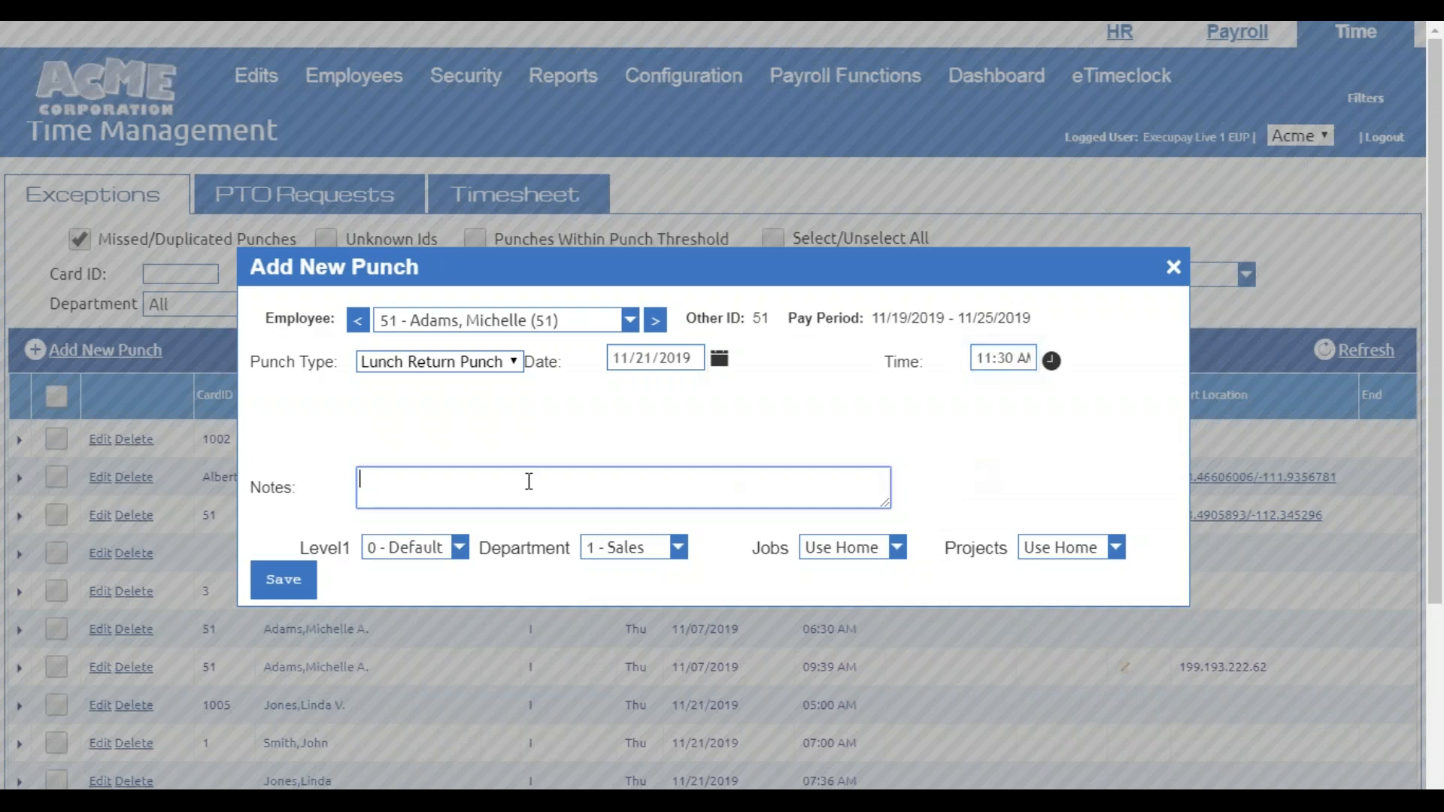
{"action": "type", "text": "Employee forgot to clock "}
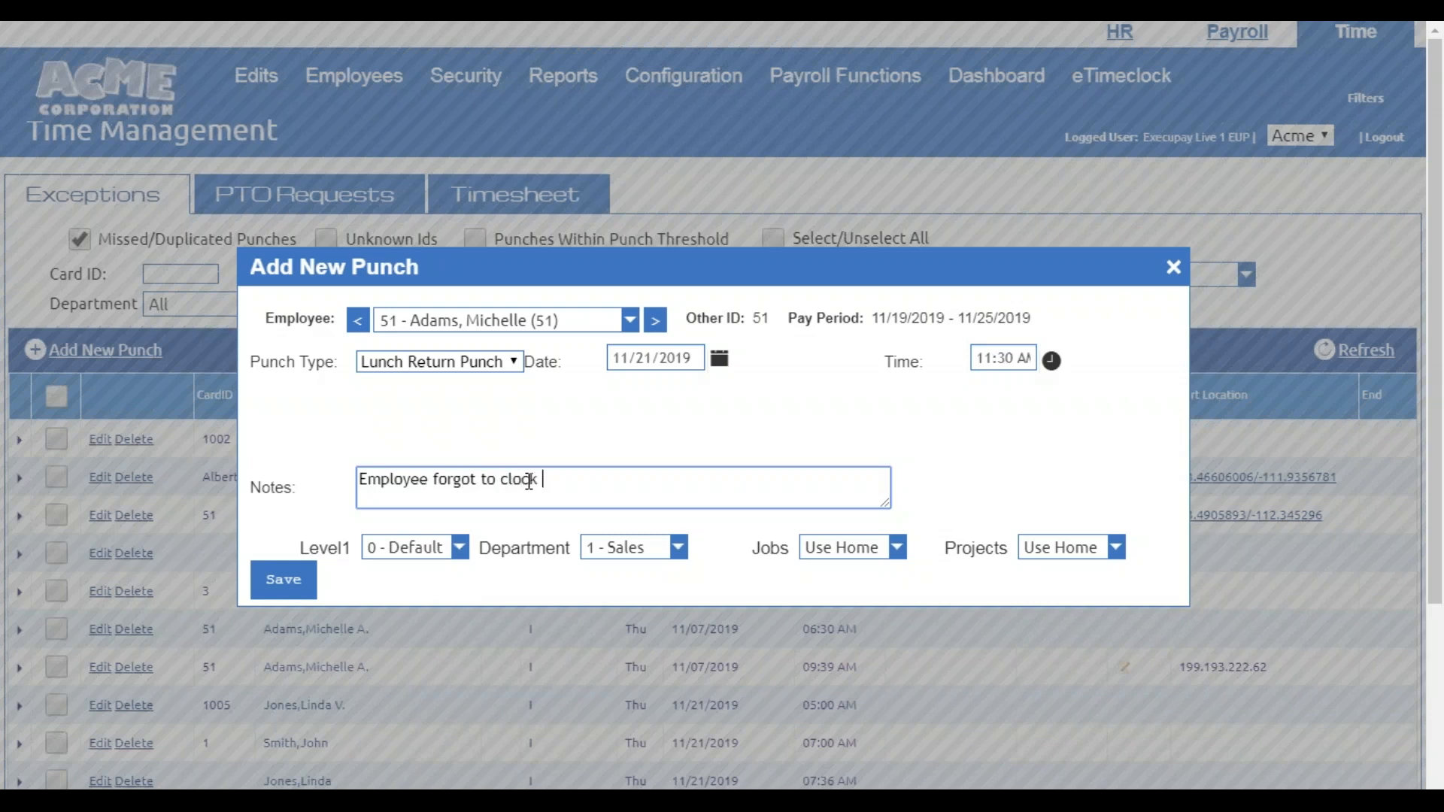
{"action": "type", "text": "back in from Lunch BL"}
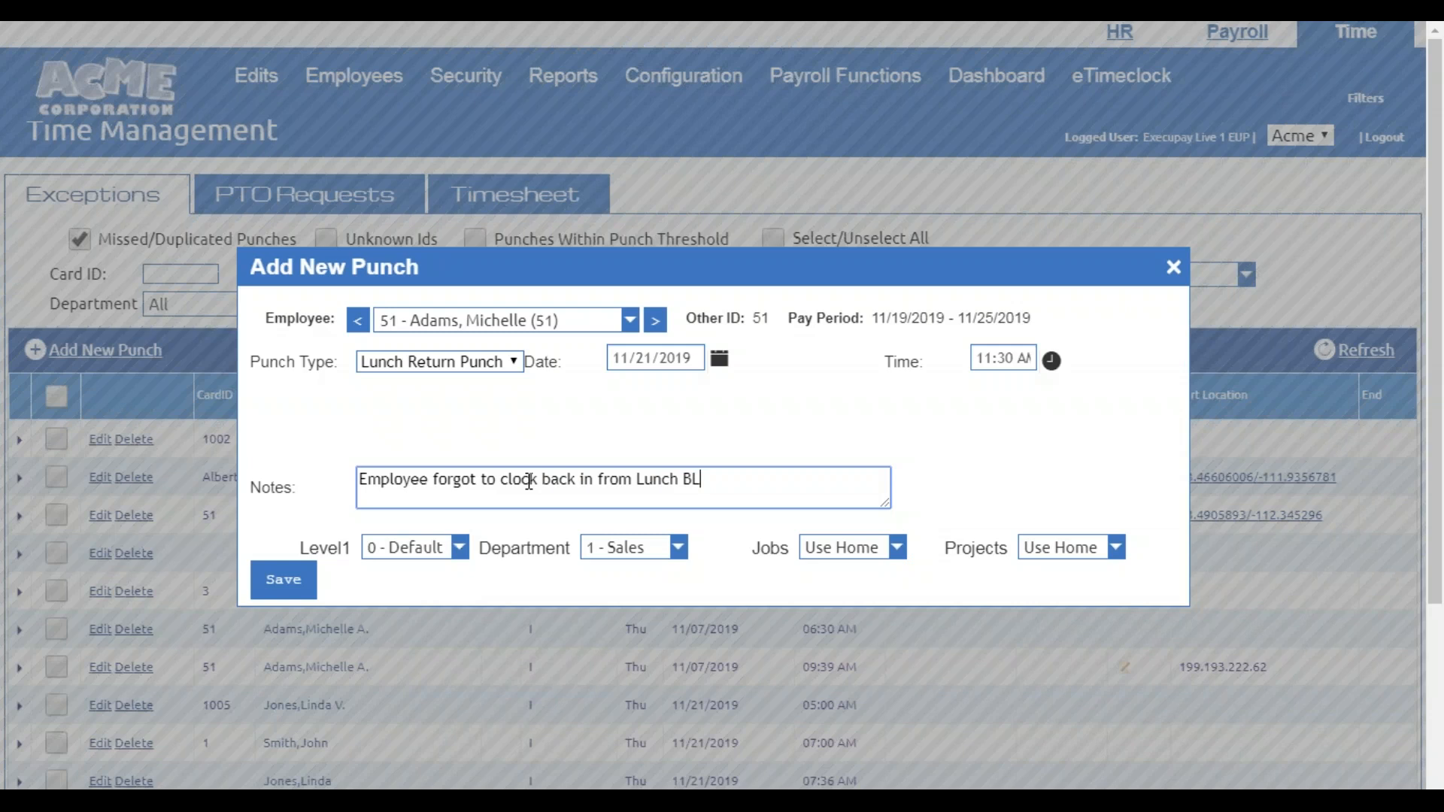
{"action": "left_click", "coordinate": [282, 585]}
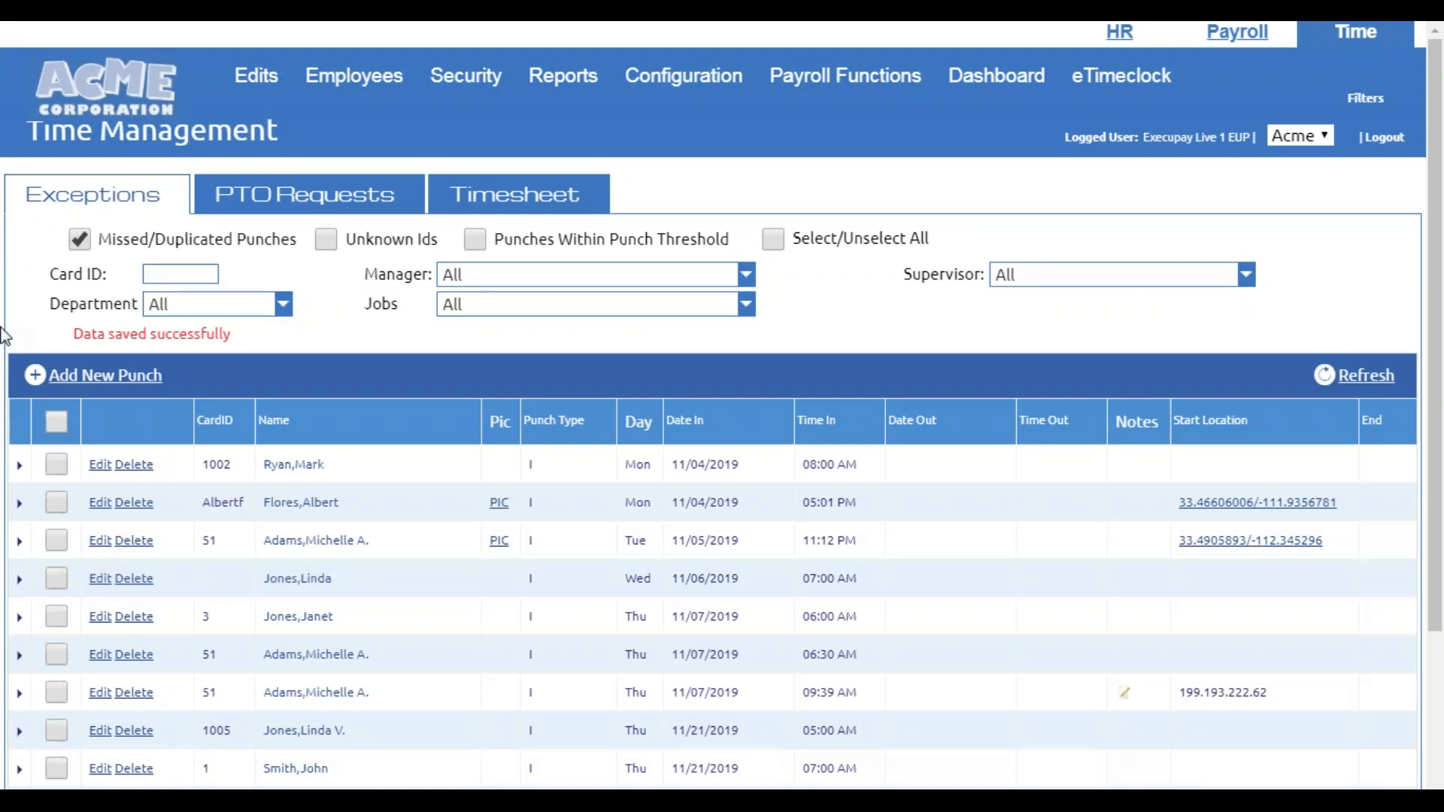
Open the timesheet of the employee with card ID 51 for pay period 11/19/2019 - 11/25/2019 and review its punches
{"action": "scroll", "coordinate": [534, 629], "scroll_direction": "down", "scroll_amount": 3}
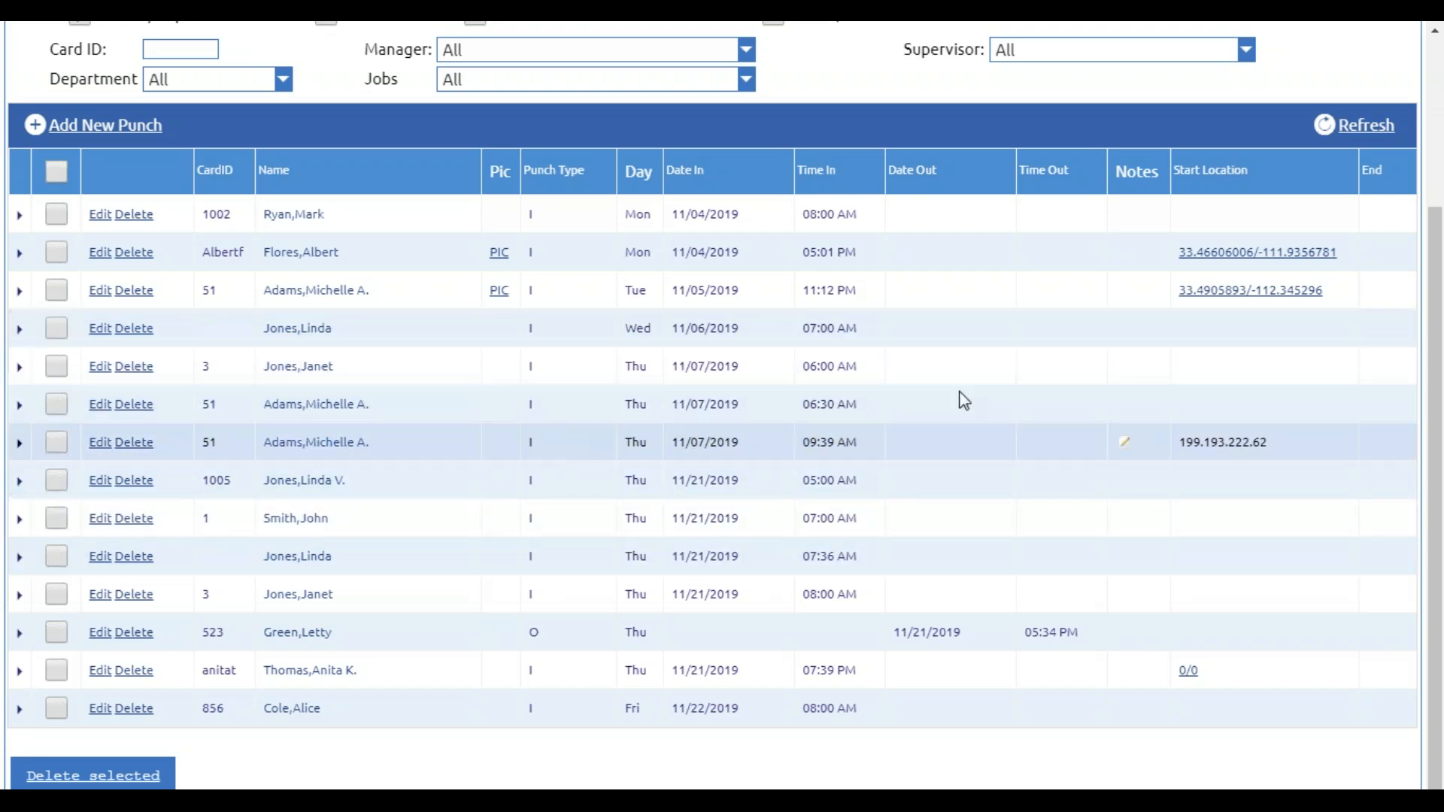
{"action": "left_click", "coordinate": [304, 406]}
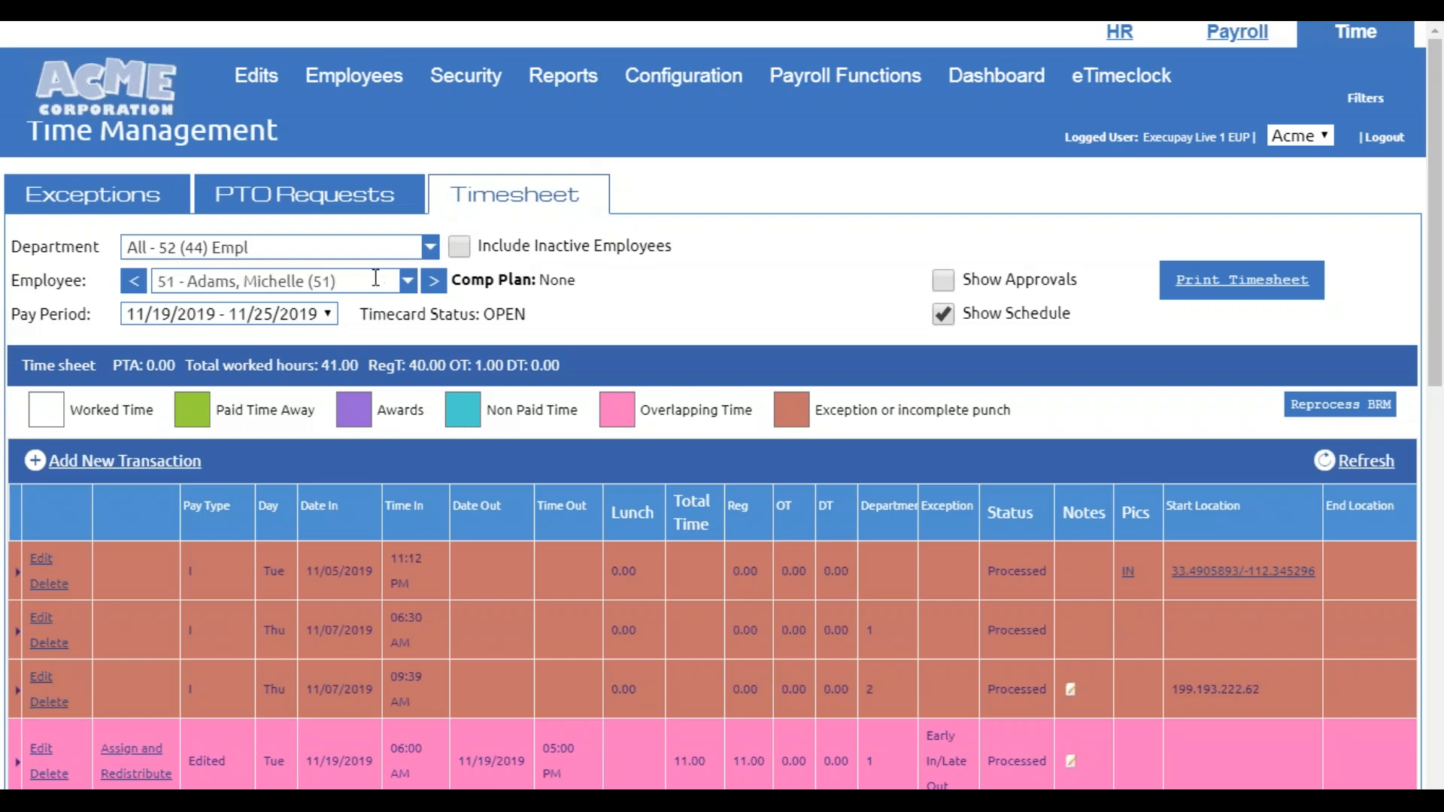
{"action": "left_click", "coordinate": [205, 314]}
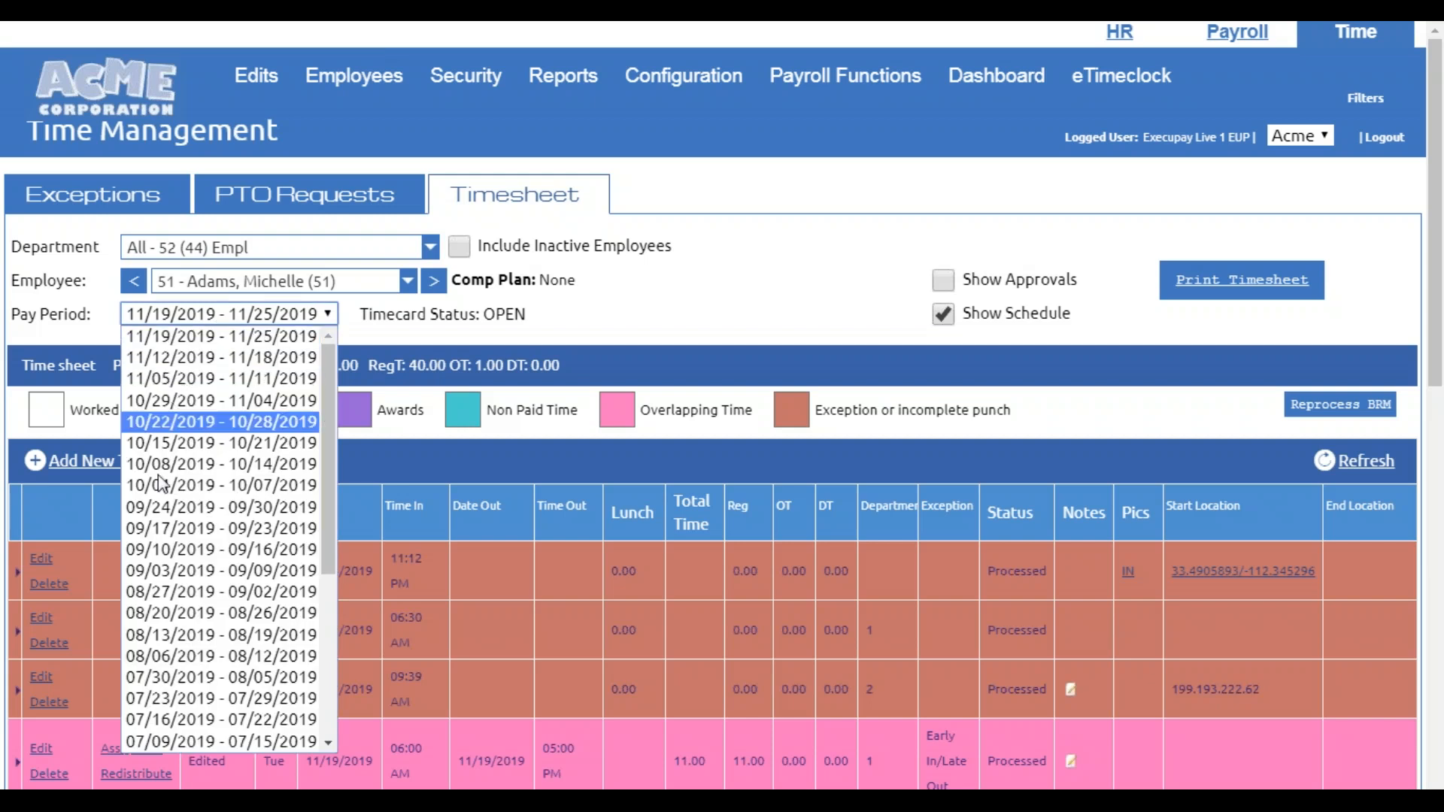
{"action": "left_click", "coordinate": [185, 337]}
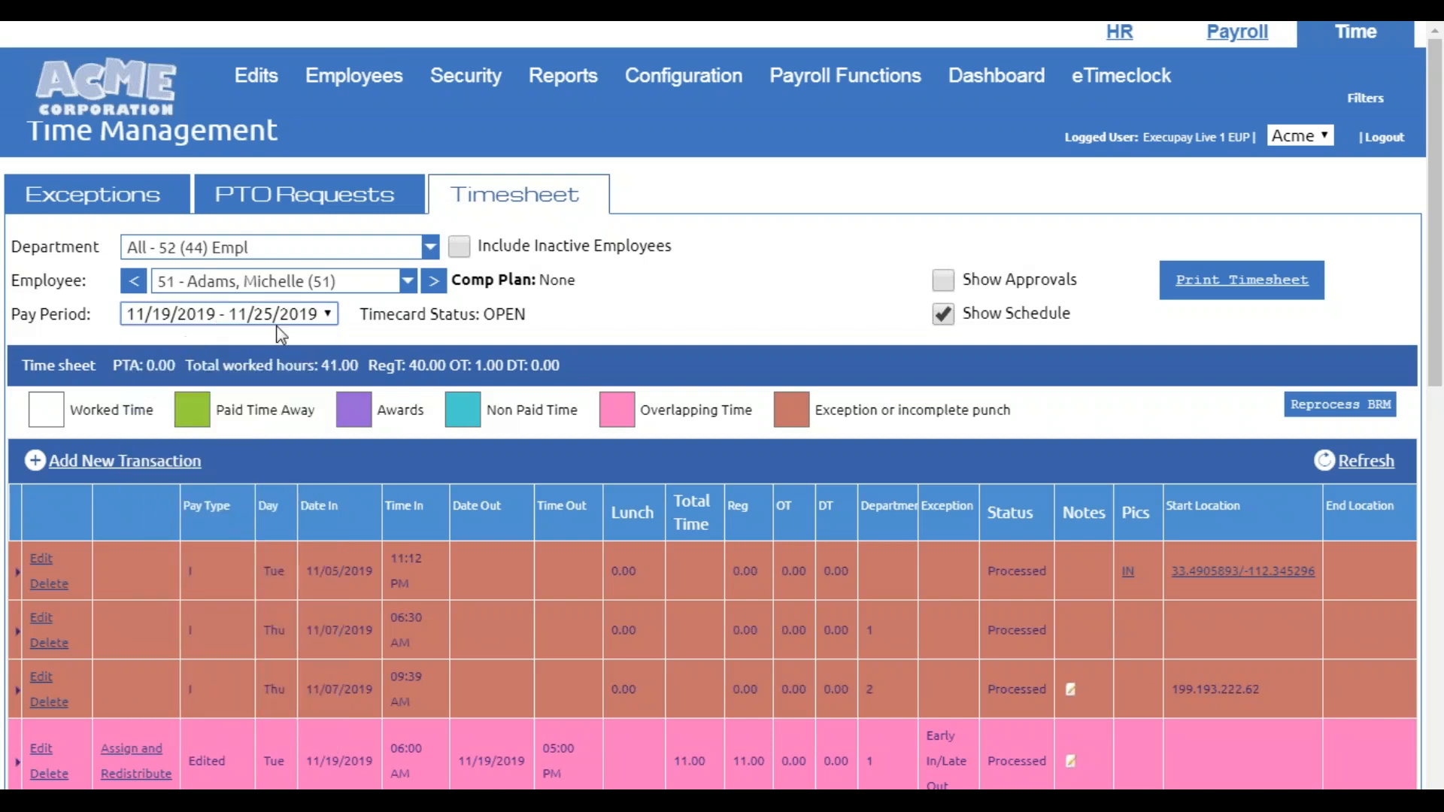
{"action": "scroll", "coordinate": [636, 314], "scroll_direction": "down", "scroll_amount": 2}
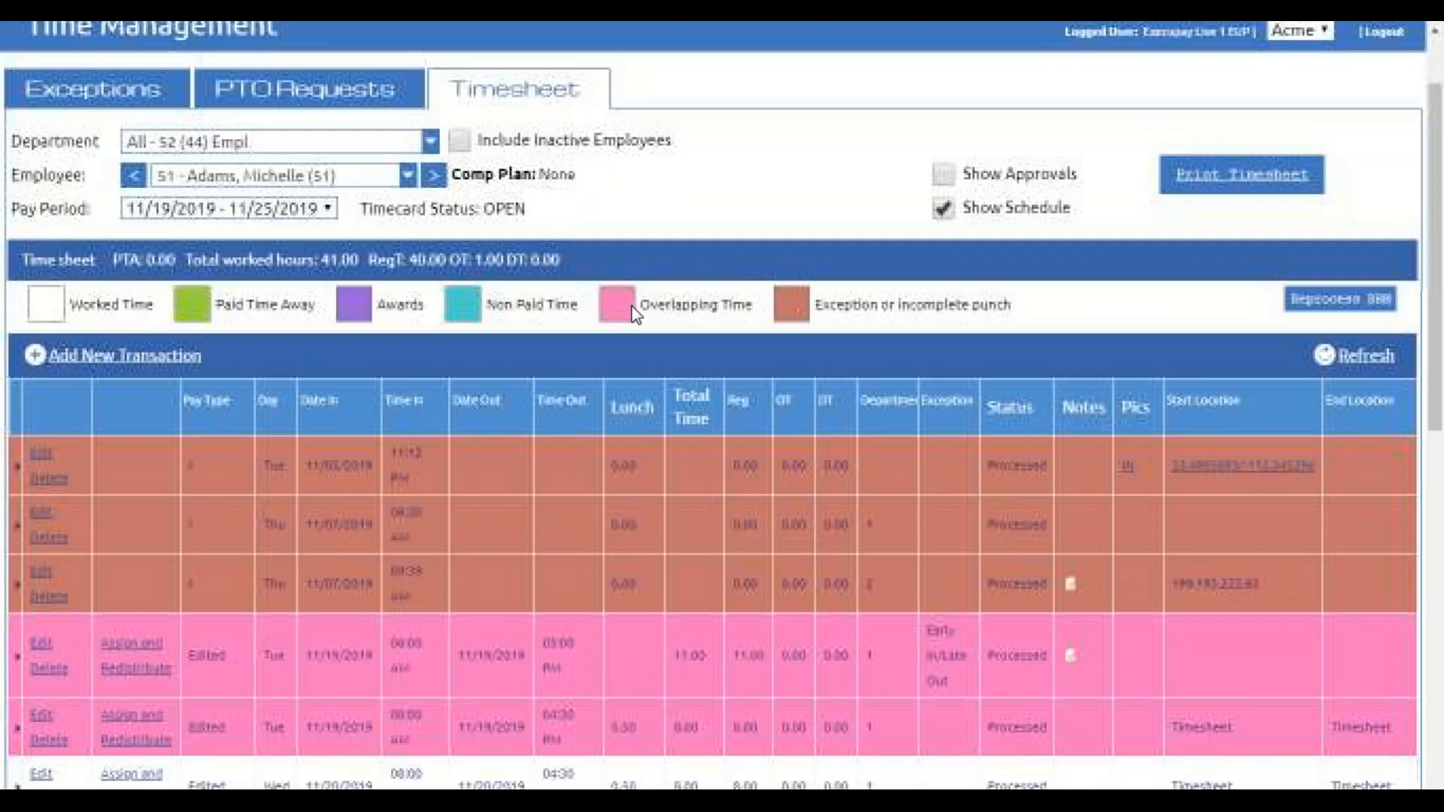
{"action": "scroll", "coordinate": [632, 308], "scroll_direction": "down", "scroll_amount": 6}
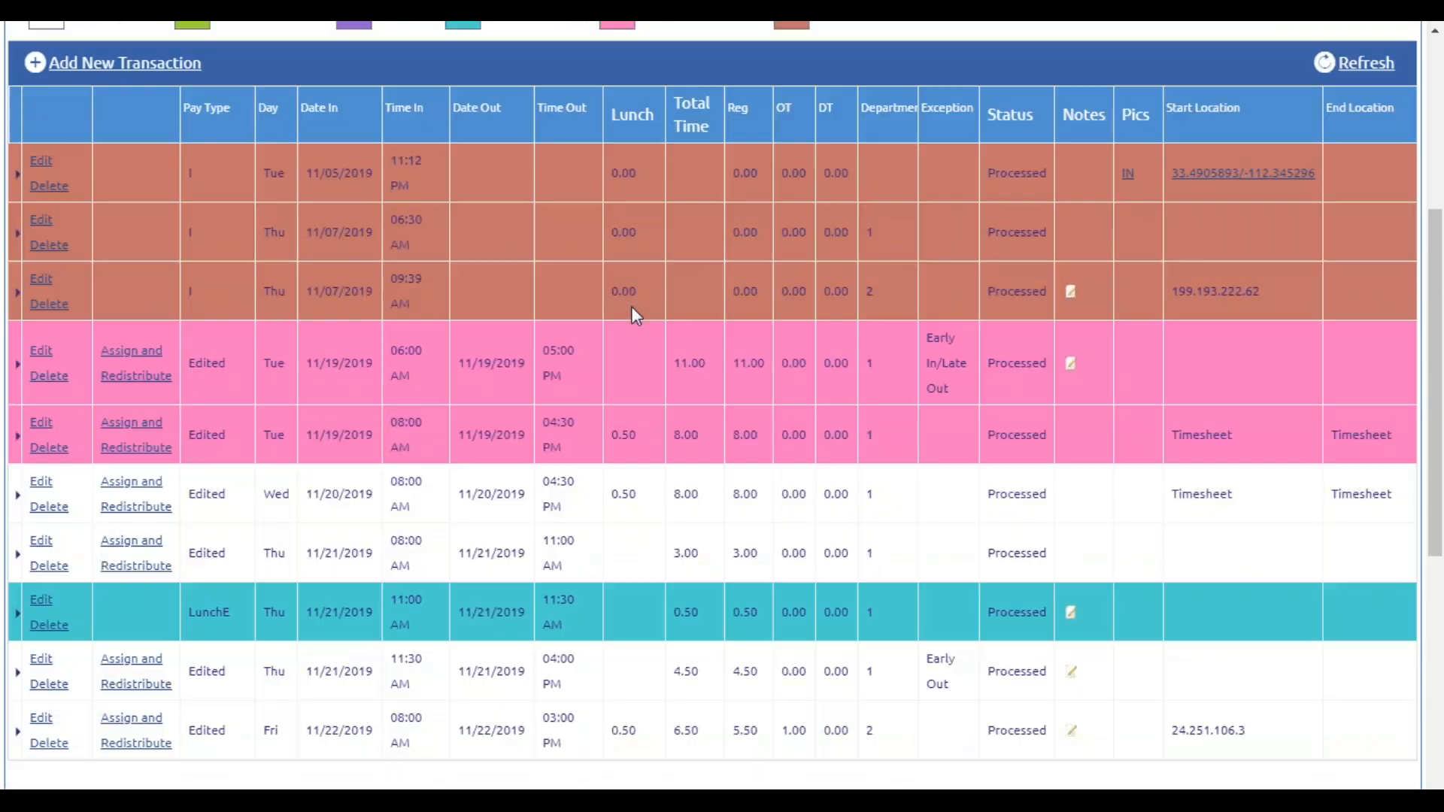
{"action": "scroll", "coordinate": [630, 307], "scroll_direction": "down", "scroll_amount": 2}
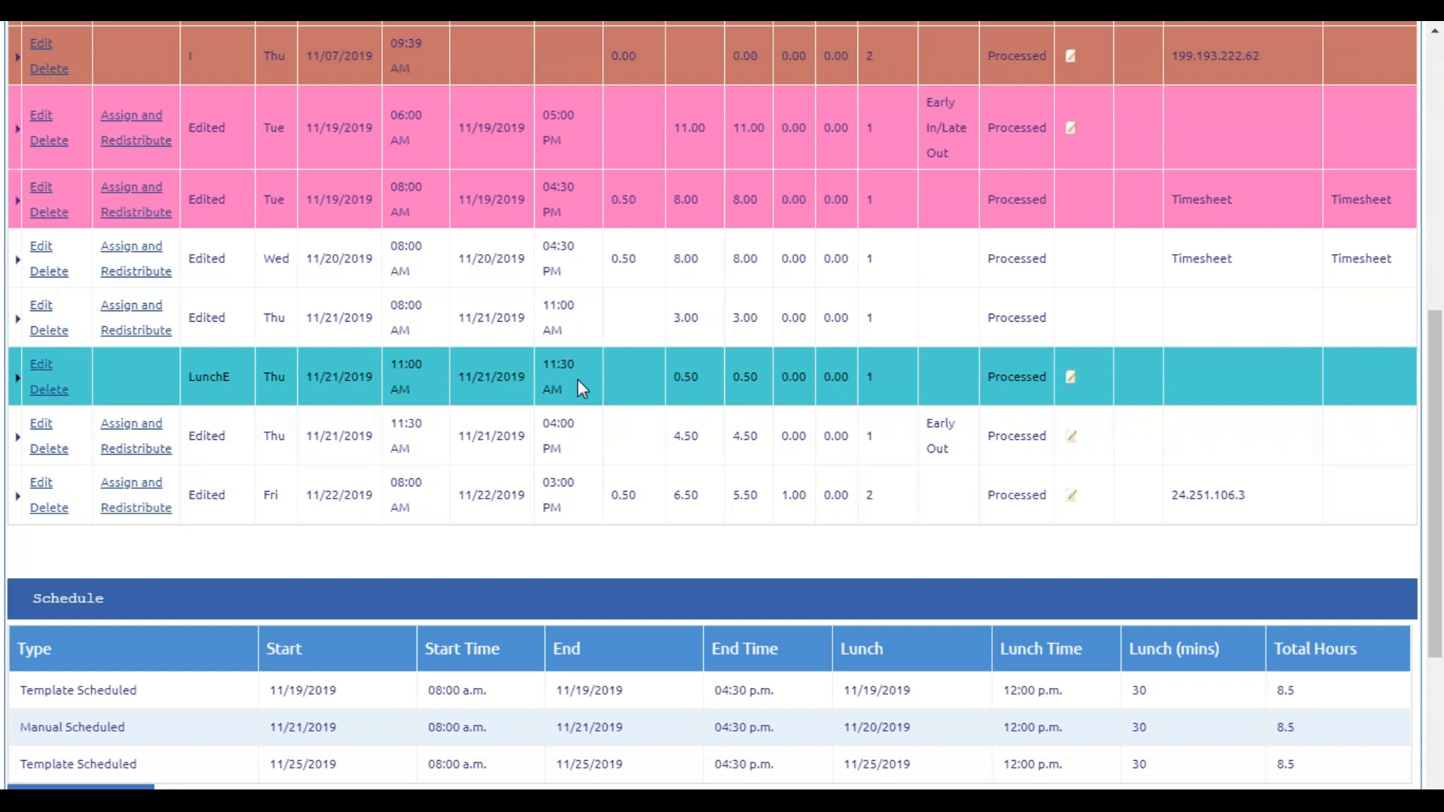
{"action": "scroll", "coordinate": [578, 379], "scroll_direction": "up", "scroll_amount": 8}
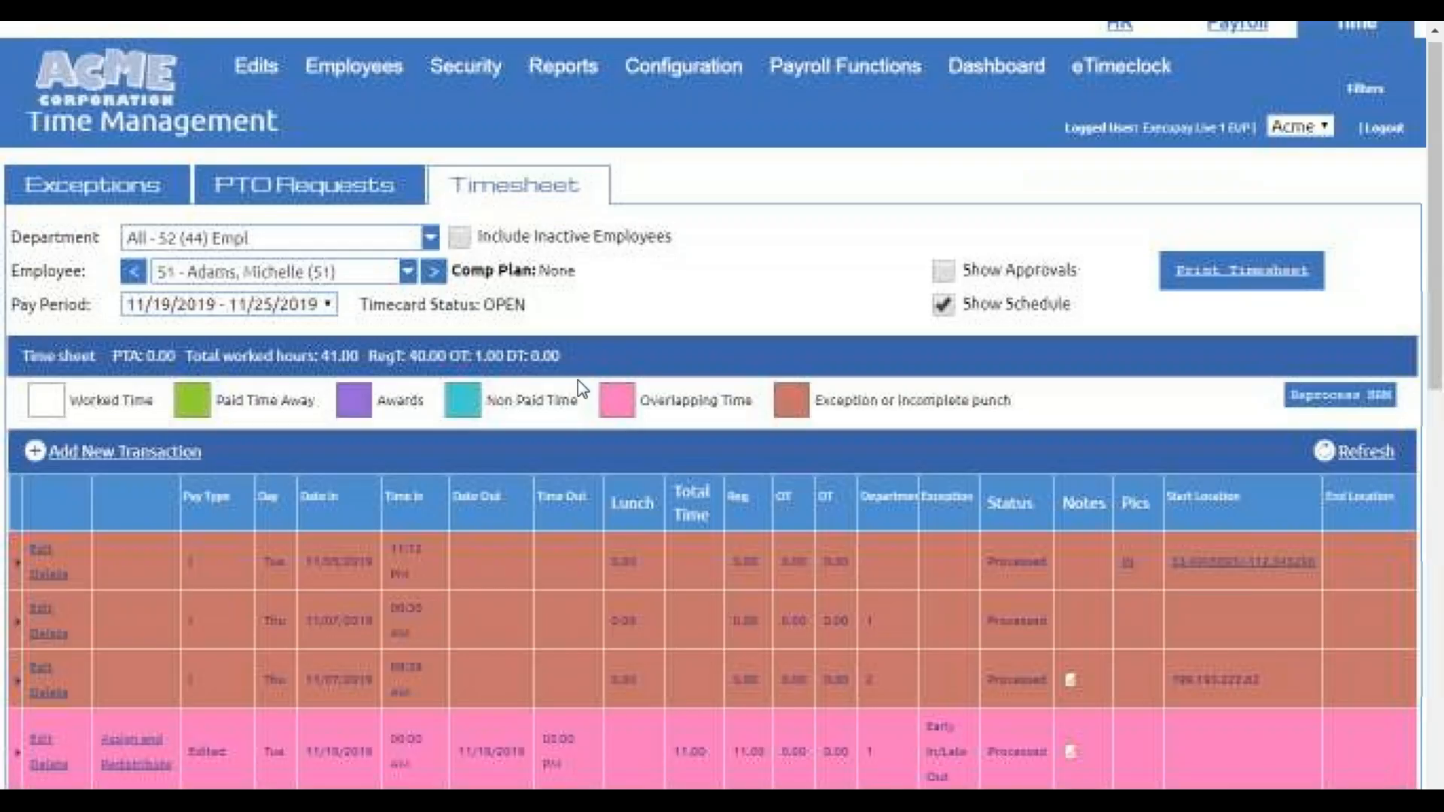
Revisit the exceptions list, then return to the same employee's timesheet and check its transactions and schedule
{"action": "left_click", "coordinate": [147, 202]}
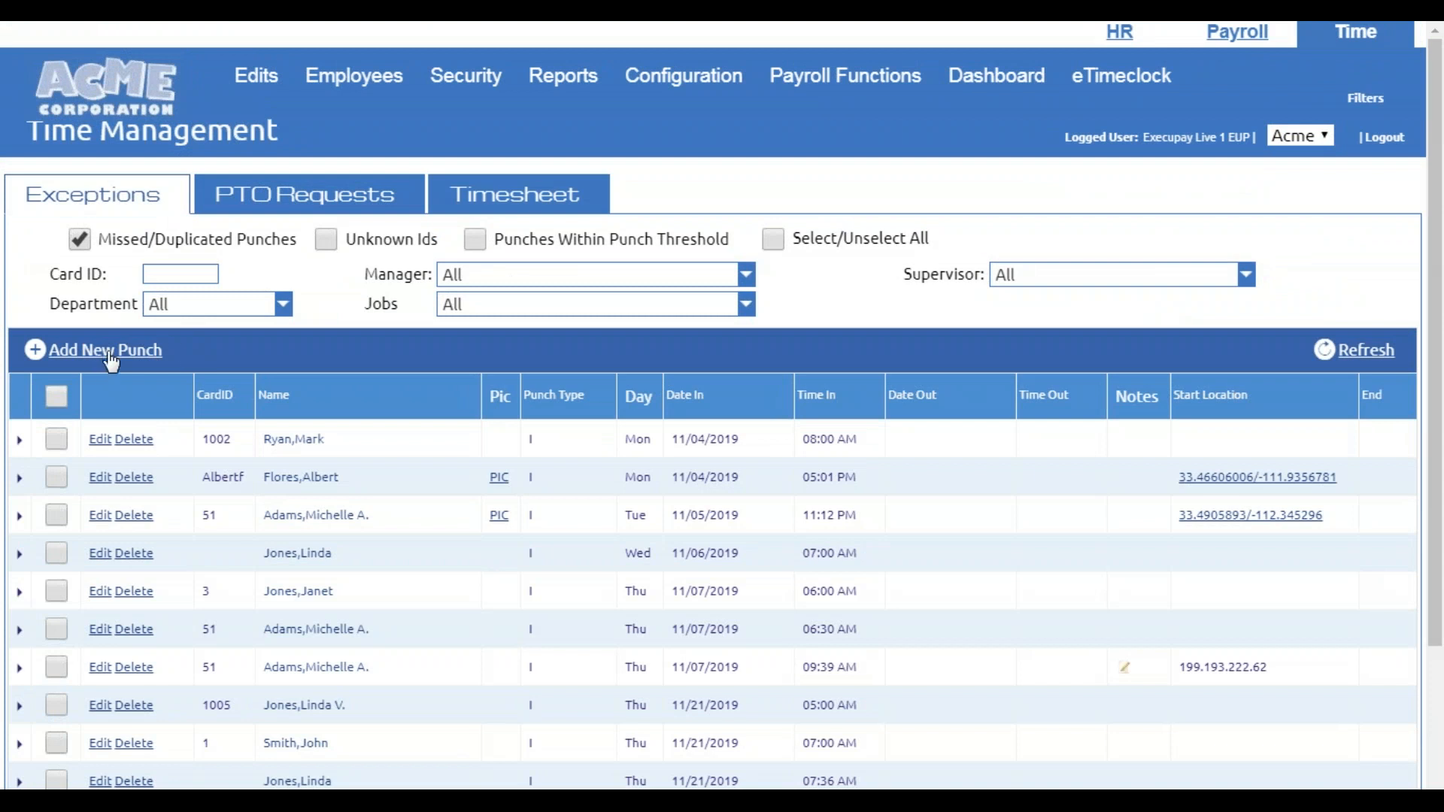
{"action": "left_click", "coordinate": [509, 210]}
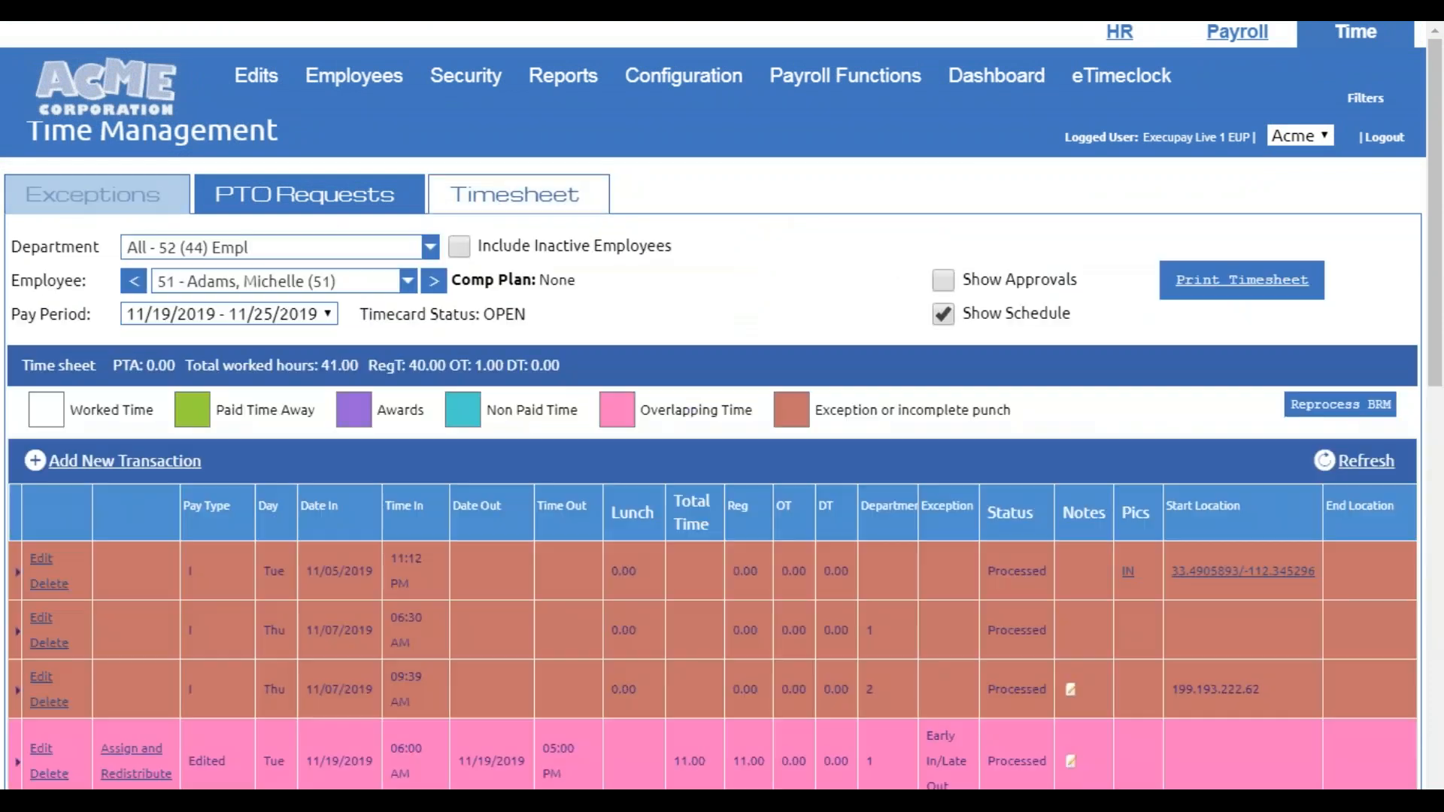
{"action": "scroll", "coordinate": [630, 633], "scroll_direction": "down", "scroll_amount": 8}
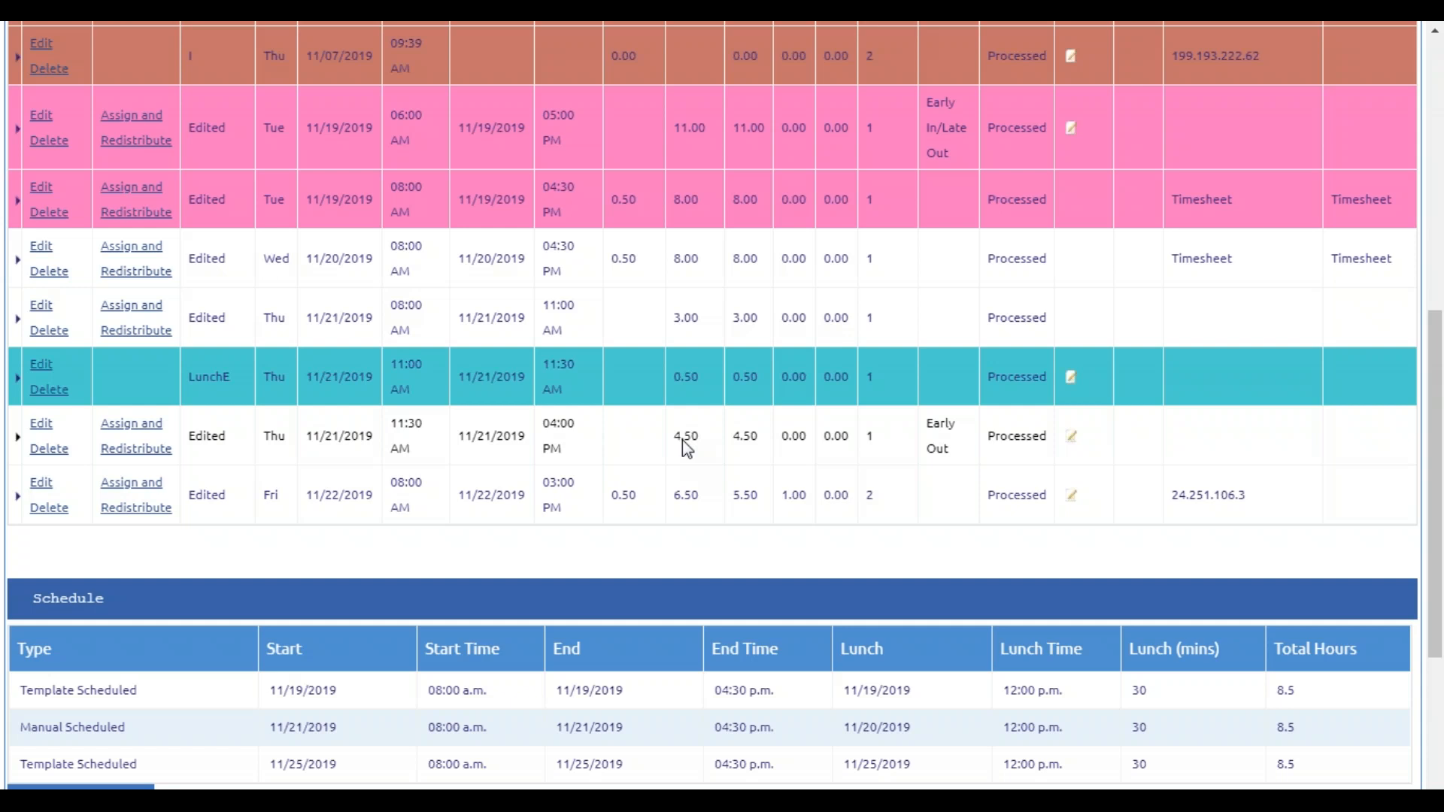
{"action": "scroll", "coordinate": [686, 449], "scroll_direction": "up", "scroll_amount": 8}
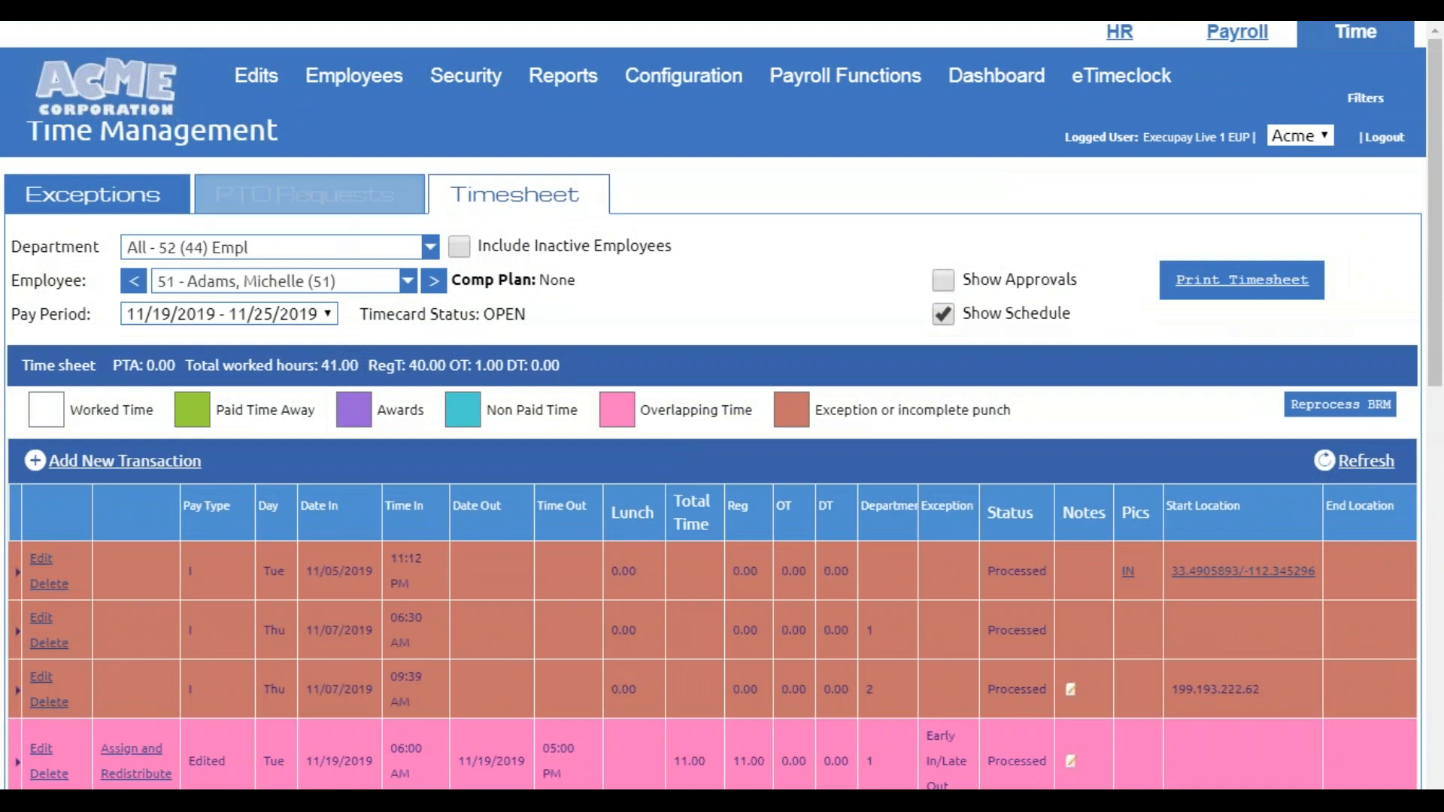
Include unknown IDs in the exceptions list, look through the punches, and turn that filter off again
{"action": "left_click", "coordinate": [93, 205]}
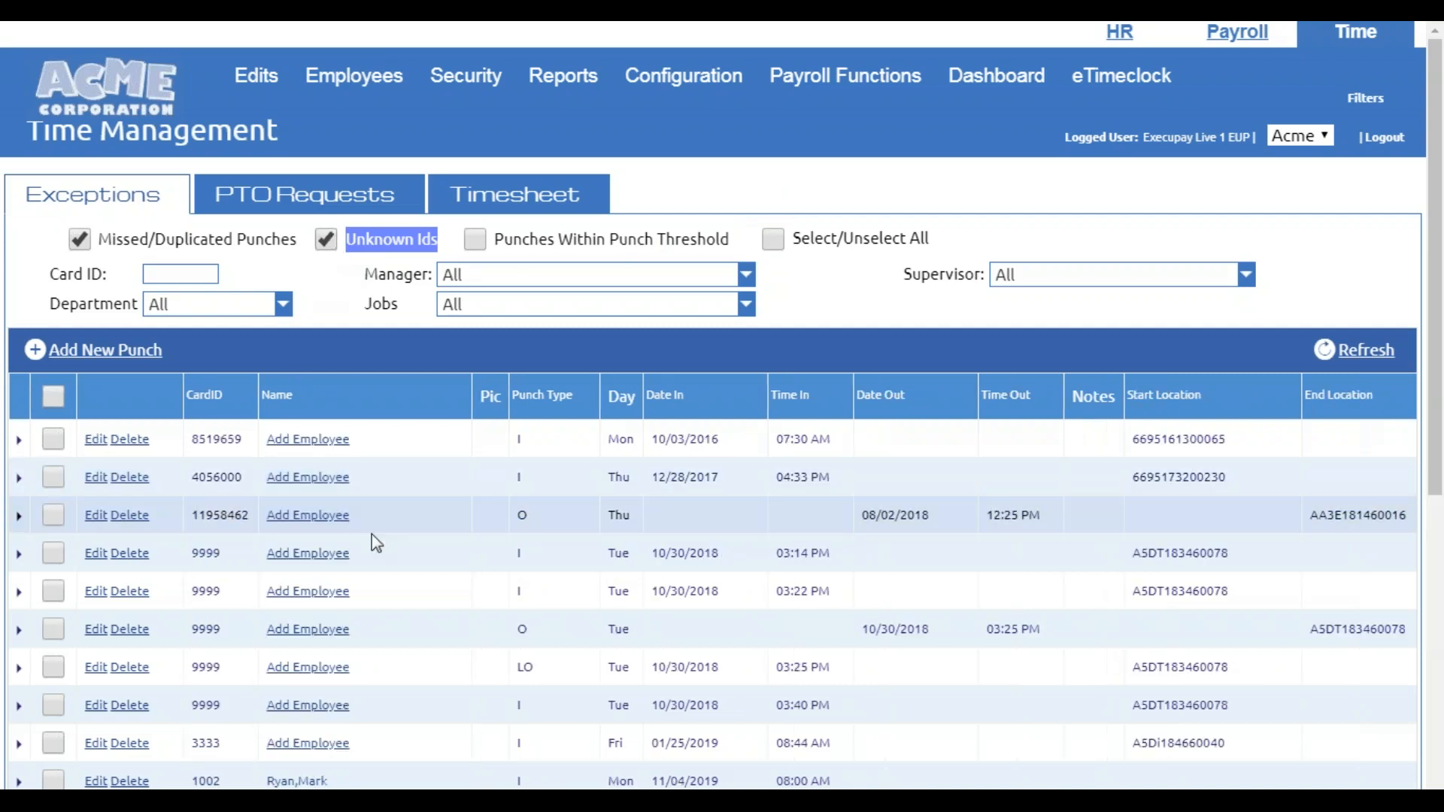
{"action": "scroll", "coordinate": [241, 554], "scroll_direction": "down", "scroll_amount": 4}
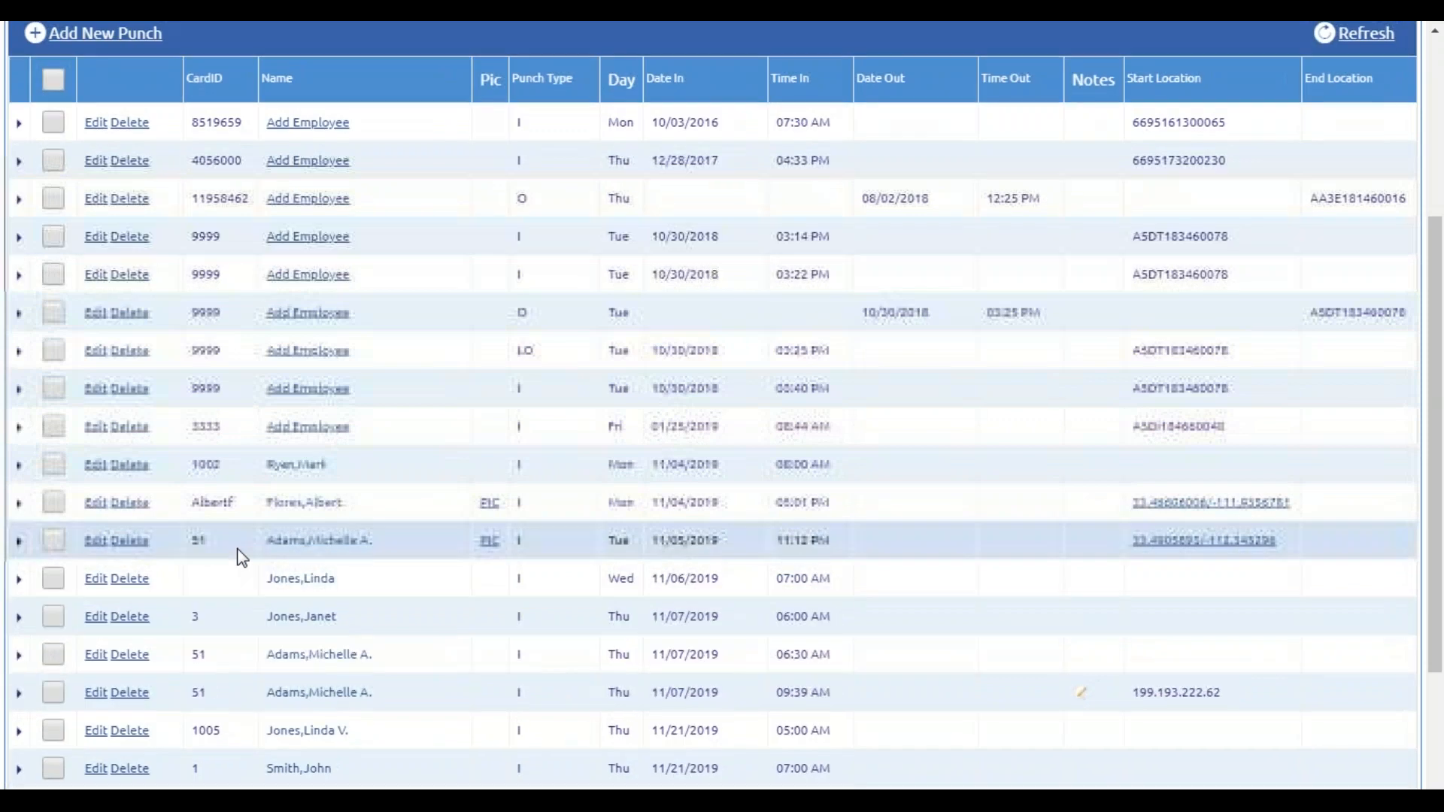
{"action": "scroll", "coordinate": [241, 558], "scroll_direction": "up", "scroll_amount": 4}
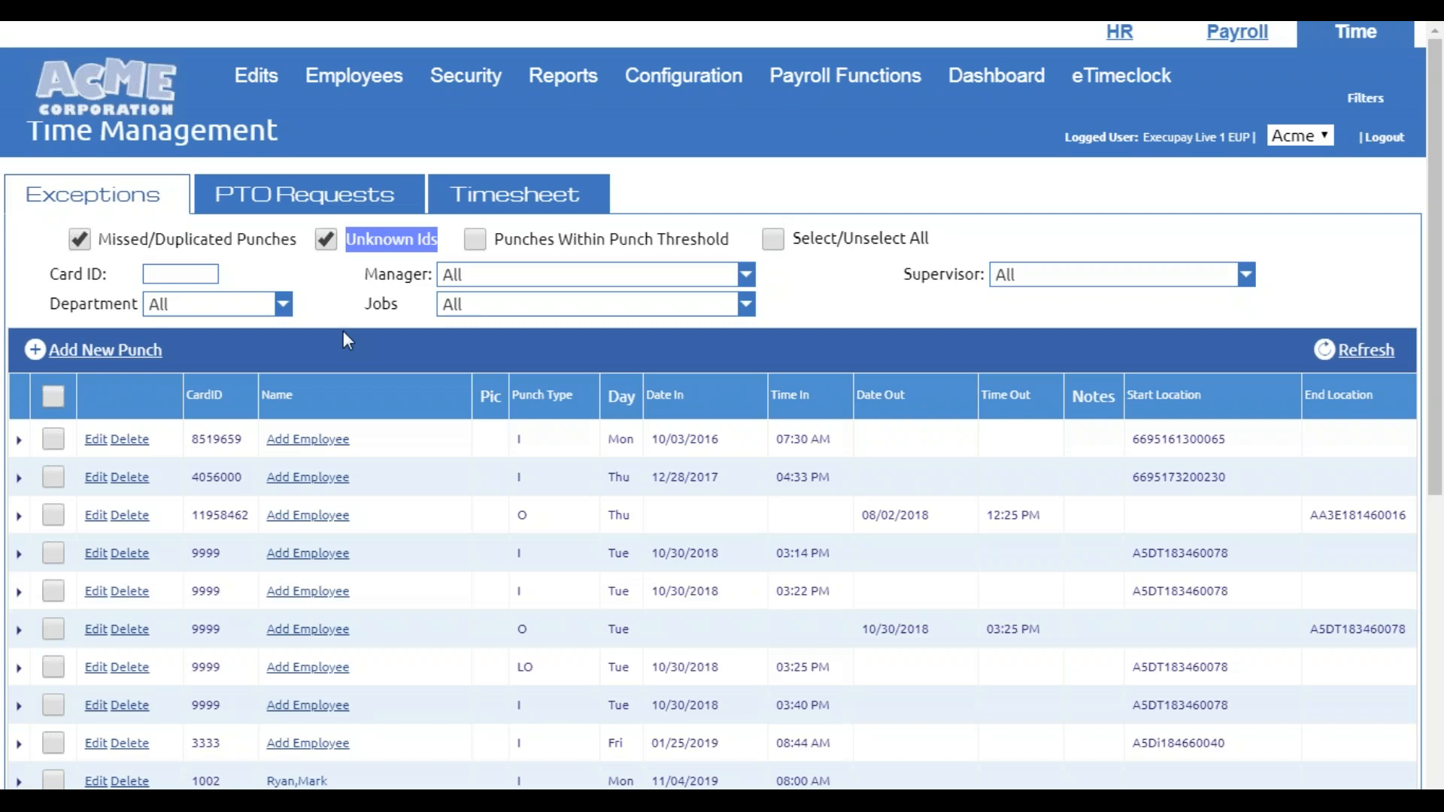
{"action": "left_click", "coordinate": [327, 240]}
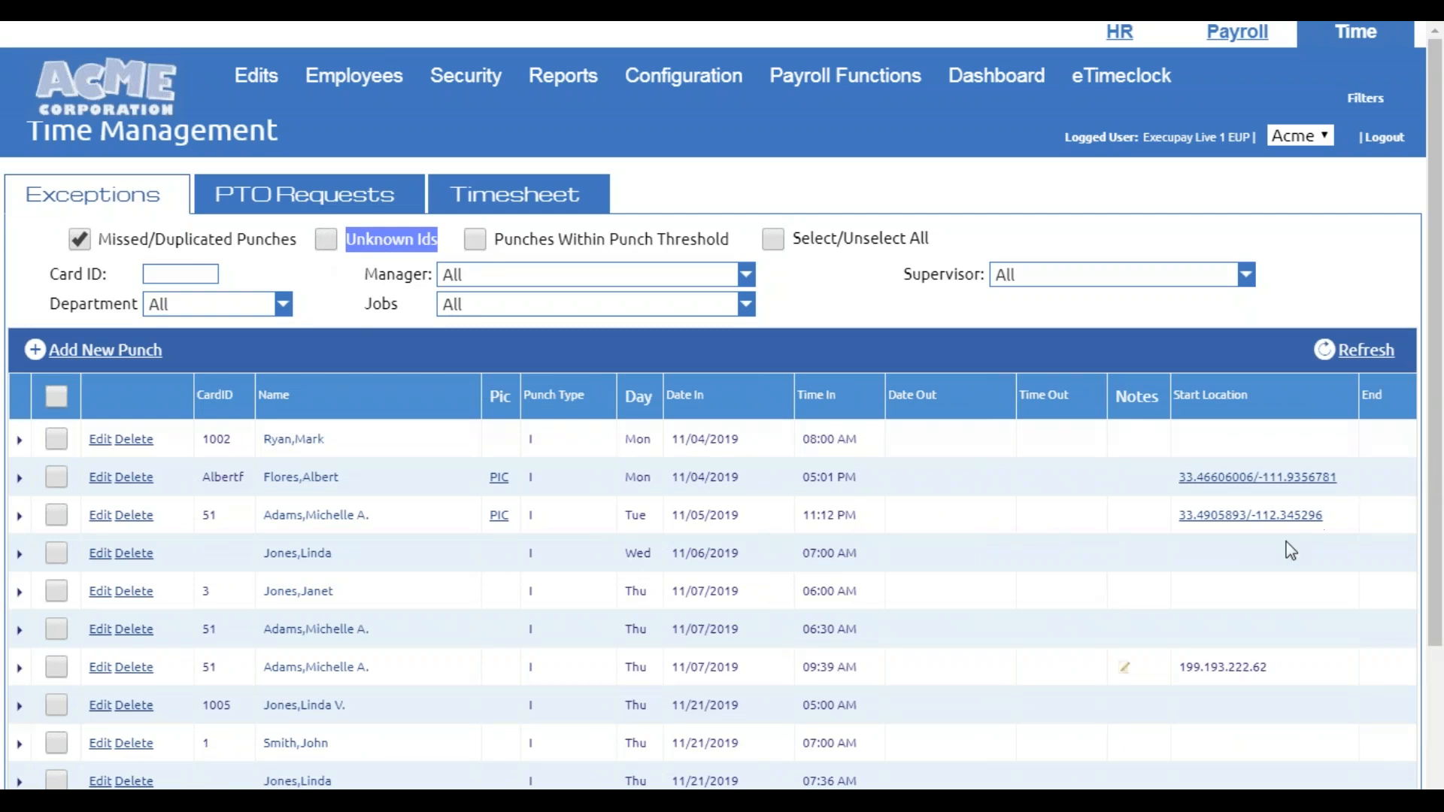
{"action": "left_click", "coordinate": [1169, 639]}
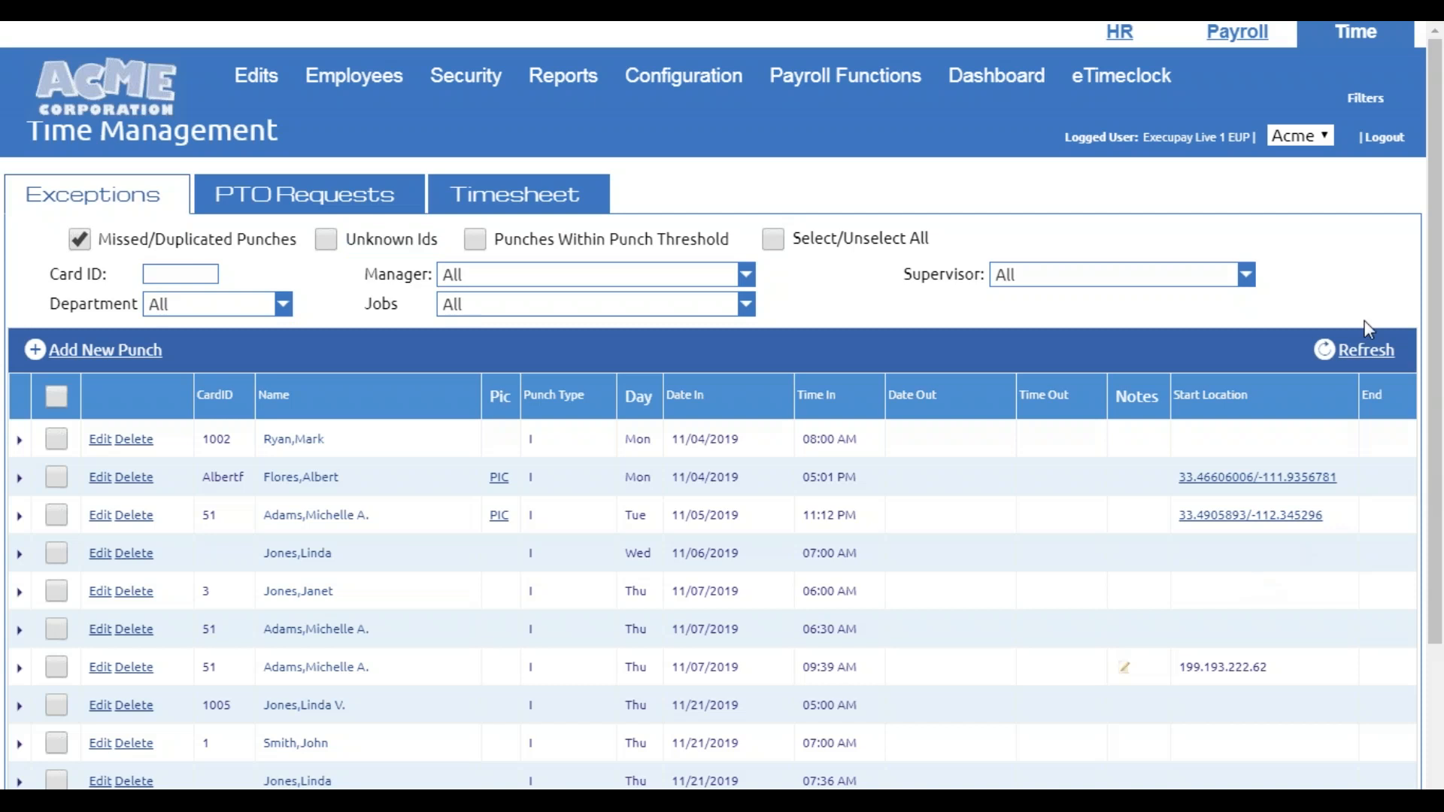
Show the punches within the punch threshold in the exceptions list, check them, and turn that filter off
{"action": "left_click", "coordinate": [476, 241]}
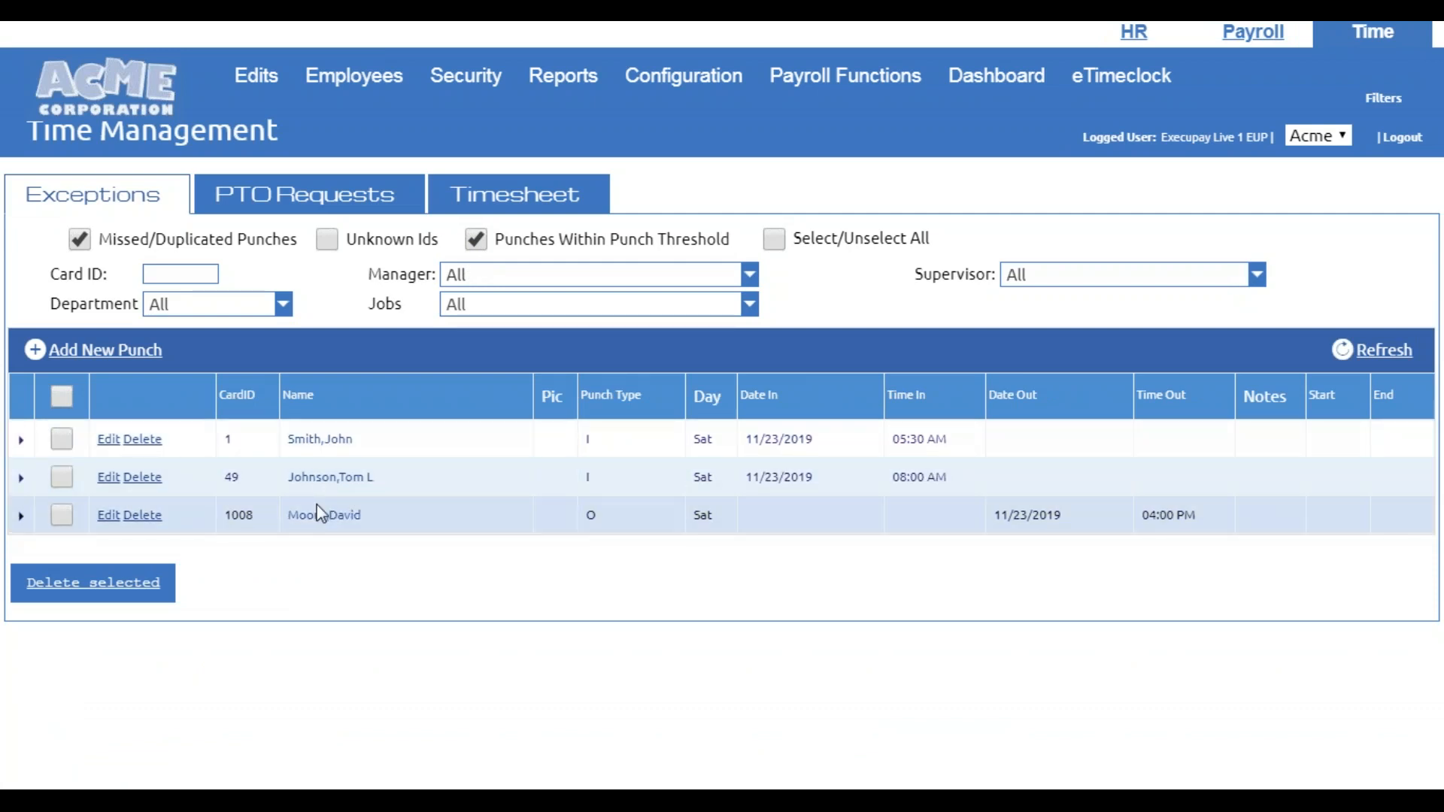
{"action": "mouse_move", "coordinate": [970, 113]}
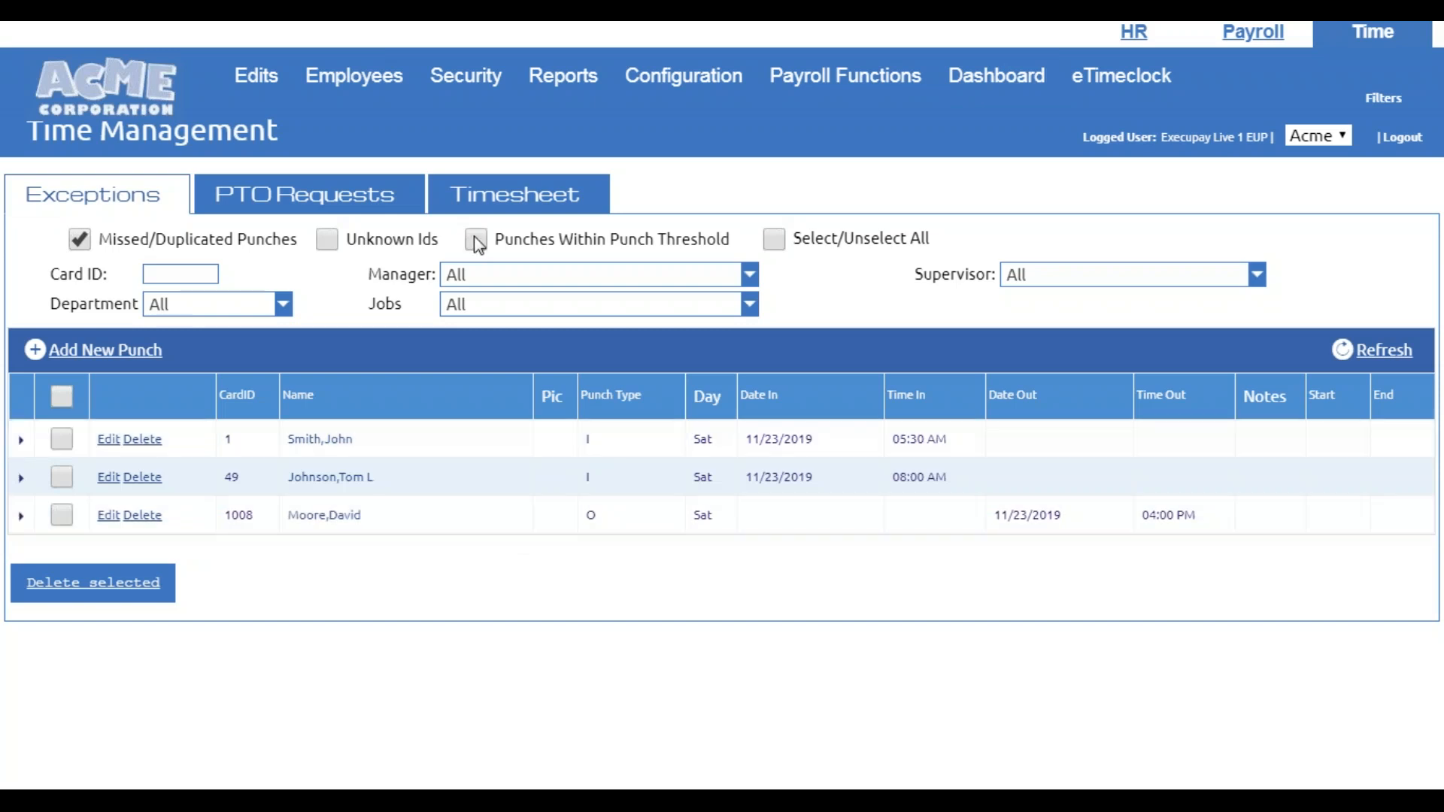
{"action": "left_click", "coordinate": [476, 241]}
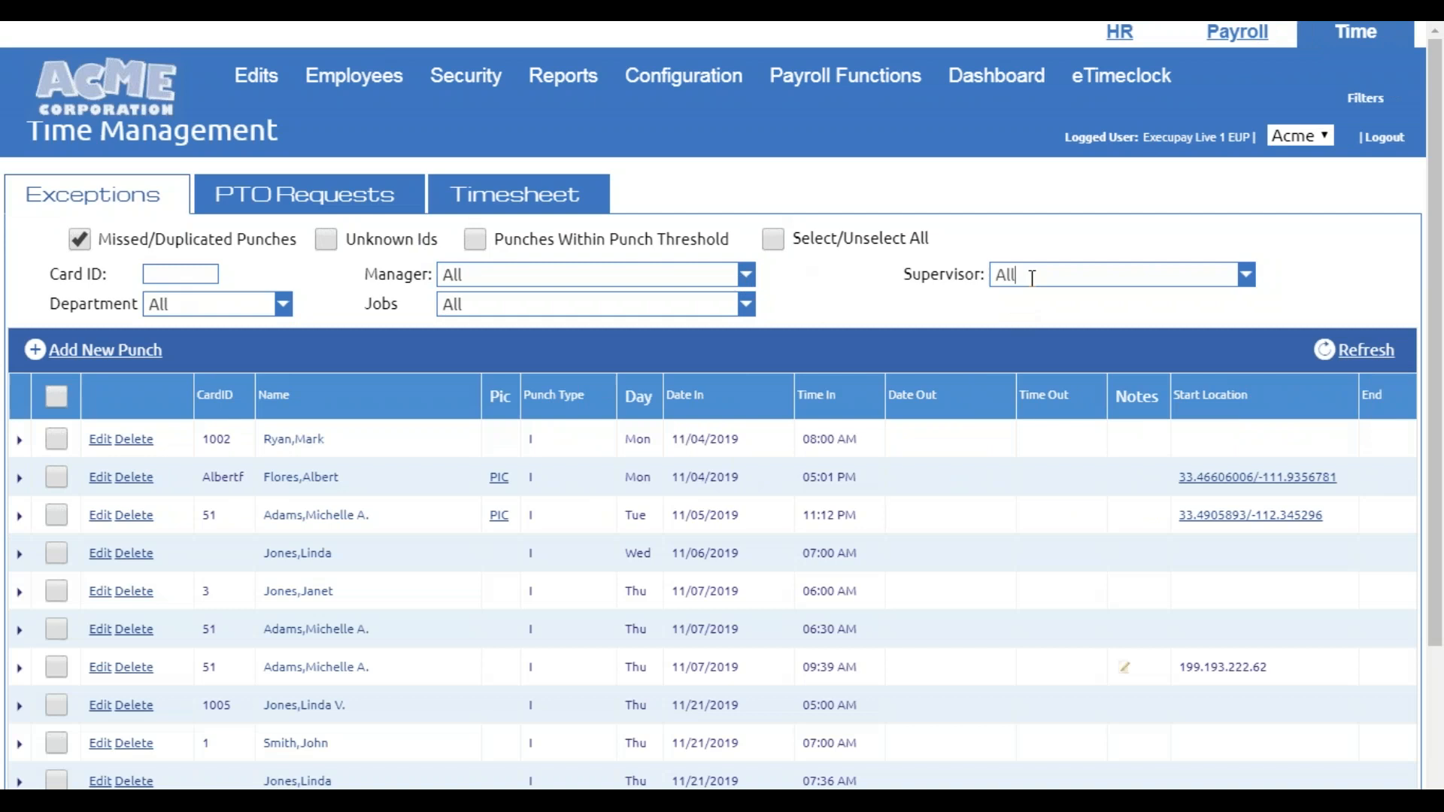
Filter the exceptions by one supervisor, view that supervisor's employees, and reset the supervisor filter to All
{"action": "left_click", "coordinate": [1009, 275]}
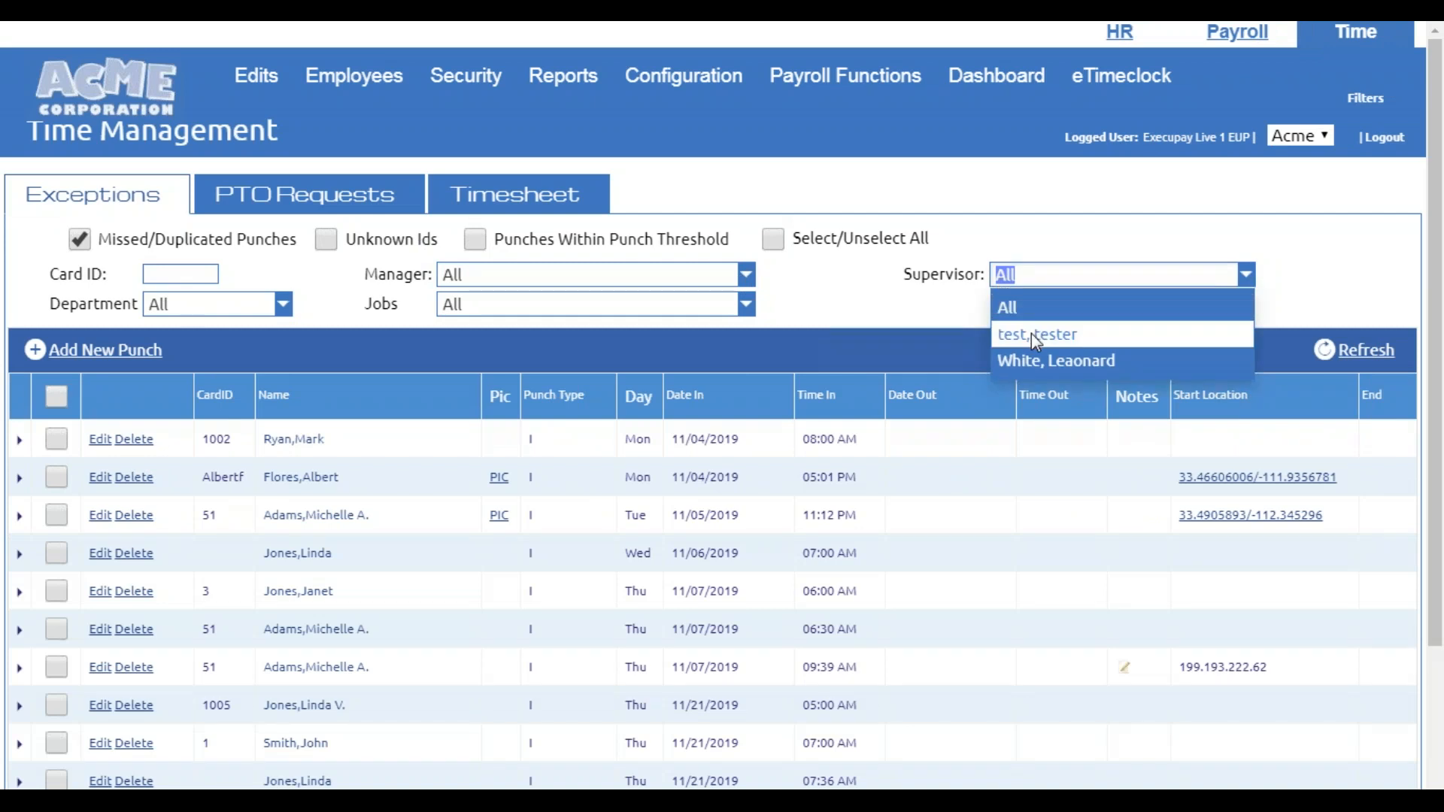
{"action": "left_click", "coordinate": [1033, 356]}
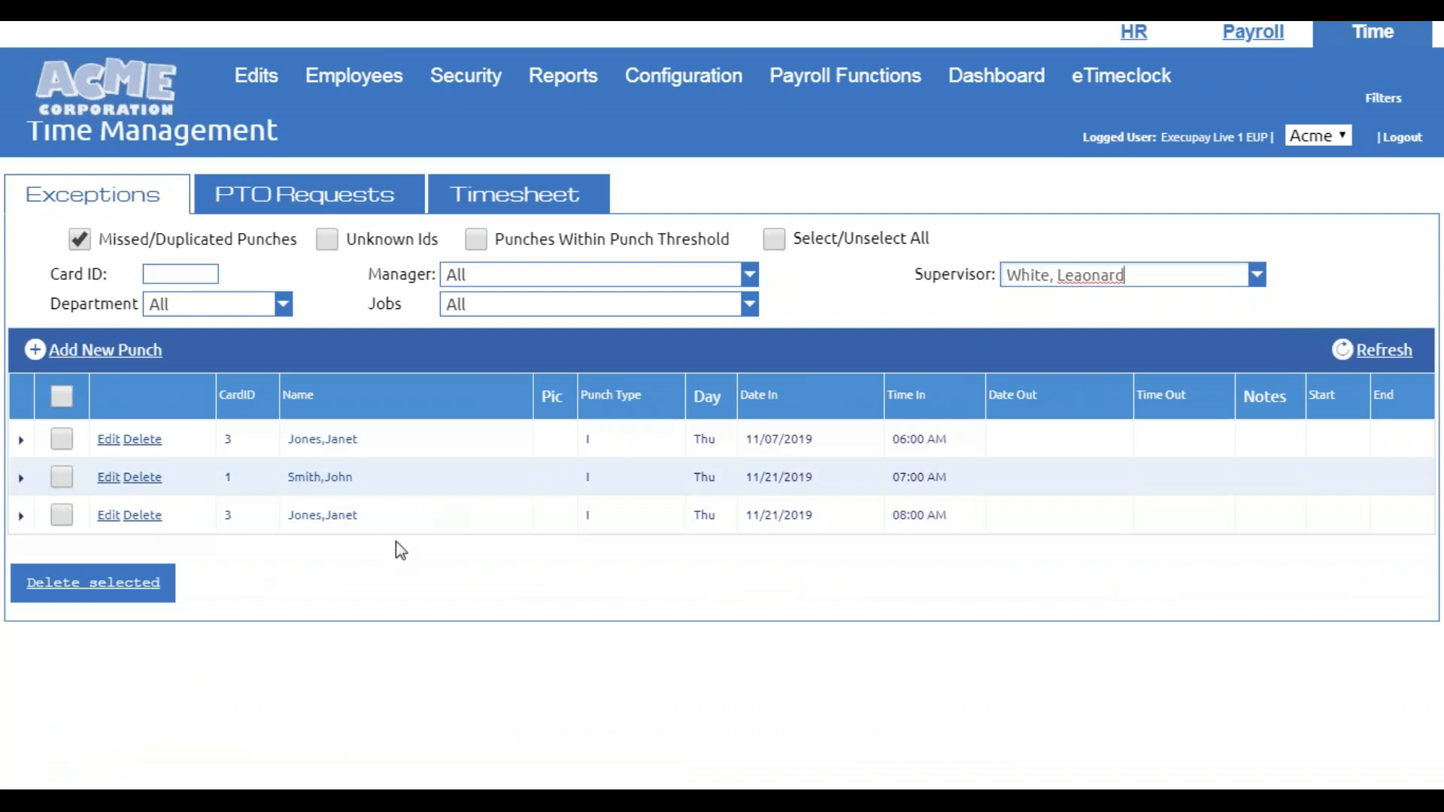
{"action": "left_click", "coordinate": [1064, 290]}
{"action": "left_click", "coordinate": [1064, 289]}
{"action": "left_click", "coordinate": [1068, 296]}
{"action": "left_click", "coordinate": [1016, 302]}
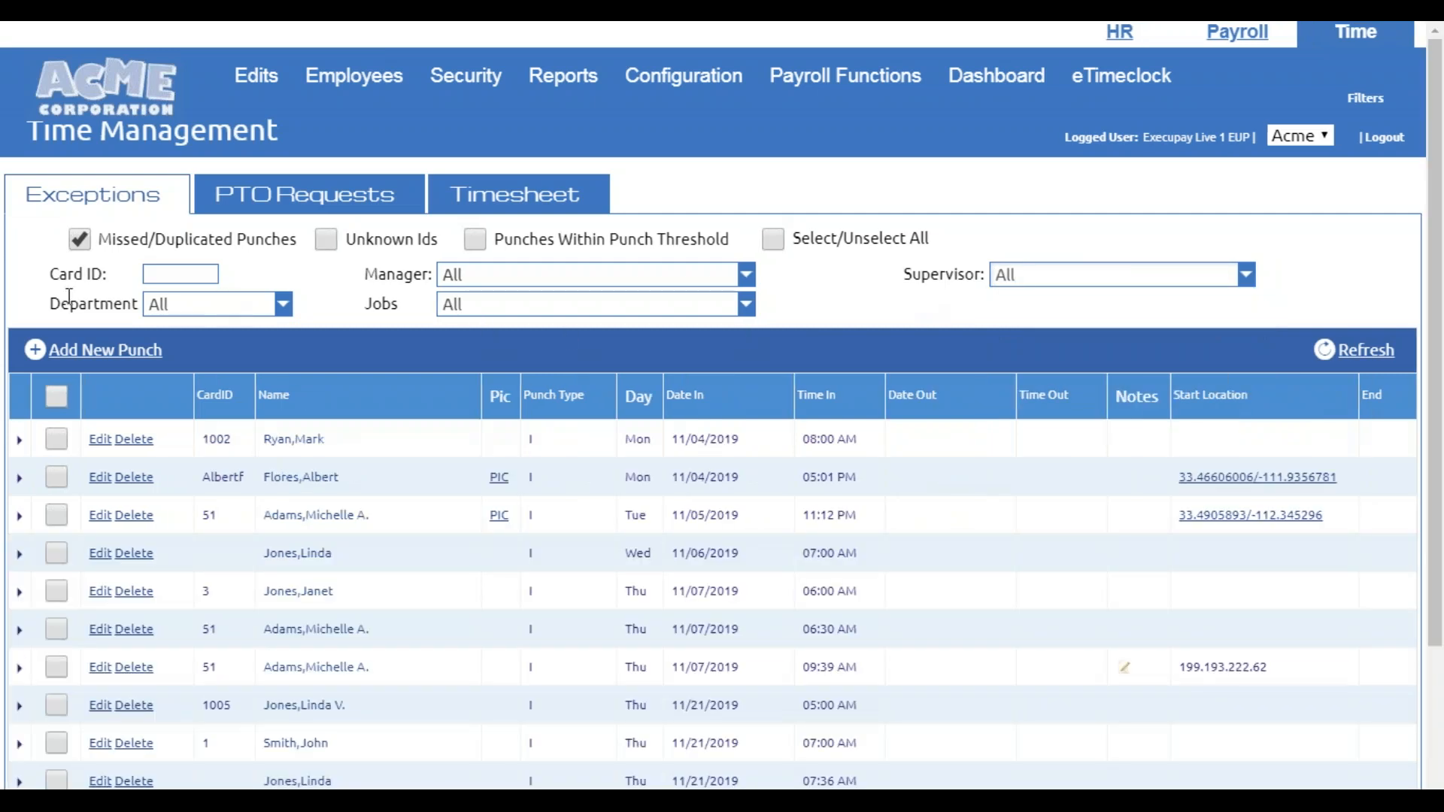
Filter the exceptions by department 2 - Driver, view the matching punches, and reset the department filter to All
{"action": "left_click", "coordinate": [223, 306]}
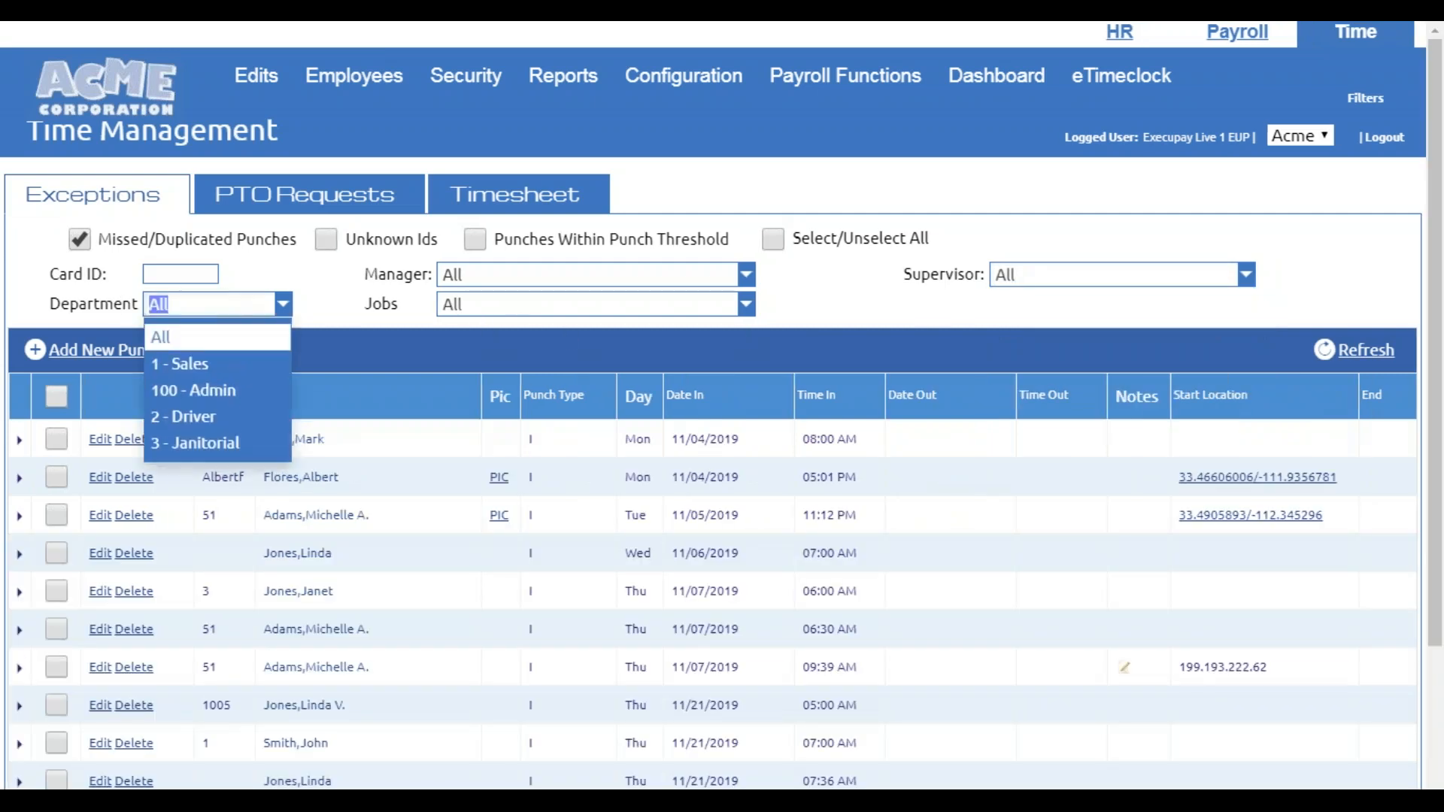
{"action": "left_click", "coordinate": [197, 418]}
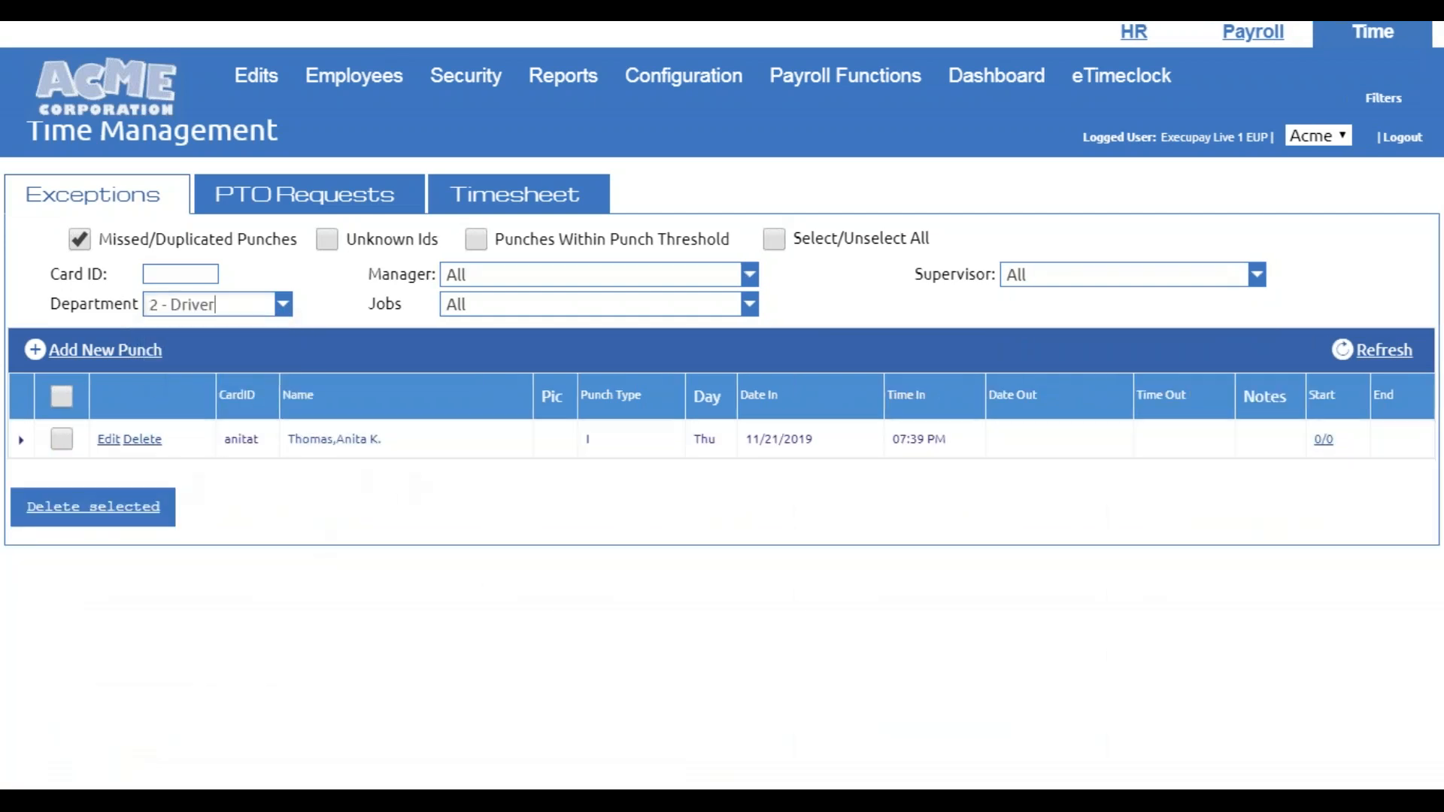
{"action": "left_click", "coordinate": [280, 307]}
{"action": "left_click", "coordinate": [180, 336]}
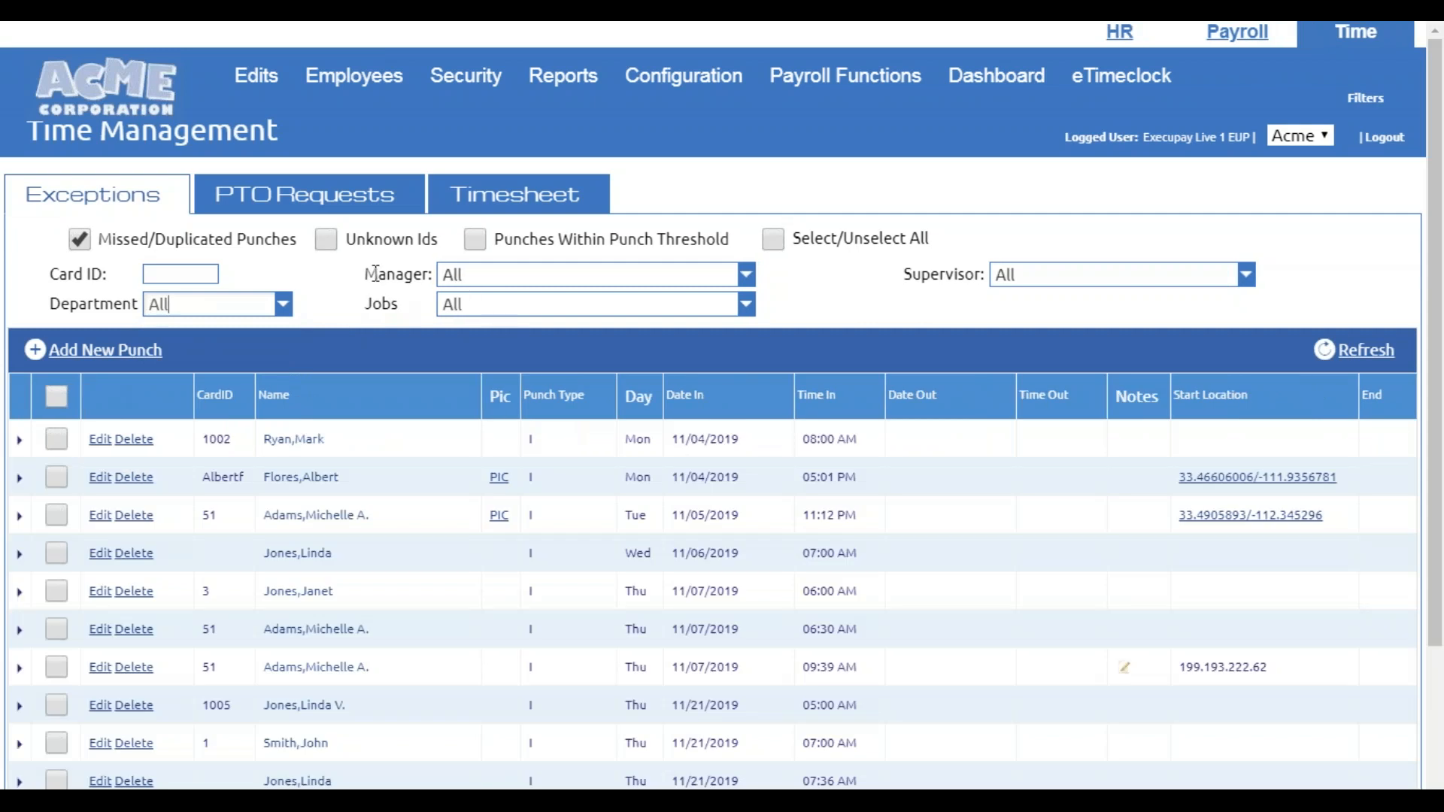
Check the choices offered by the Manager filter of the exceptions list, leaving it set to All
{"action": "left_click_drag", "start_coordinate": [366, 274], "coordinate": [423, 274]}
{"action": "left_click_drag", "start_coordinate": [896, 279], "coordinate": [988, 268]}
{"action": "left_click", "coordinate": [998, 272]}
{"action": "left_click", "coordinate": [825, 281]}
{"action": "left_click", "coordinate": [730, 274]}
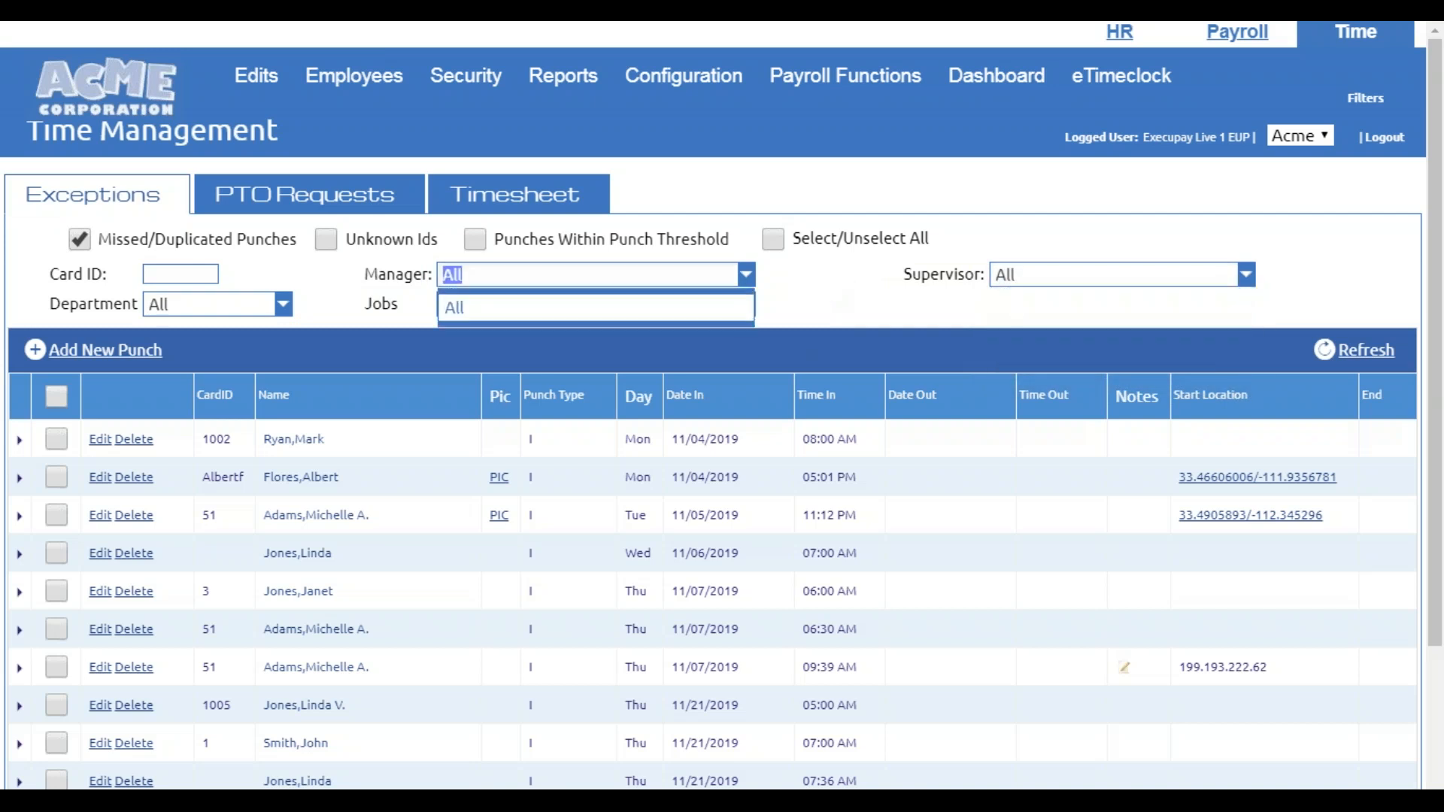
{"action": "left_click", "coordinate": [842, 283]}
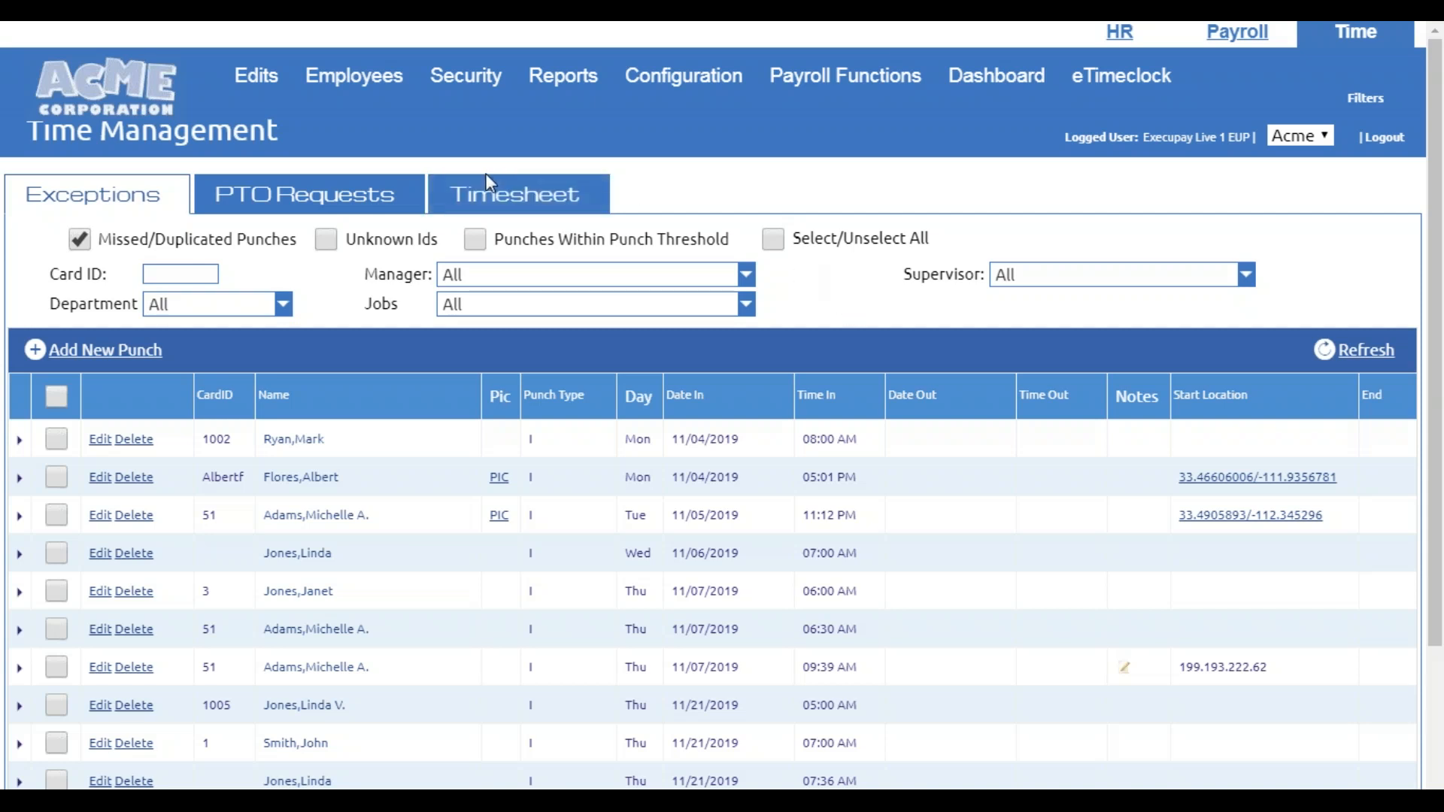
Go to the timesheets and open the one belonging to the first employee in the employee list
{"action": "left_click", "coordinate": [499, 200]}
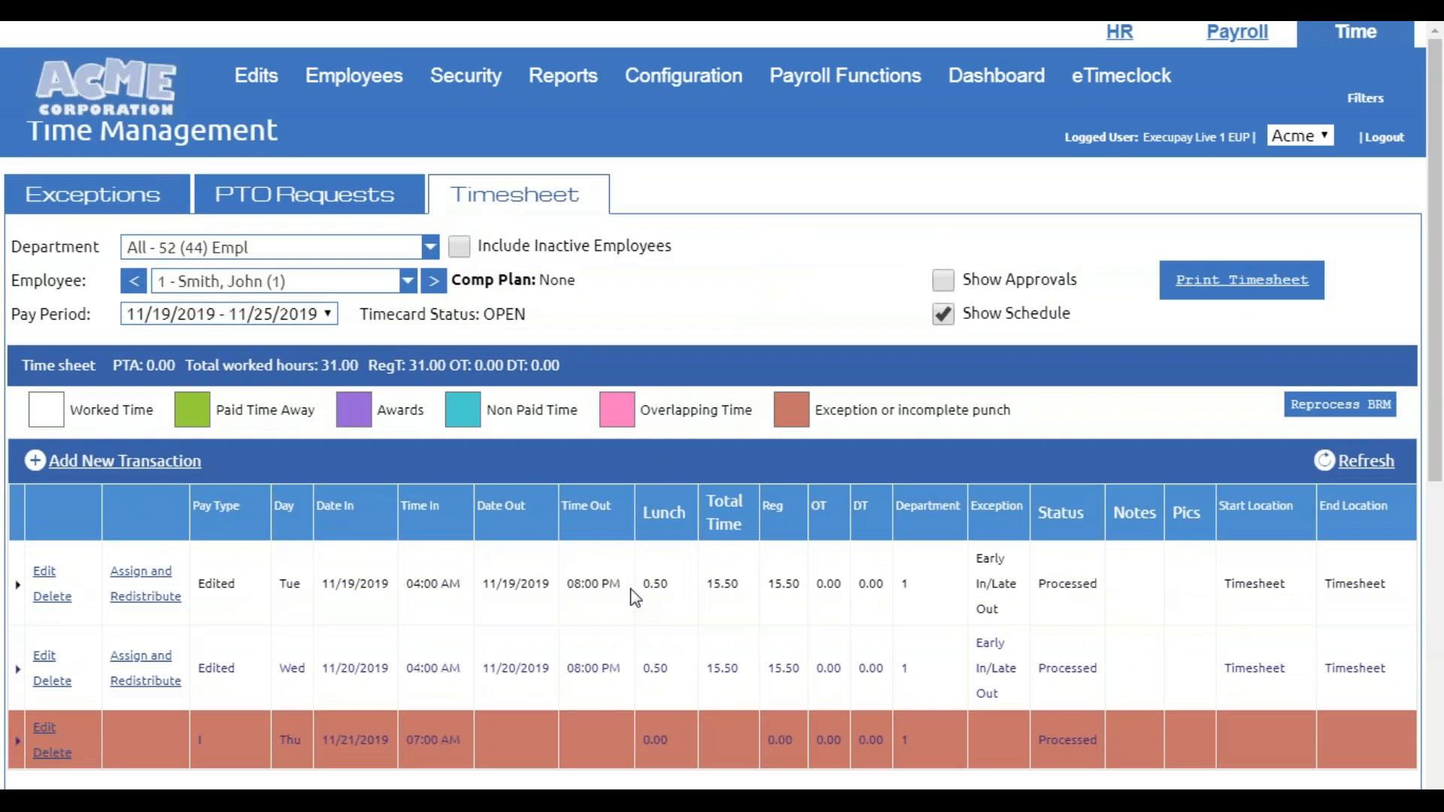
{"action": "scroll", "coordinate": [632, 596], "scroll_direction": "down", "scroll_amount": 3}
{"action": "scroll", "coordinate": [632, 596], "scroll_direction": "up", "scroll_amount": 3}
{"action": "left_click", "coordinate": [380, 282]}
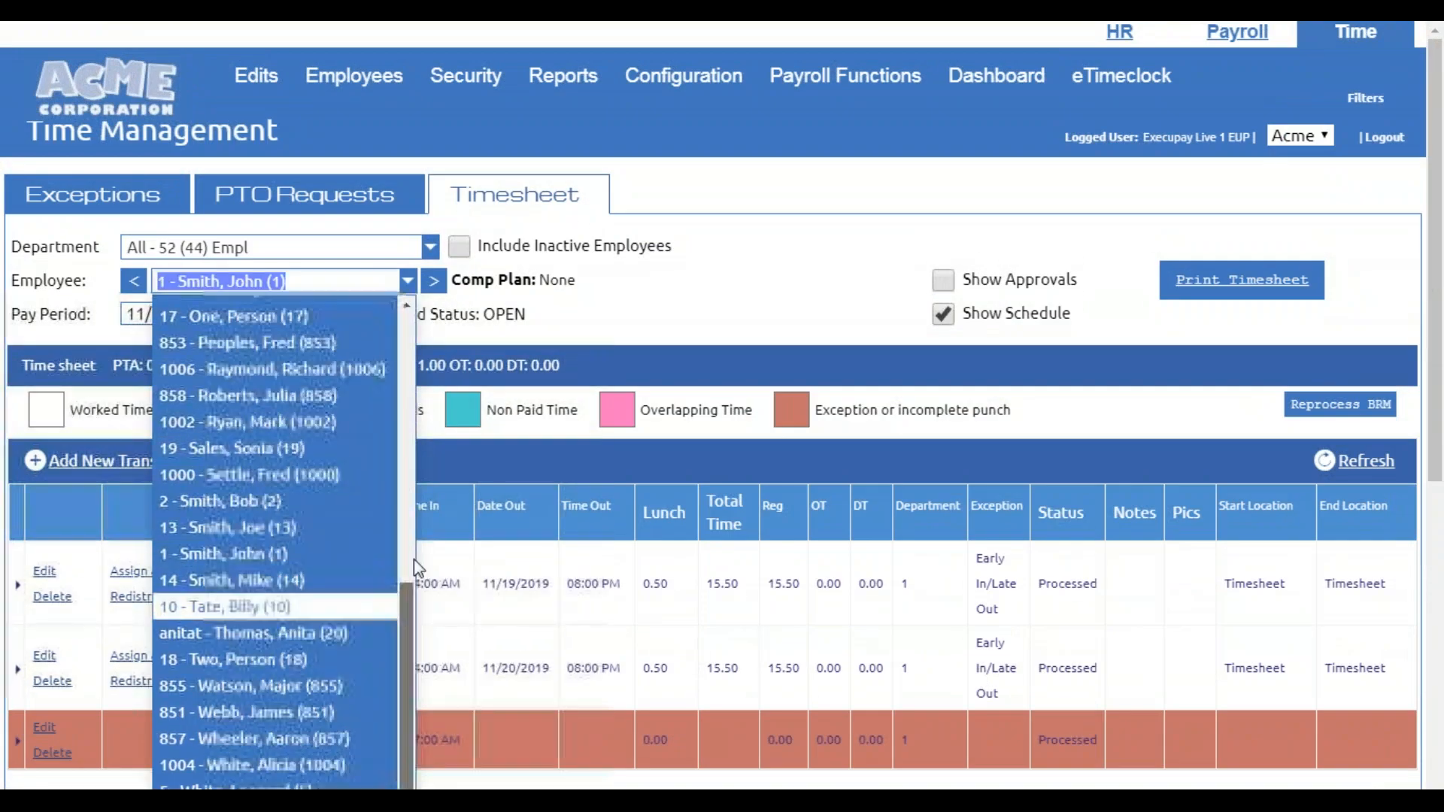
{"action": "scroll", "coordinate": [414, 558], "scroll_direction": "up", "scroll_amount": 8}
{"action": "left_click", "coordinate": [291, 316]}
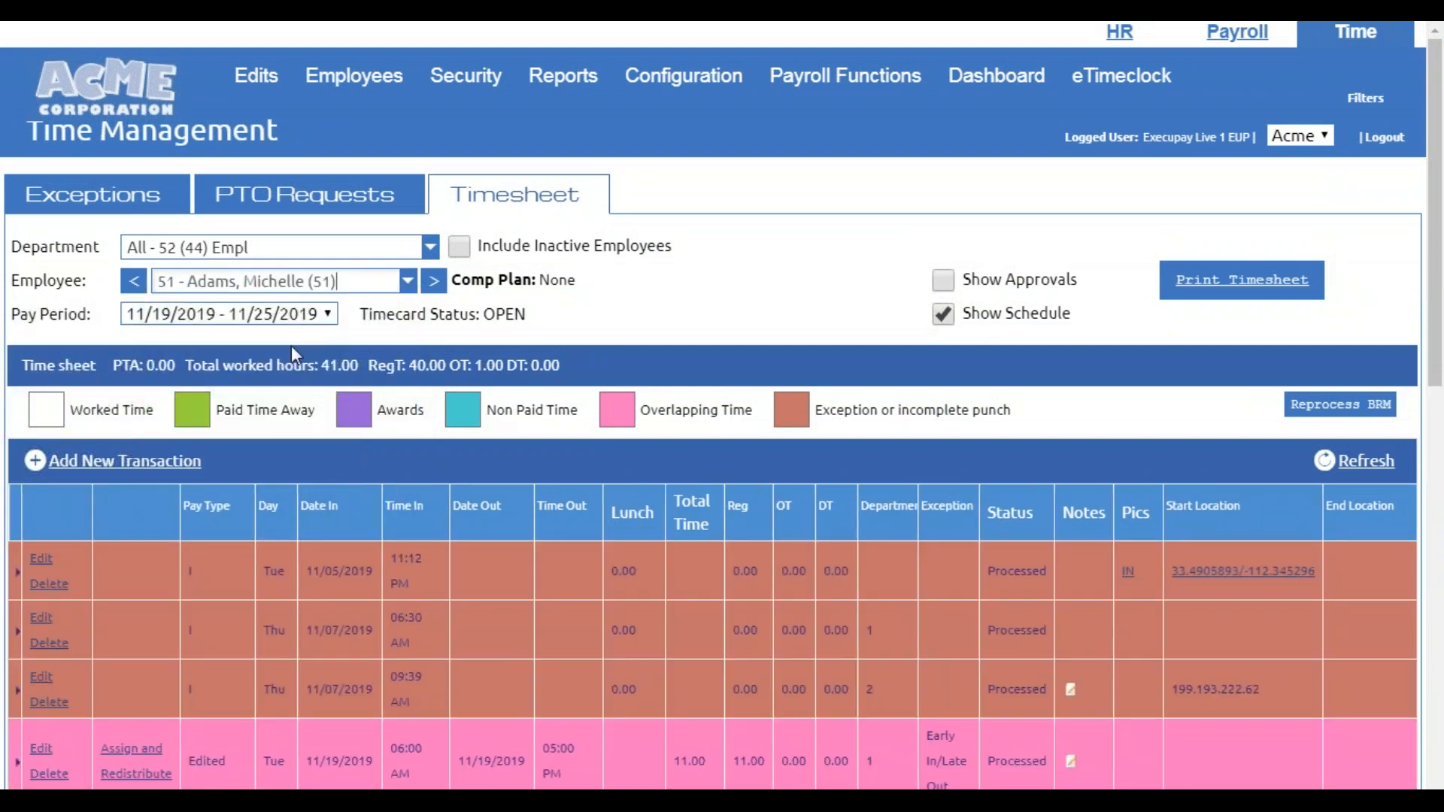
Examine this employee's color-coded transactions, from incomplete punches to overlapping and non-paid time, along with the schedule below them
{"action": "scroll", "coordinate": [568, 457], "scroll_direction": "down", "scroll_amount": 8}
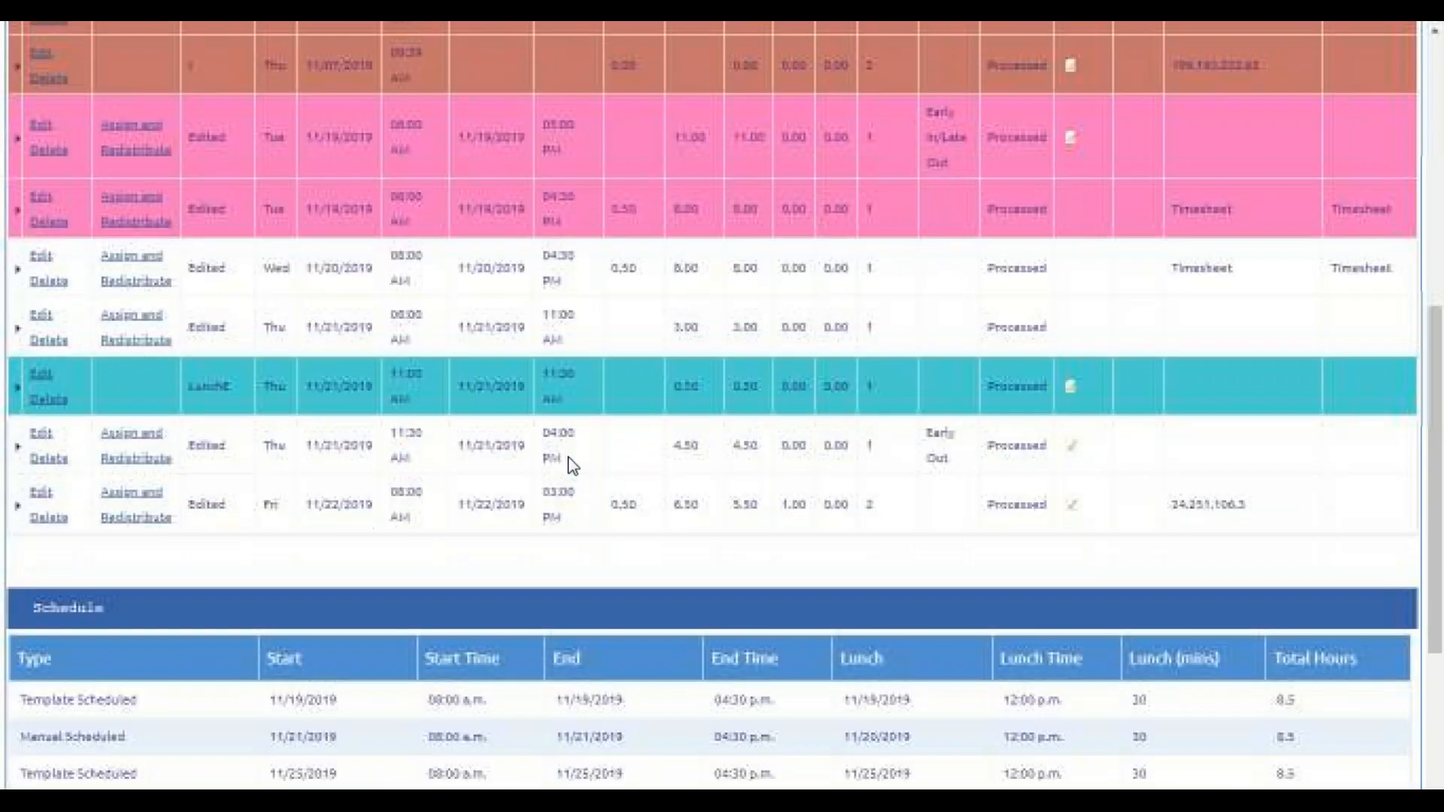
{"action": "scroll", "coordinate": [572, 462], "scroll_direction": "up", "scroll_amount": 6}
{"action": "scroll", "coordinate": [574, 461], "scroll_direction": "down", "scroll_amount": 4}
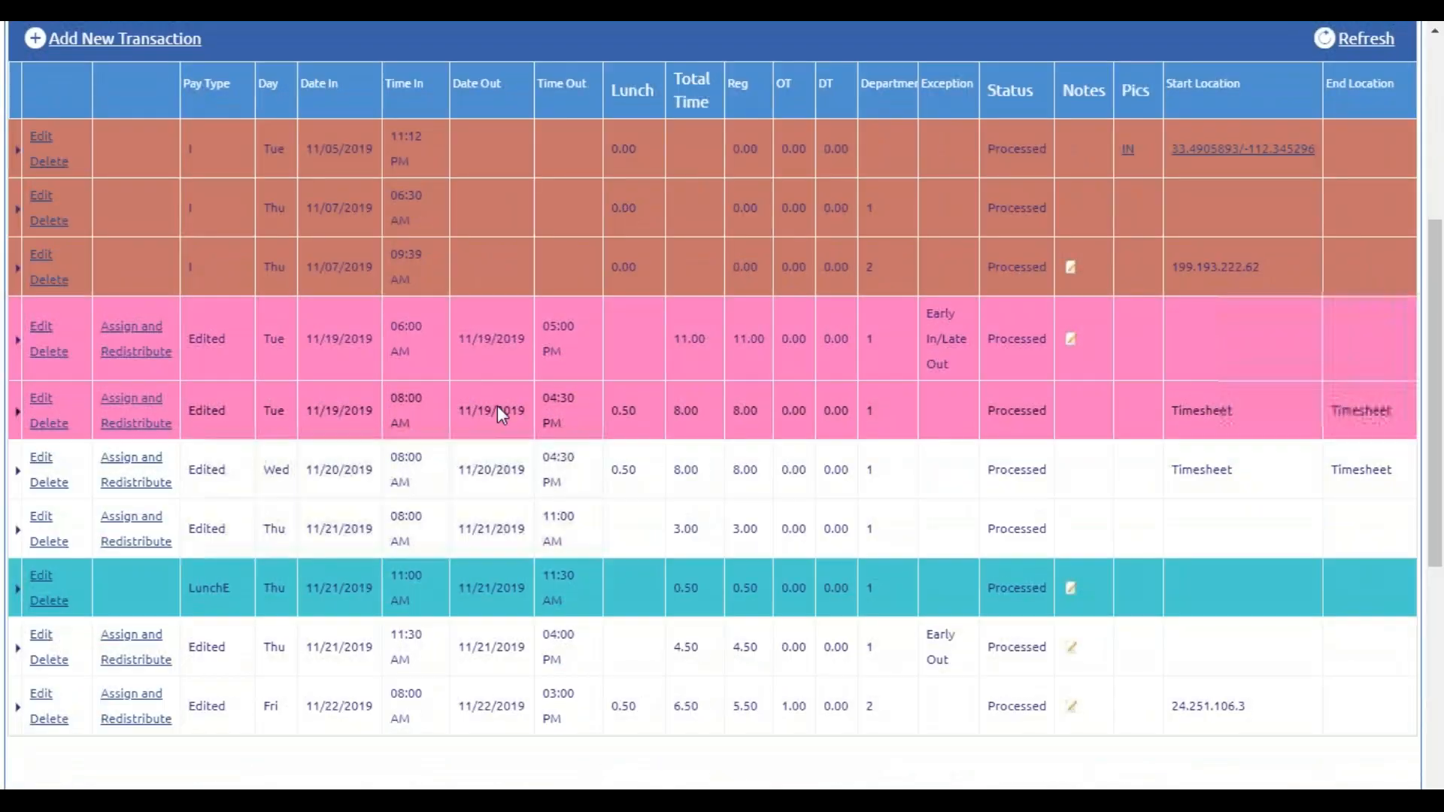
{"action": "scroll", "coordinate": [598, 644], "scroll_direction": "up", "scroll_amount": 1}
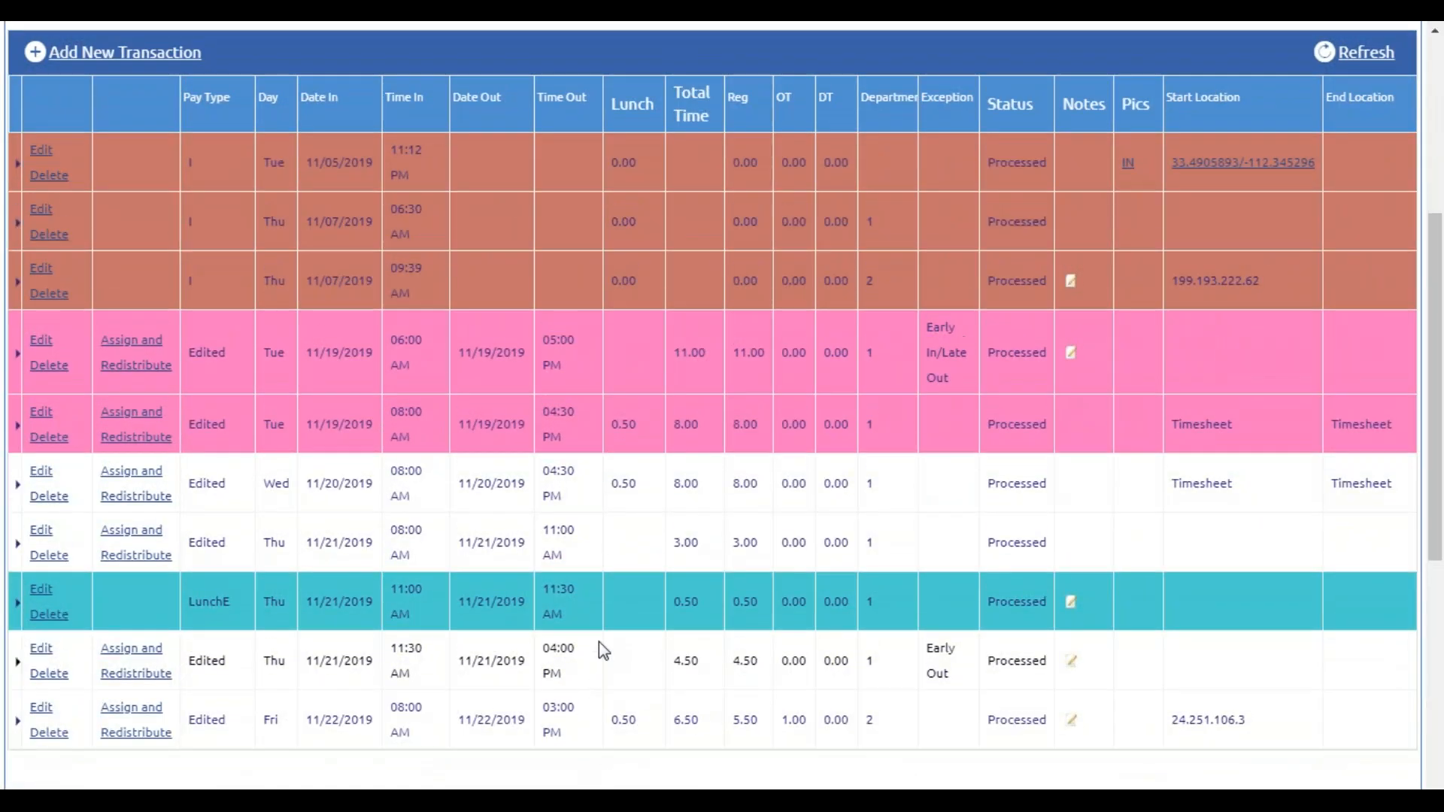
{"action": "scroll", "coordinate": [599, 643], "scroll_direction": "up", "scroll_amount": 5}
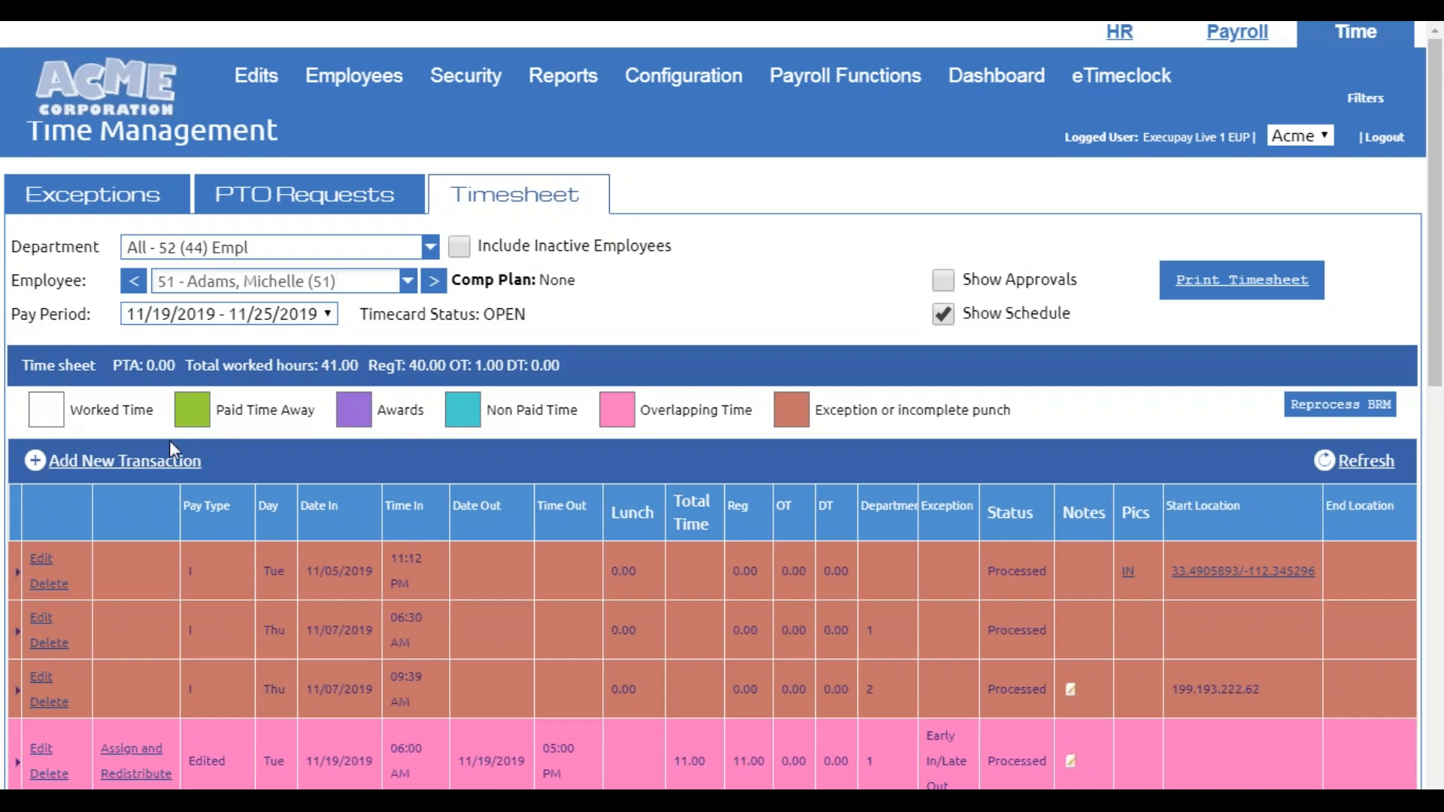
{"action": "scroll", "coordinate": [170, 440], "scroll_direction": "down", "scroll_amount": 3}
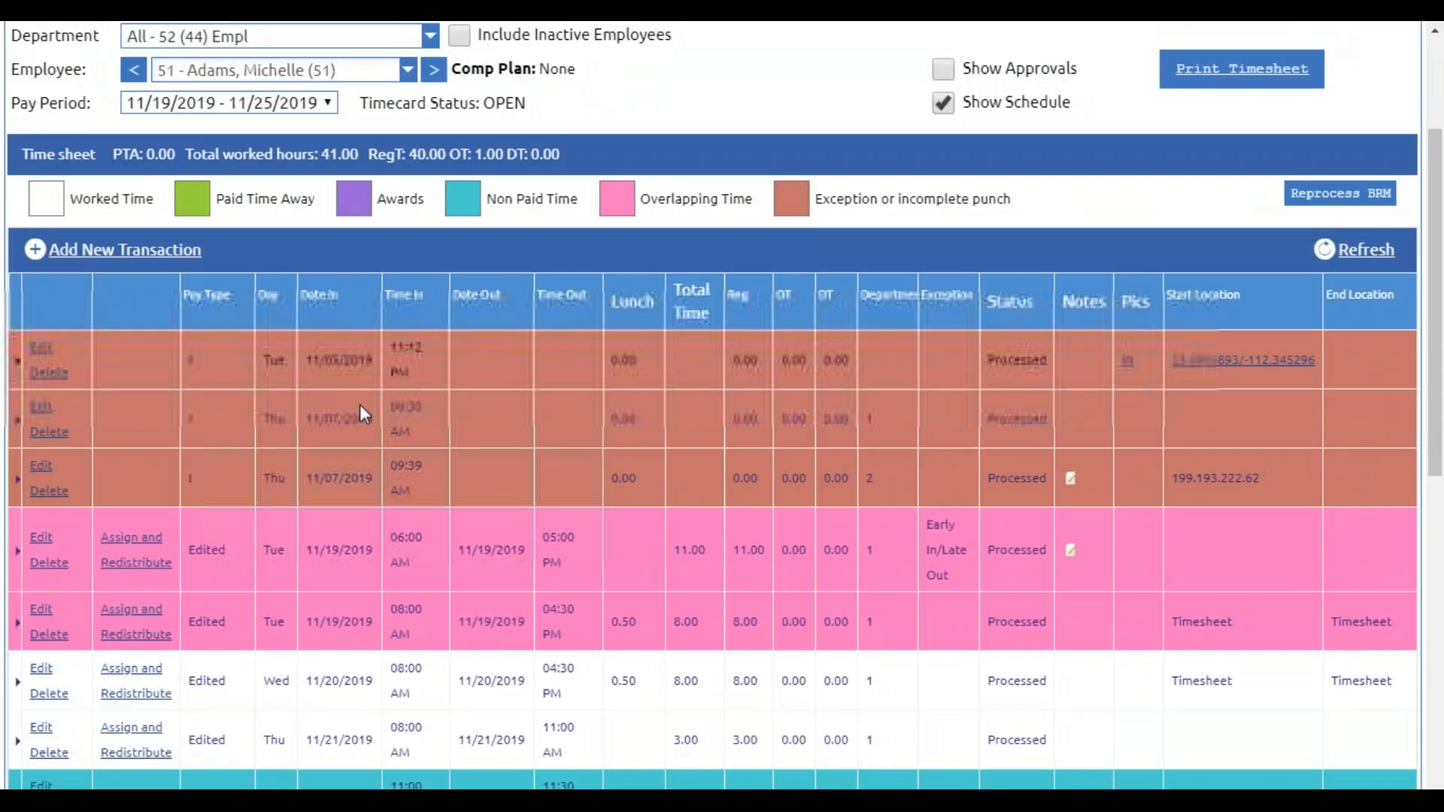
{"action": "scroll", "coordinate": [524, 455], "scroll_direction": "down", "scroll_amount": 3}
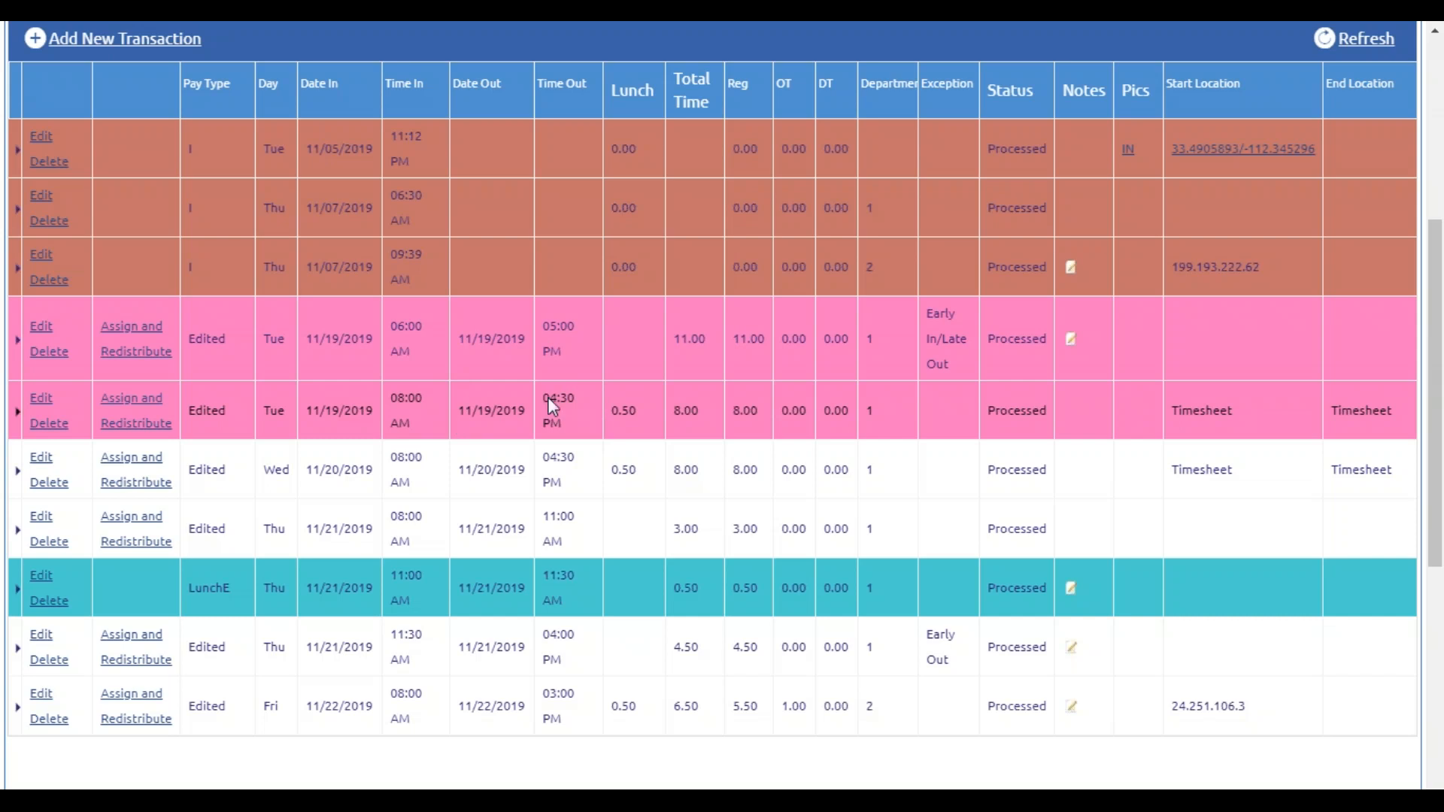
{"action": "scroll", "coordinate": [552, 406], "scroll_direction": "down", "scroll_amount": 3}
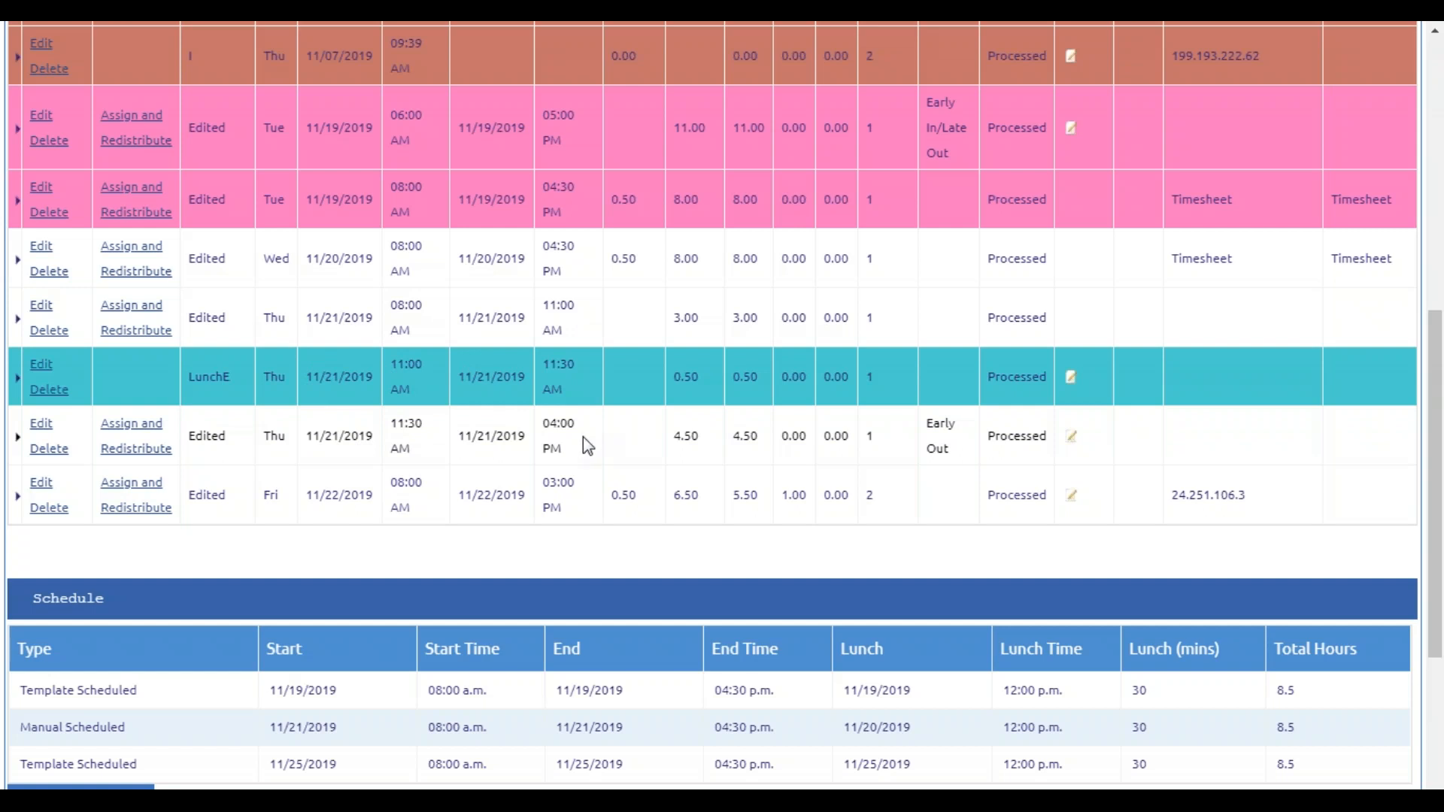
{"action": "scroll", "coordinate": [584, 440], "scroll_direction": "up", "scroll_amount": 3}
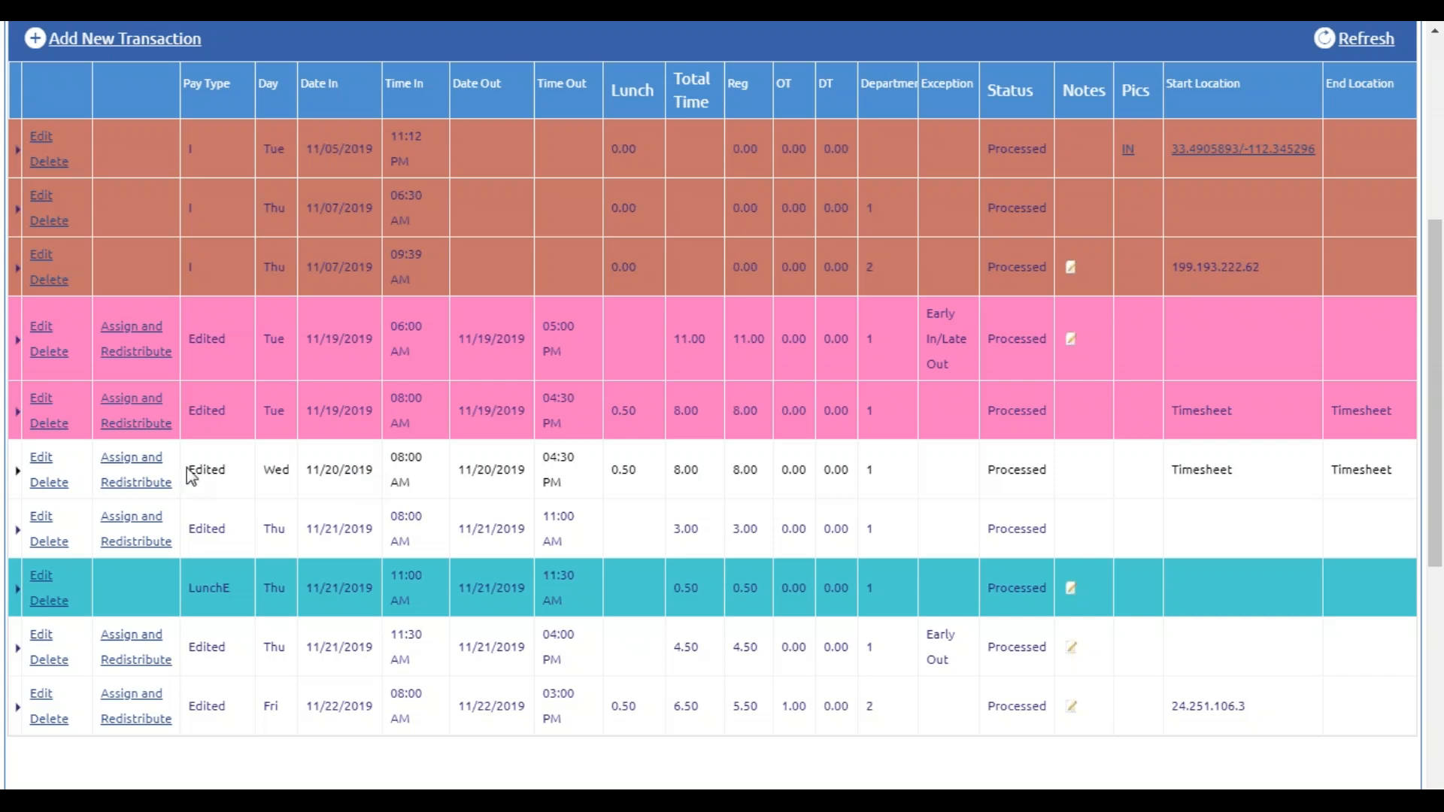
Start redistributing the 11/20/2019 transaction, assigning its first 2.00 hours to 2 - South Location and department 3 - Janitorial
{"action": "left_click", "coordinate": [126, 471]}
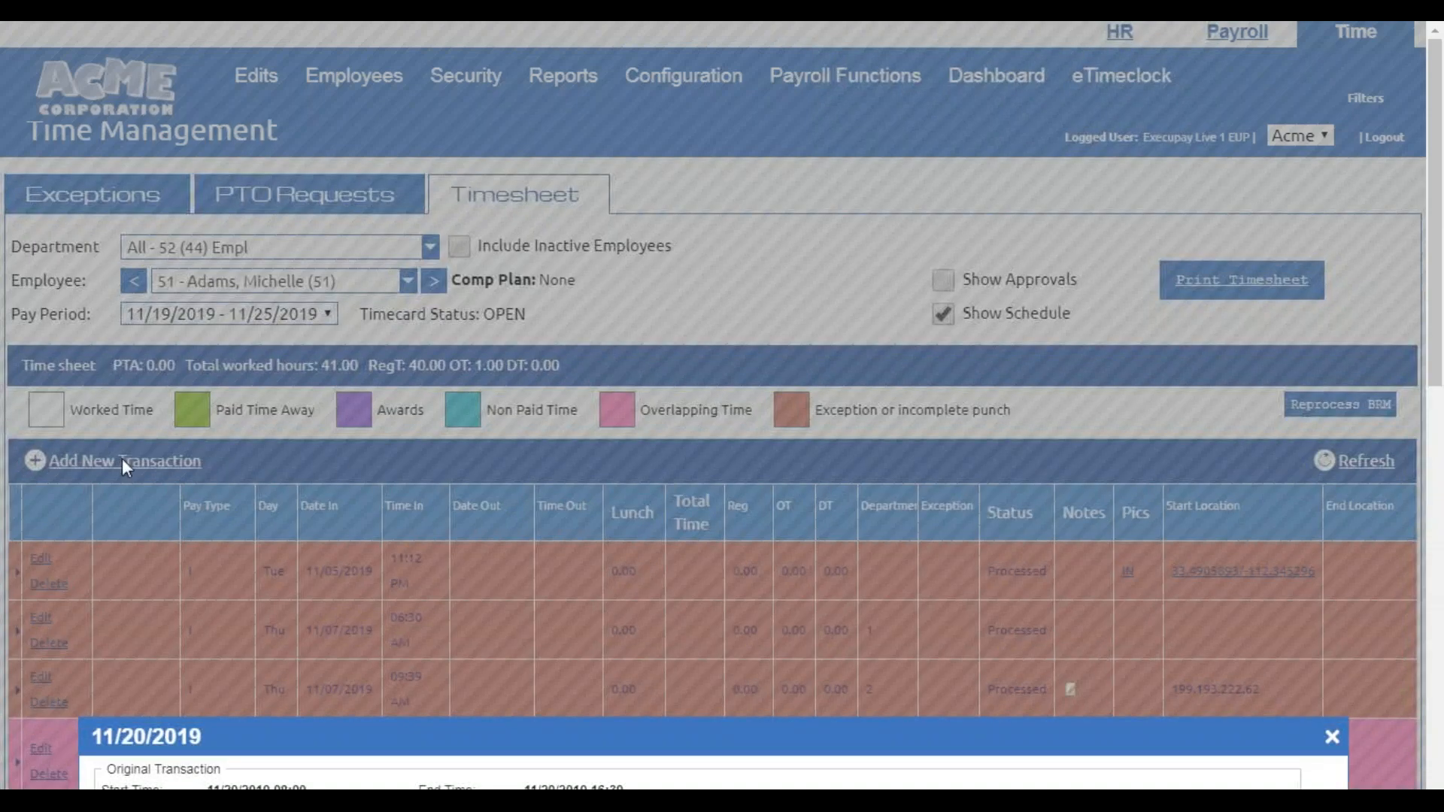
{"action": "scroll", "coordinate": [420, 498], "scroll_direction": "down", "scroll_amount": 5}
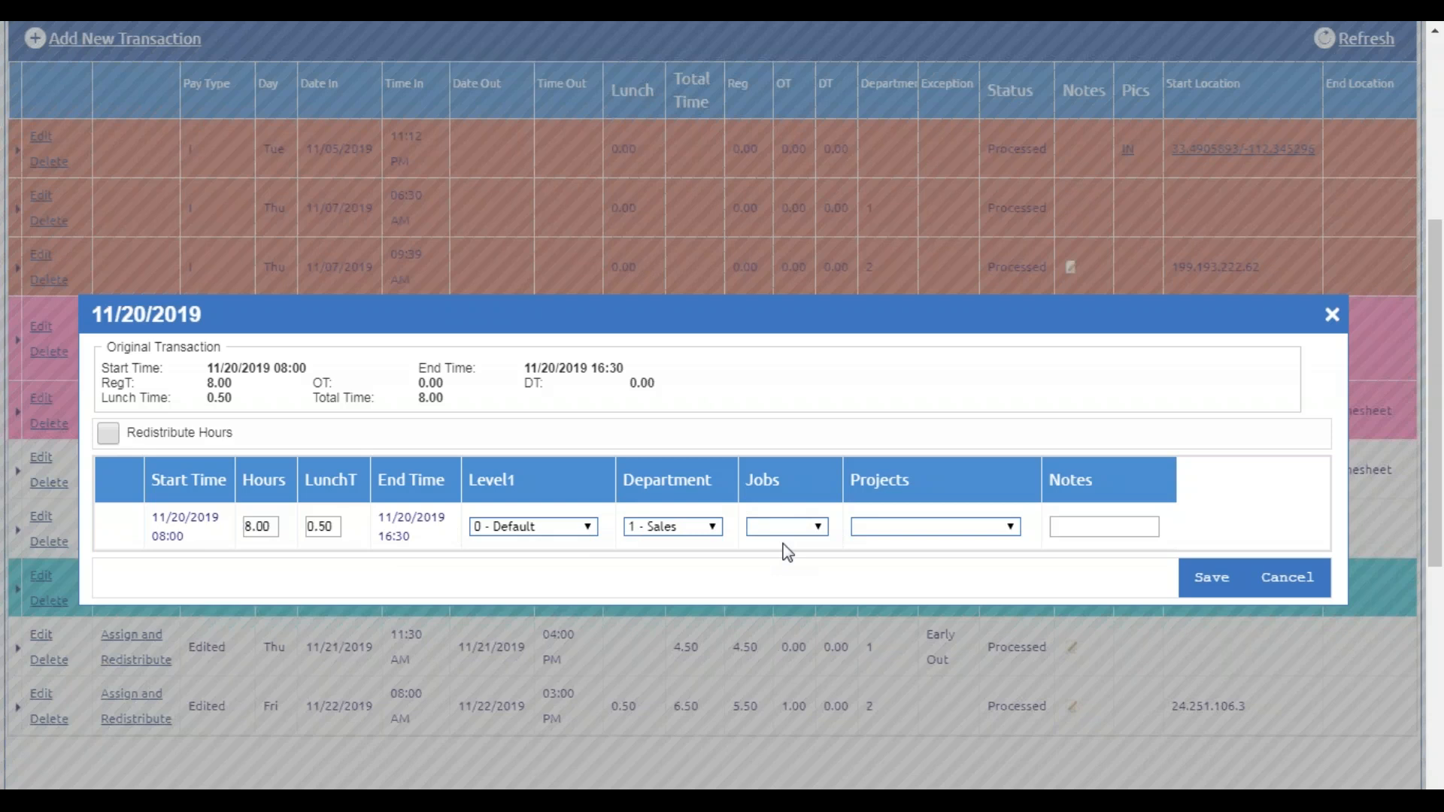
{"action": "left_click", "coordinate": [262, 525]}
{"action": "type", "text": "2.00"}
{"action": "left_click", "coordinate": [526, 527]}
{"action": "left_click", "coordinate": [526, 590]}
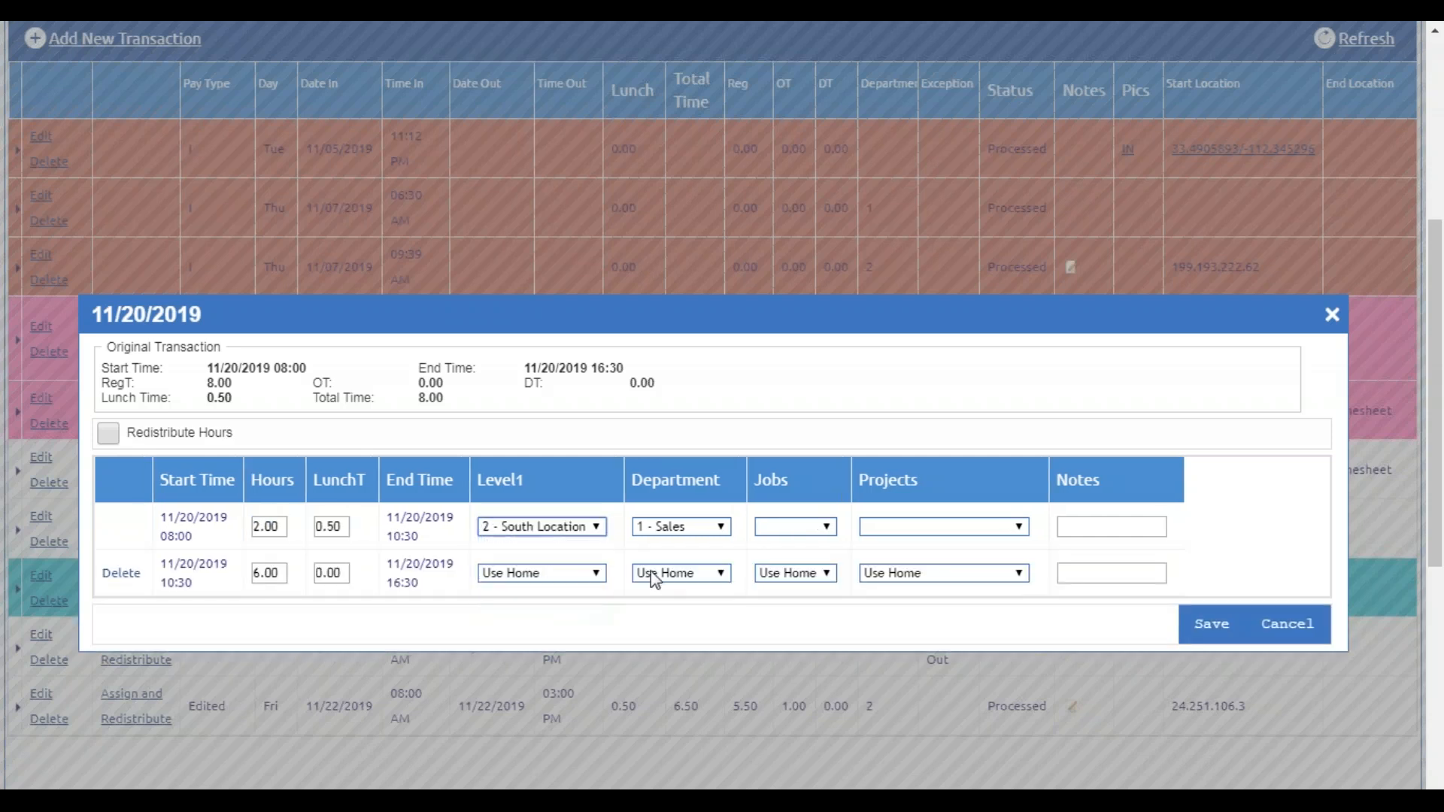
{"action": "left_click", "coordinate": [684, 528]}
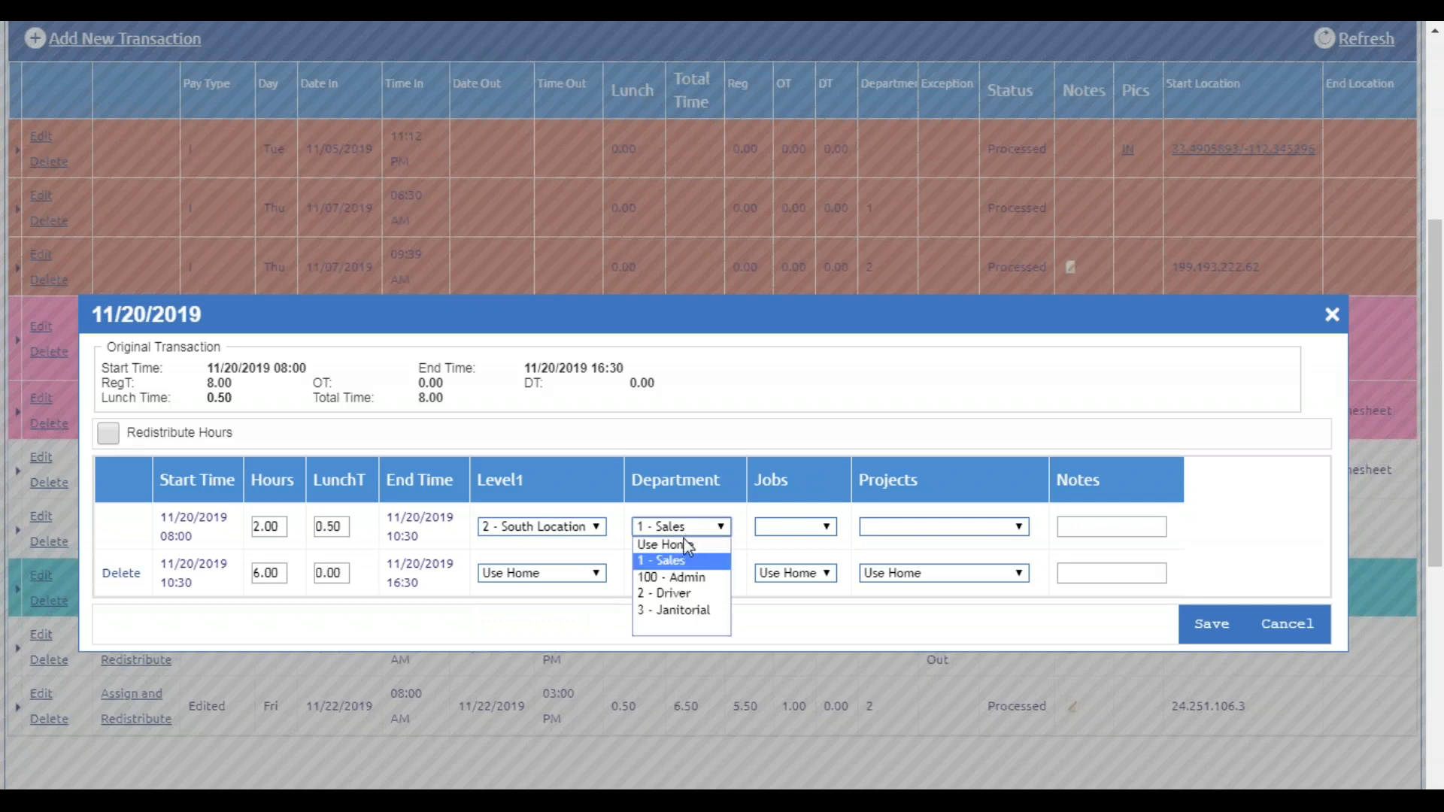
{"action": "left_click", "coordinate": [679, 613]}
Give the second portion of the 11/20/2019 transaction 2 hours at 1 - North Location in department 1 - Sales
{"action": "double_click", "coordinate": [279, 573]}
{"action": "type", "text": "2"}
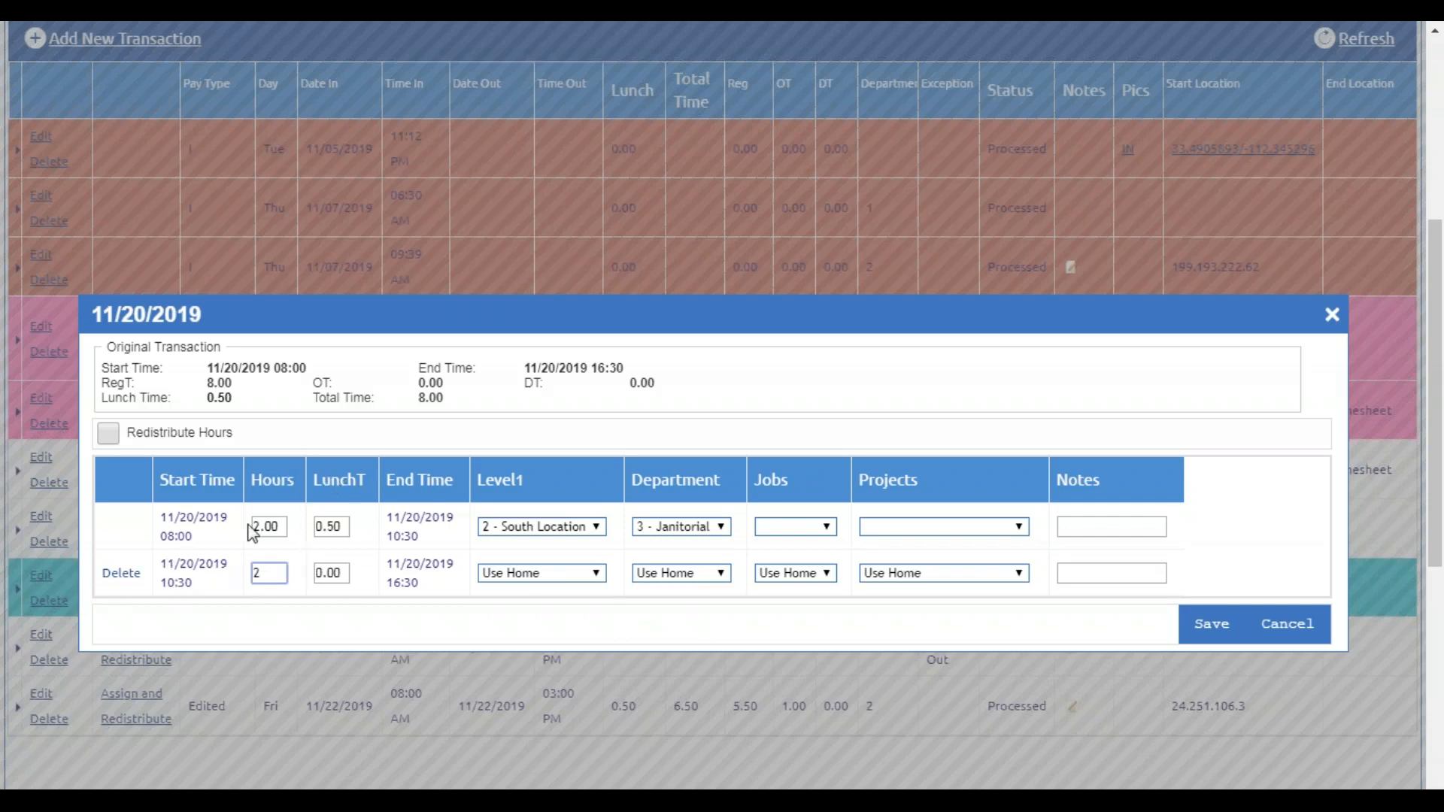
{"action": "left_click", "coordinate": [568, 602]}
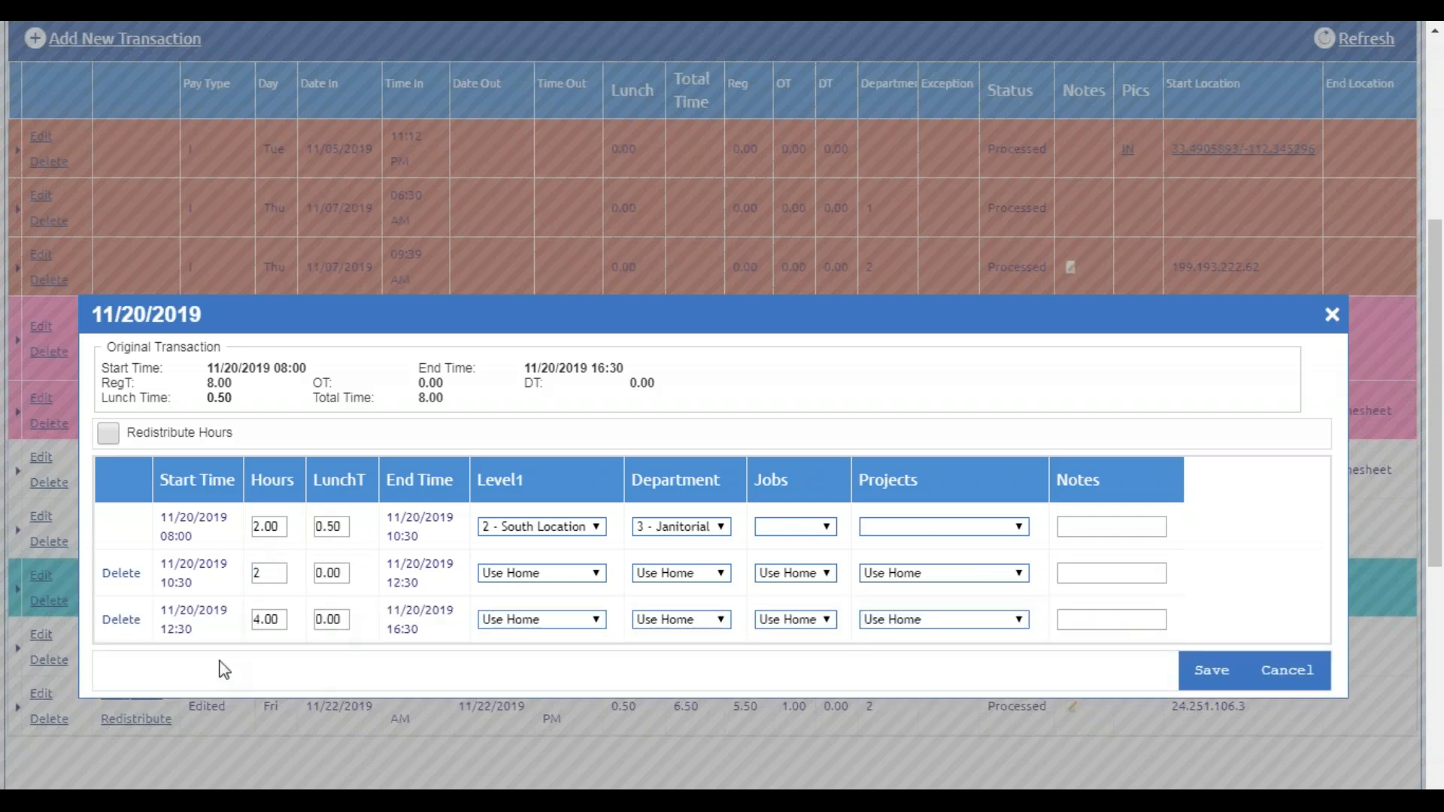
{"action": "left_click", "coordinate": [569, 578]}
{"action": "left_click", "coordinate": [555, 625]}
{"action": "left_click", "coordinate": [684, 579]}
{"action": "left_click", "coordinate": [681, 607]}
Assign the remaining hours to 1 - North Location and department 2 - Driver, and save the redistributed 11/20/2019 transaction
{"action": "left_click", "coordinate": [588, 621]}
{"action": "left_click", "coordinate": [579, 668]}
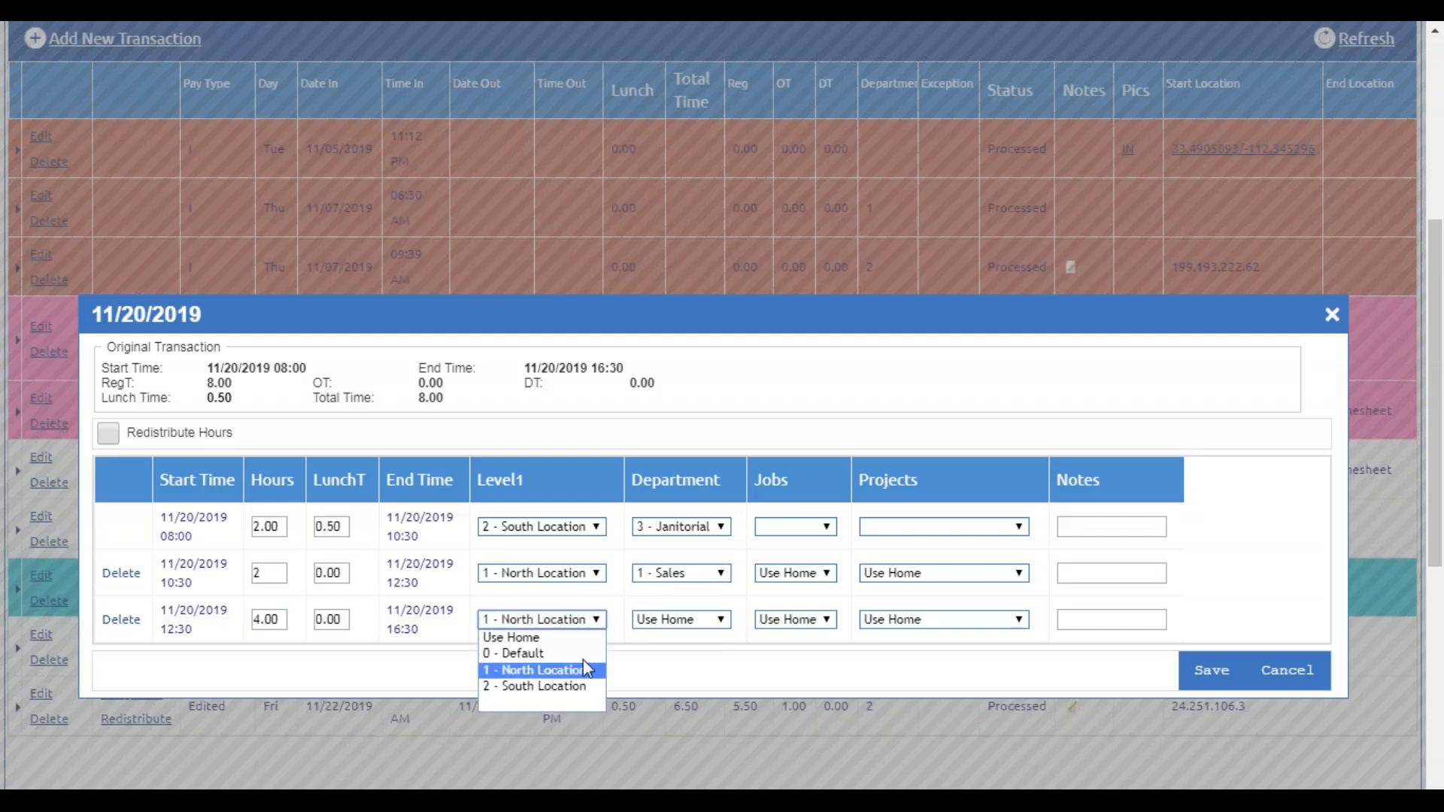
{"action": "left_click", "coordinate": [698, 635]}
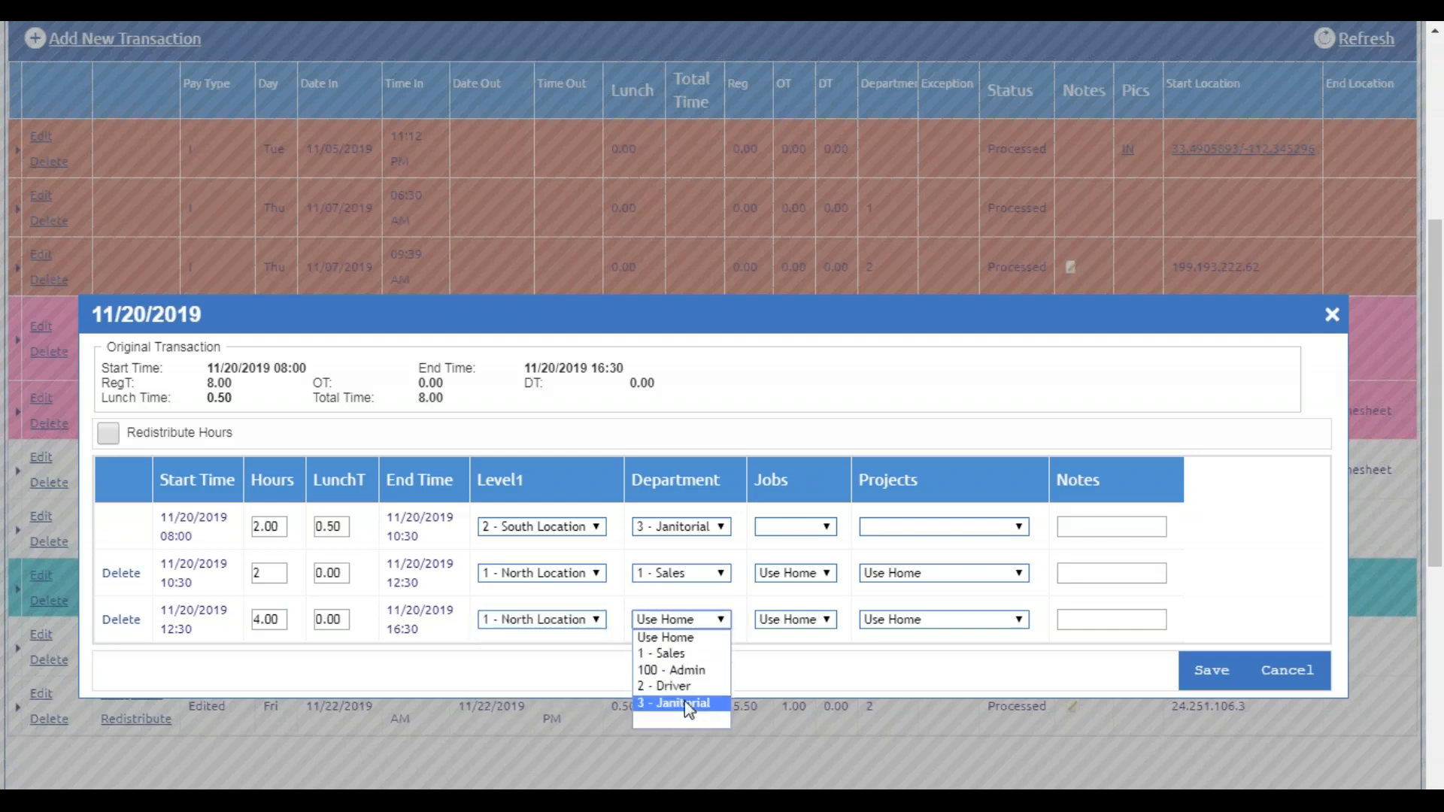
{"action": "left_click", "coordinate": [684, 686]}
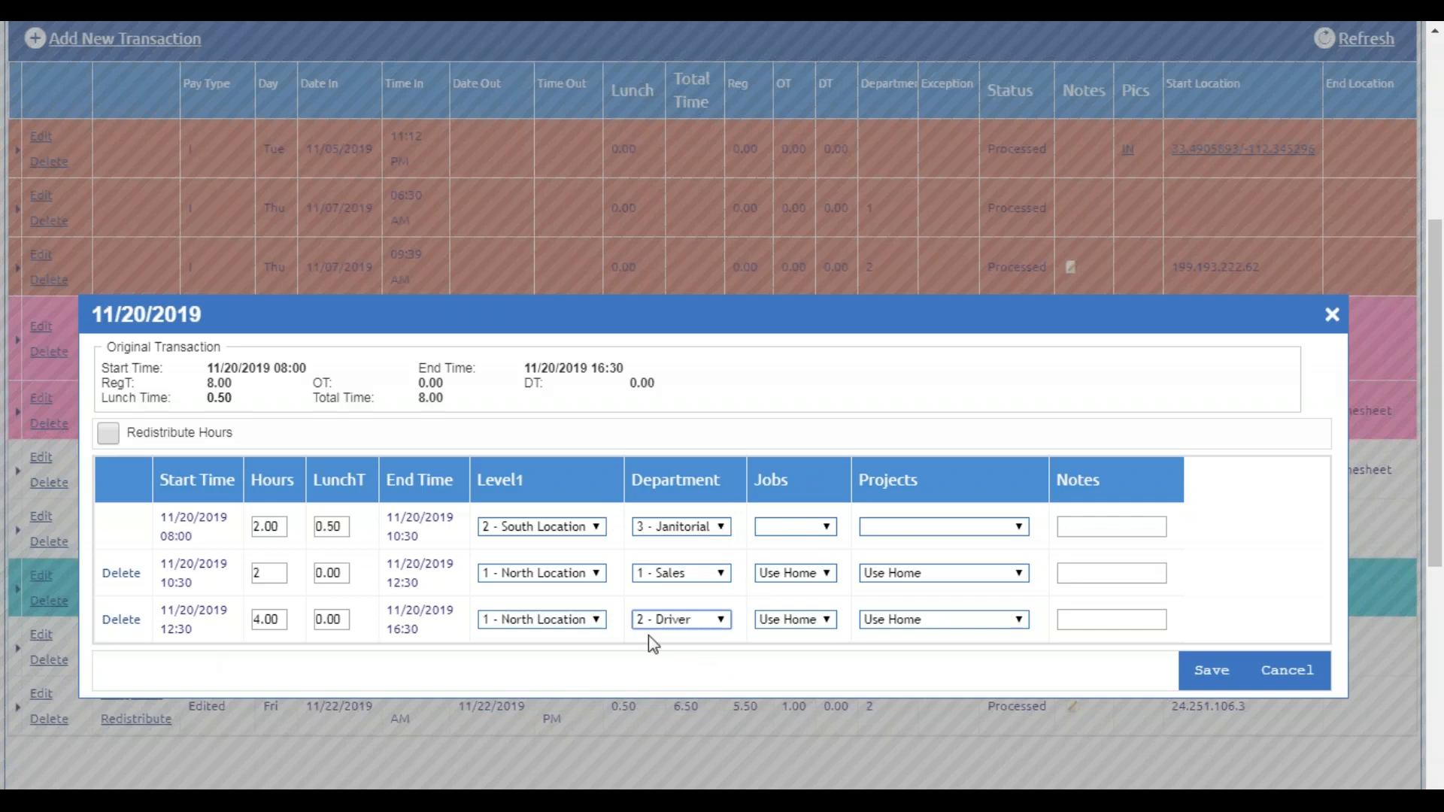
{"action": "left_click", "coordinate": [1224, 685]}
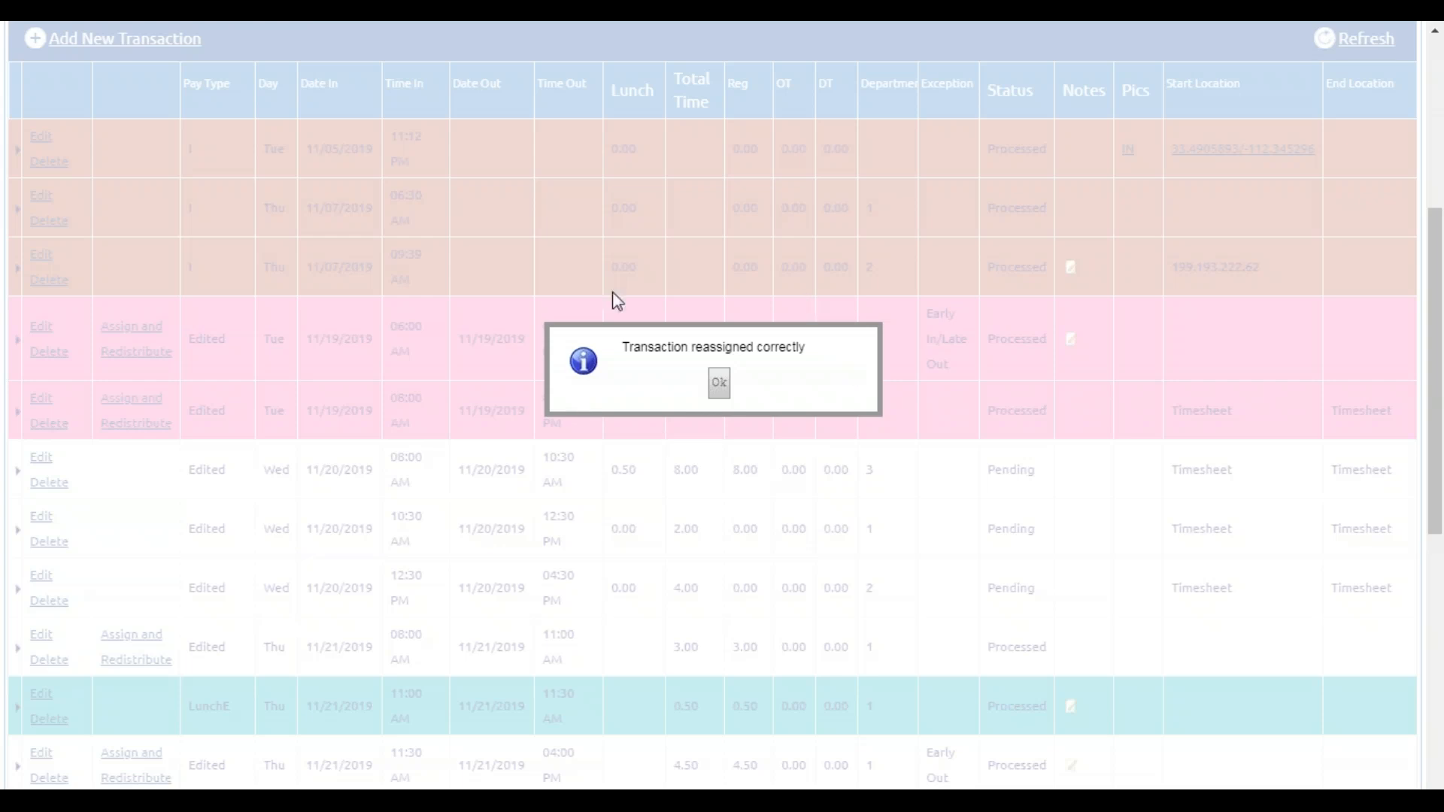
{"action": "left_click", "coordinate": [719, 384]}
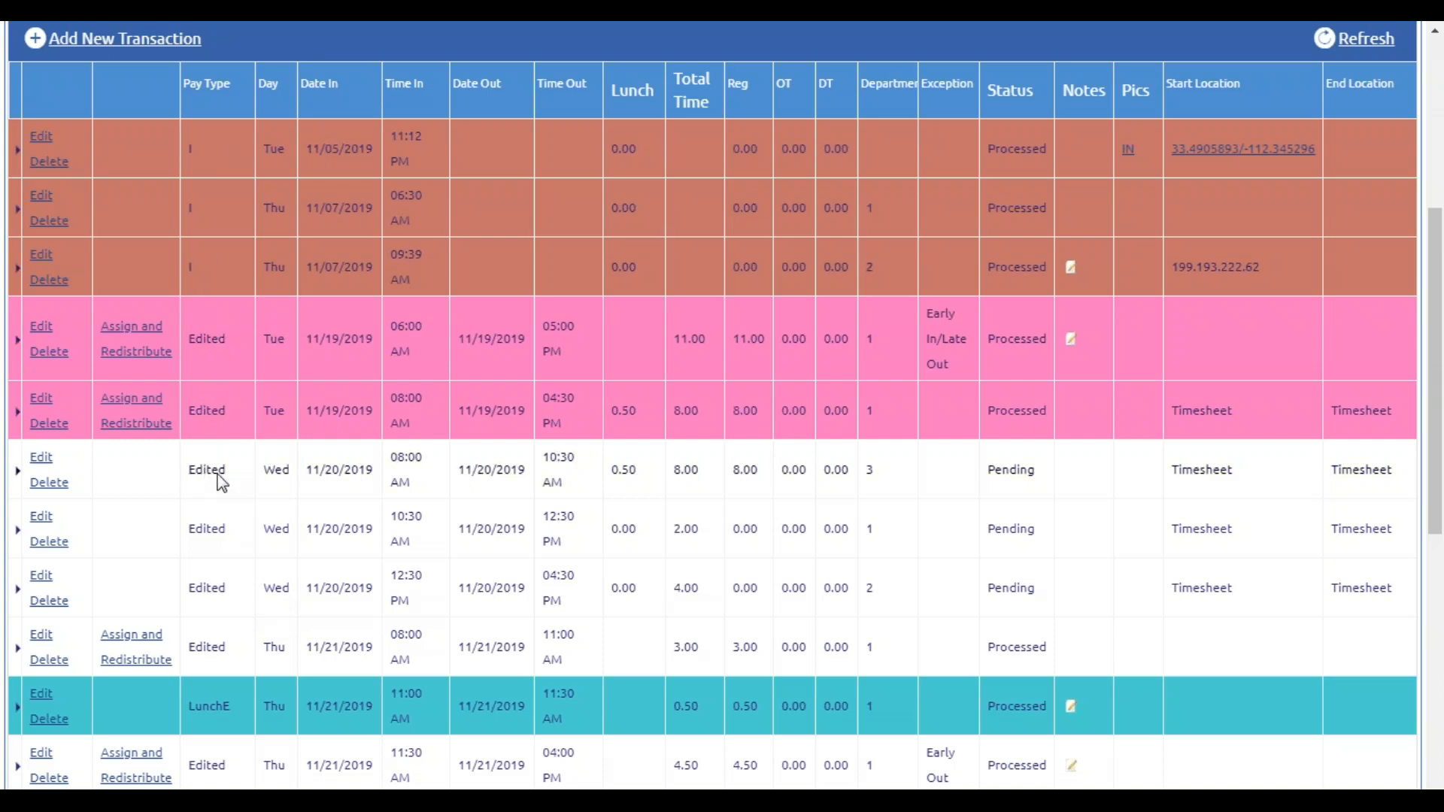
Review the split 11/20/2019 entries and read the notes attached to the timesheet's transactions
{"action": "scroll", "coordinate": [217, 661], "scroll_direction": "down", "scroll_amount": 5}
{"action": "scroll", "coordinate": [215, 655], "scroll_direction": "up", "scroll_amount": 6}
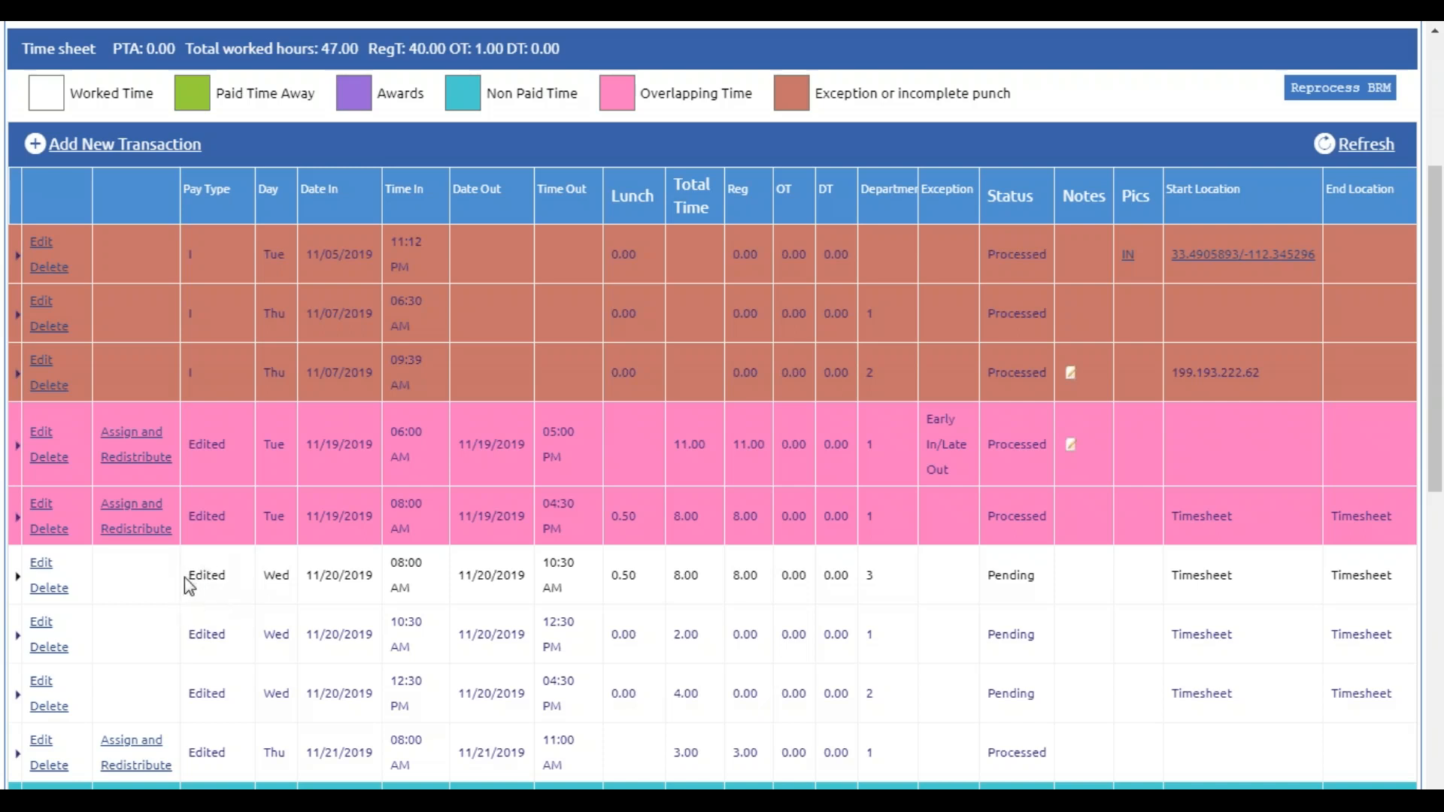
{"action": "scroll", "coordinate": [237, 584], "scroll_direction": "down", "scroll_amount": 2}
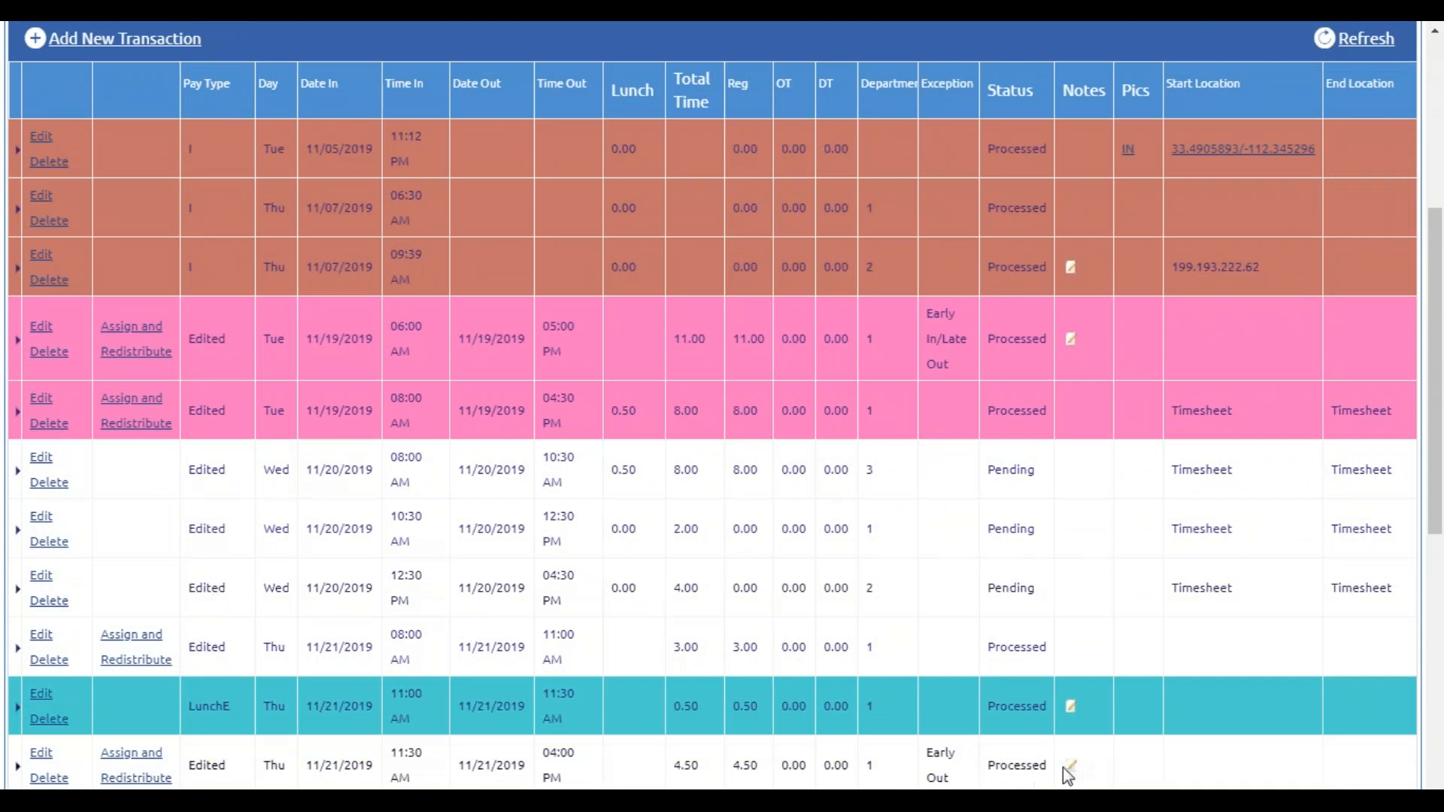
{"action": "mouse_move", "coordinate": [1071, 766]}
{"action": "mouse_move", "coordinate": [1069, 707]}
{"action": "mouse_move", "coordinate": [1071, 337]}
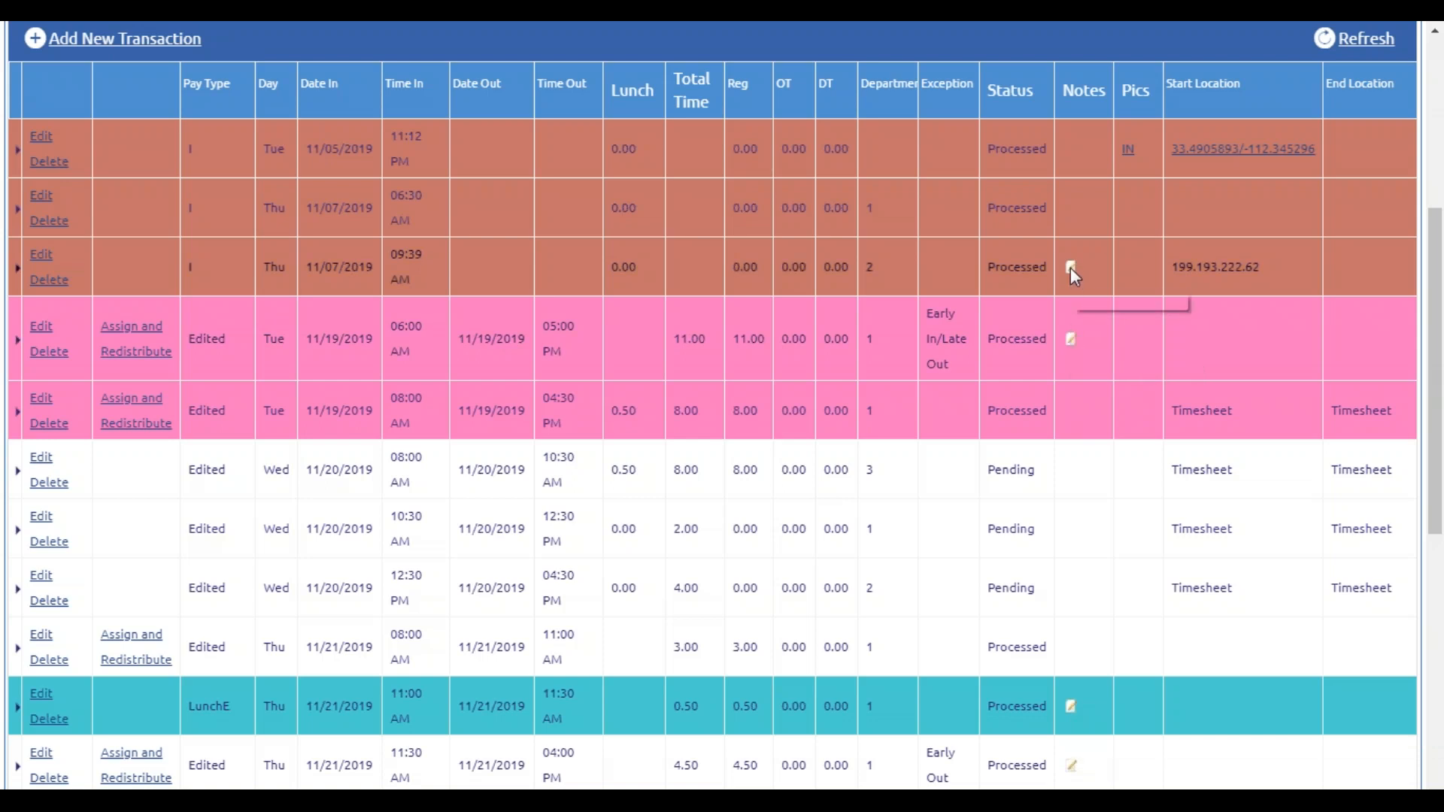
{"action": "mouse_move", "coordinate": [1071, 268]}
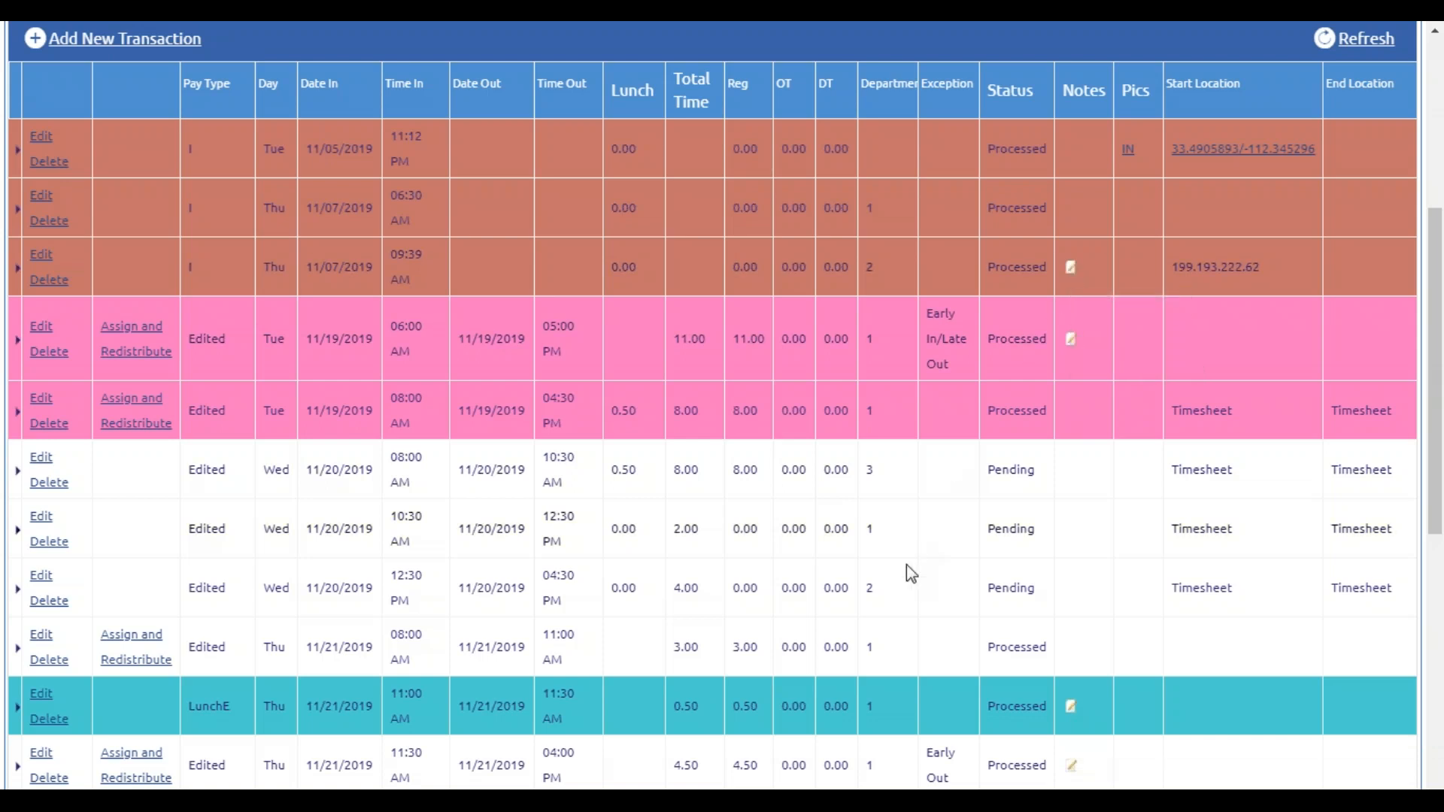
Refresh the timesheet's transactions and check the status and hours of the split 11/20/2019 entries
{"action": "scroll", "coordinate": [905, 565], "scroll_direction": "up", "scroll_amount": 5}
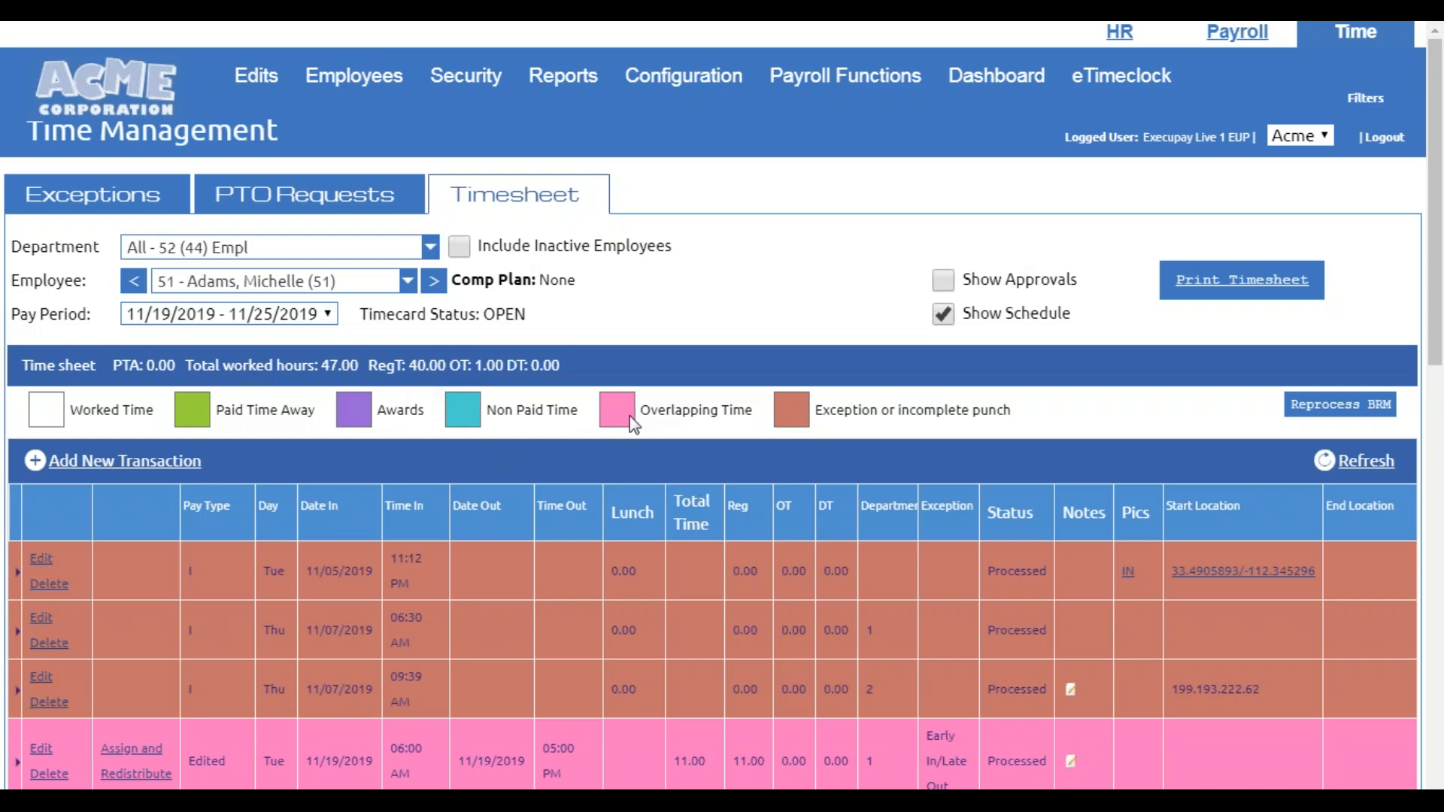
{"action": "scroll", "coordinate": [674, 475], "scroll_direction": "down", "scroll_amount": 1}
{"action": "scroll", "coordinate": [673, 475], "scroll_direction": "down", "scroll_amount": 8}
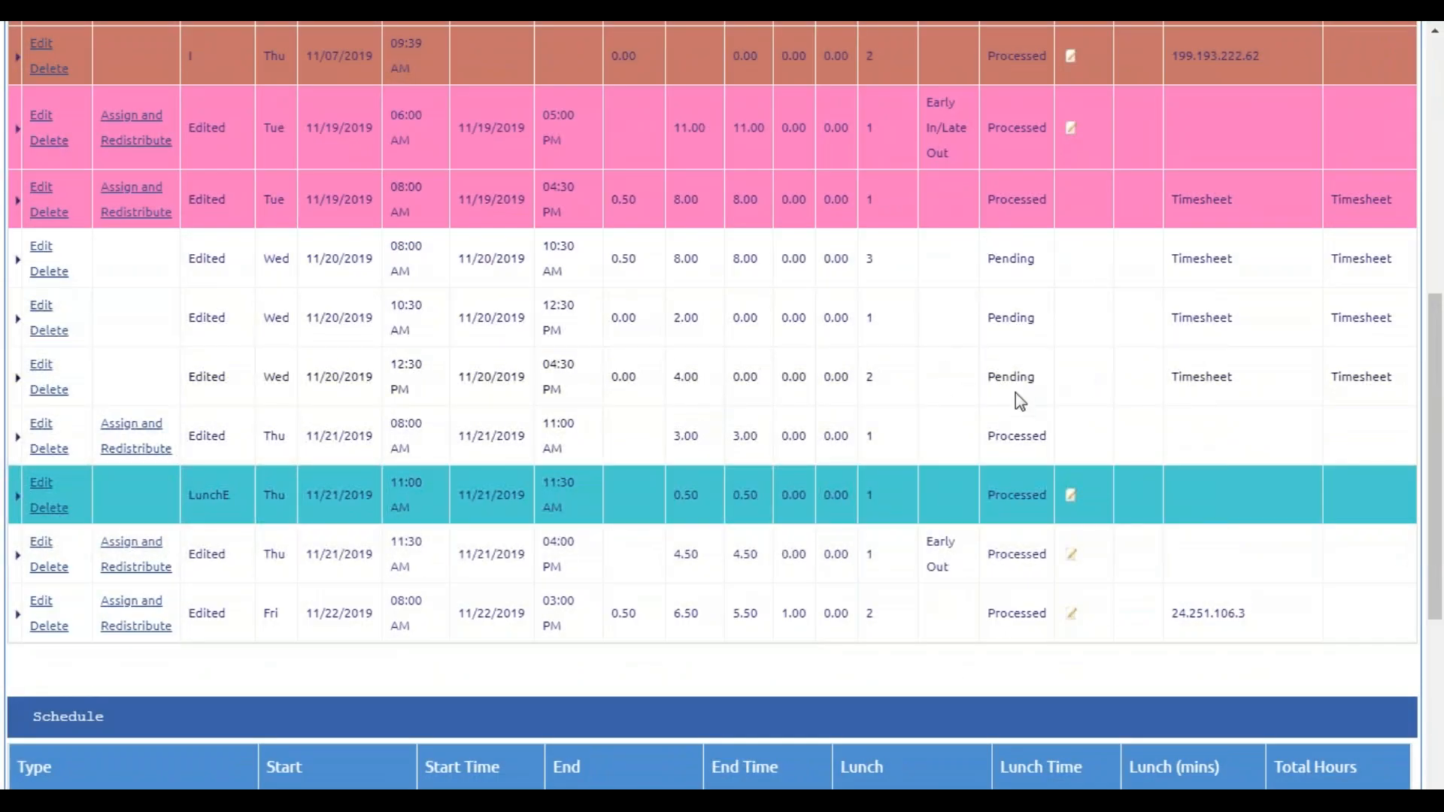
{"action": "scroll", "coordinate": [1006, 440], "scroll_direction": "up", "scroll_amount": 9}
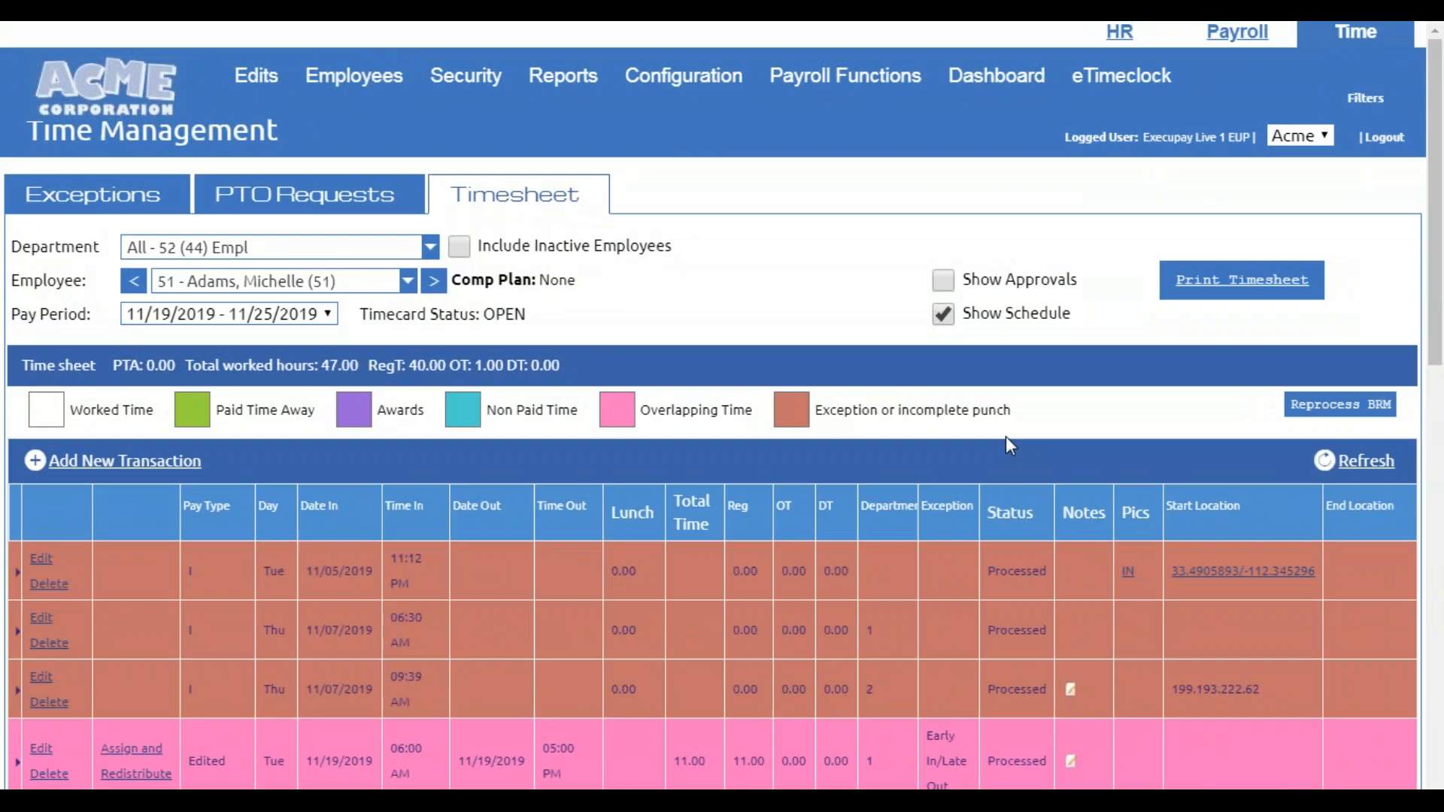
{"action": "left_click", "coordinate": [1350, 464]}
{"action": "scroll", "coordinate": [680, 534], "scroll_direction": "down", "scroll_amount": 7}
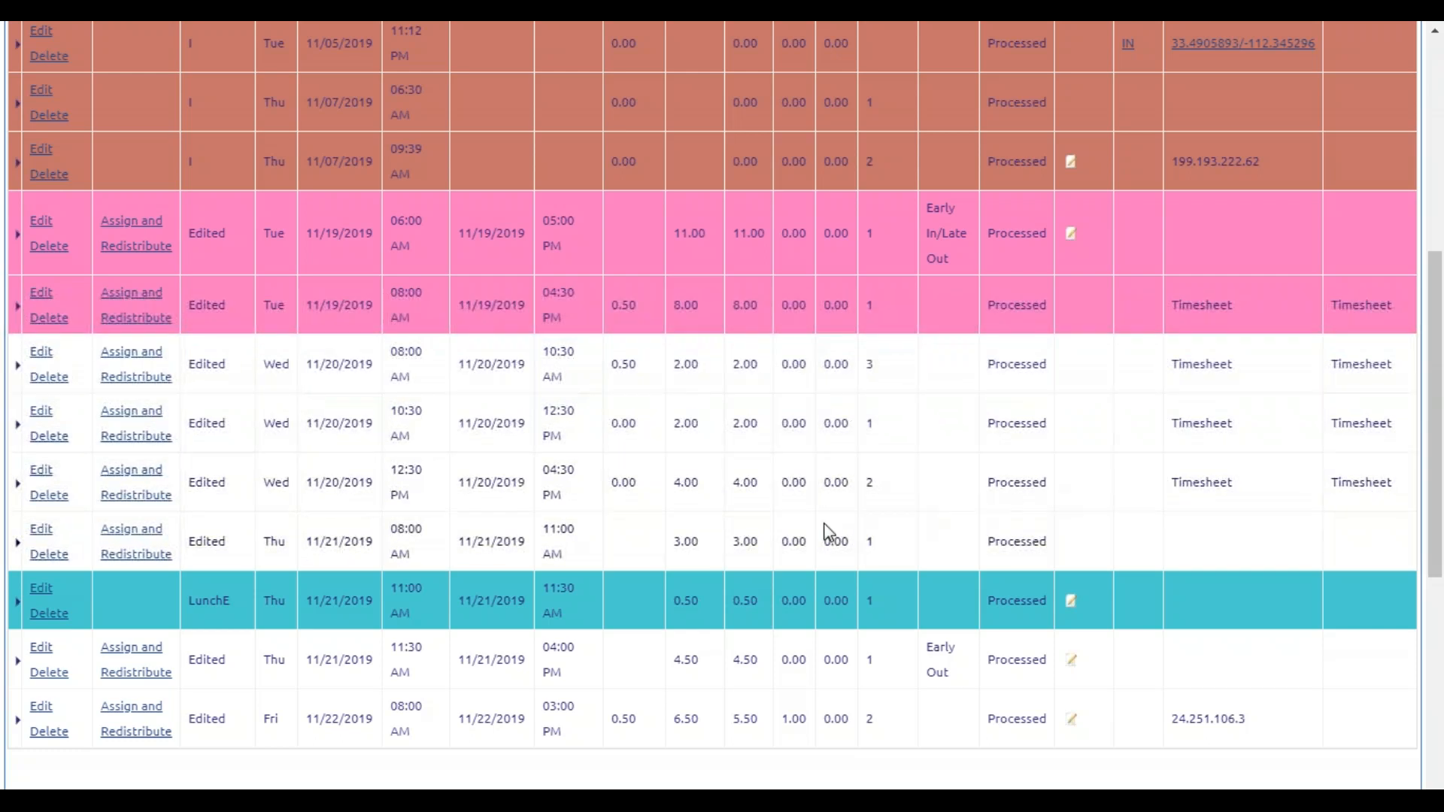
Switch the employee's timesheet to the 11/12/2019 - 11/18/2019 pay period
{"action": "scroll", "coordinate": [826, 531], "scroll_direction": "up", "scroll_amount": 7}
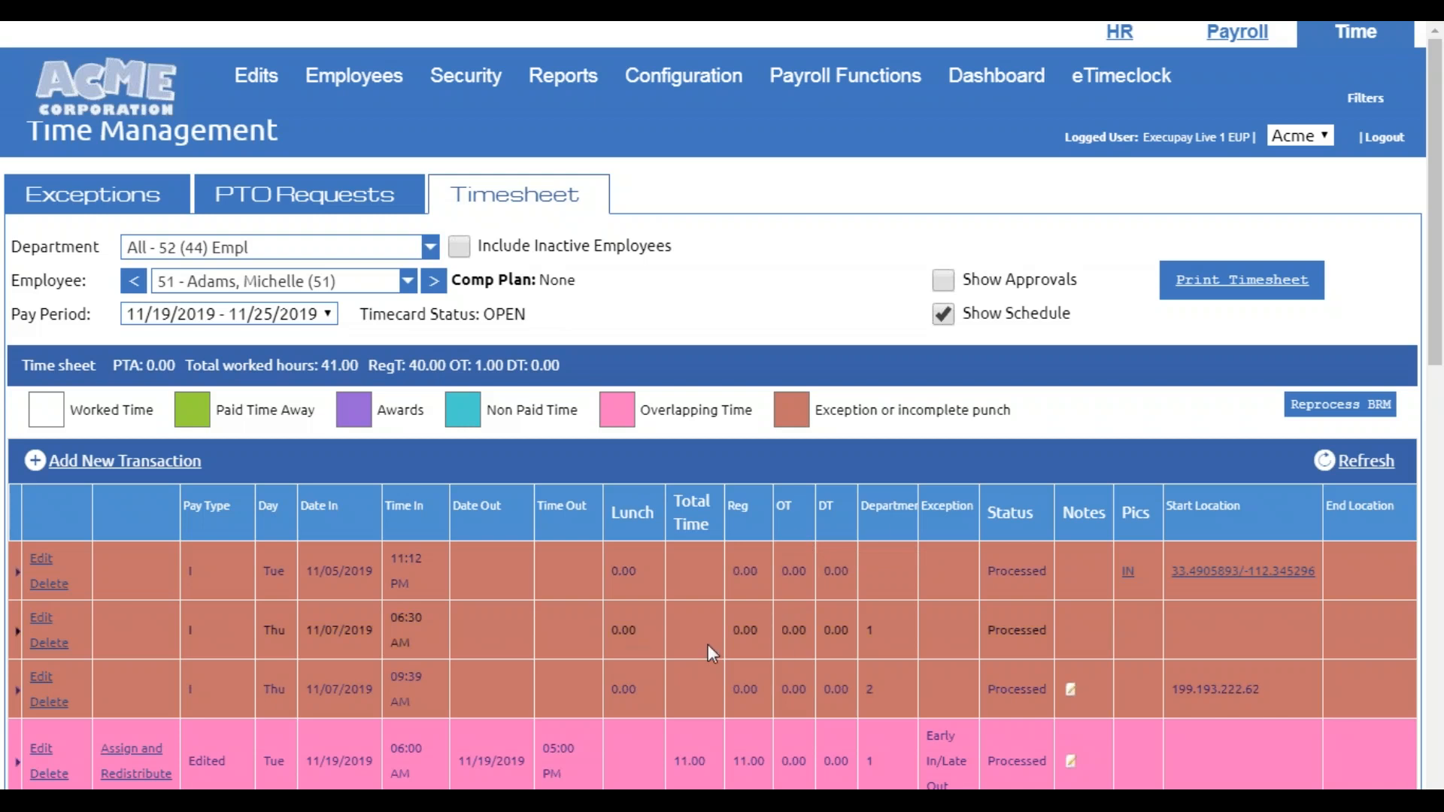
{"action": "scroll", "coordinate": [707, 644], "scroll_direction": "down", "scroll_amount": 7}
{"action": "scroll", "coordinate": [685, 536], "scroll_direction": "up", "scroll_amount": 5}
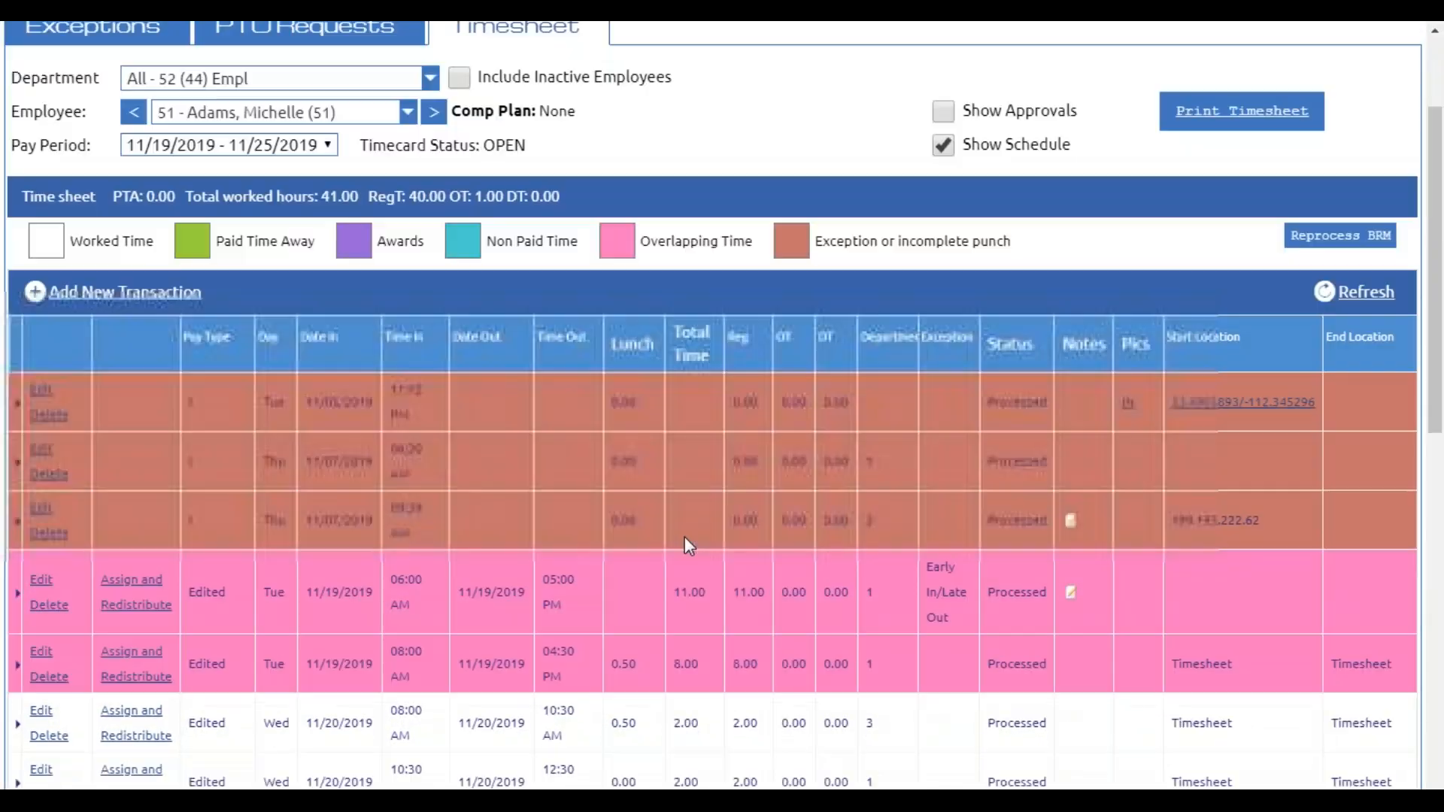
{"action": "scroll", "coordinate": [684, 535], "scroll_direction": "up", "scroll_amount": 3}
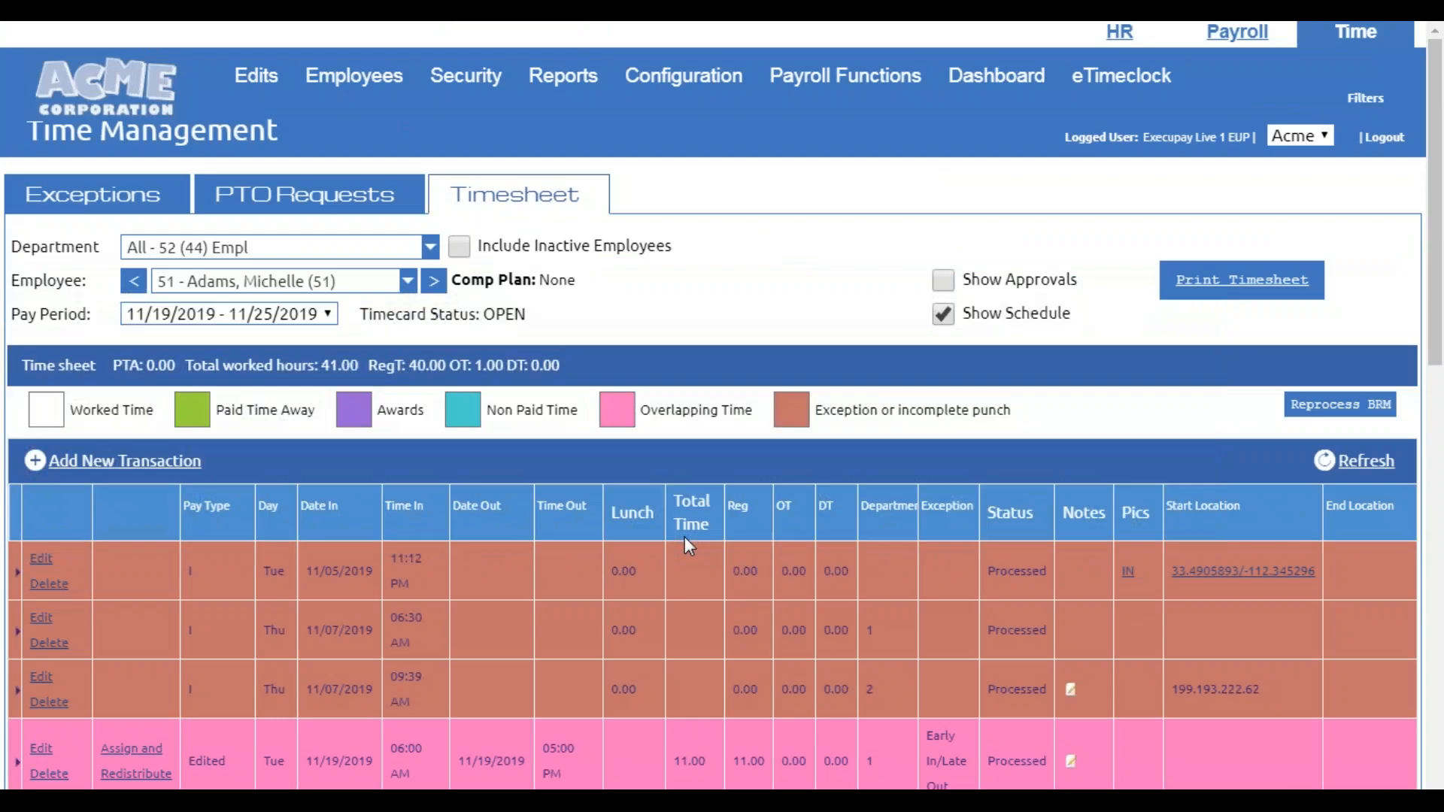
{"action": "left_click", "coordinate": [328, 314]}
{"action": "left_click", "coordinate": [254, 358]}
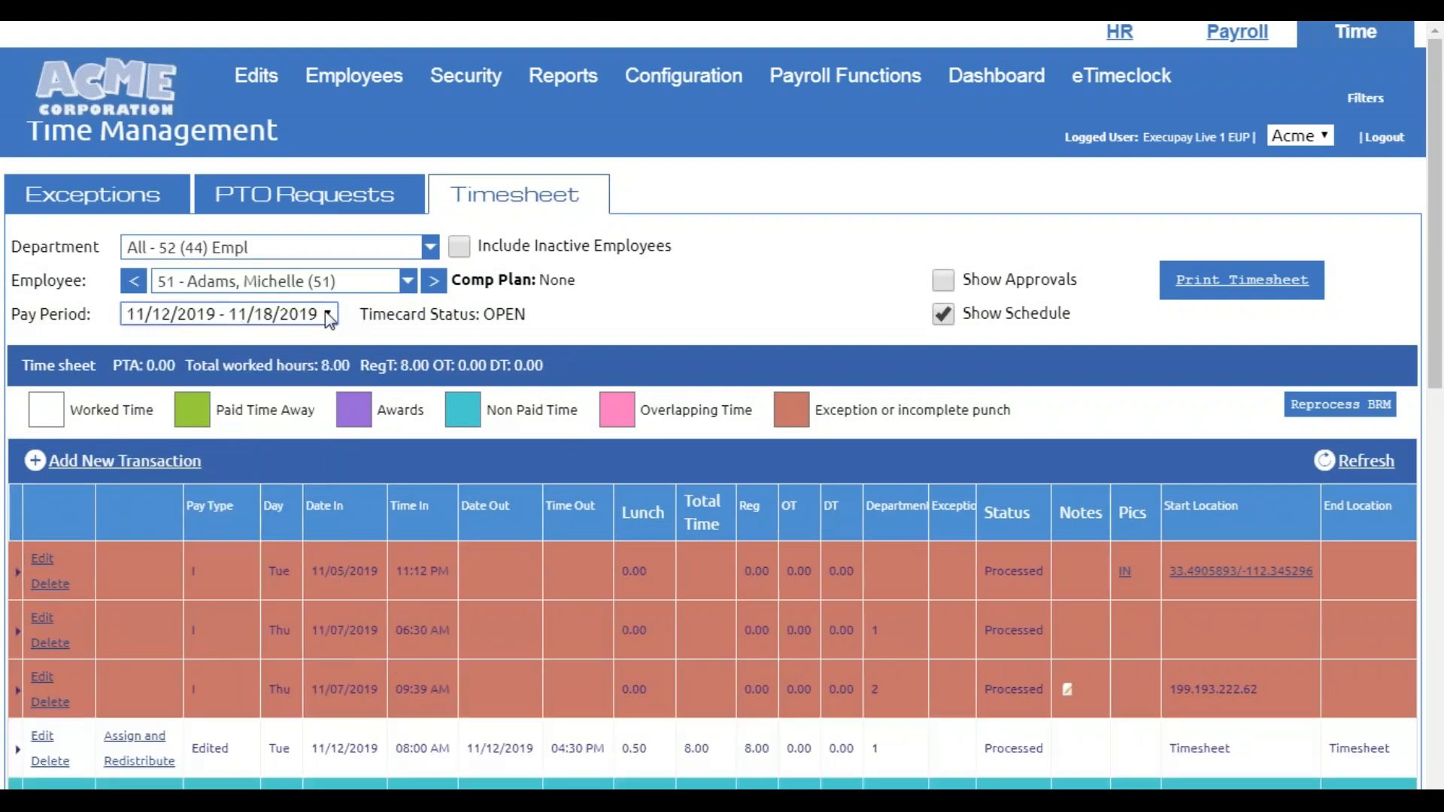
{"action": "left_click", "coordinate": [328, 315]}
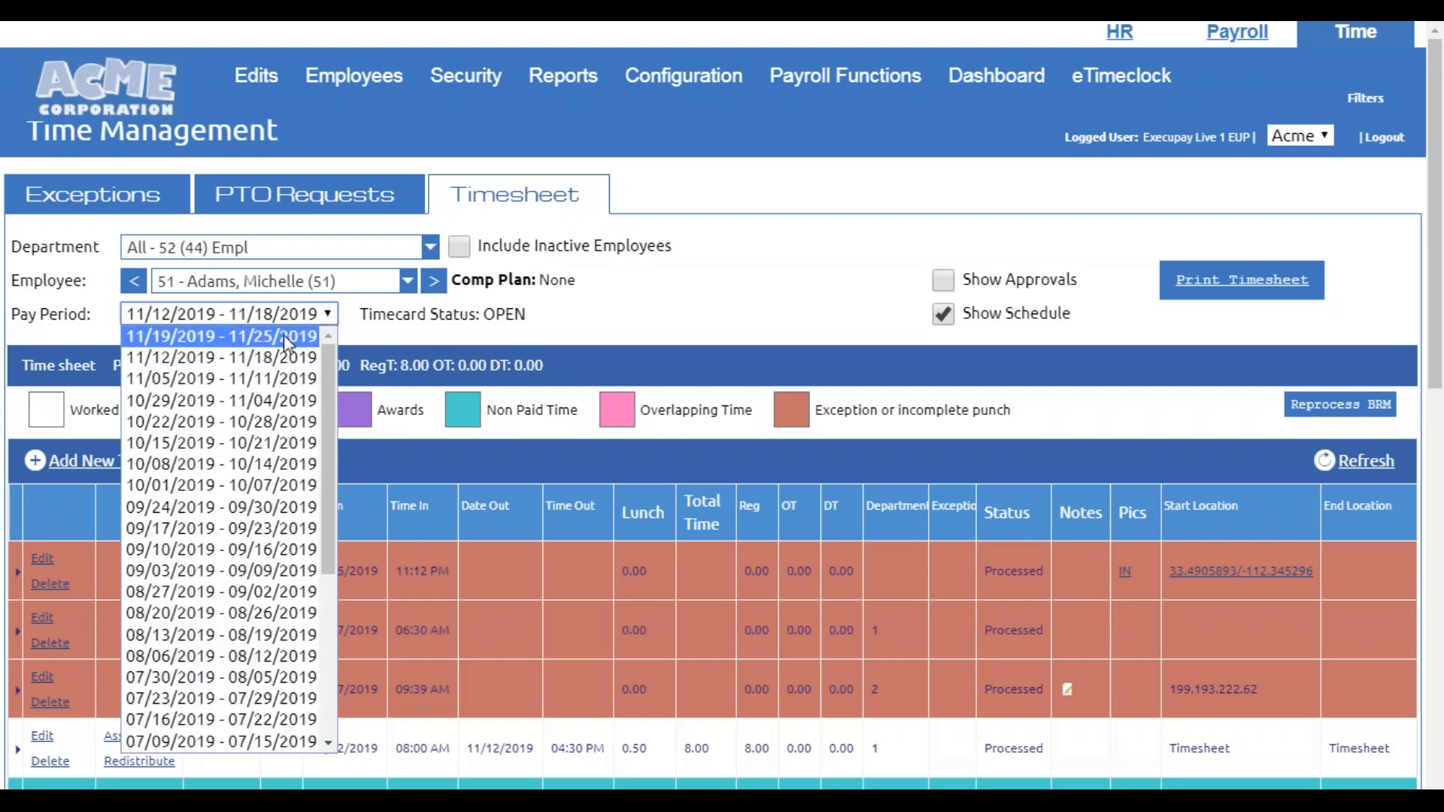
{"action": "left_click", "coordinate": [294, 316]}
{"action": "left_click", "coordinate": [293, 316]}
{"action": "left_click", "coordinate": [295, 318]}
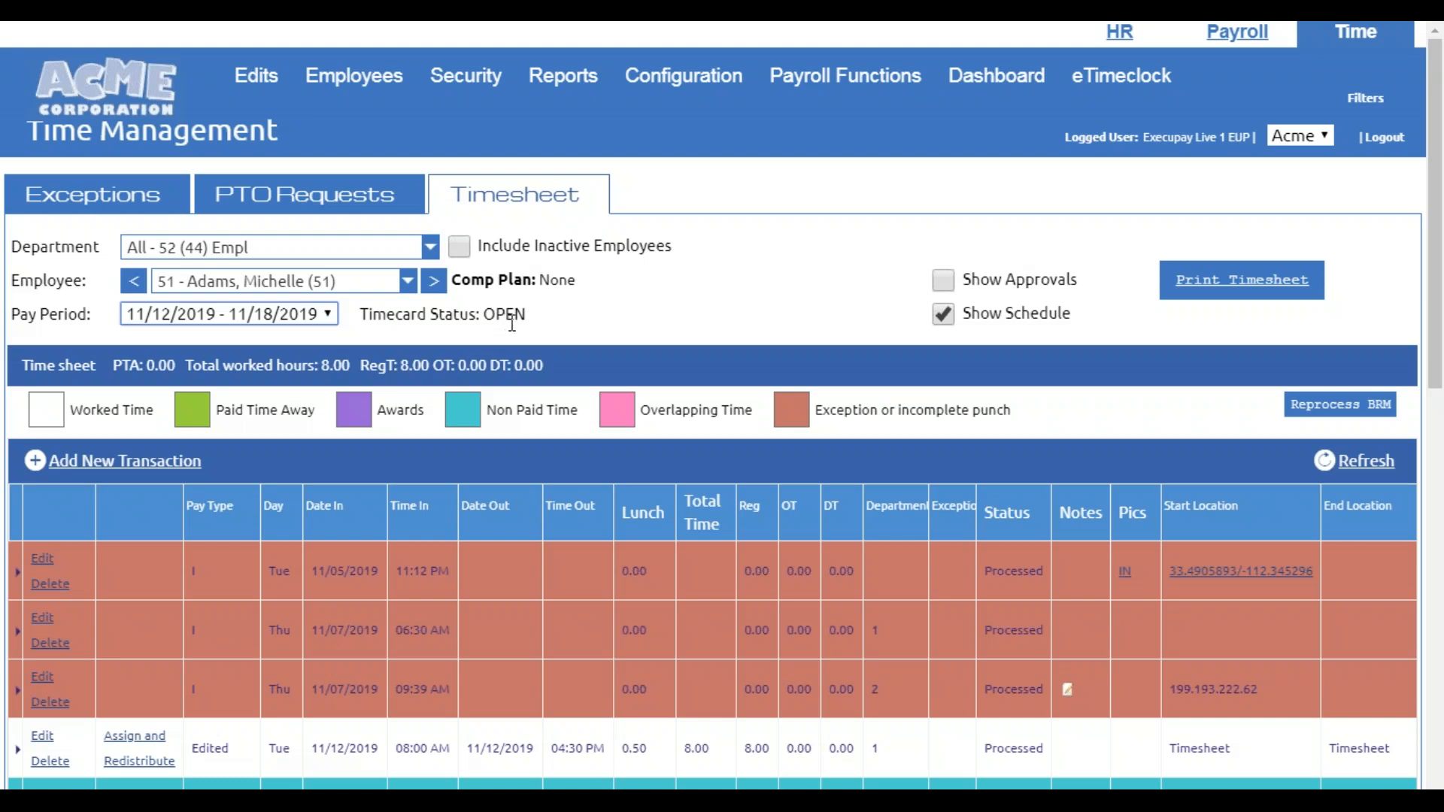
Review the pay period's transactions and show the approvals on the timesheet
{"action": "scroll", "coordinate": [614, 629], "scroll_direction": "down", "scroll_amount": 6}
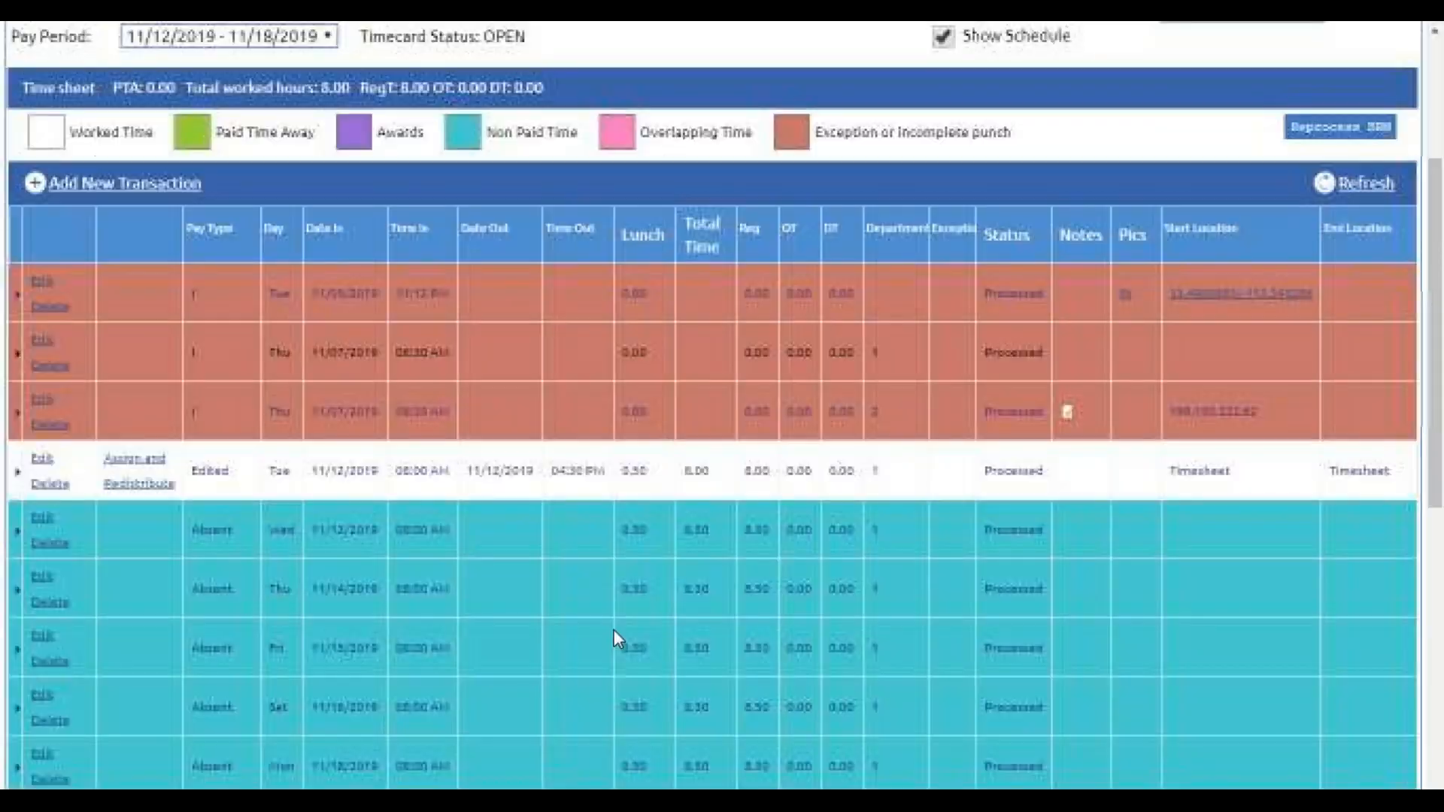
{"action": "scroll", "coordinate": [614, 629], "scroll_direction": "up", "scroll_amount": 3}
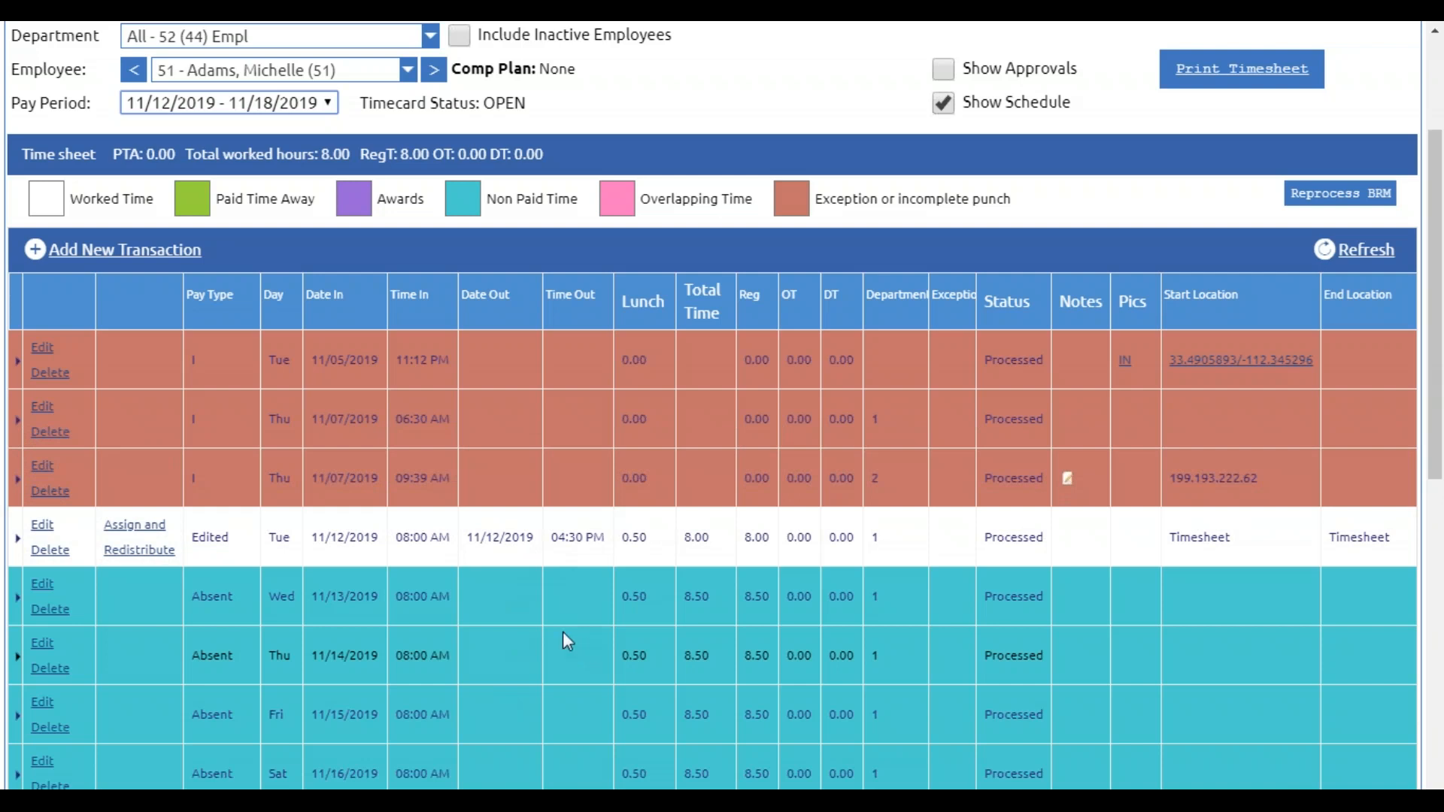
{"action": "scroll", "coordinate": [806, 525], "scroll_direction": "up", "scroll_amount": 1}
{"action": "scroll", "coordinate": [806, 524], "scroll_direction": "up", "scroll_amount": 3}
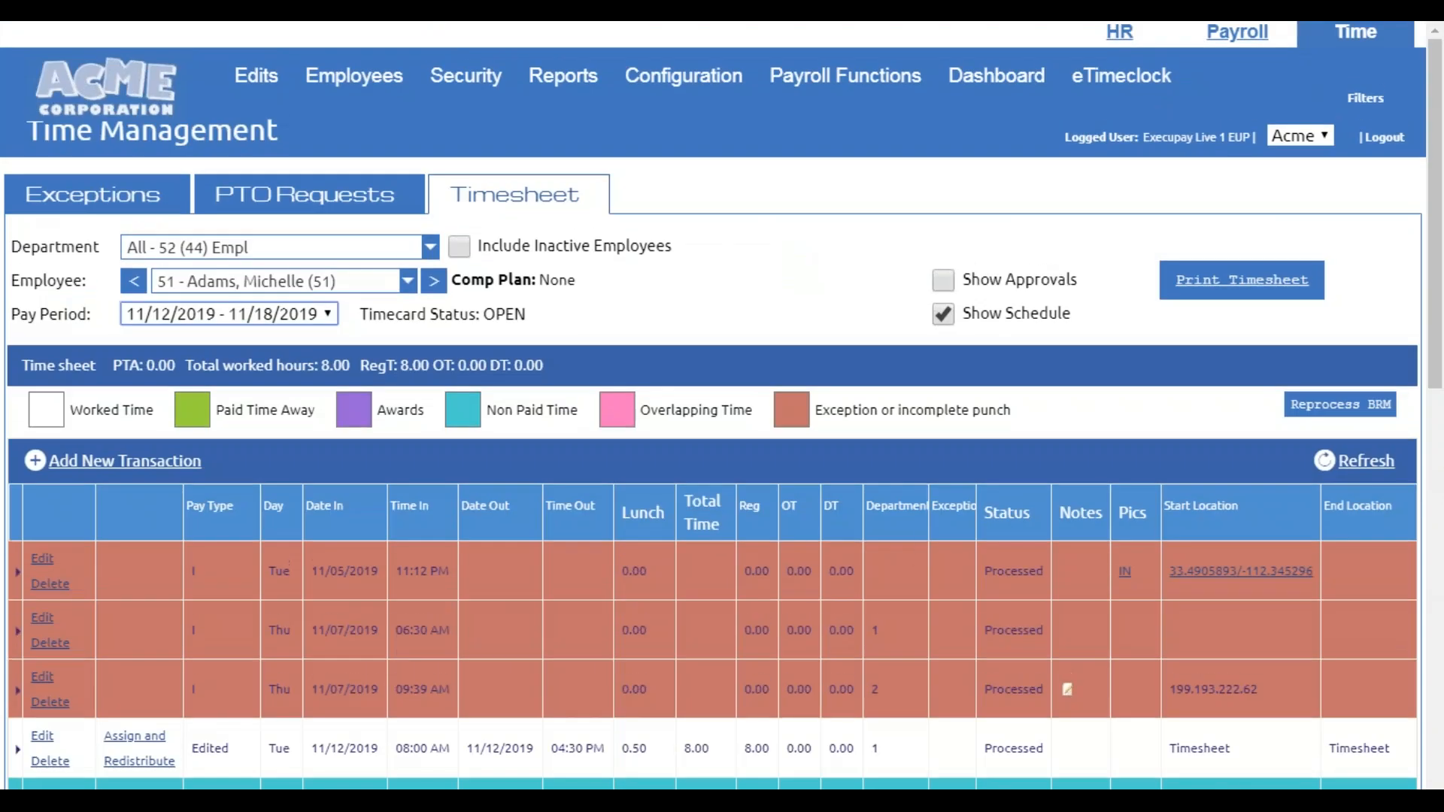
{"action": "left_click", "coordinate": [945, 283]}
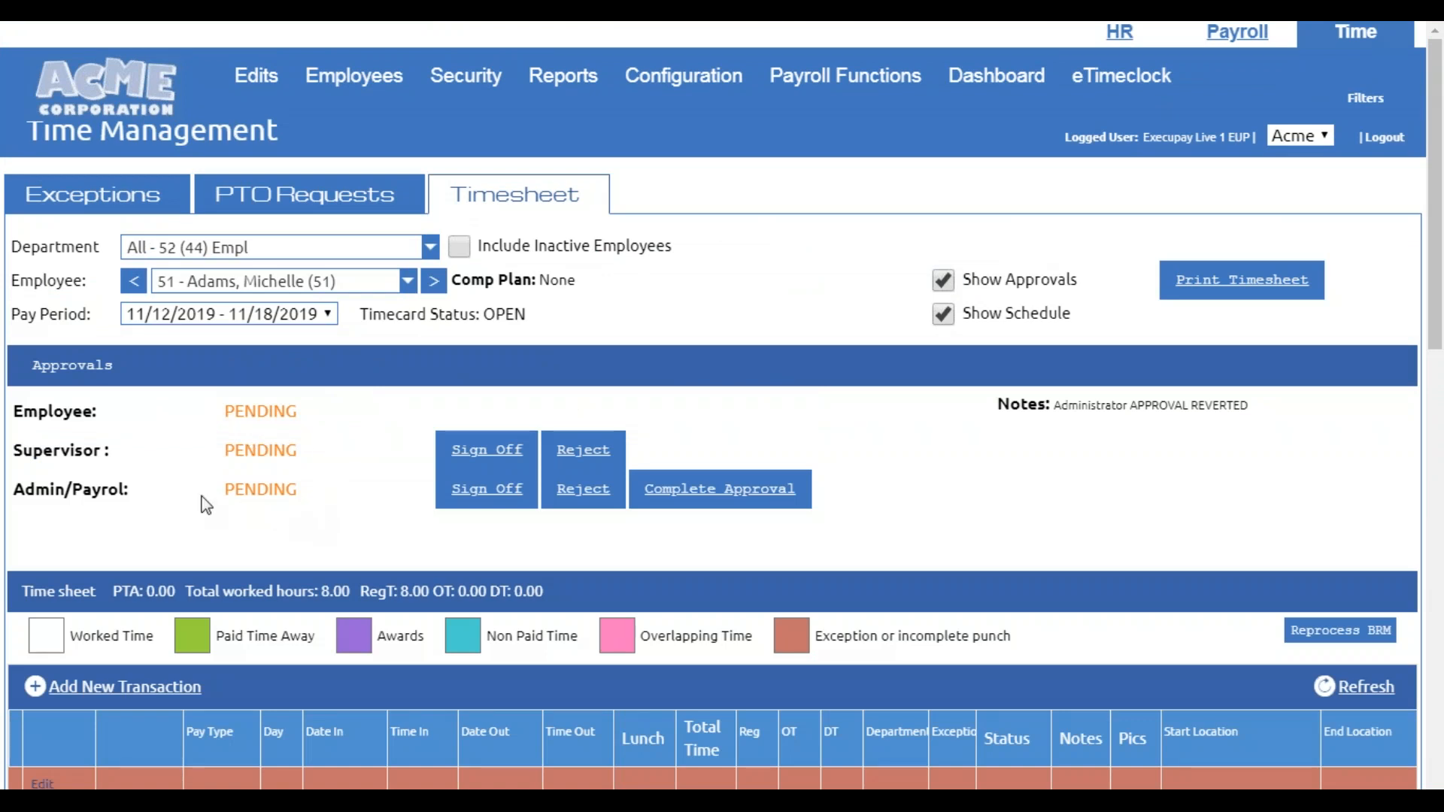
Check the timesheet's transactions, and sign off the timecard at the Admin/Payroll level
{"action": "left_click", "coordinate": [506, 490]}
{"action": "scroll", "coordinate": [782, 404], "scroll_direction": "down", "scroll_amount": 7}
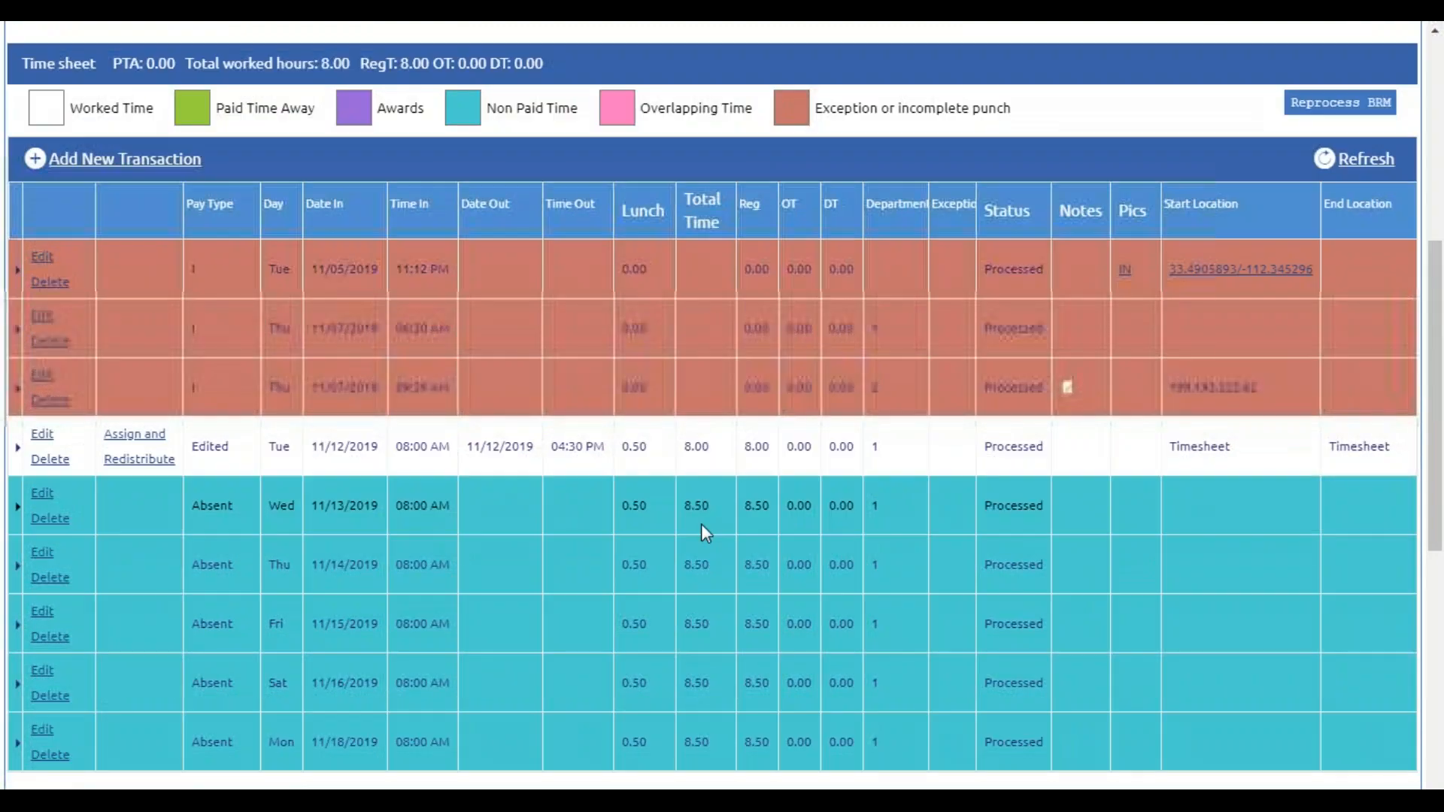
{"action": "scroll", "coordinate": [539, 477], "scroll_direction": "up", "scroll_amount": 6}
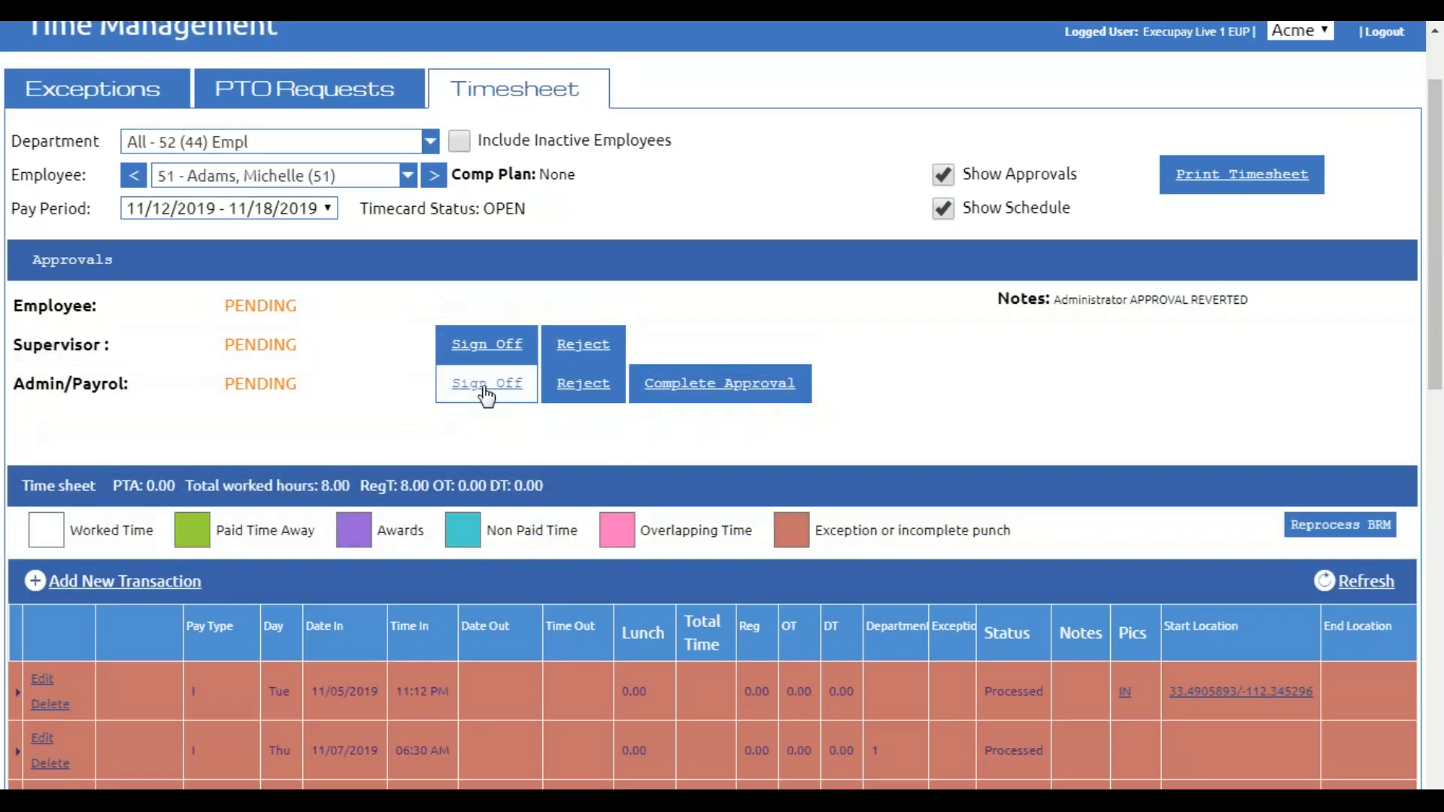
{"action": "left_click", "coordinate": [487, 387]}
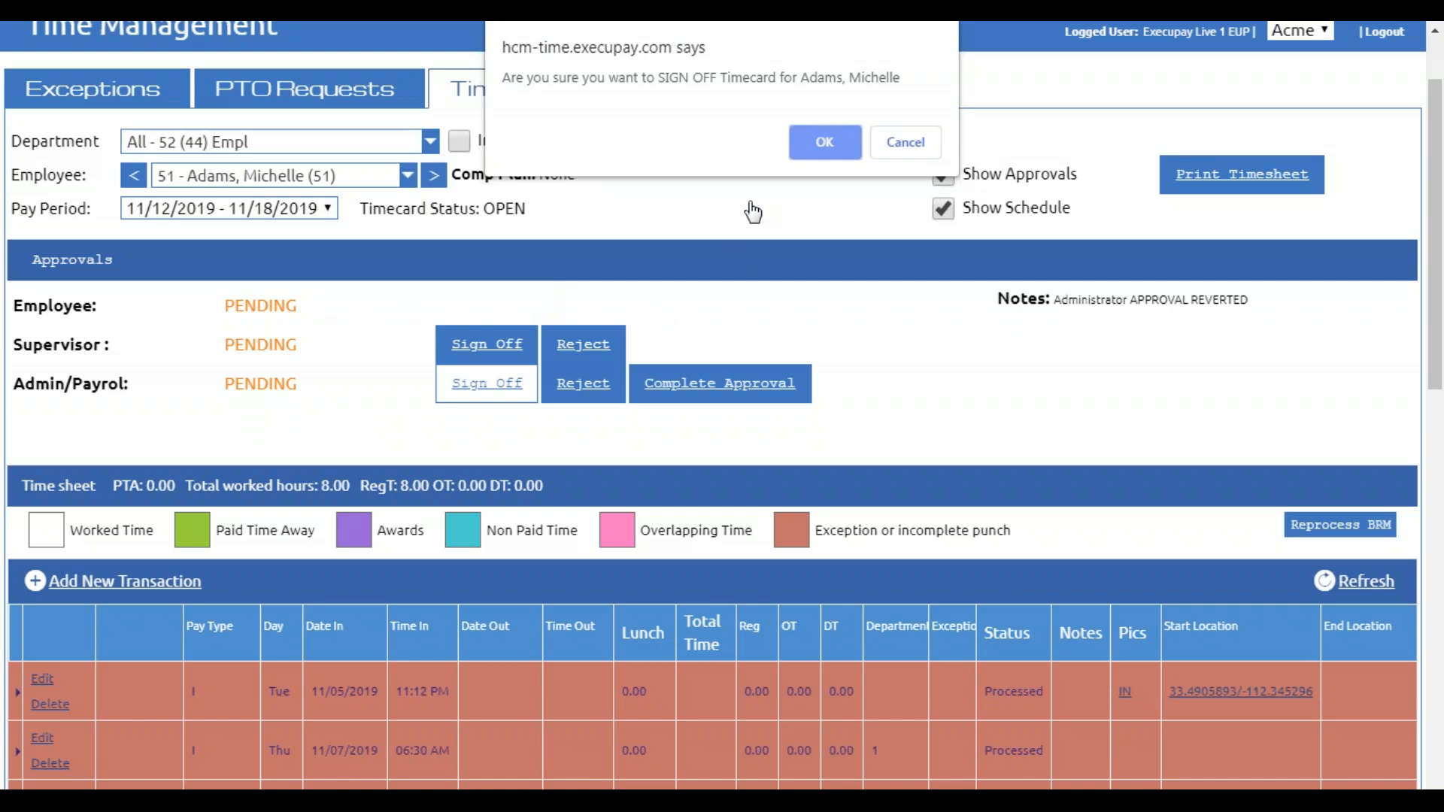
{"action": "left_click", "coordinate": [825, 144]}
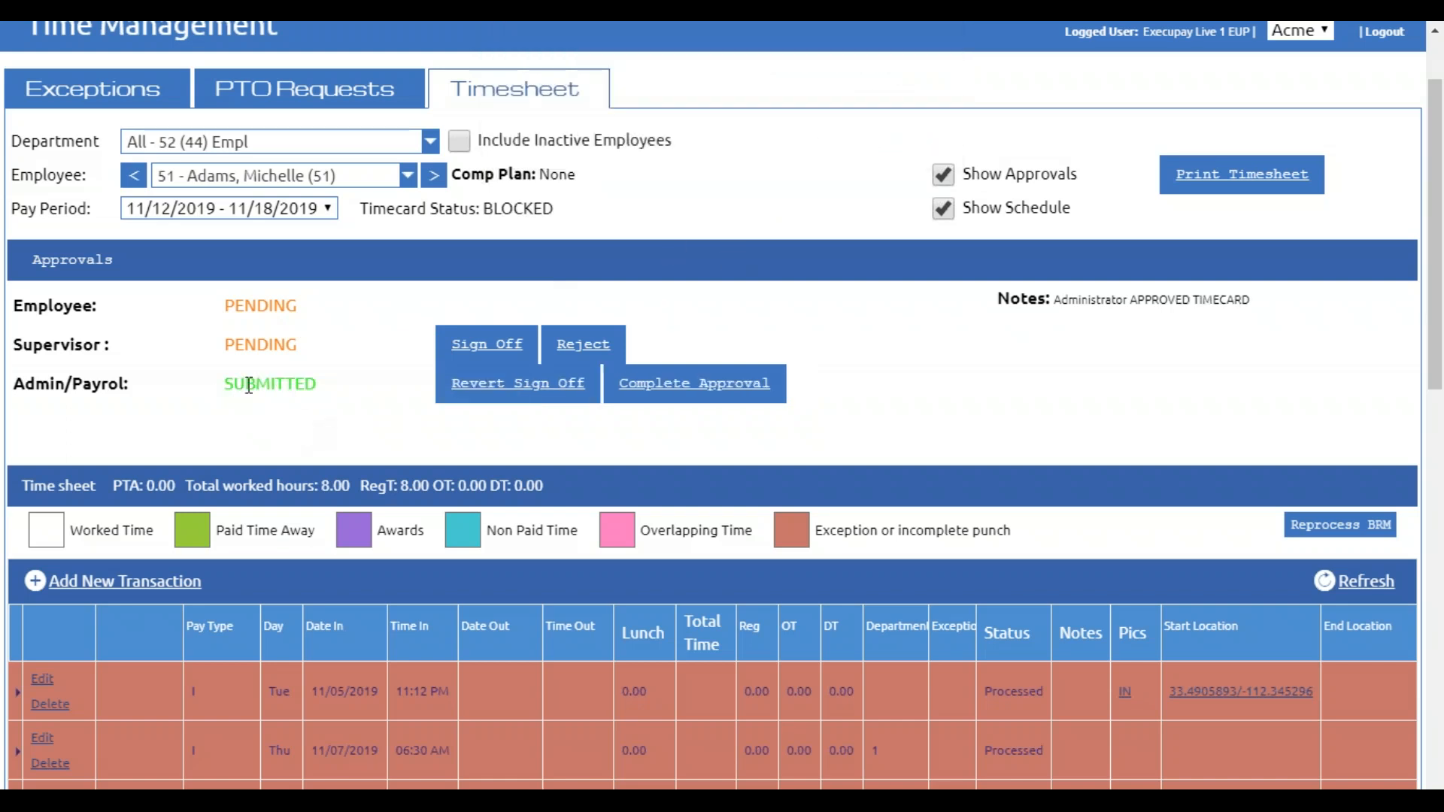
Check the timecard status and the signed-off transactions, and revert the Admin/Payroll sign-off
{"action": "left_click_drag", "start_coordinate": [359, 208], "coordinate": [555, 206]}
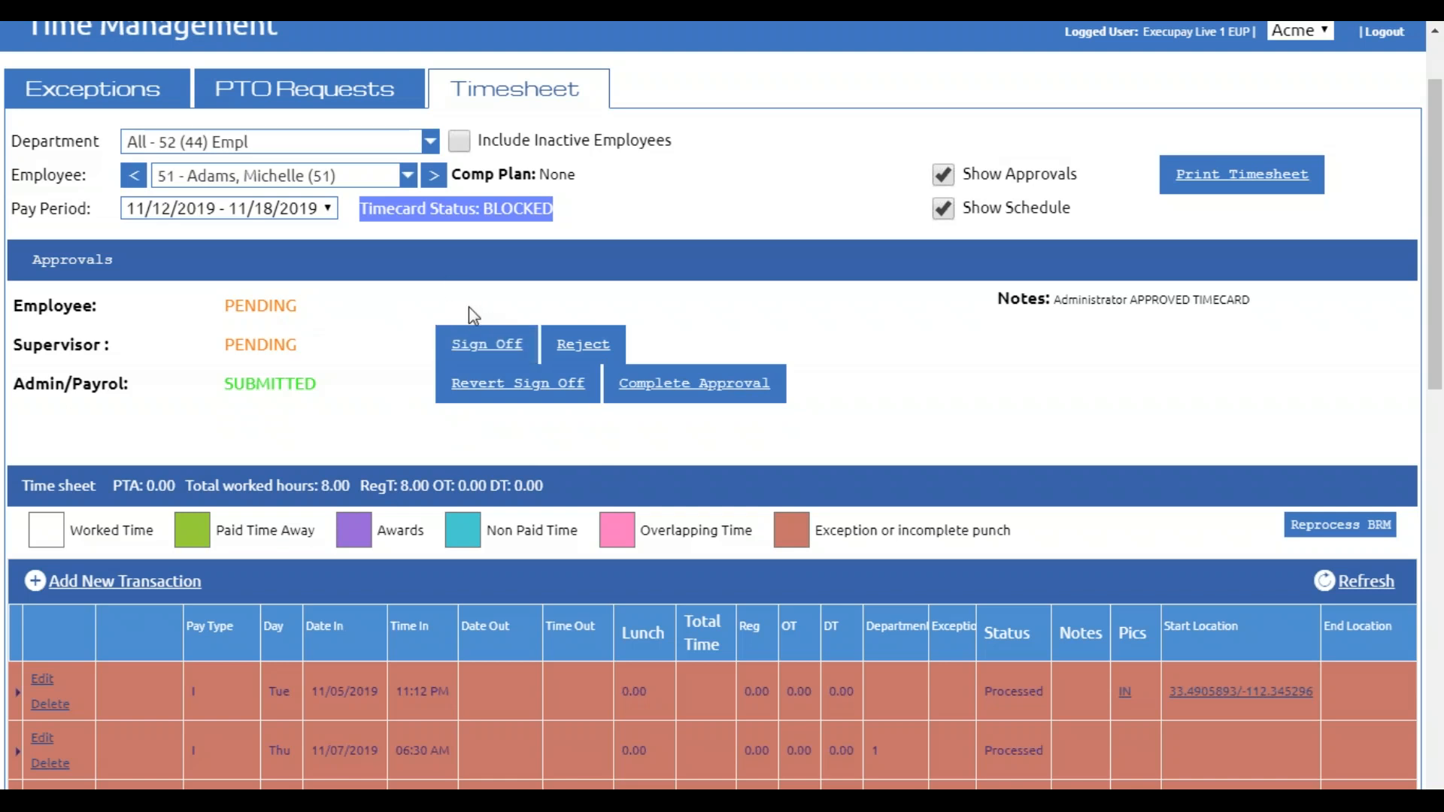
{"action": "left_click", "coordinate": [412, 366]}
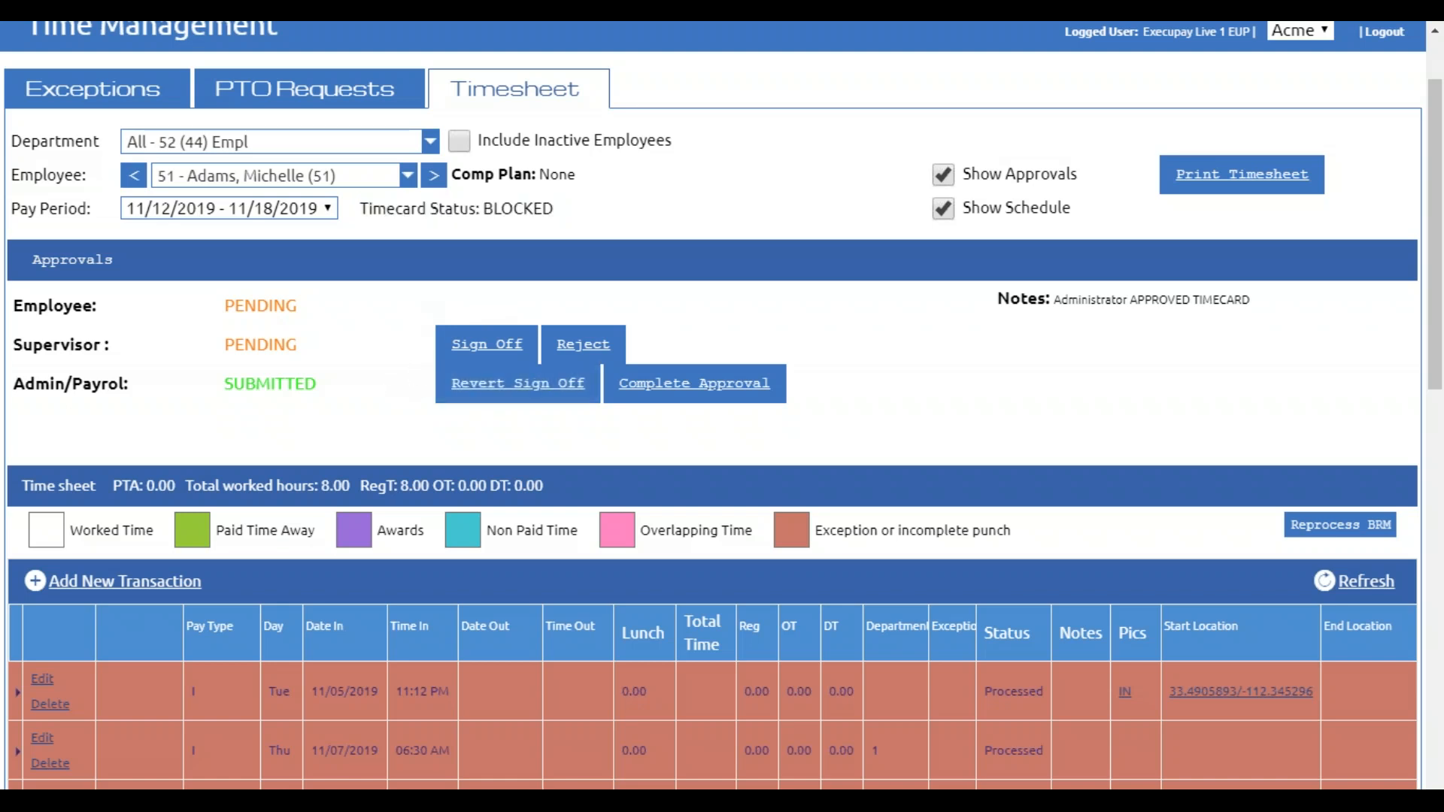
{"action": "scroll", "coordinate": [364, 441], "scroll_direction": "down", "scroll_amount": 5}
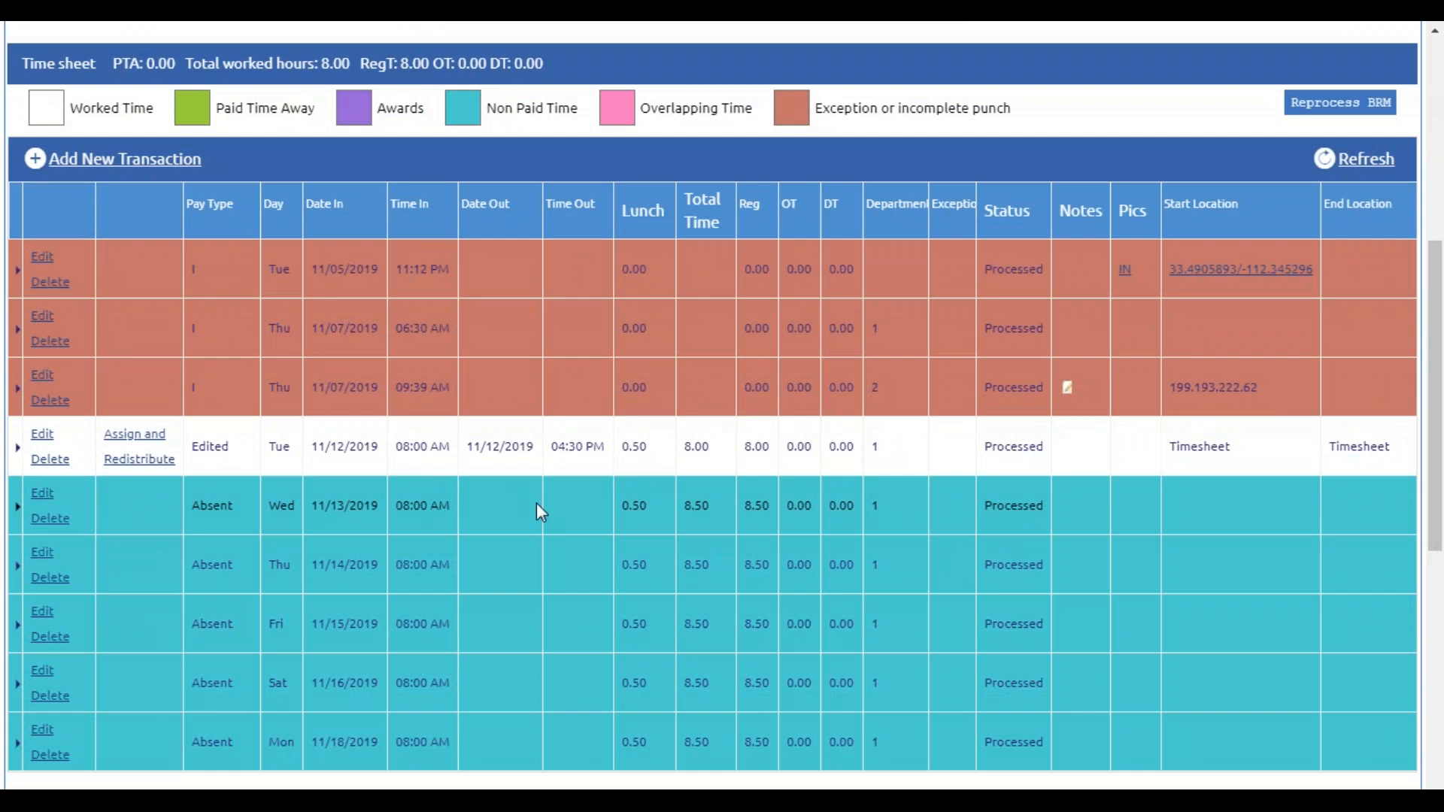
{"action": "scroll", "coordinate": [536, 503], "scroll_direction": "up", "scroll_amount": 6}
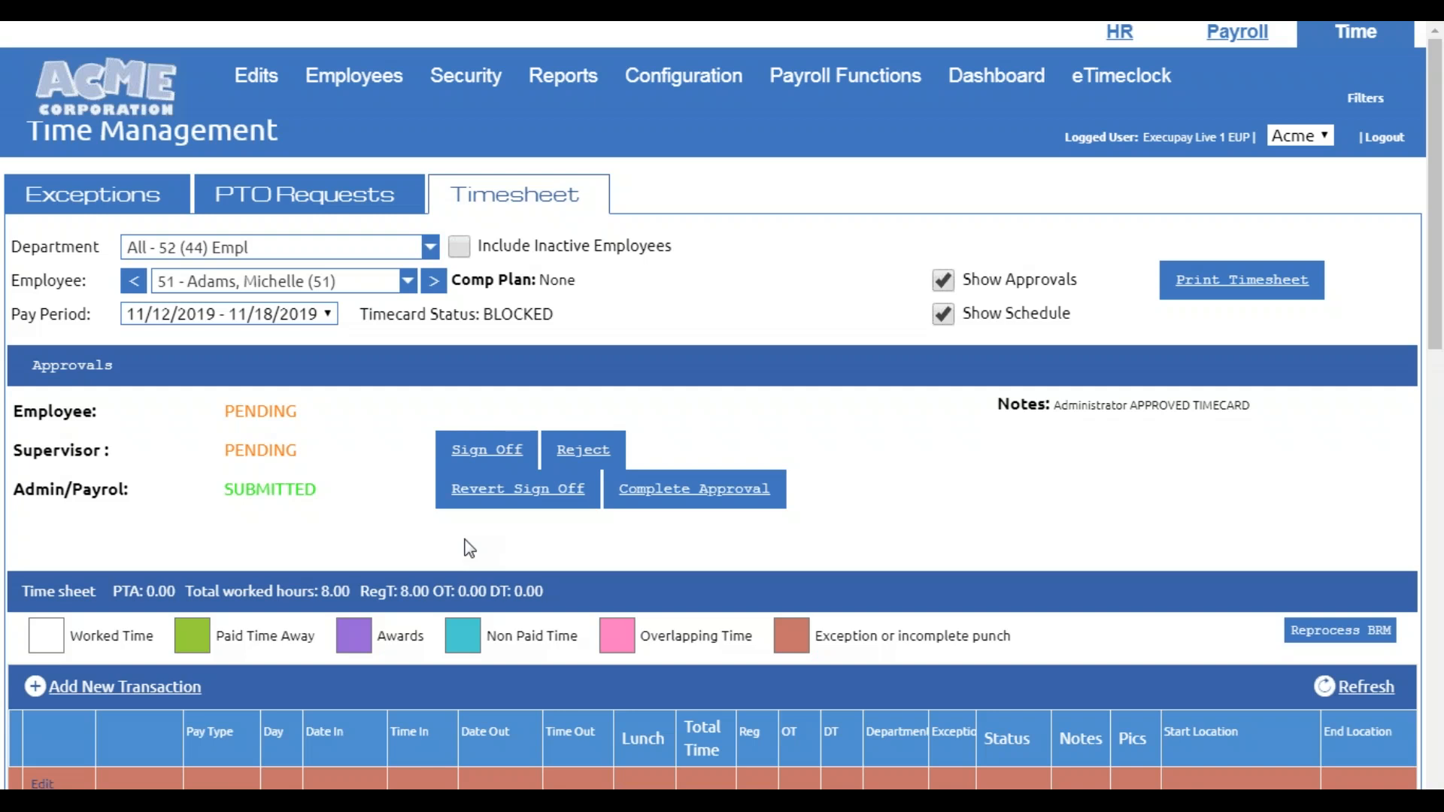
{"action": "left_click", "coordinate": [496, 497]}
{"action": "left_click", "coordinate": [814, 142]}
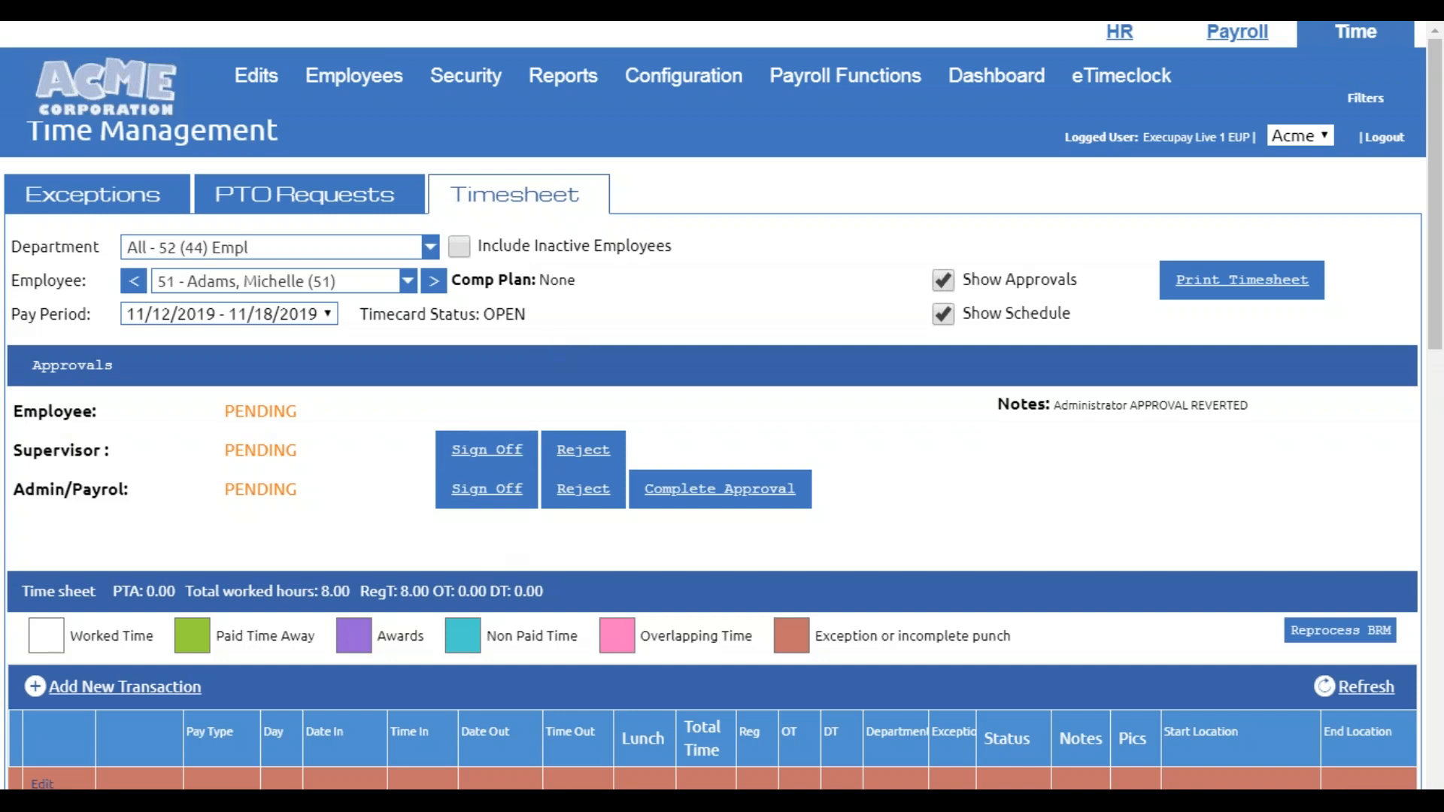
Open the employee's schedule for editing and move the Wednesday 11/13 shift to Thursday 11/14, keeping its hours
{"action": "scroll", "coordinate": [722, 406], "scroll_direction": "down", "scroll_amount": 15}
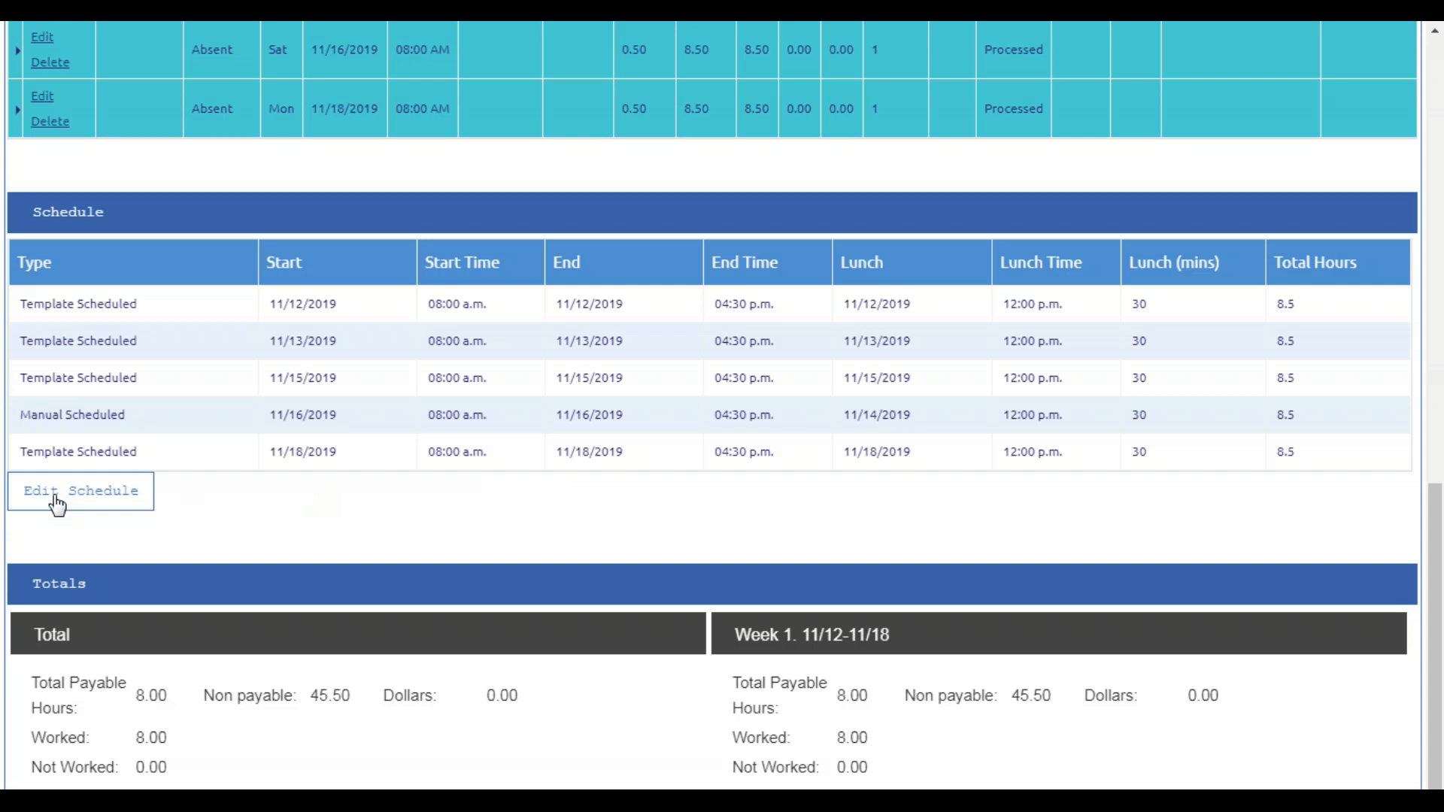
{"action": "left_click", "coordinate": [57, 502]}
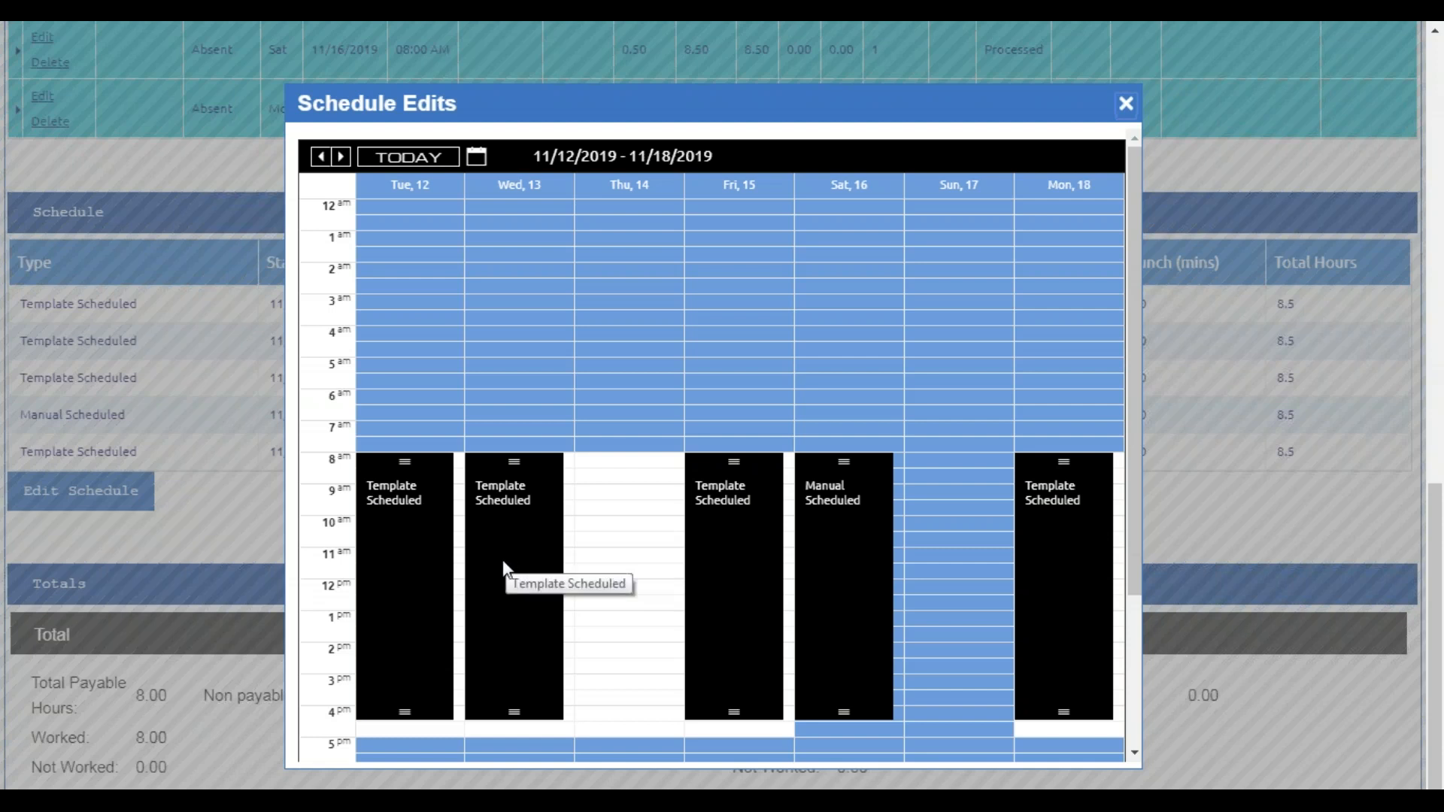
{"action": "left_click_drag", "start_coordinate": [503, 561], "coordinate": [650, 555]}
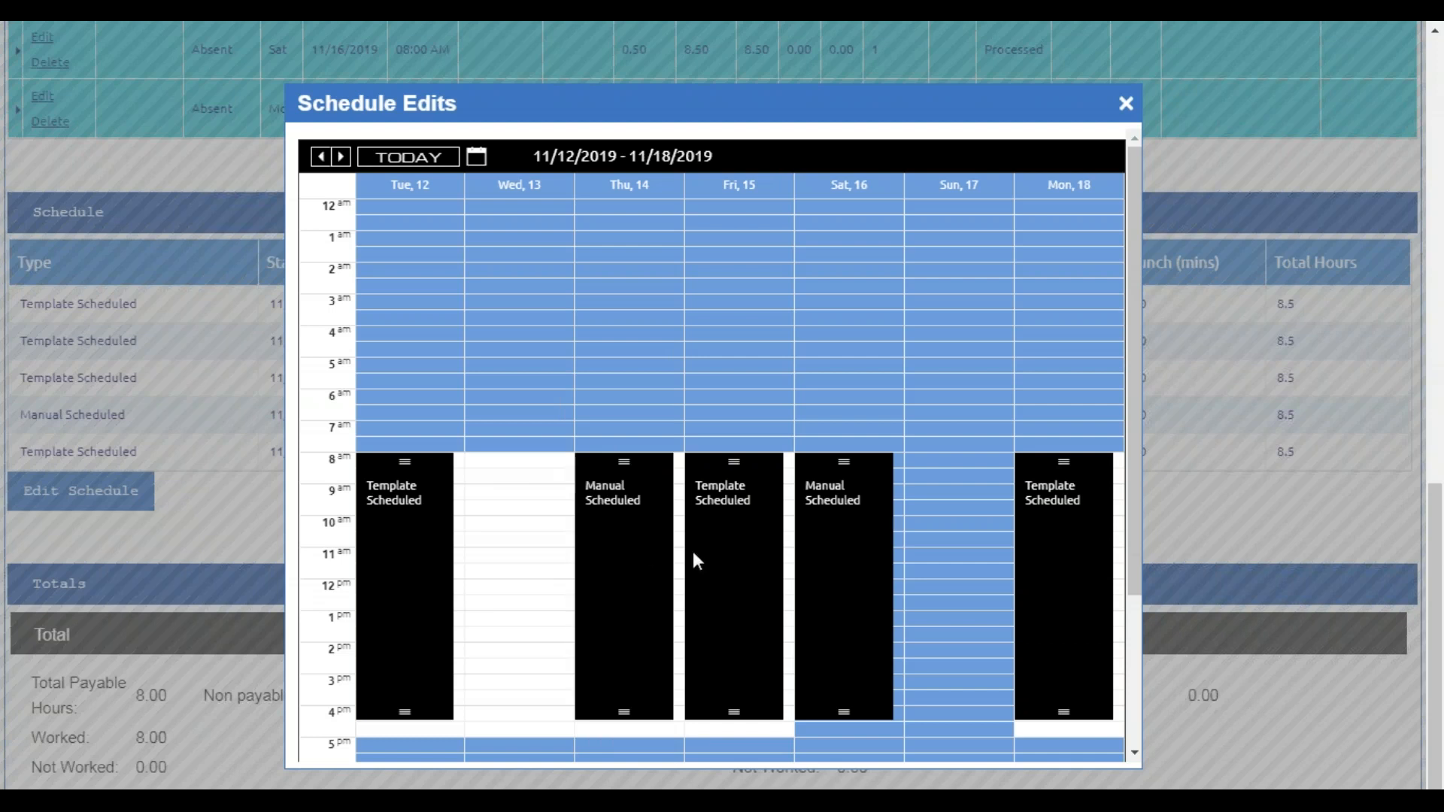
Add a new schedule on Sunday 11/17/2019 with a start time of 08:00 AM
{"action": "left_click", "coordinate": [948, 525]}
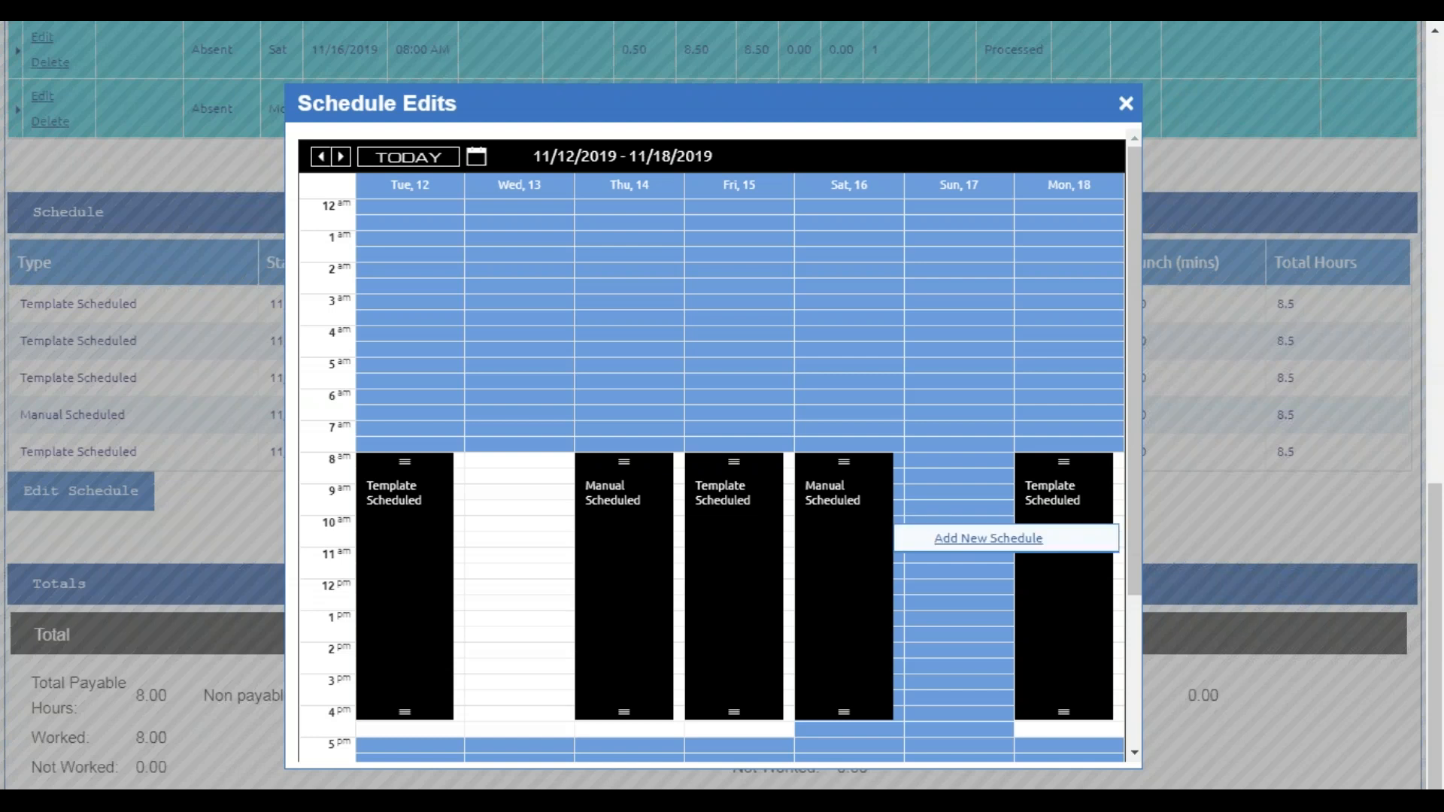
{"action": "left_click", "coordinate": [963, 551]}
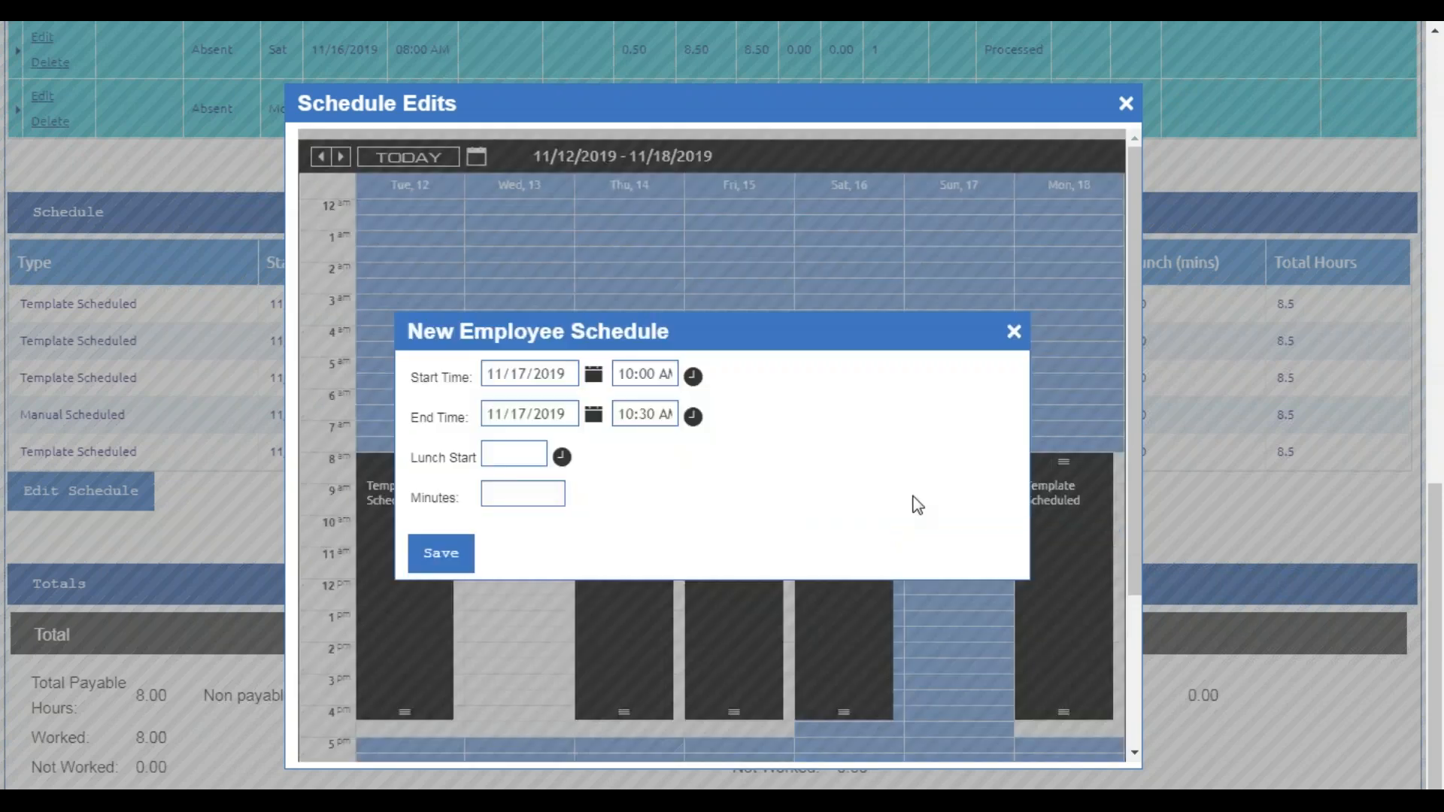
{"action": "left_click", "coordinate": [660, 376]}
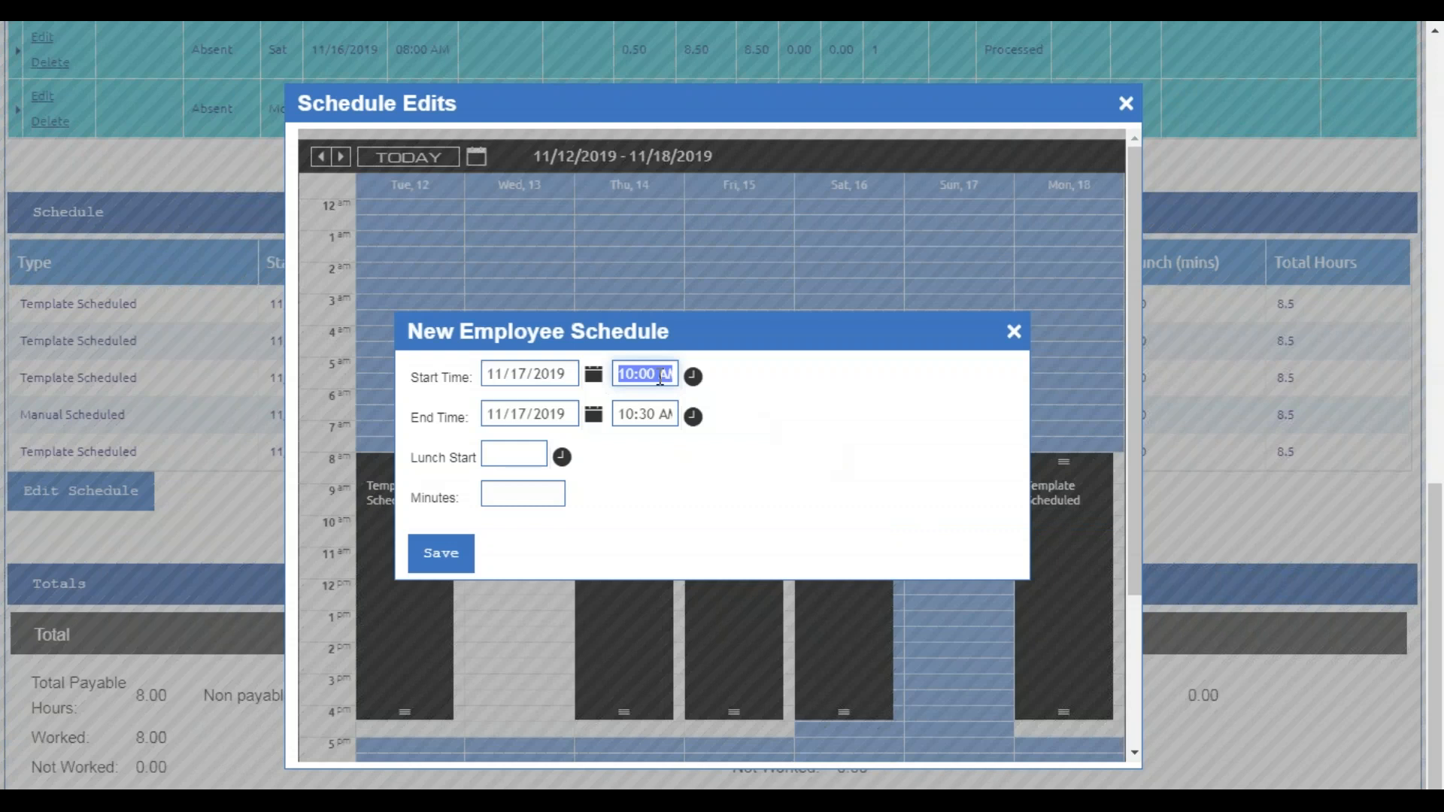
{"action": "type", "text": "8"}
{"action": "left_click", "coordinate": [686, 542]}
{"action": "left_click", "coordinate": [693, 376]}
{"action": "left_click", "coordinate": [832, 467]}
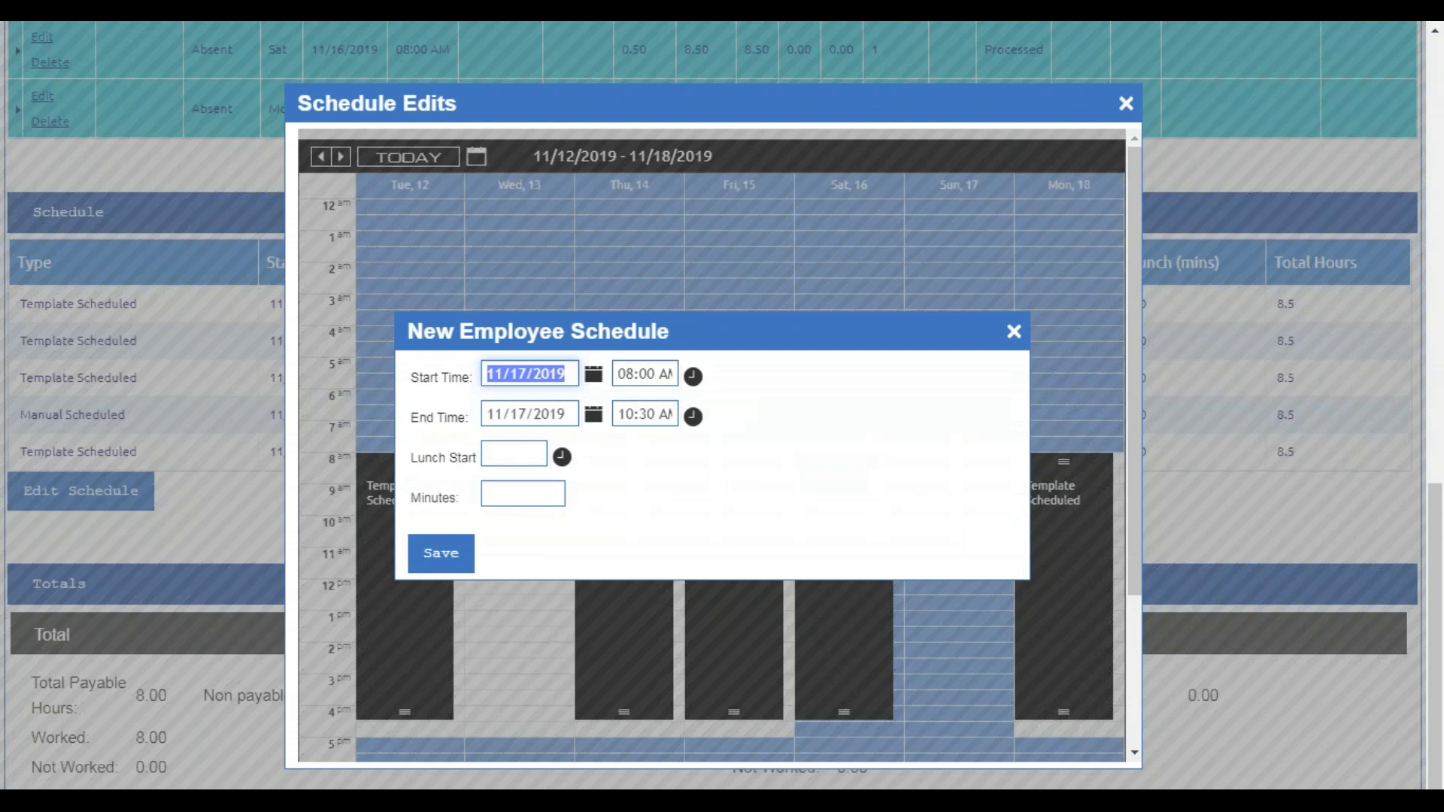
Set the new 11/17/2019 schedule's end time to 04:00 PM
{"action": "left_click", "coordinate": [694, 415]}
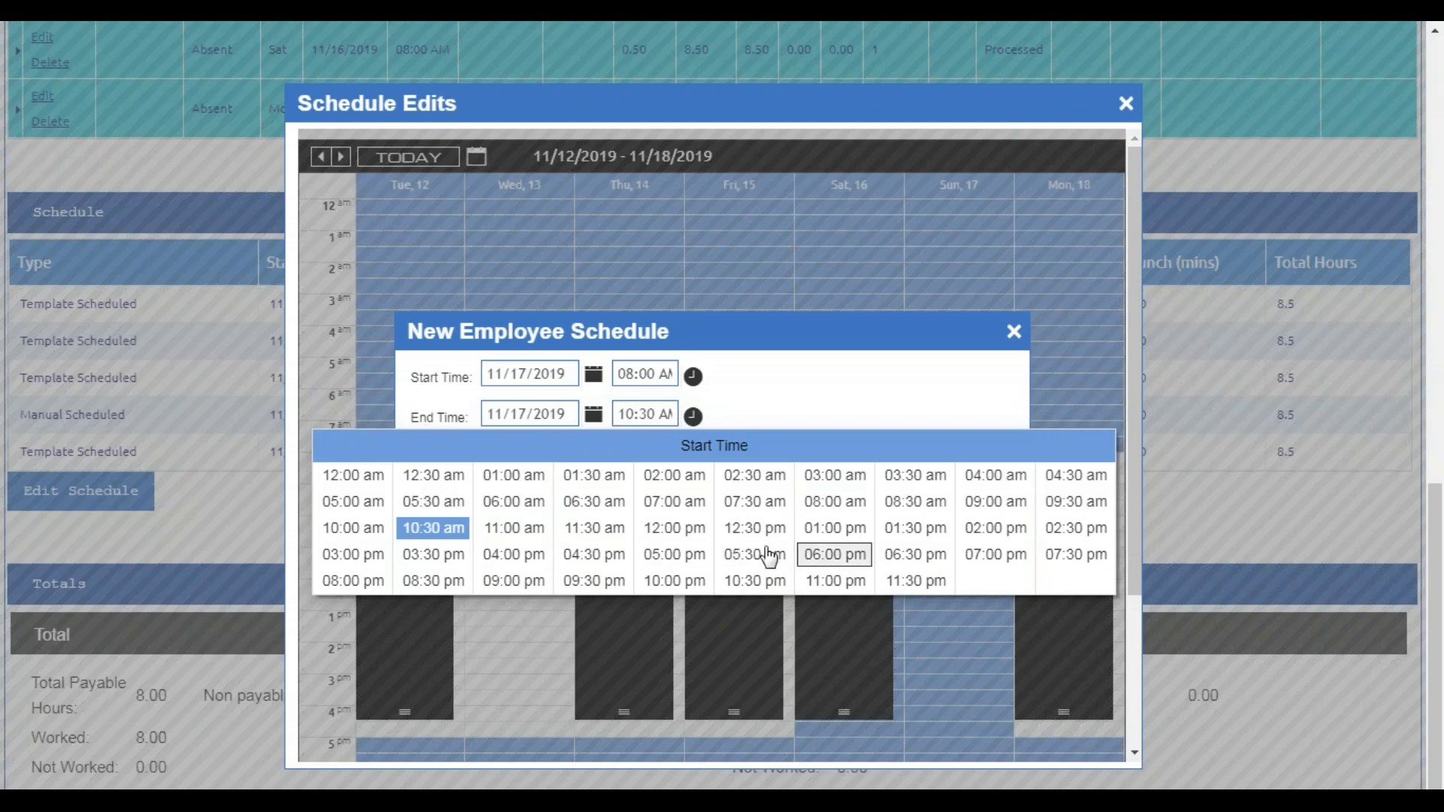
{"action": "left_click", "coordinate": [535, 555]}
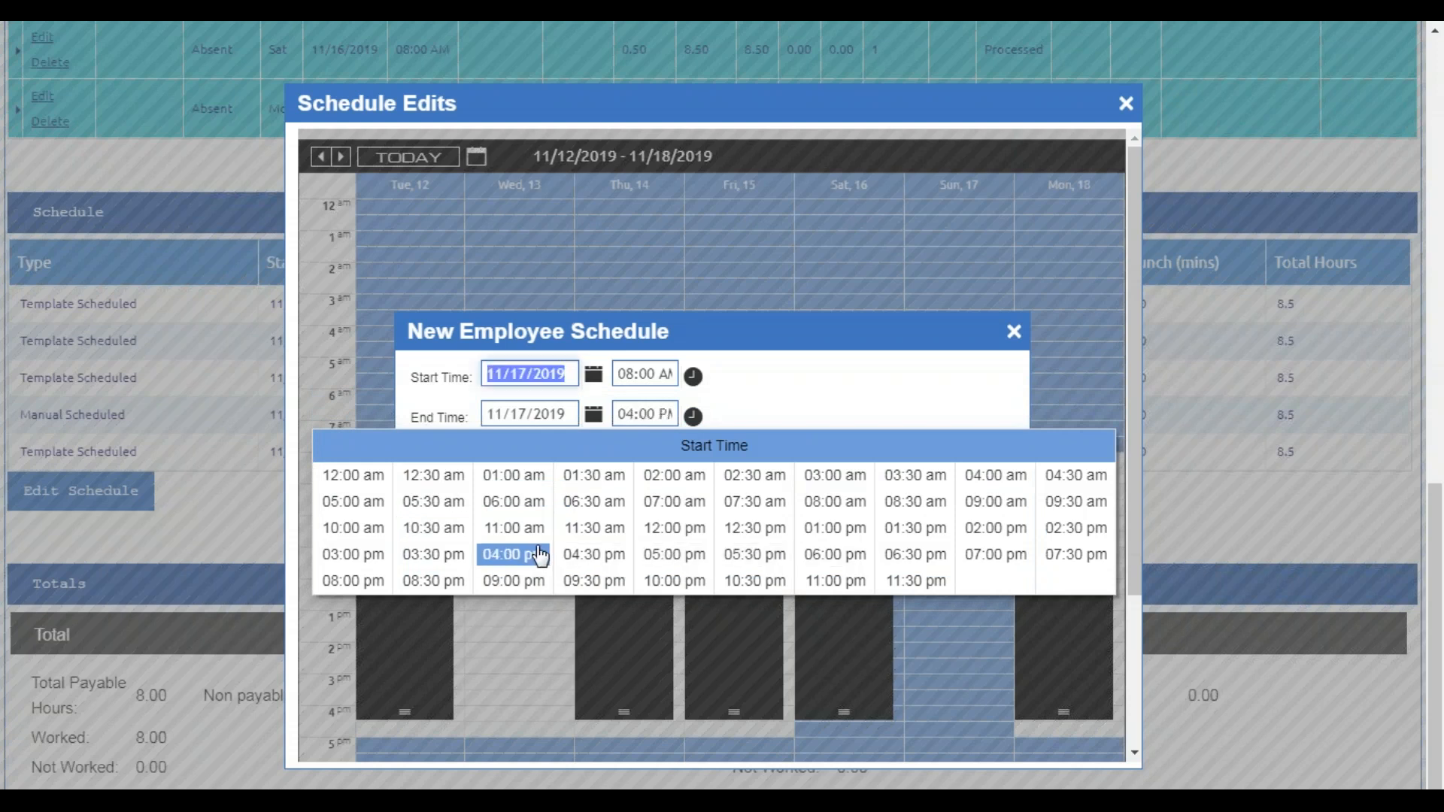
{"action": "left_click", "coordinate": [638, 411]}
{"action": "type", "text": "16"}
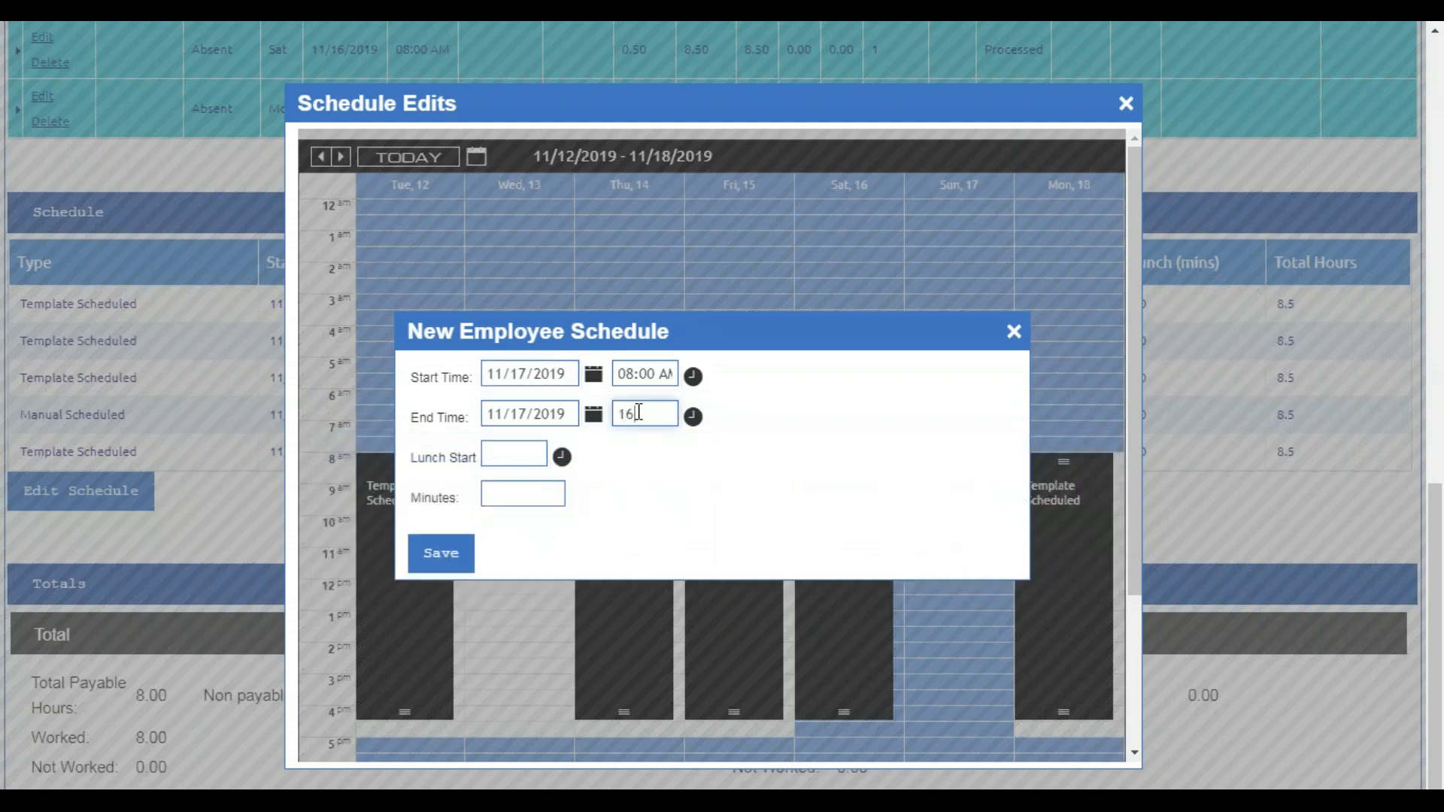
{"action": "left_click", "coordinate": [692, 507]}
Give the new 11/17/2019 schedule a 30-minute lunch starting at 12:00 PM, save it and close the schedule editor
{"action": "left_click", "coordinate": [506, 452]}
{"action": "type", "text": "12:00 PM"}
{"action": "left_click", "coordinate": [501, 497]}
{"action": "type", "text": "3"}
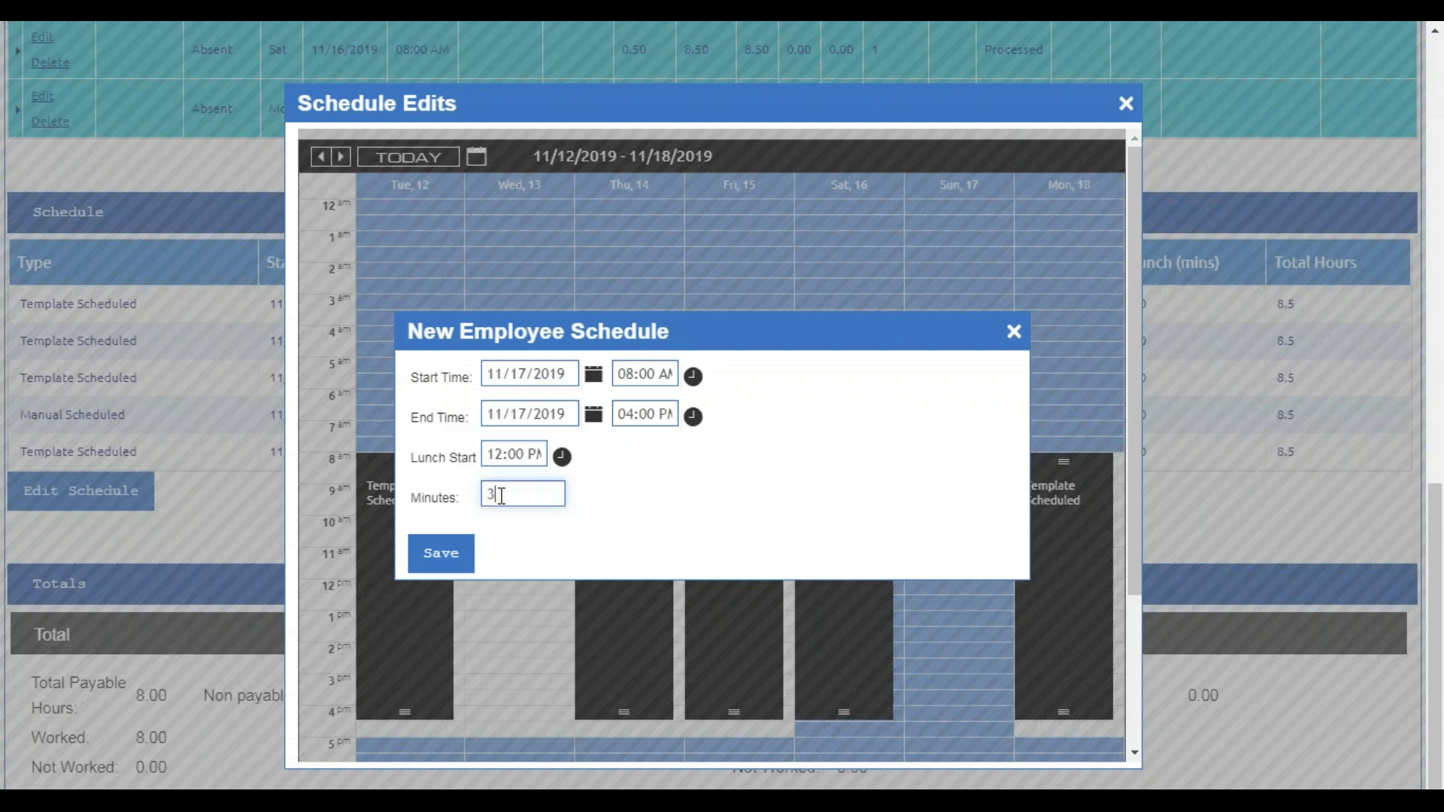
{"action": "type", "text": "0"}
{"action": "left_click", "coordinate": [458, 554]}
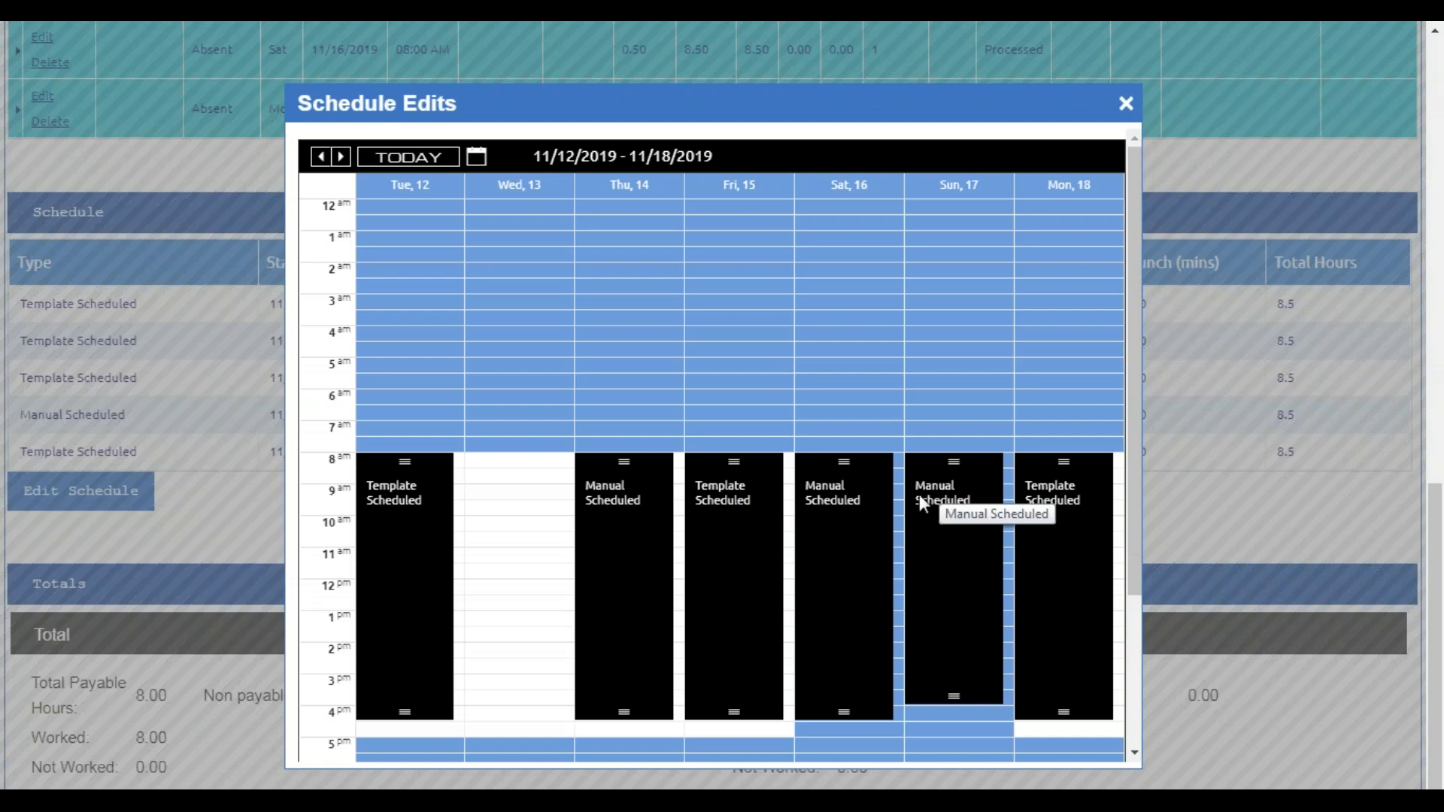
{"action": "left_click", "coordinate": [1126, 104]}
Review the updated schedule, the overall totals and the Week 1 totals for the pay period
{"action": "scroll", "coordinate": [827, 351], "scroll_direction": "down", "scroll_amount": 1}
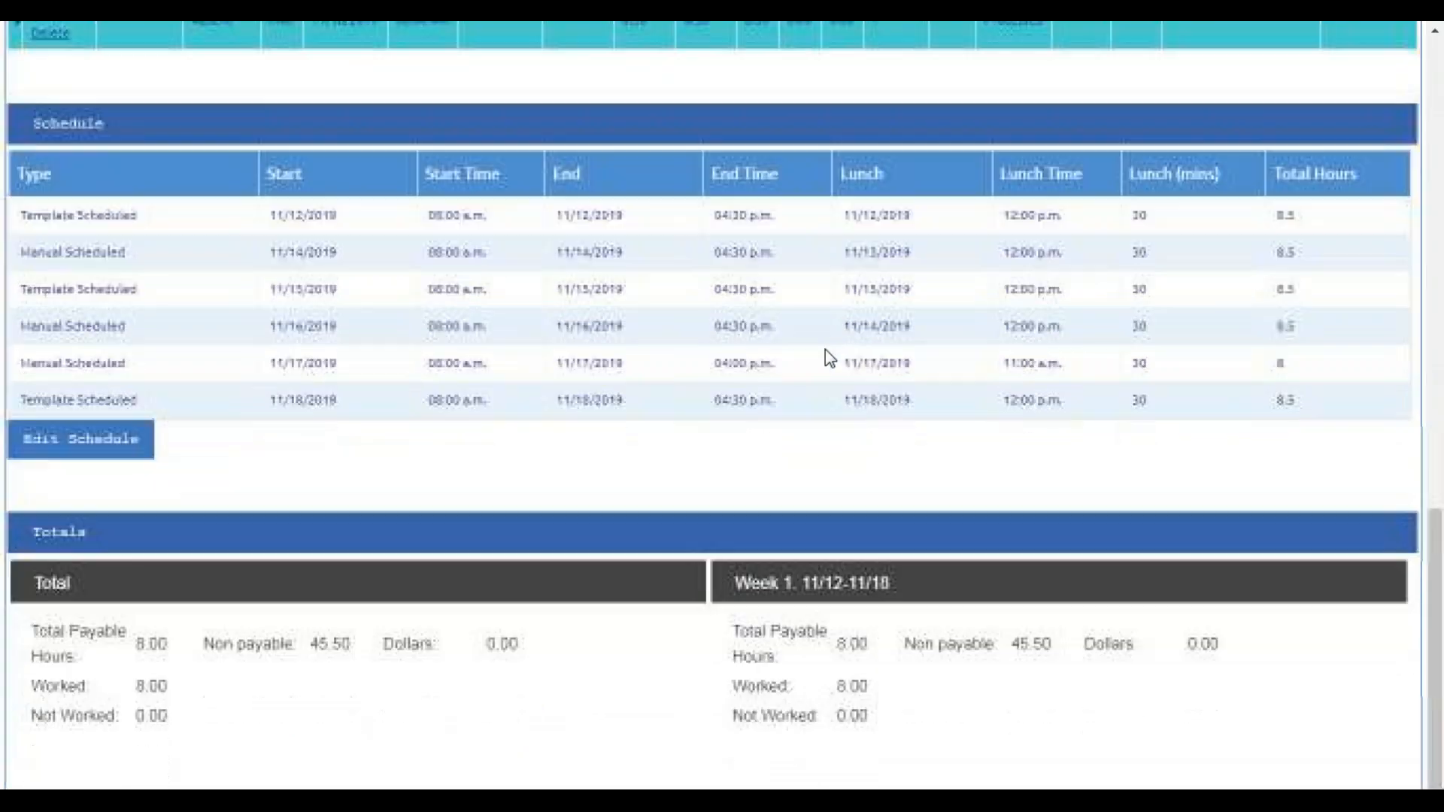
{"action": "left_click", "coordinate": [787, 585]}
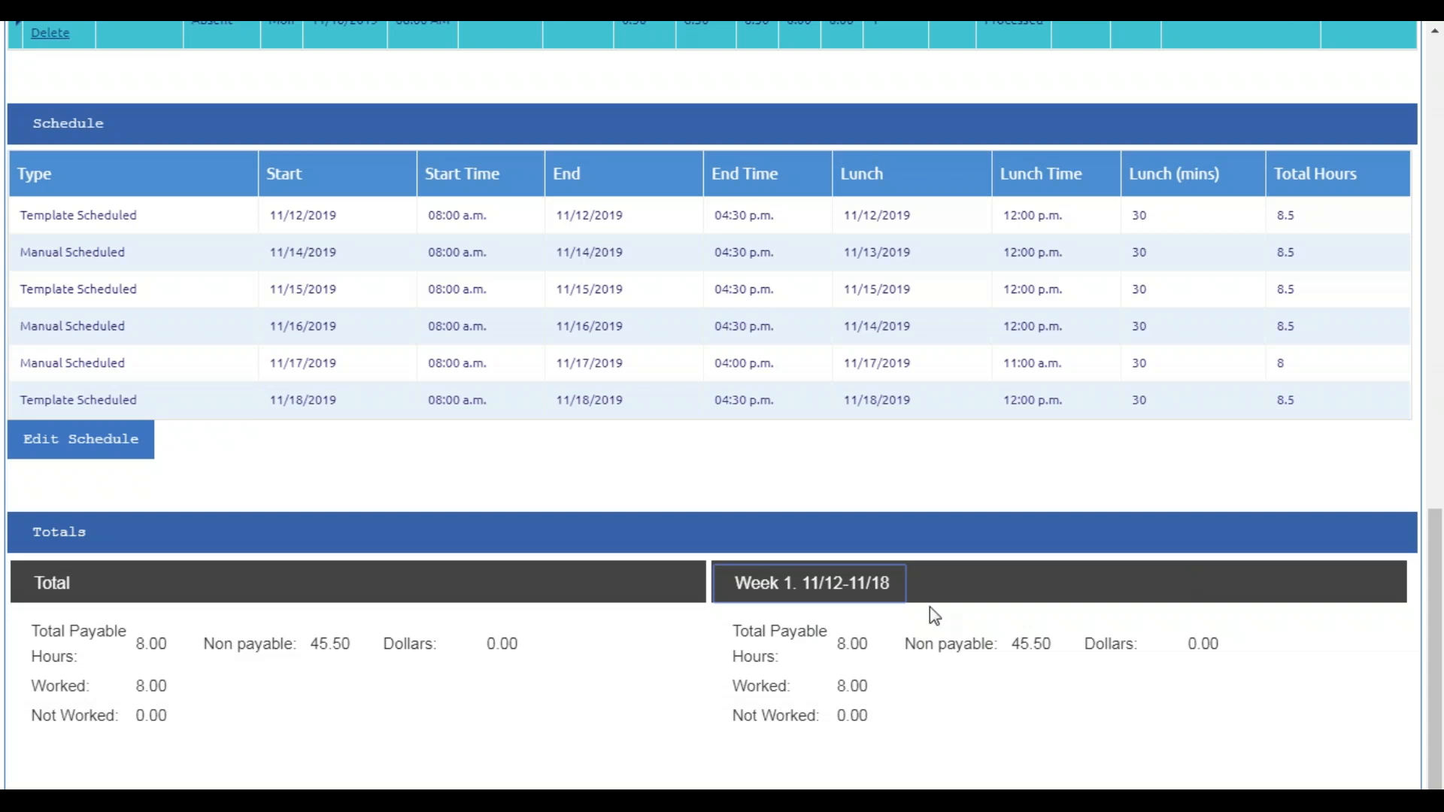
{"action": "left_click", "coordinate": [1059, 573]}
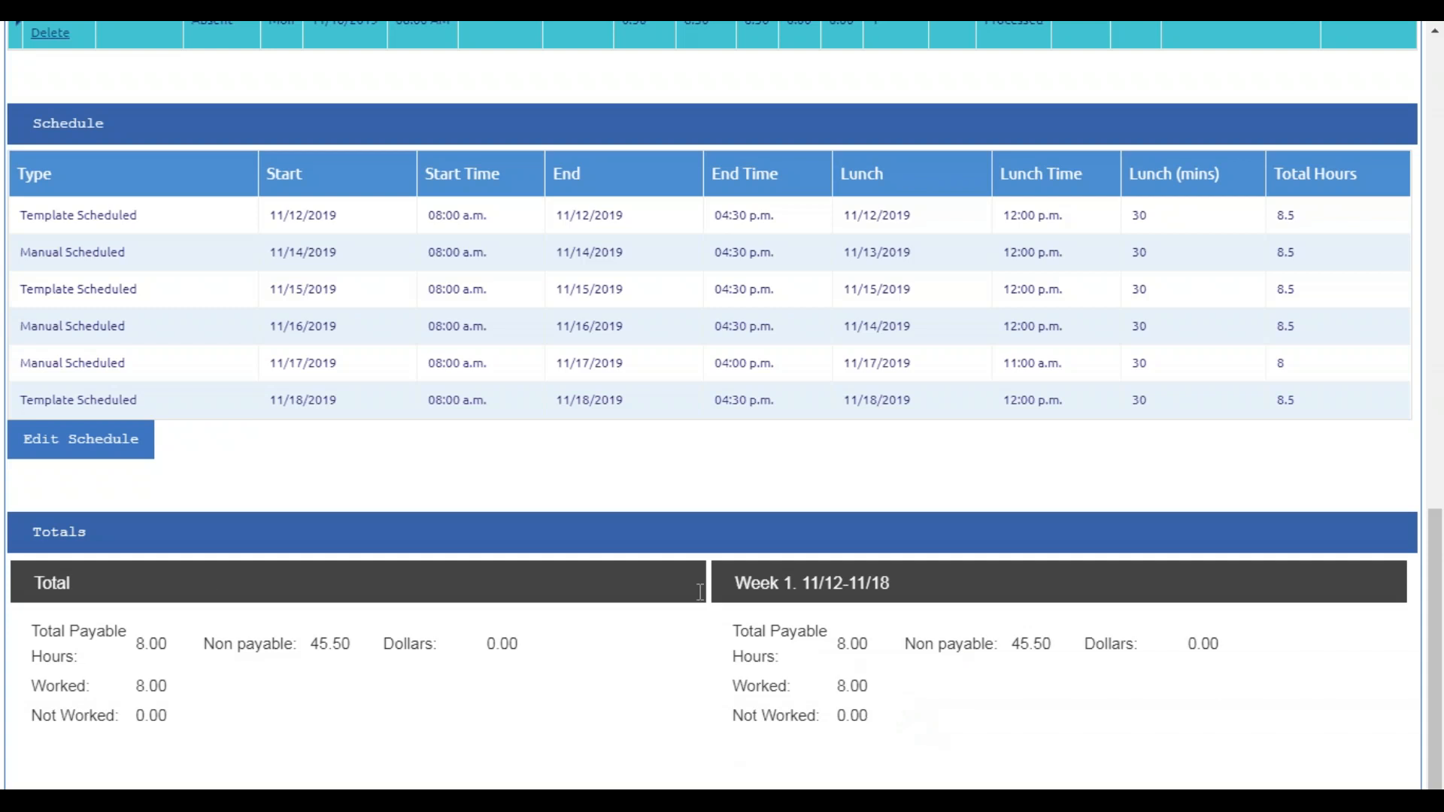
{"action": "left_click", "coordinate": [47, 584]}
{"action": "scroll", "coordinate": [580, 707], "scroll_direction": "up", "scroll_amount": 10}
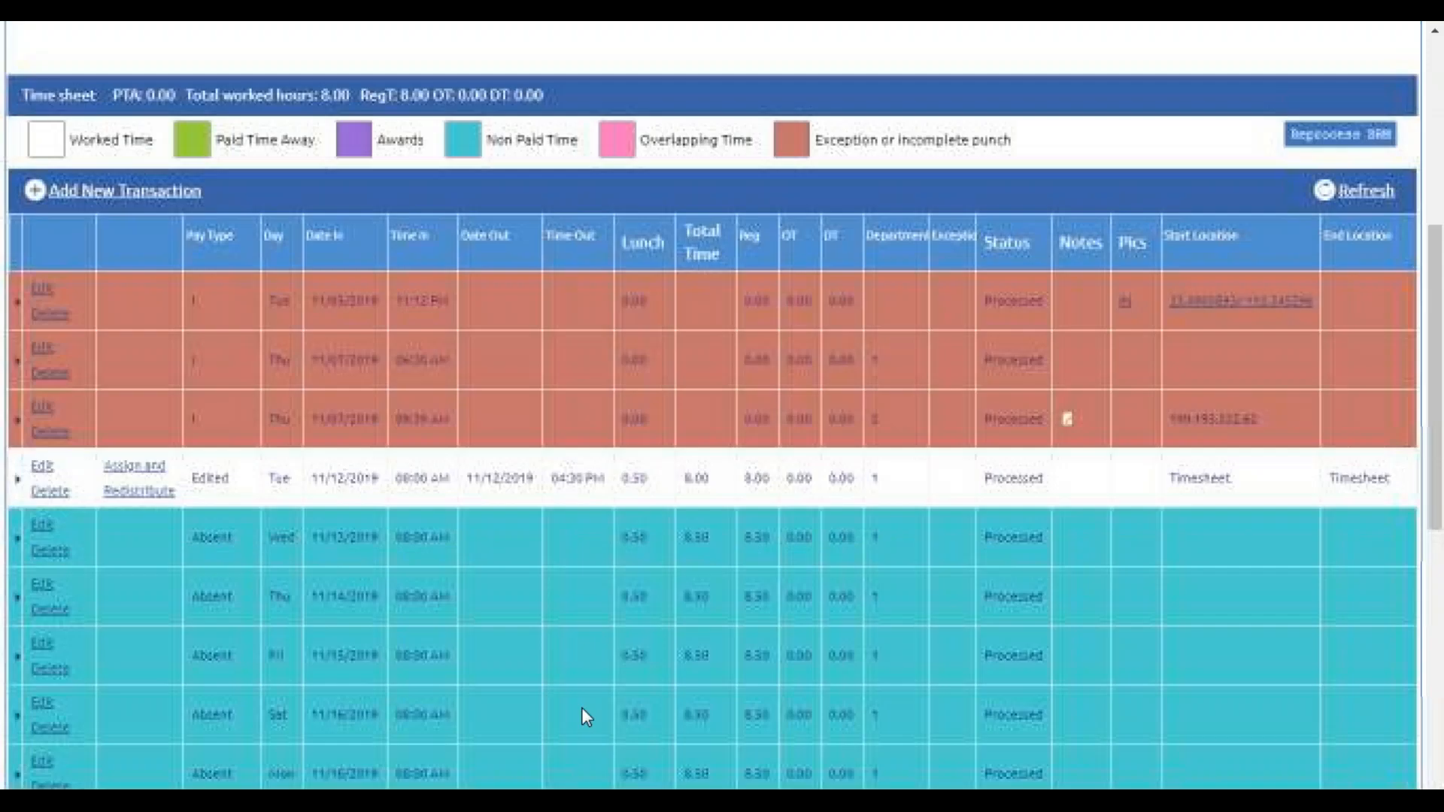
Open the printable timesheet, select the Acrobat (PDF) file export format, and close the report preview
{"action": "scroll", "coordinate": [581, 707], "scroll_direction": "up", "scroll_amount": 5}
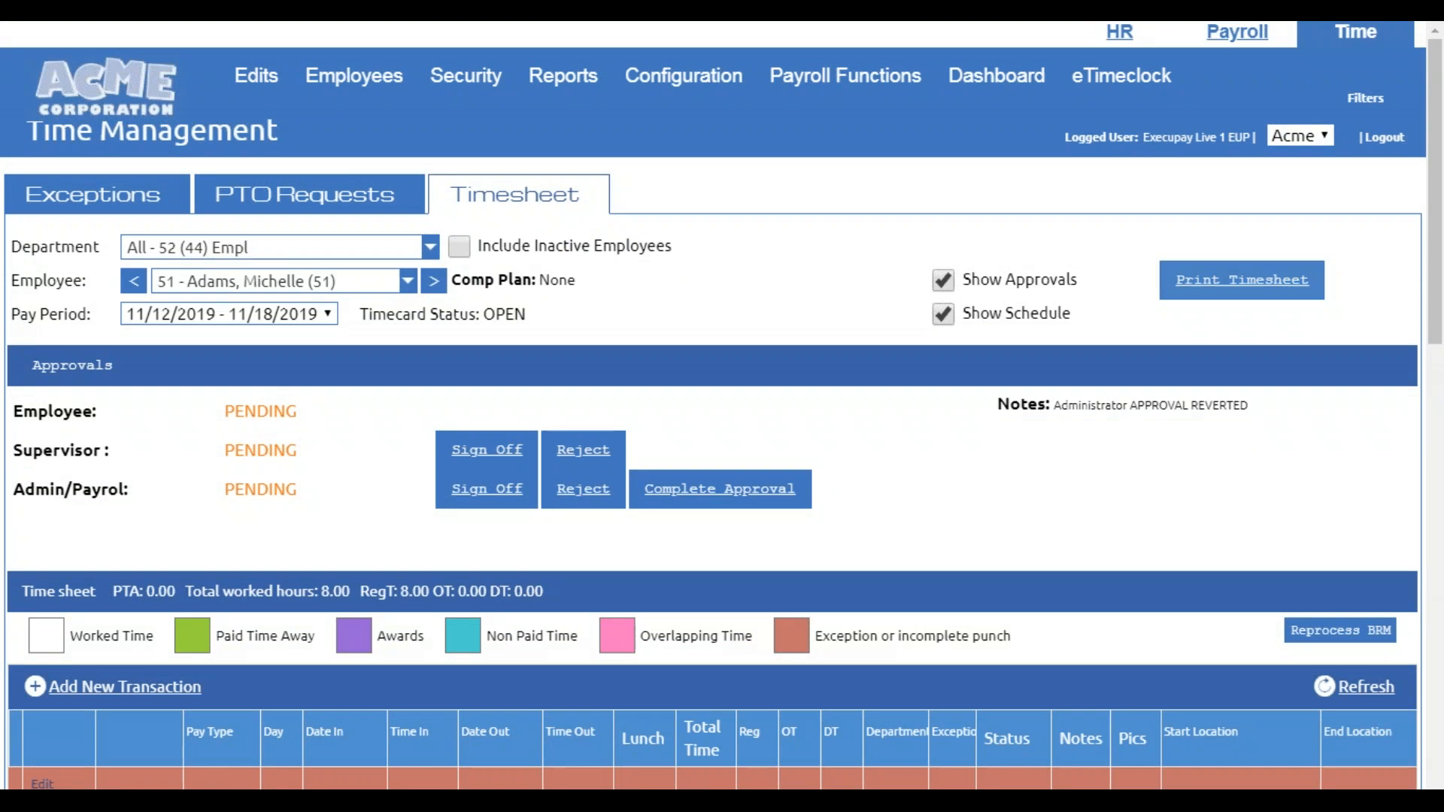
{"action": "left_click", "coordinate": [1234, 284]}
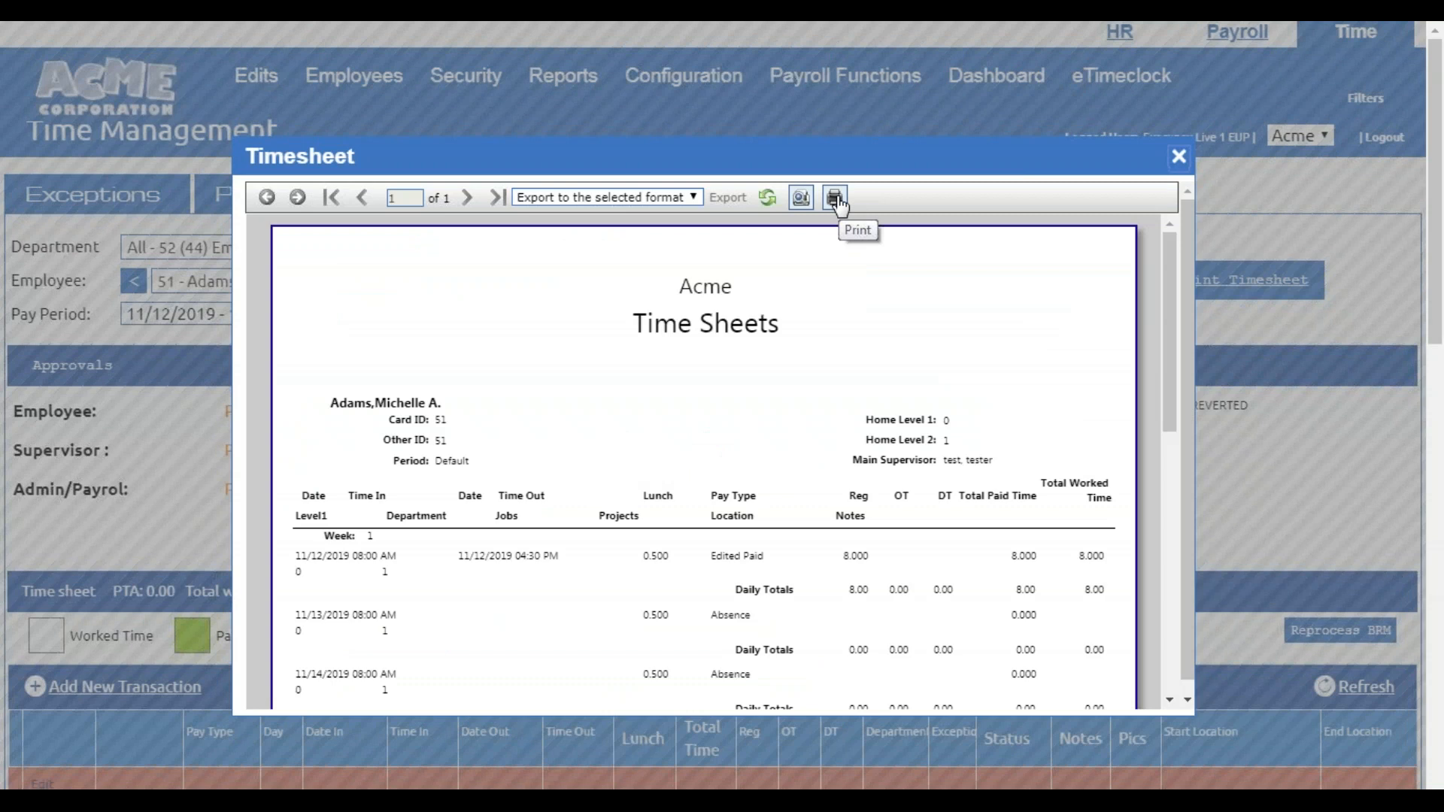
{"action": "left_click", "coordinate": [640, 199]}
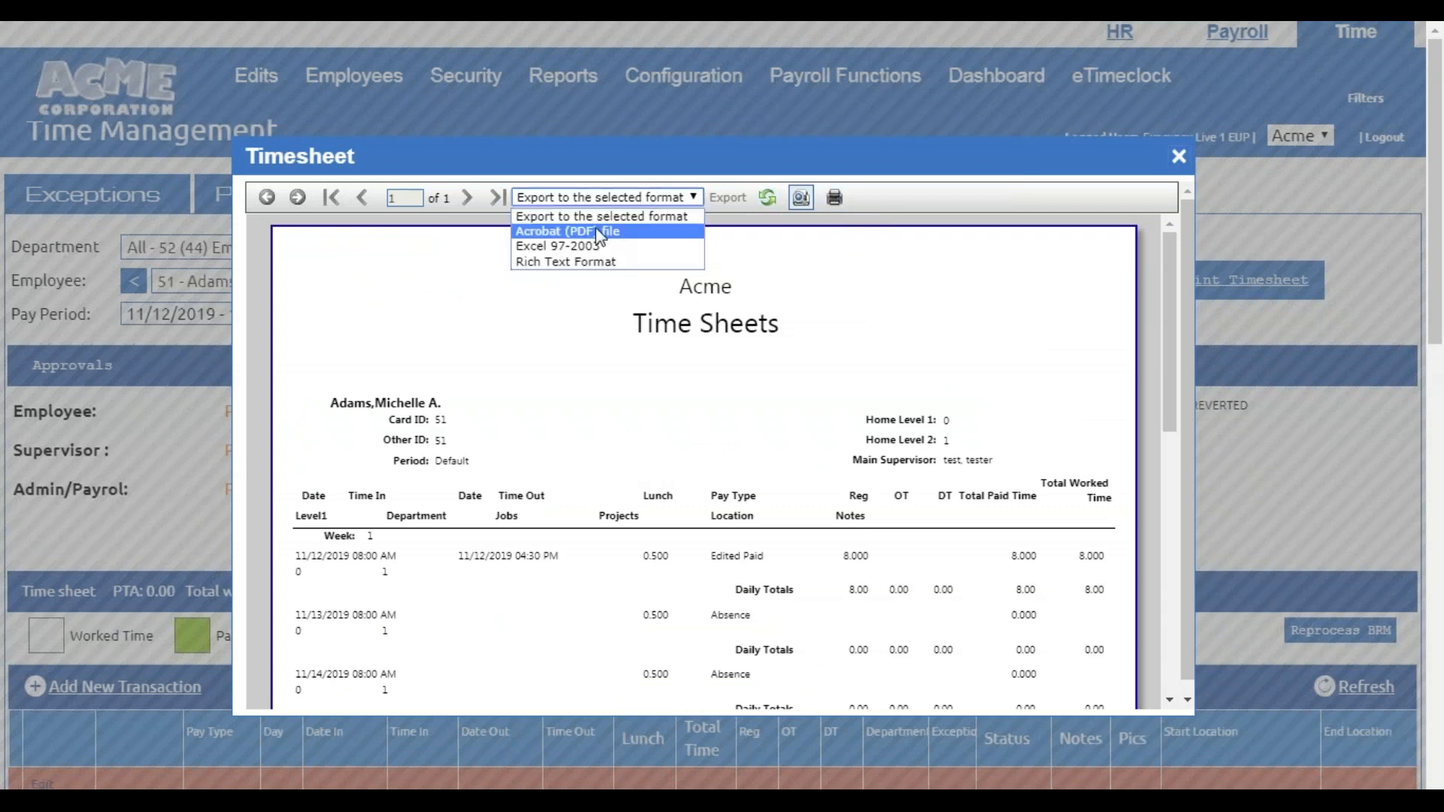
{"action": "left_click", "coordinate": [599, 233]}
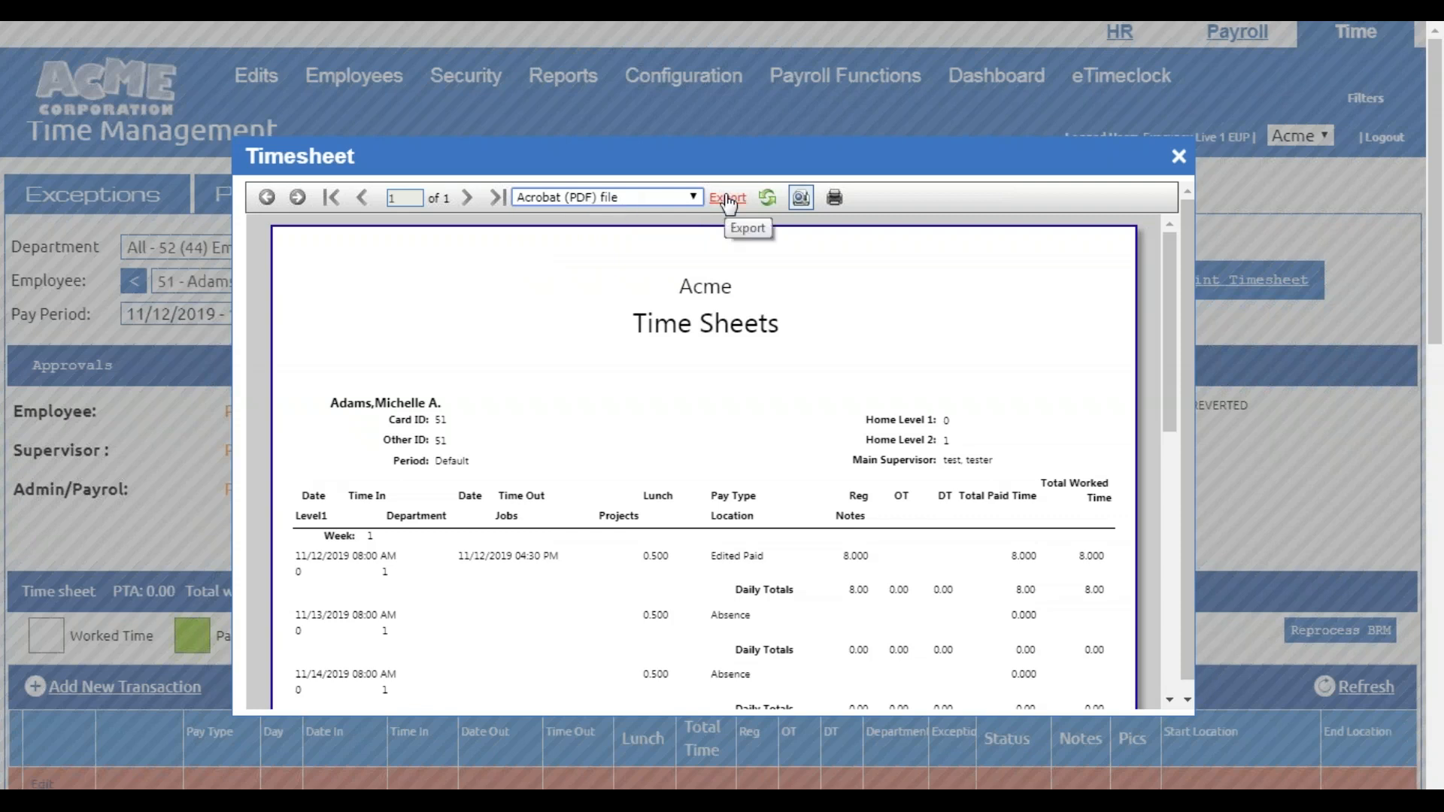
{"action": "left_click", "coordinate": [1179, 160]}
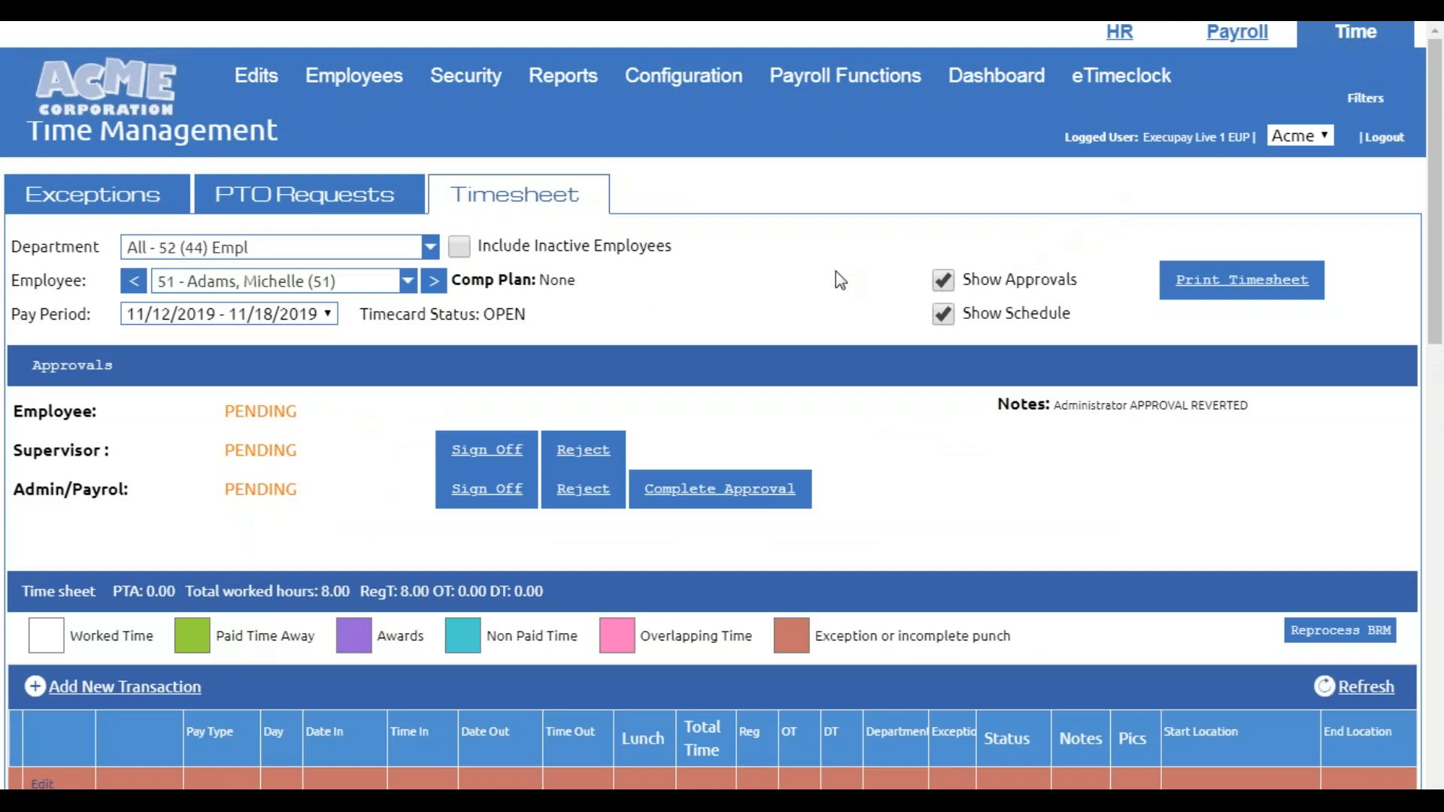
Filter the timesheet by the 1 - Sales department and list the employees in that department
{"action": "left_click_drag", "start_coordinate": [99, 252], "coordinate": [13, 254]}
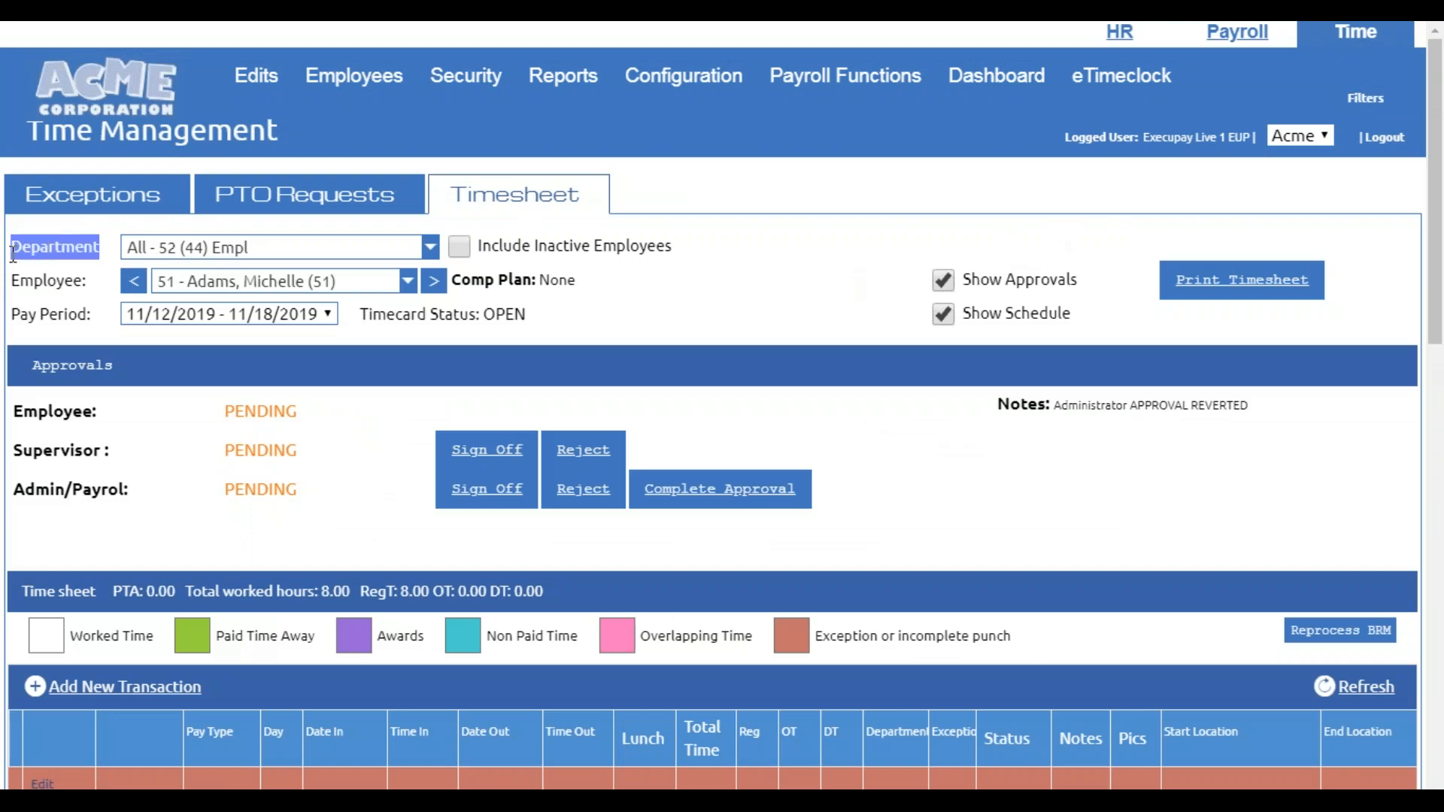
{"action": "left_click", "coordinate": [306, 247]}
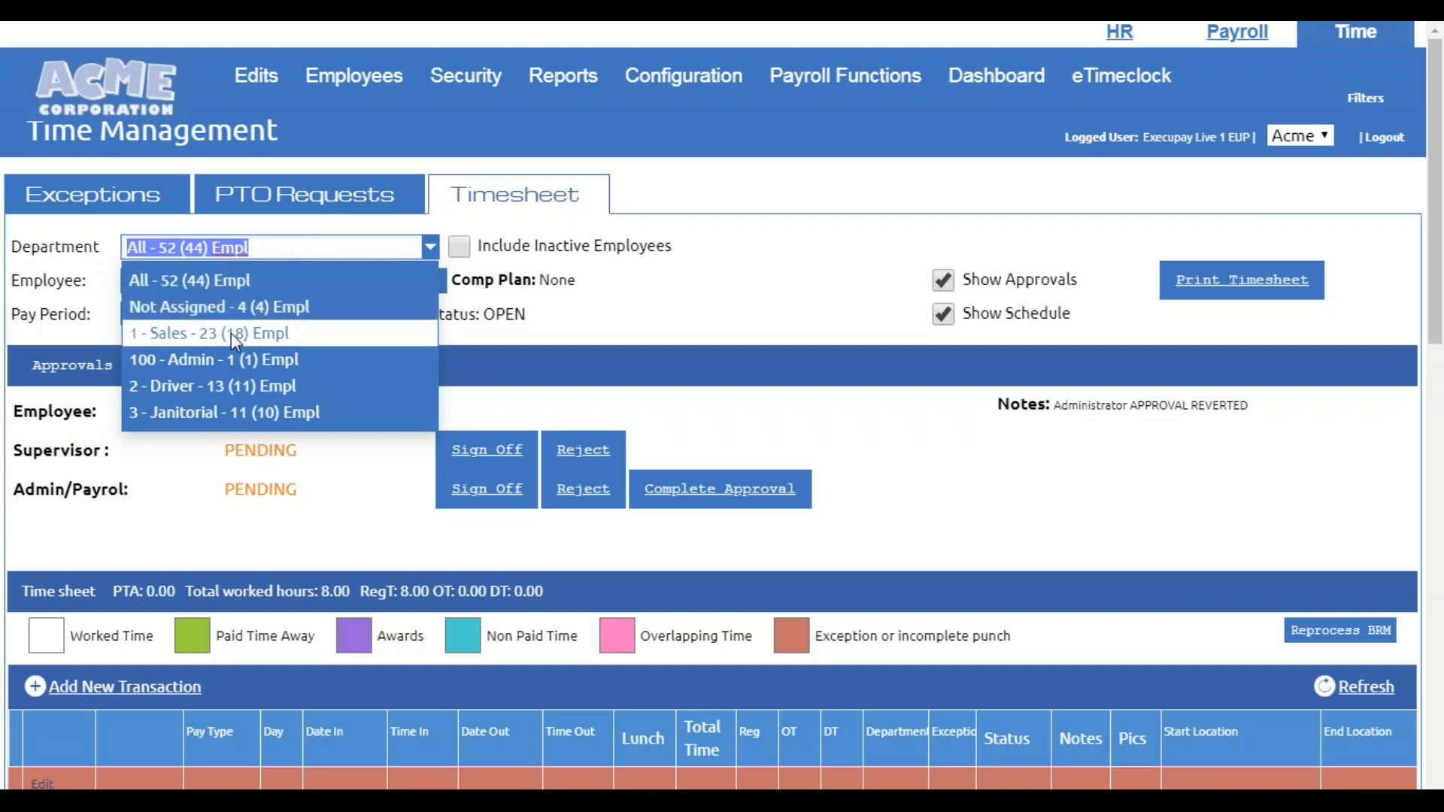
{"action": "left_click", "coordinate": [231, 333]}
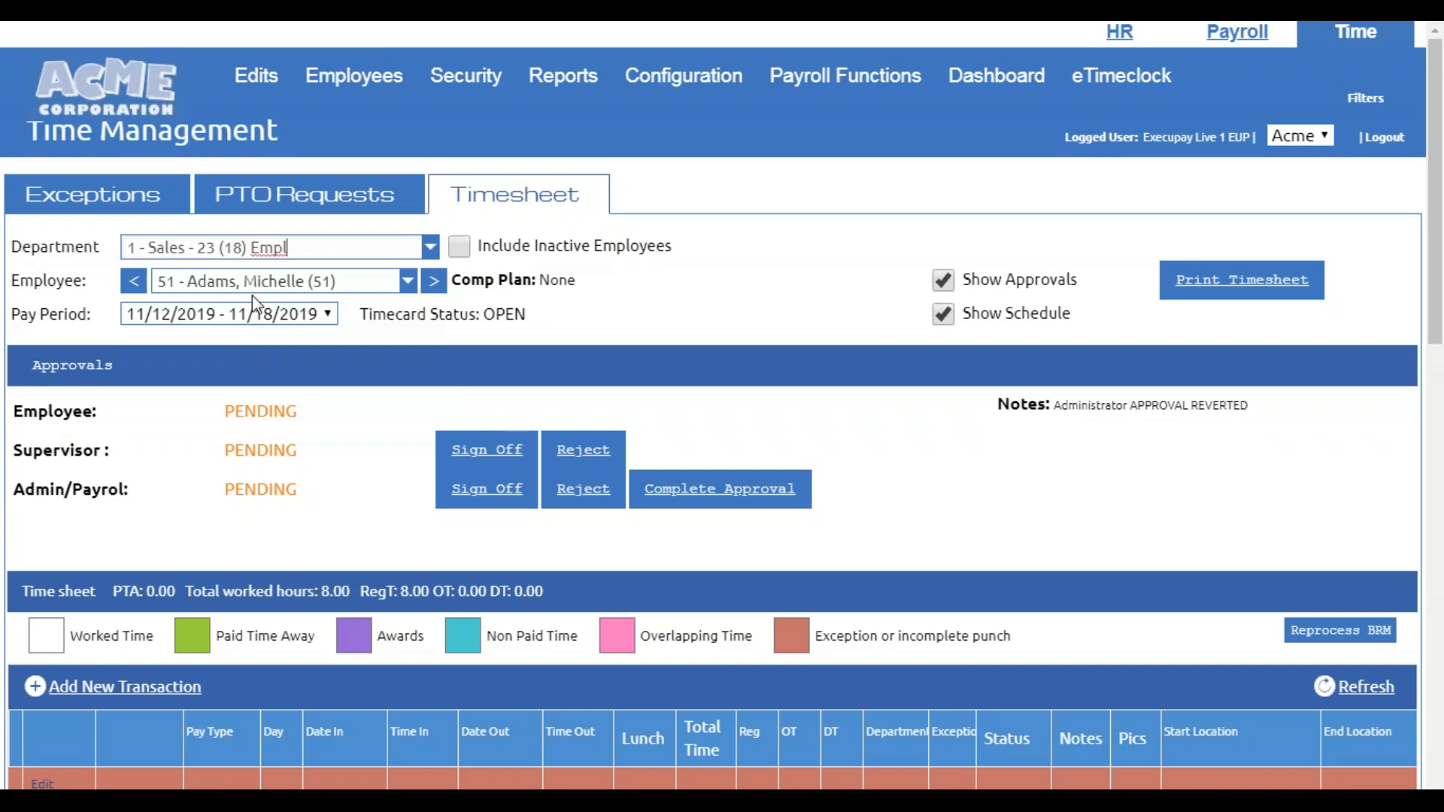
{"action": "left_click", "coordinate": [273, 280]}
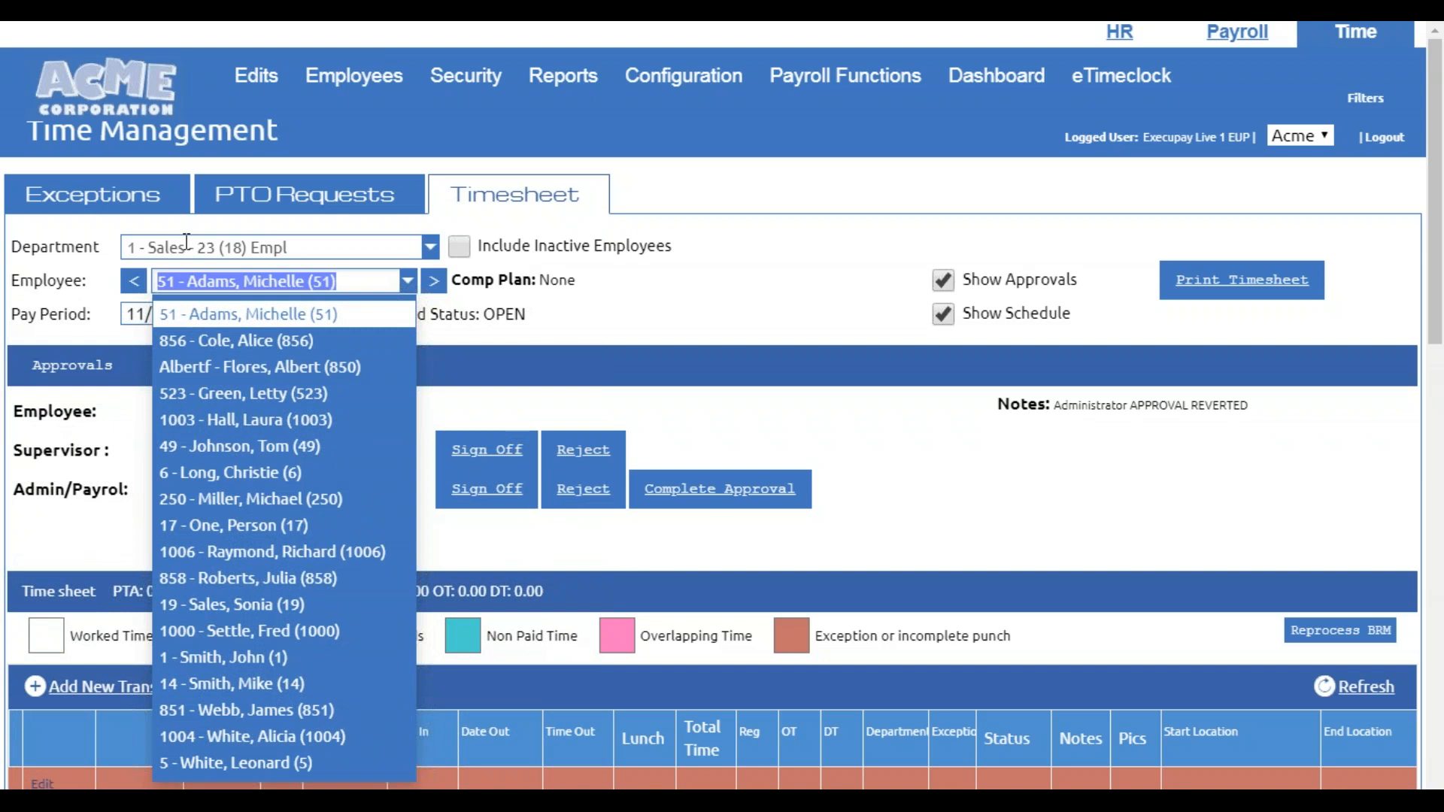
Set the department filter back to All and browse the full employee list
{"action": "left_click", "coordinate": [293, 241]}
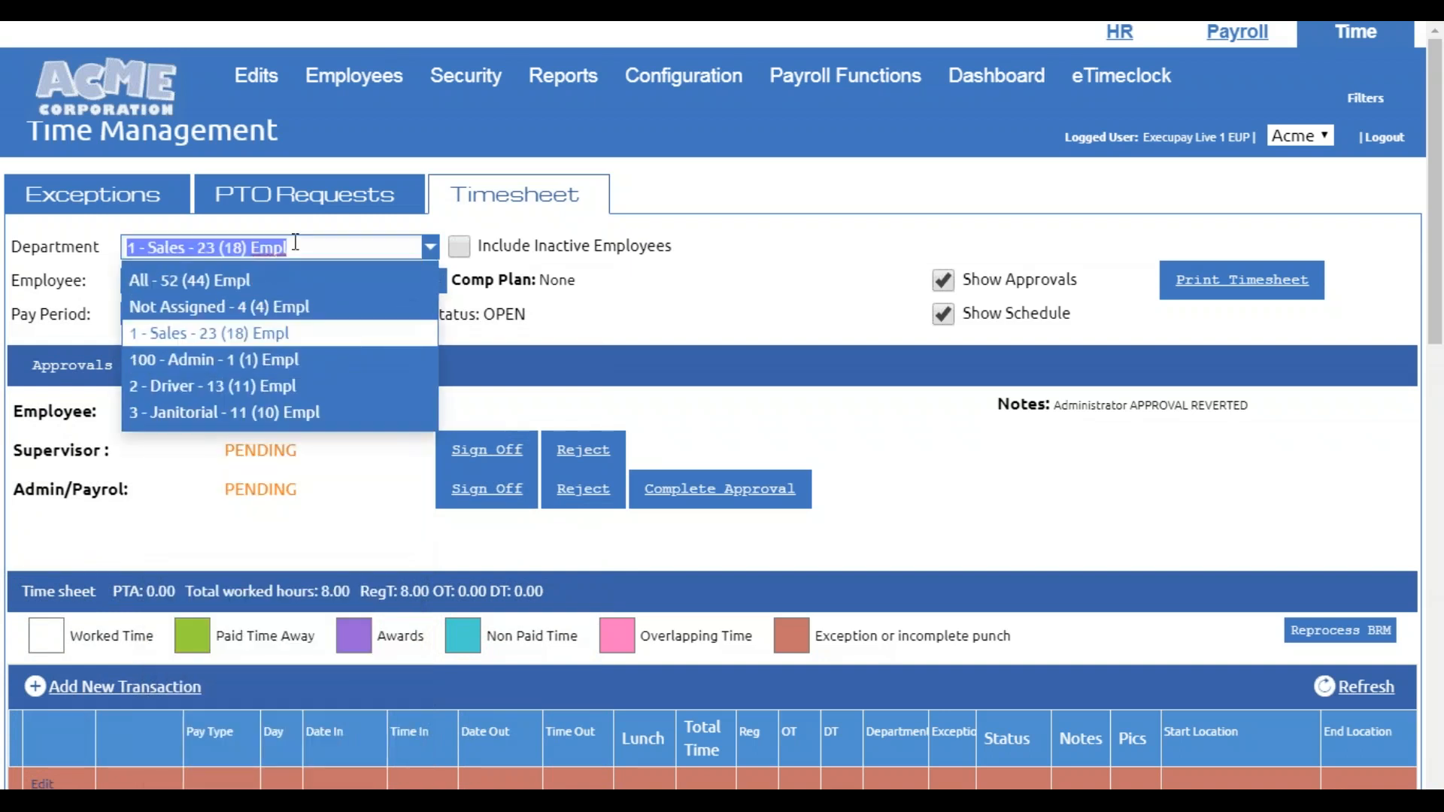
{"action": "left_click", "coordinate": [226, 289]}
{"action": "left_click", "coordinate": [227, 286]}
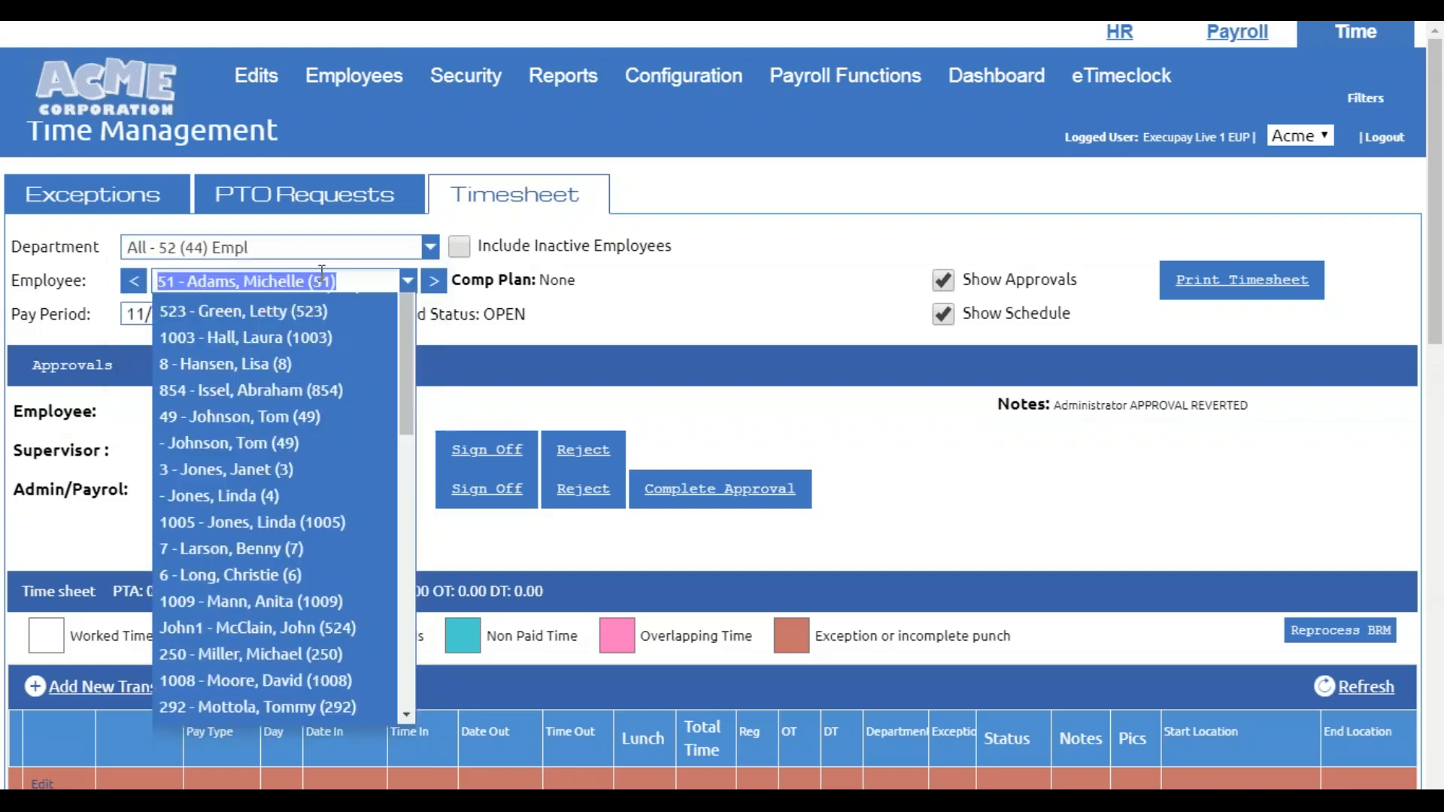
{"action": "scroll", "coordinate": [281, 417], "scroll_direction": "down", "scroll_amount": 5}
{"action": "scroll", "coordinate": [279, 428], "scroll_direction": "down", "scroll_amount": 3}
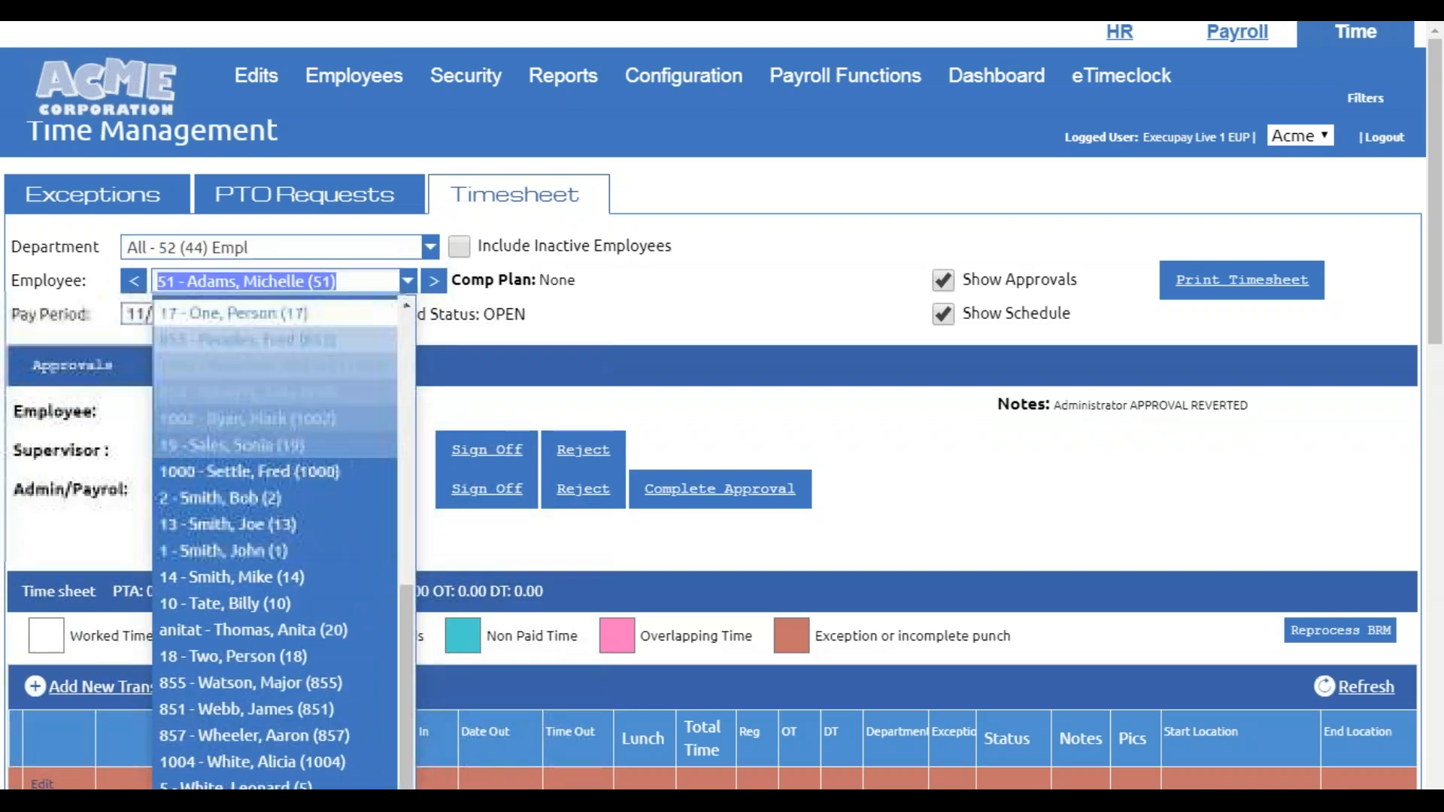
{"action": "left_click", "coordinate": [710, 288]}
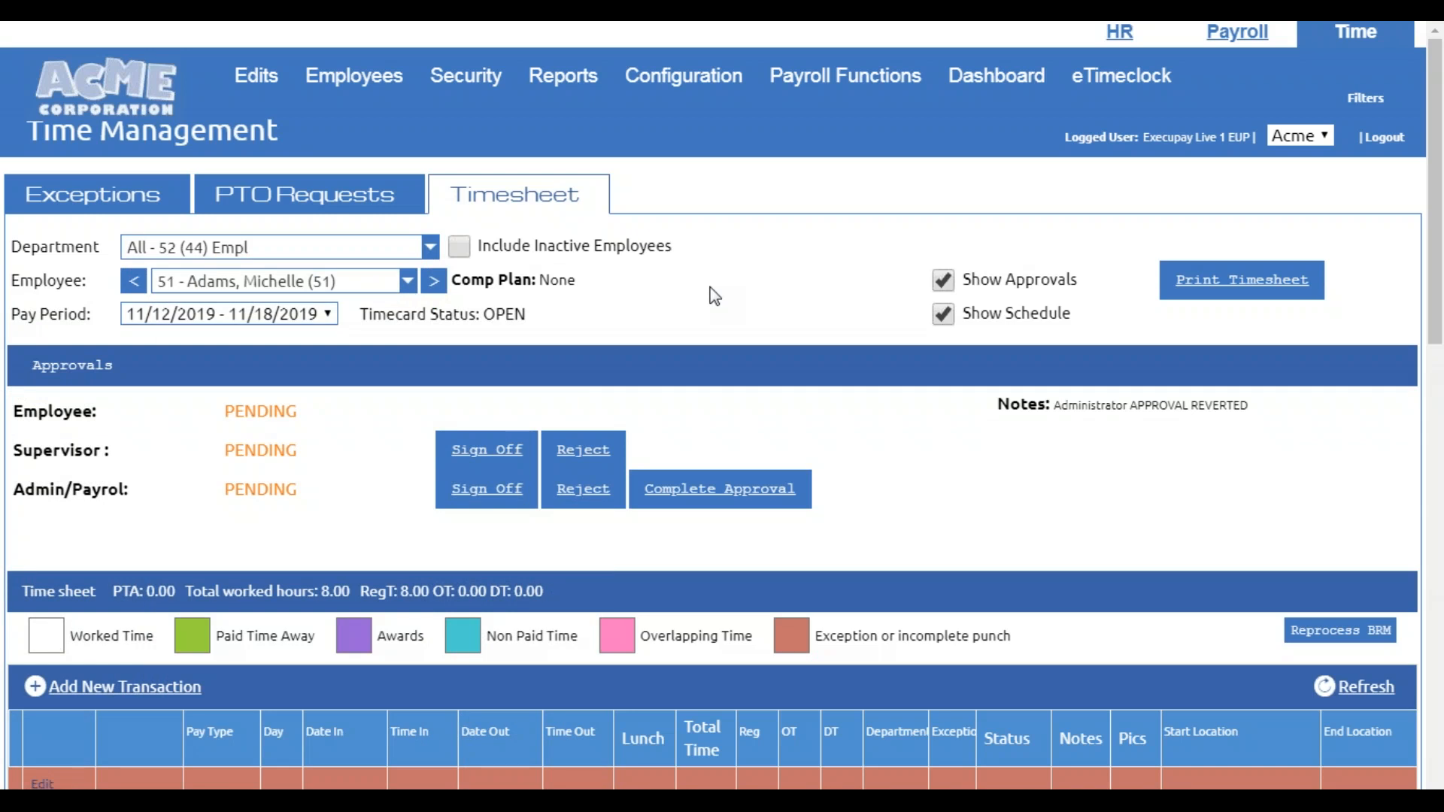
Include inactive employees to view them in the employee list, and exclude them again
{"action": "left_click", "coordinate": [459, 248]}
{"action": "left_click", "coordinate": [364, 281]}
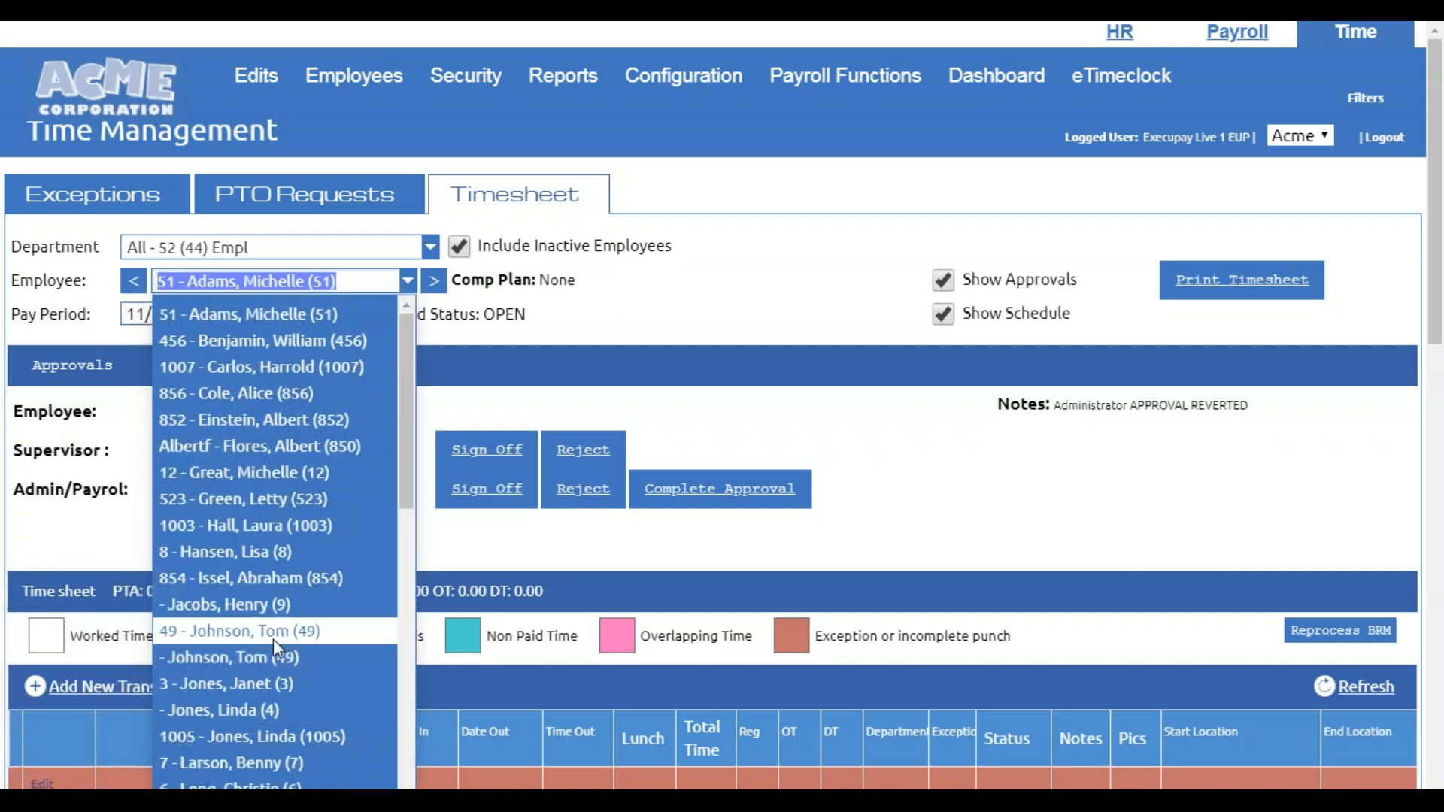
{"action": "left_click", "coordinate": [459, 246]}
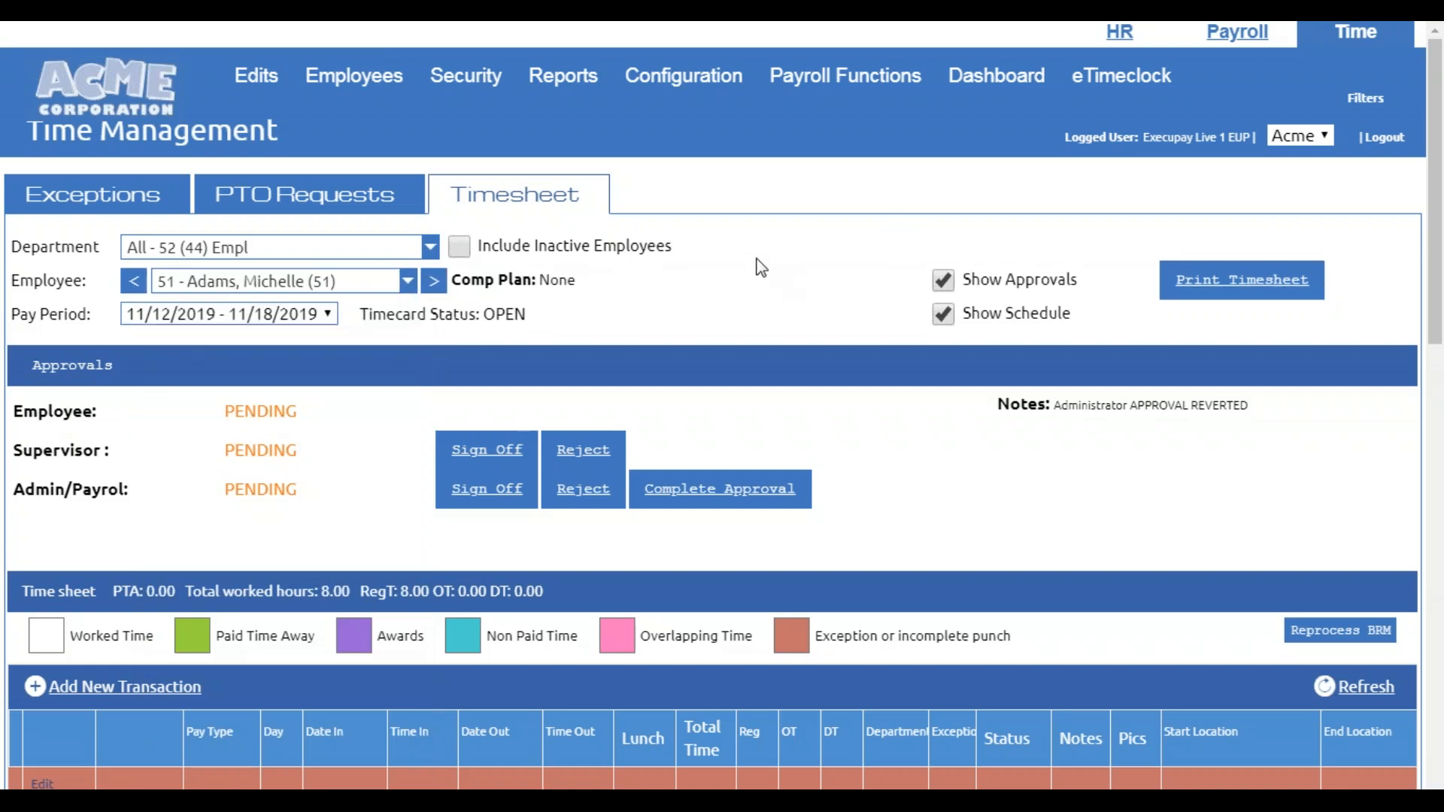
Start a new PTO request for the employee who has pending vacation requests on 12/23/2019 and 12/24/2019
{"action": "left_click", "coordinate": [308, 201]}
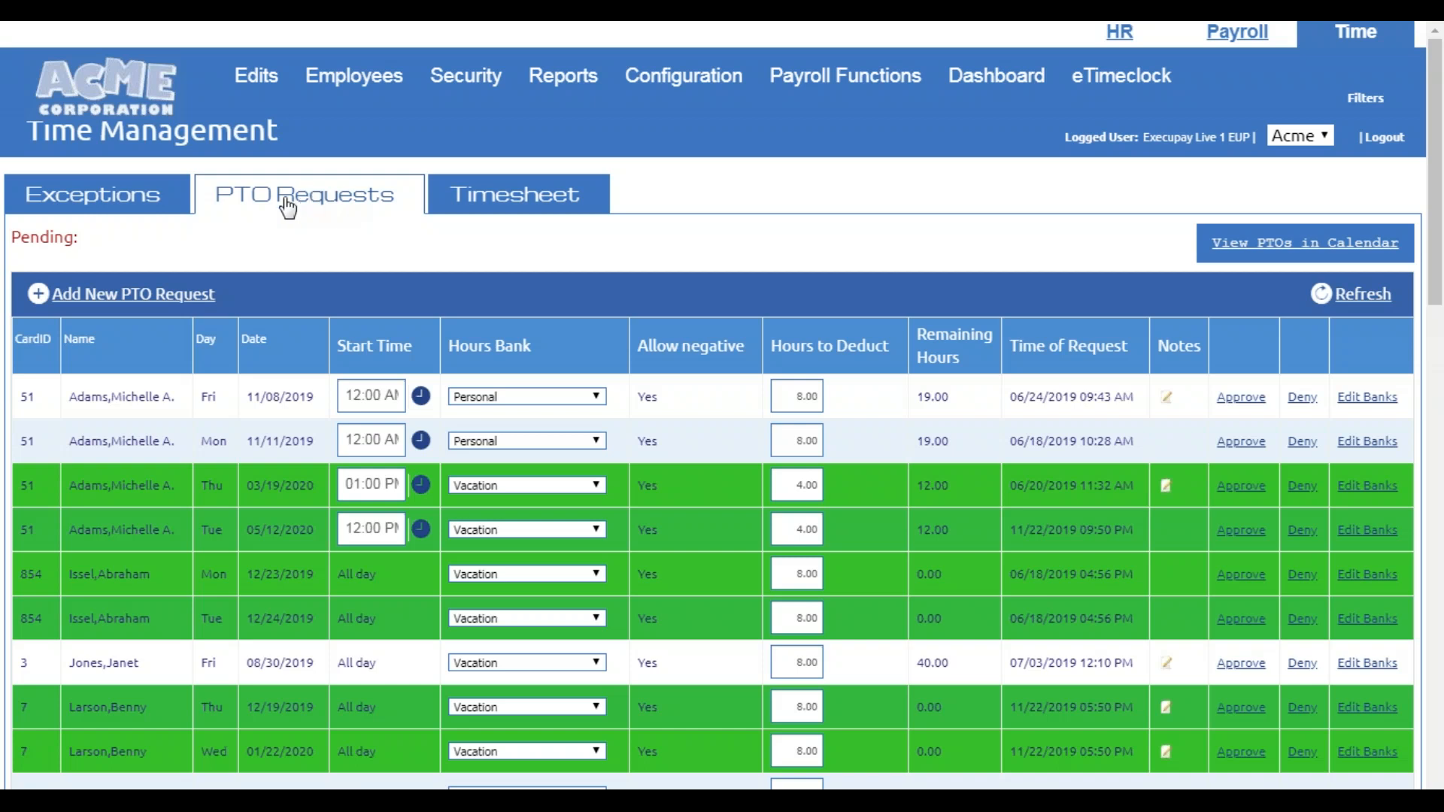
{"action": "left_click", "coordinate": [129, 297]}
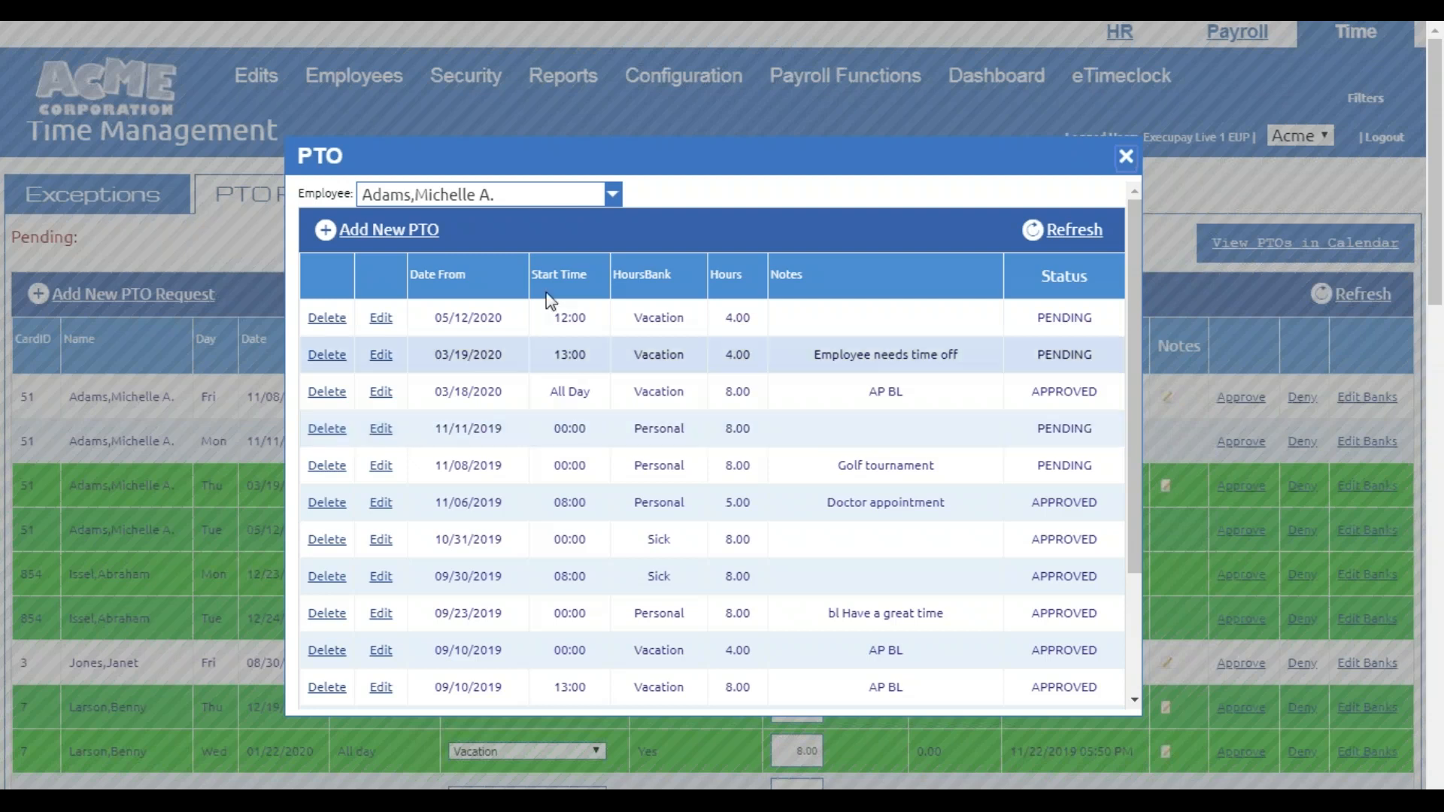
{"action": "left_click", "coordinate": [562, 194]}
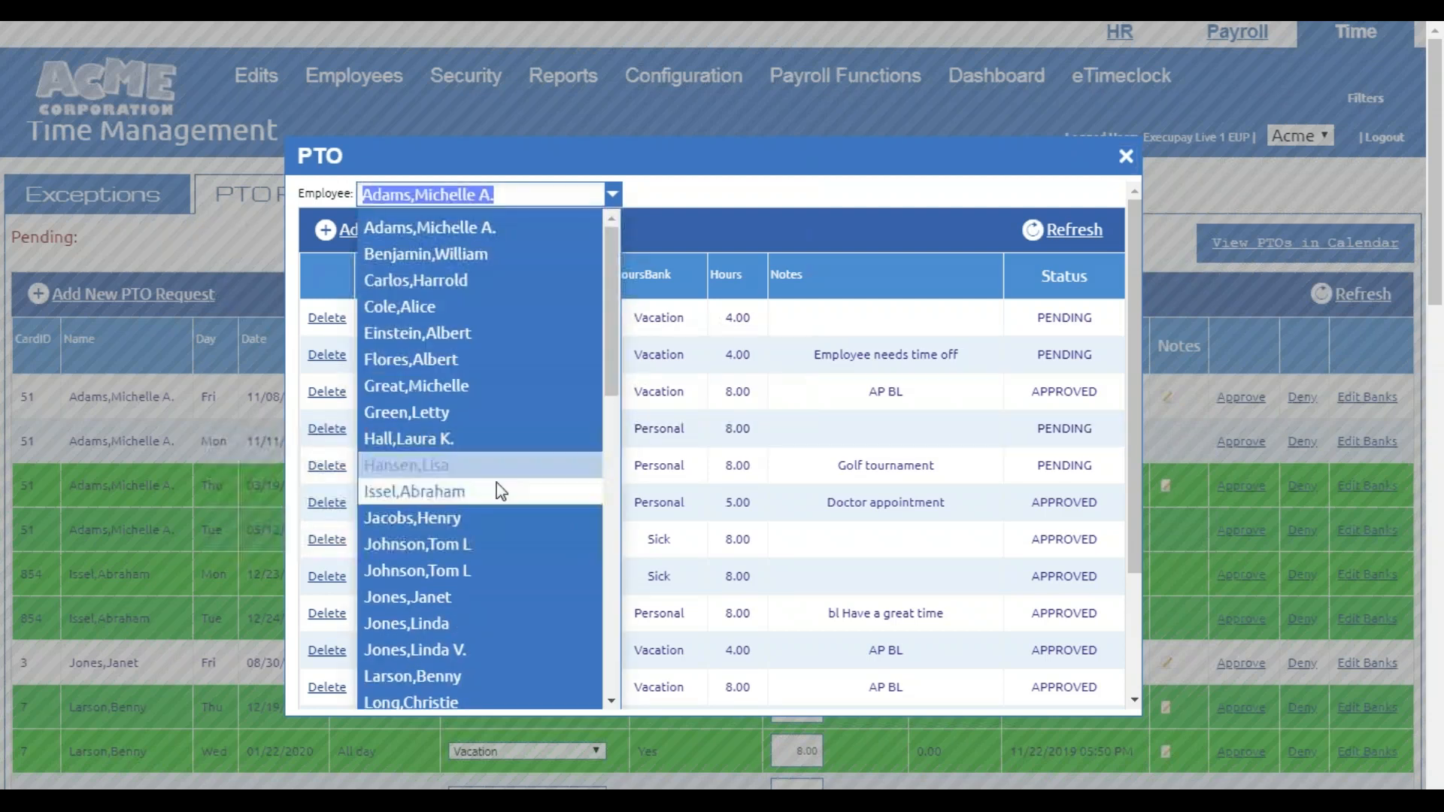
{"action": "left_click", "coordinate": [499, 490]}
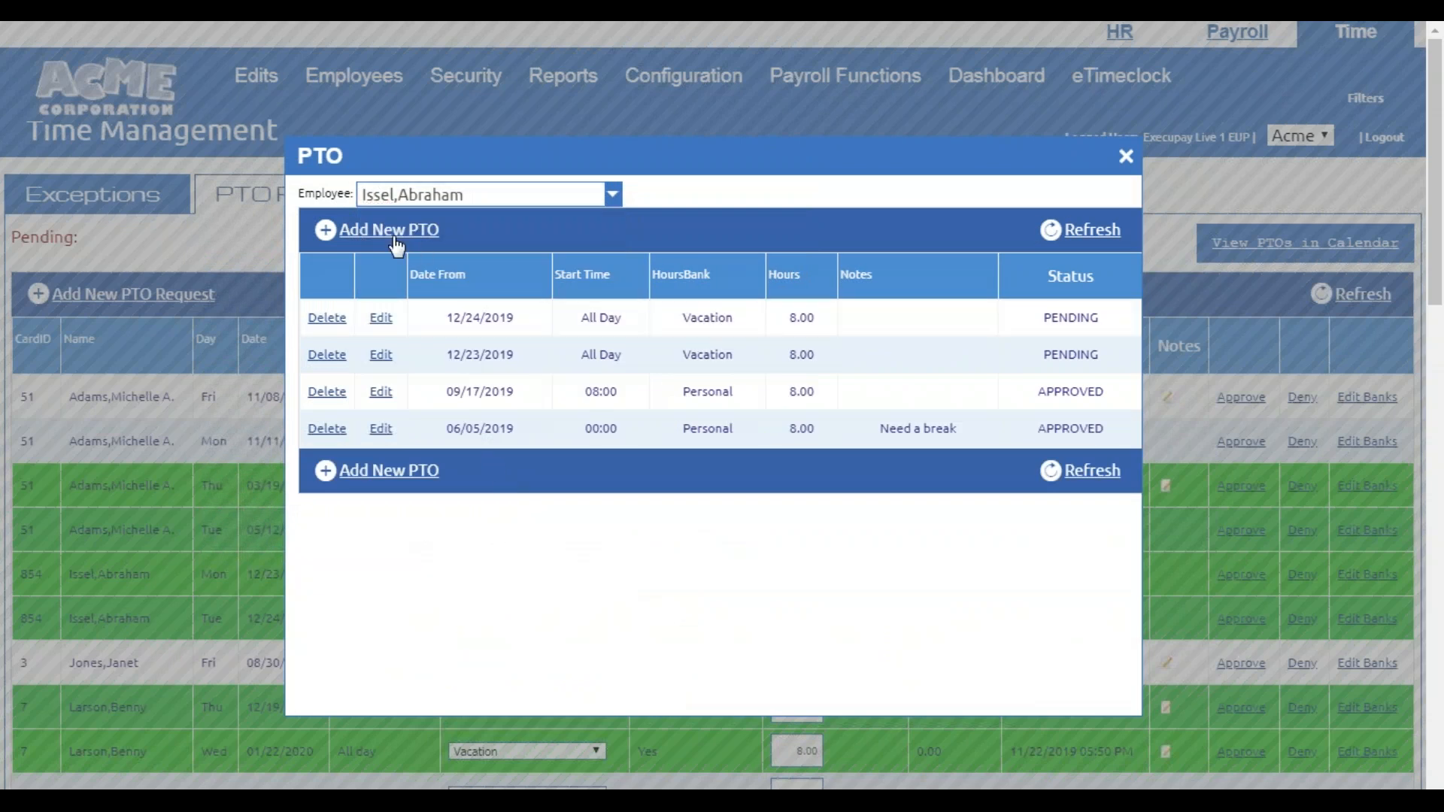
{"action": "left_click", "coordinate": [393, 233]}
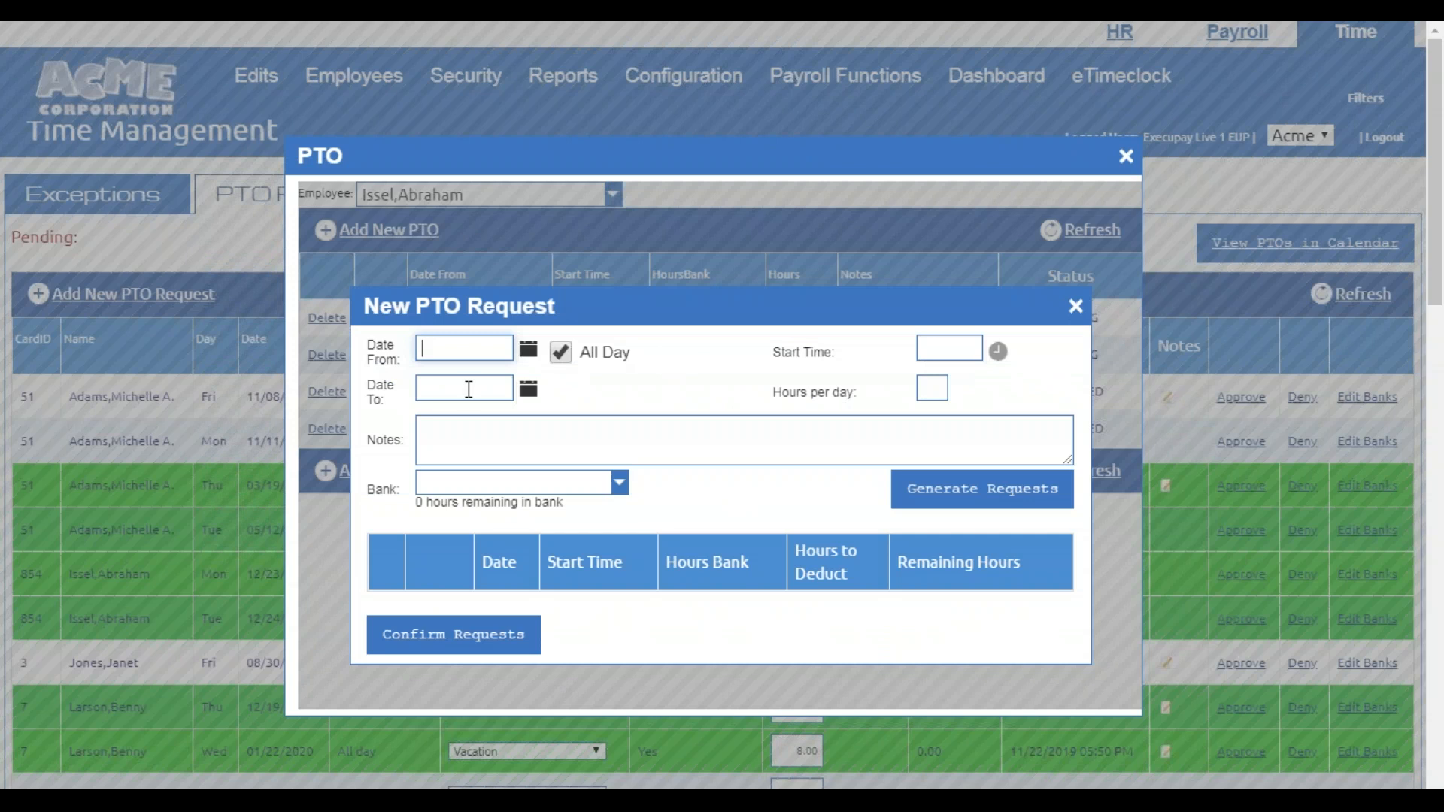
Set the all-day PTO request's dates to 11/27/2019 with 8 hours per day from the Personal bank
{"action": "left_click", "coordinate": [529, 348]}
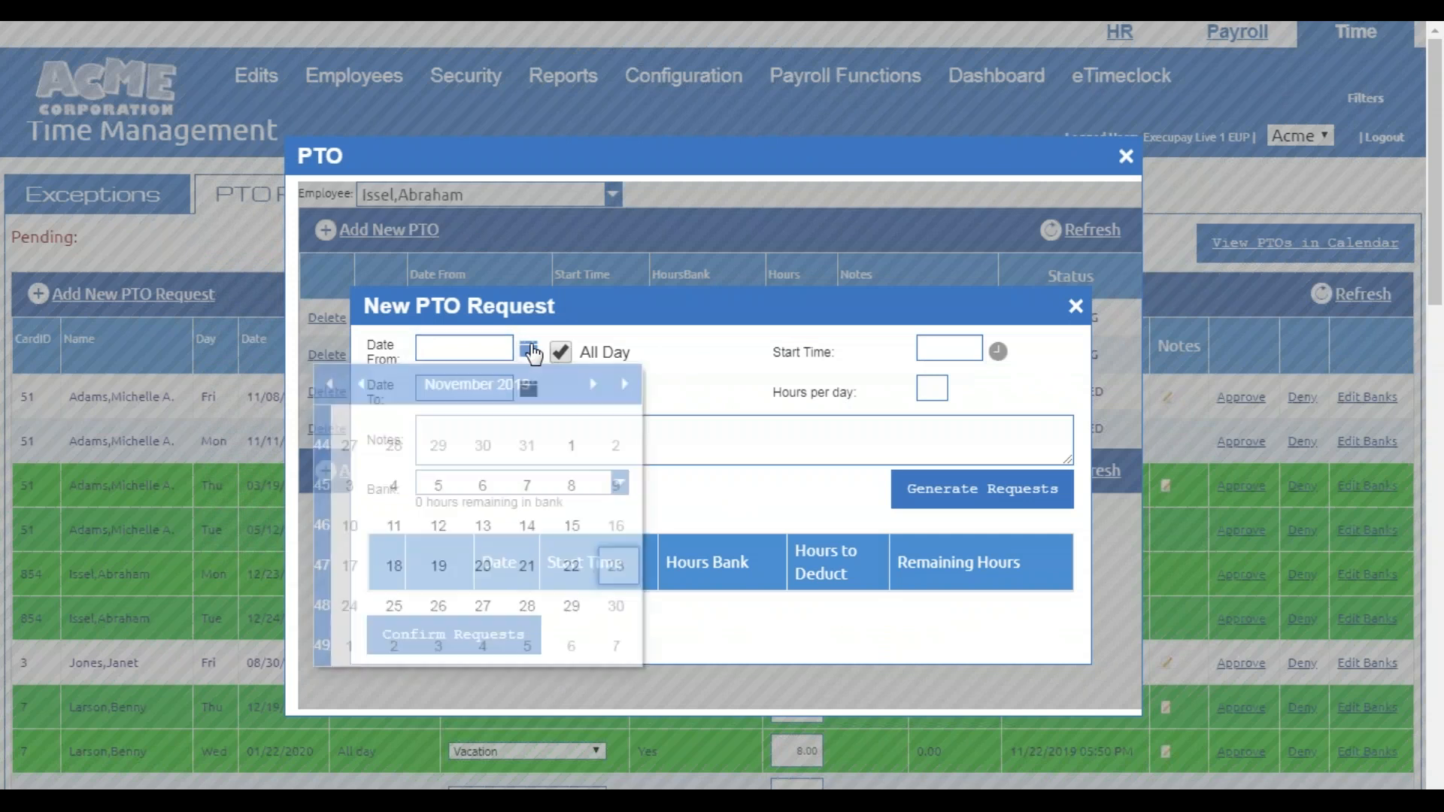
{"action": "left_click", "coordinate": [482, 606]}
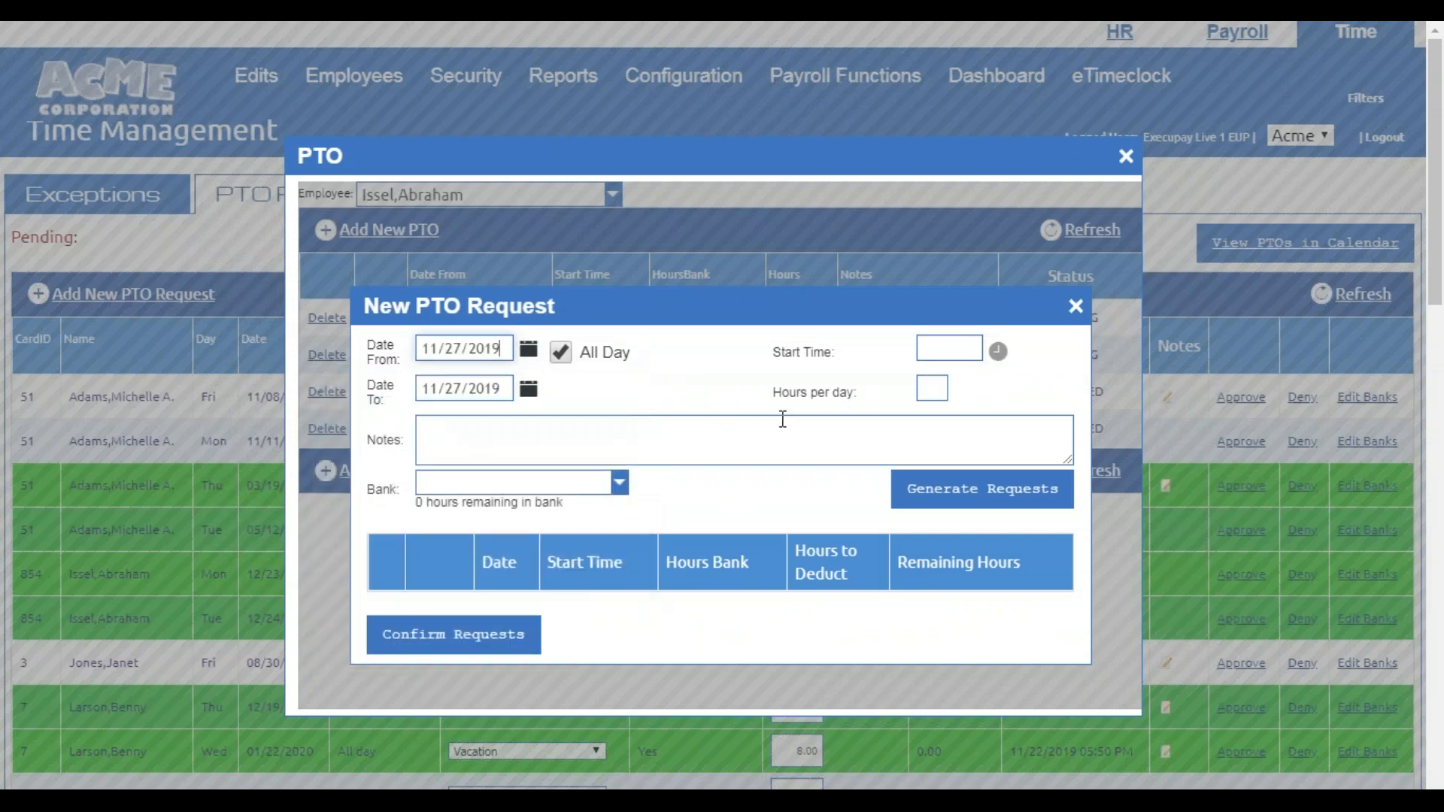
{"action": "left_click", "coordinate": [932, 392]}
{"action": "type", "text": "8"}
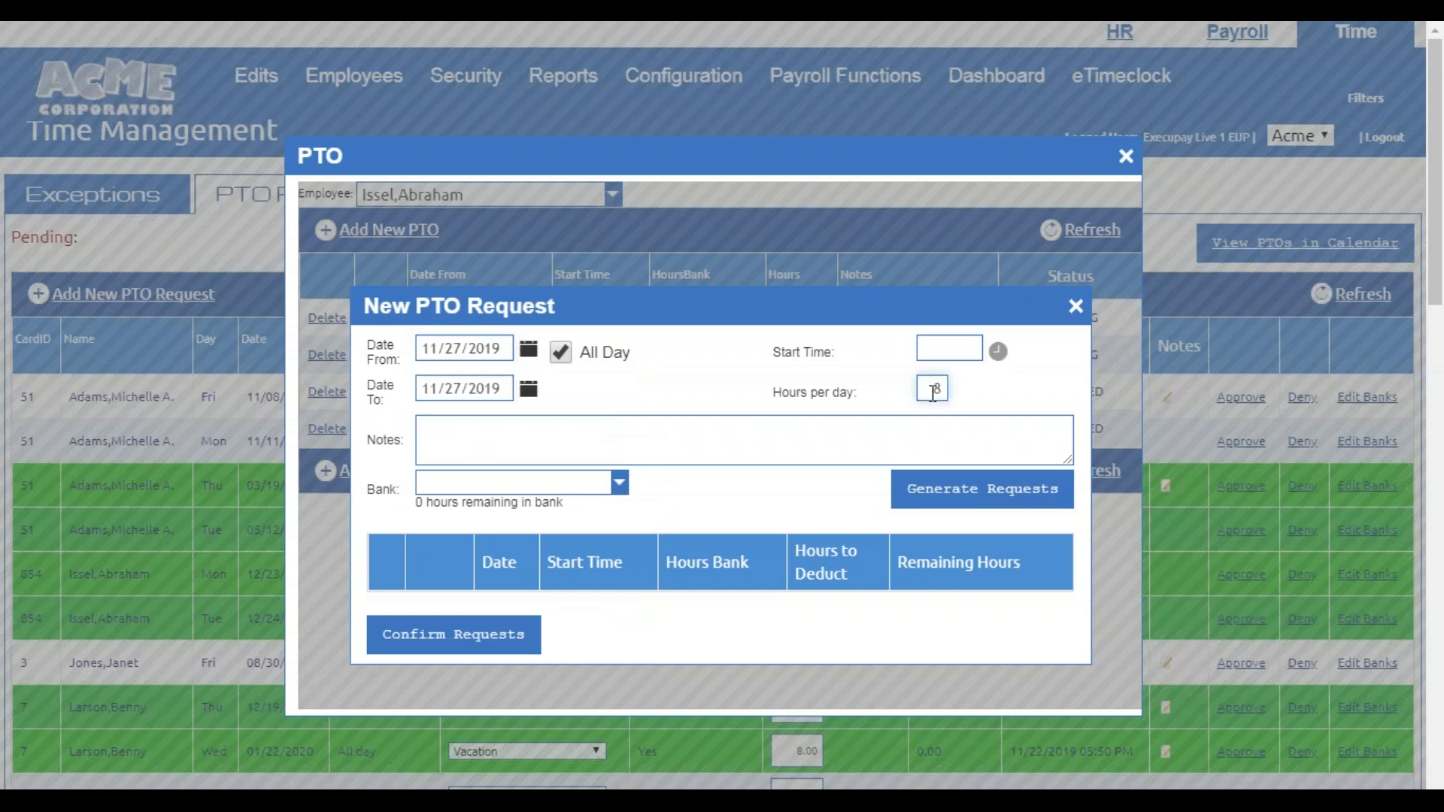
{"action": "left_click", "coordinate": [711, 437]}
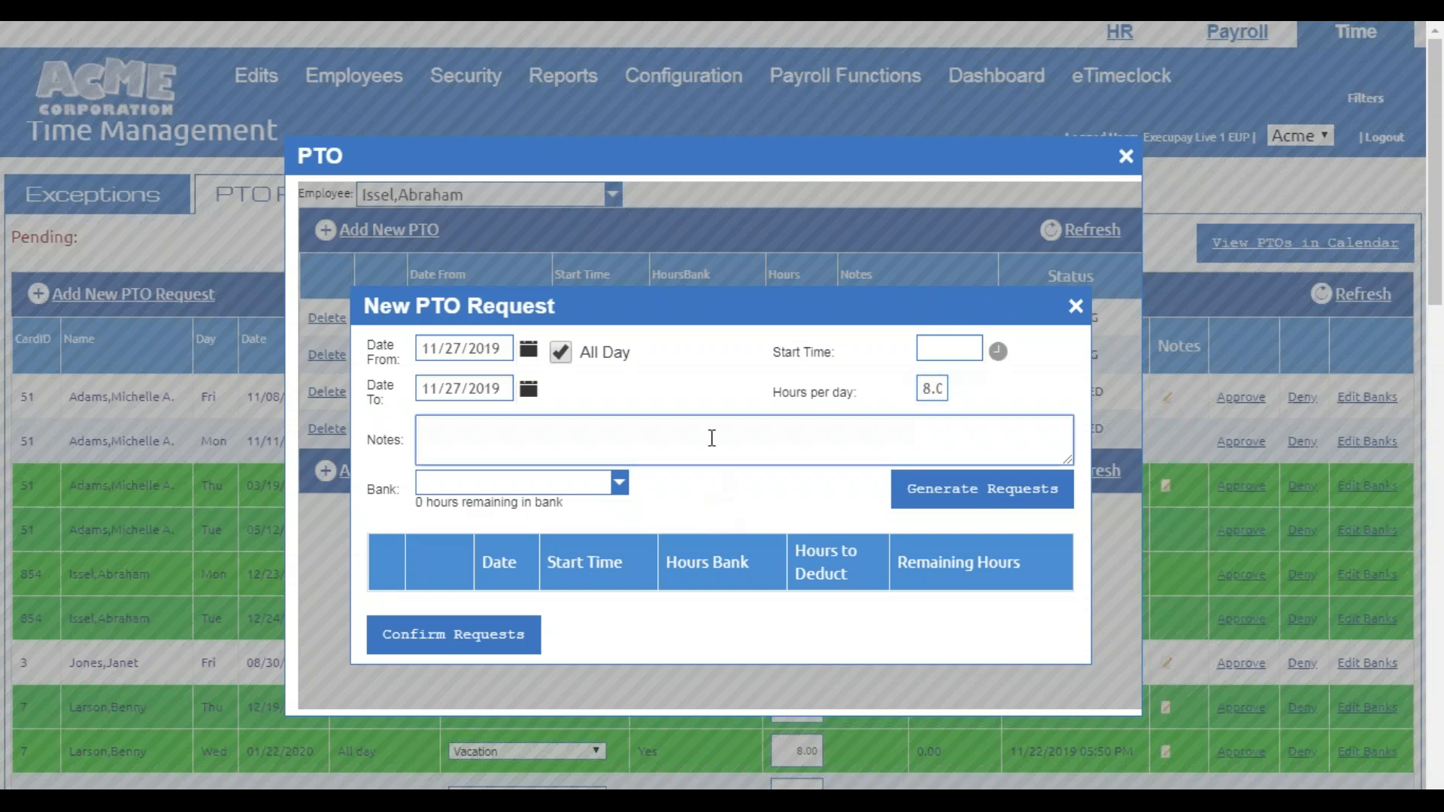
{"action": "left_click", "coordinate": [574, 488]}
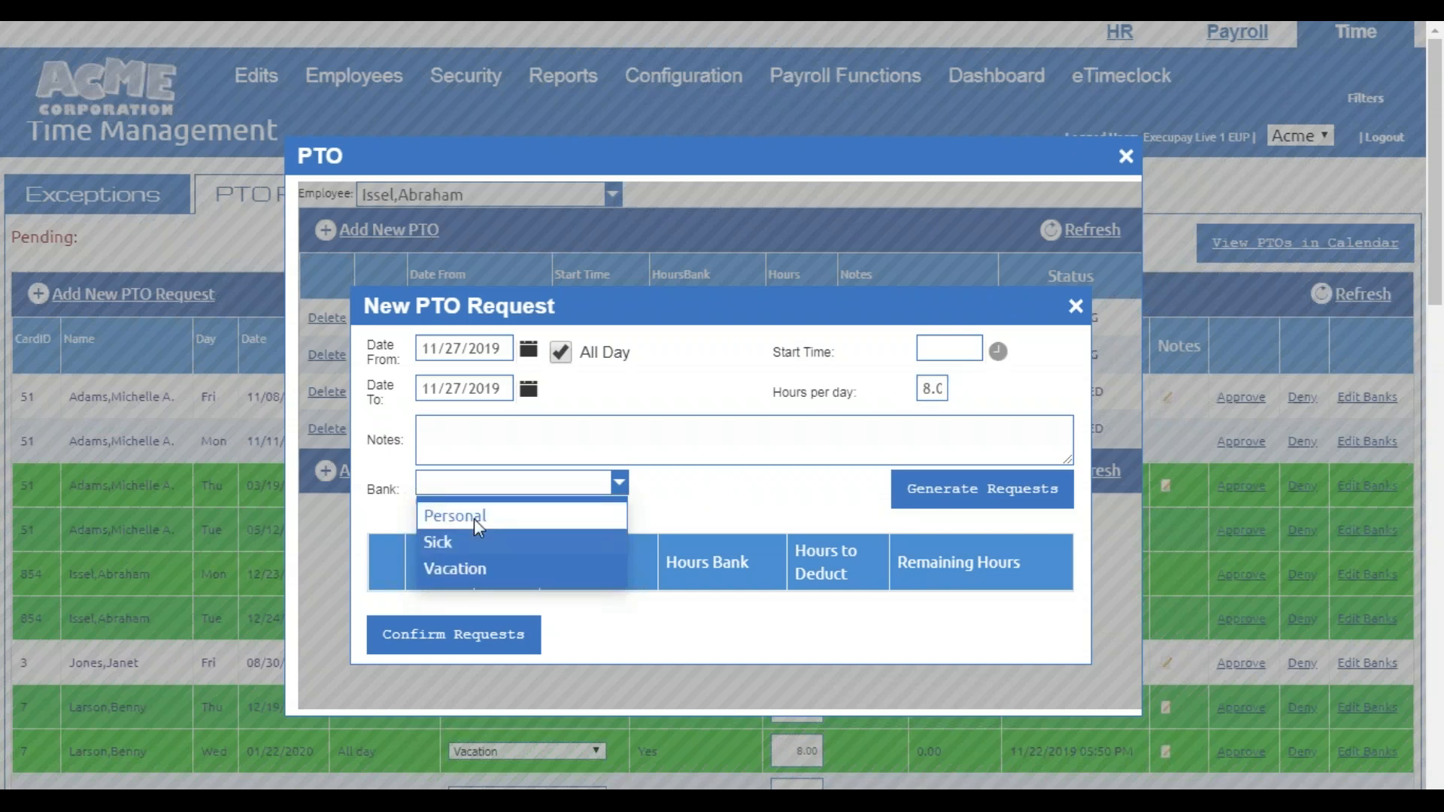
{"action": "left_click", "coordinate": [474, 518]}
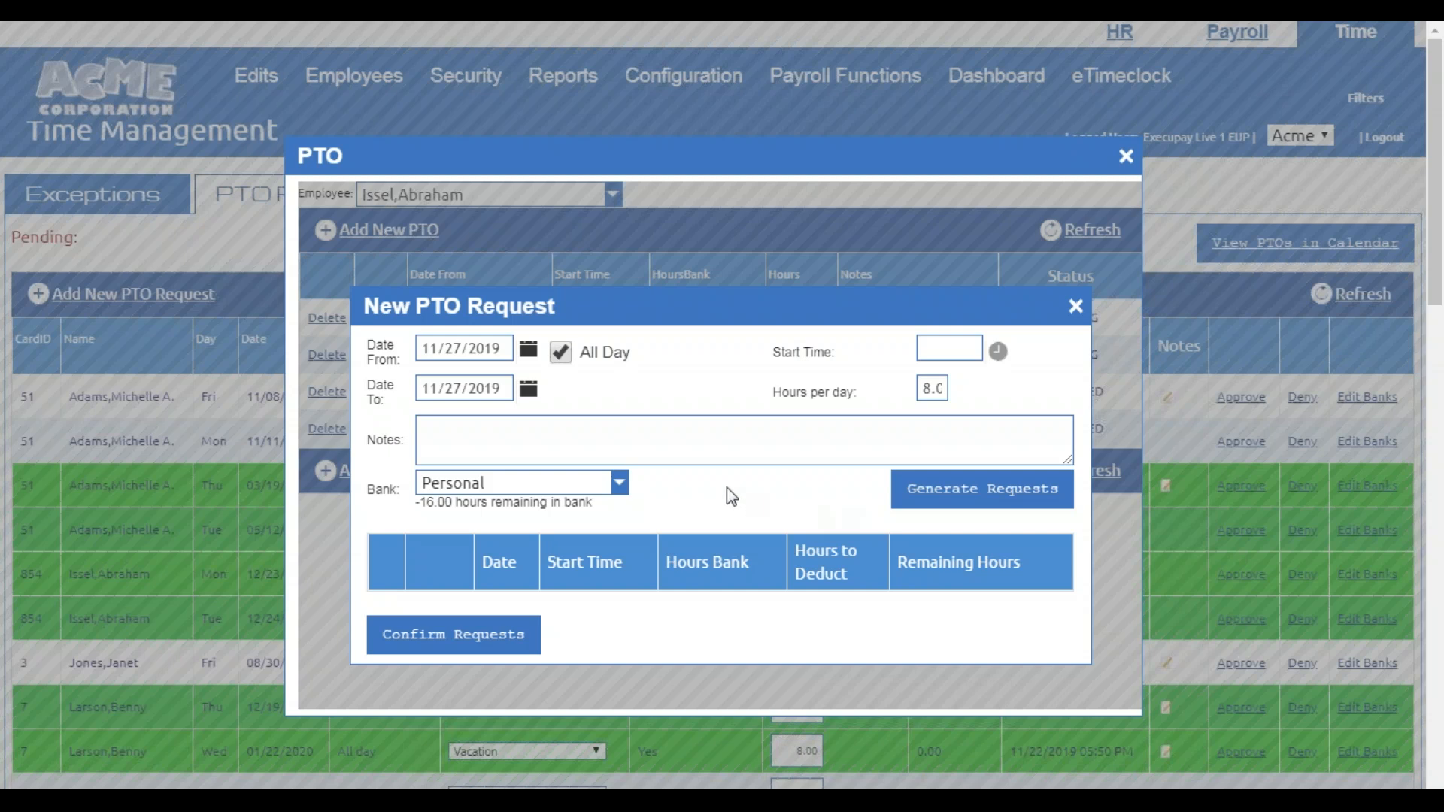
Add the note "I need a little break." to the PTO request
{"action": "left_click", "coordinate": [625, 435]}
{"action": "type", "text": "I need "}
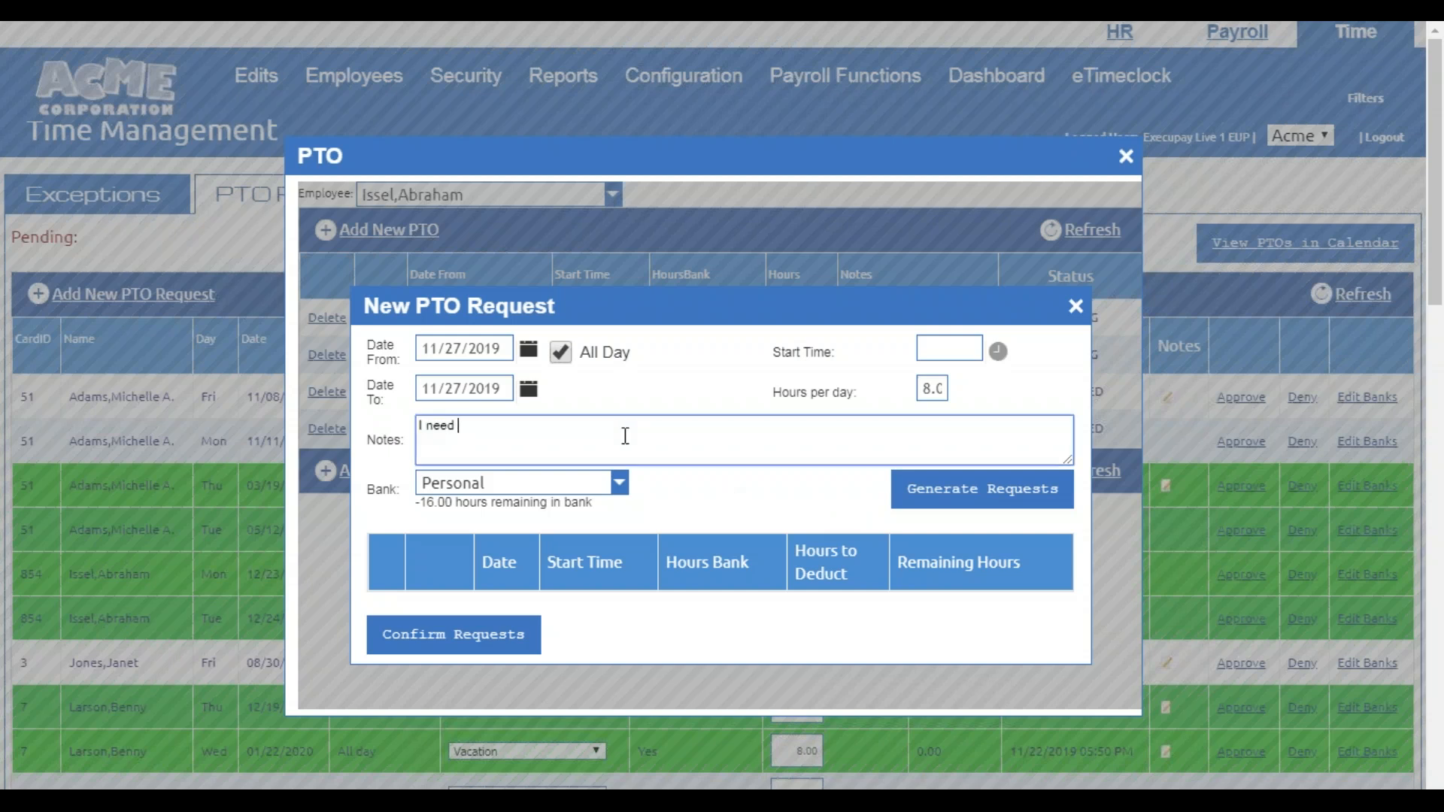
{"action": "type", "text": "a little break."}
Make the PTO request a partial day starting at 01:00 PM with 4 hours per day and generate the request
{"action": "left_click", "coordinate": [560, 353]}
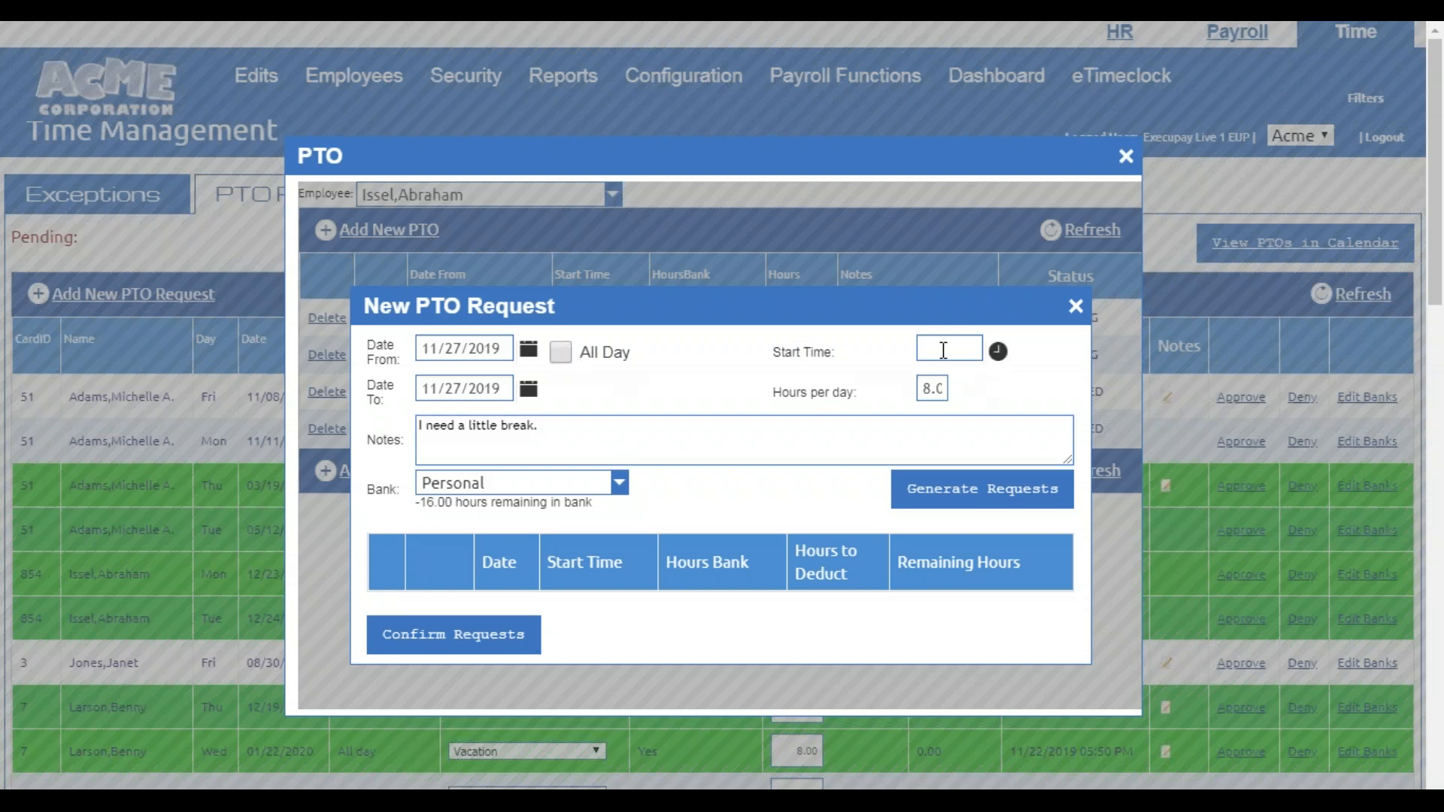
{"action": "left_click", "coordinate": [998, 351]}
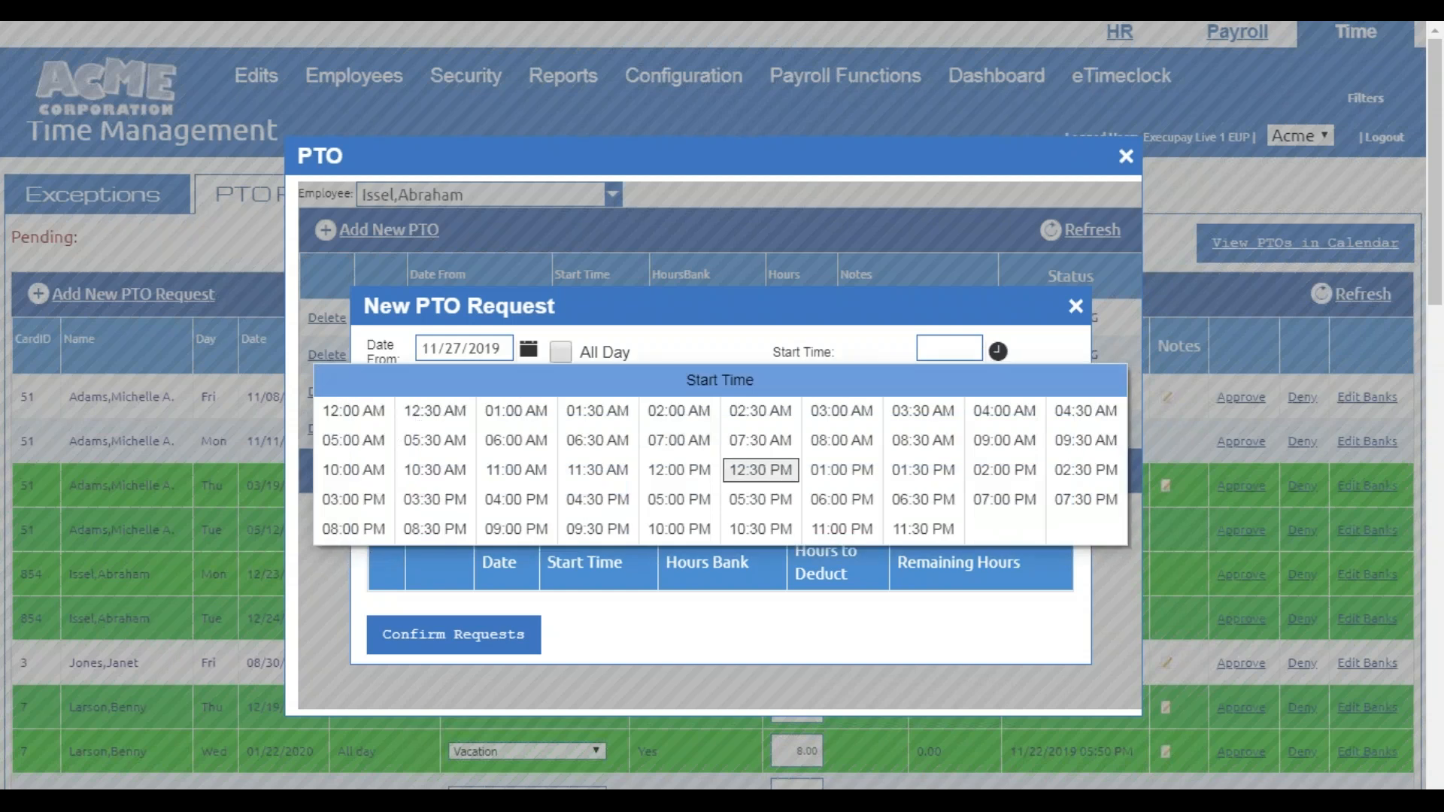
{"action": "left_click", "coordinate": [827, 475]}
{"action": "left_click", "coordinate": [931, 389]}
{"action": "type", "text": "4"}
{"action": "left_click", "coordinate": [1015, 387]}
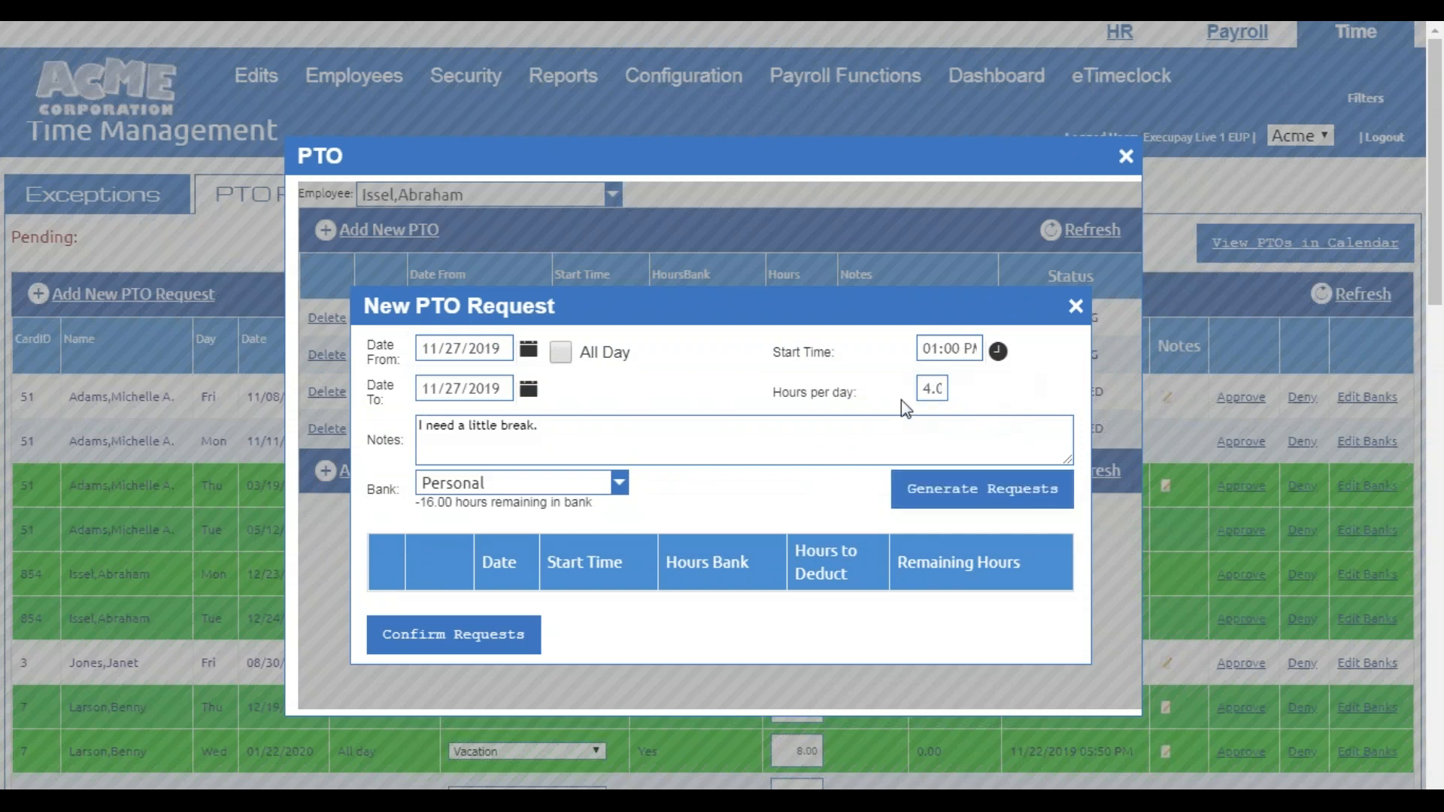
{"action": "left_click", "coordinate": [956, 491]}
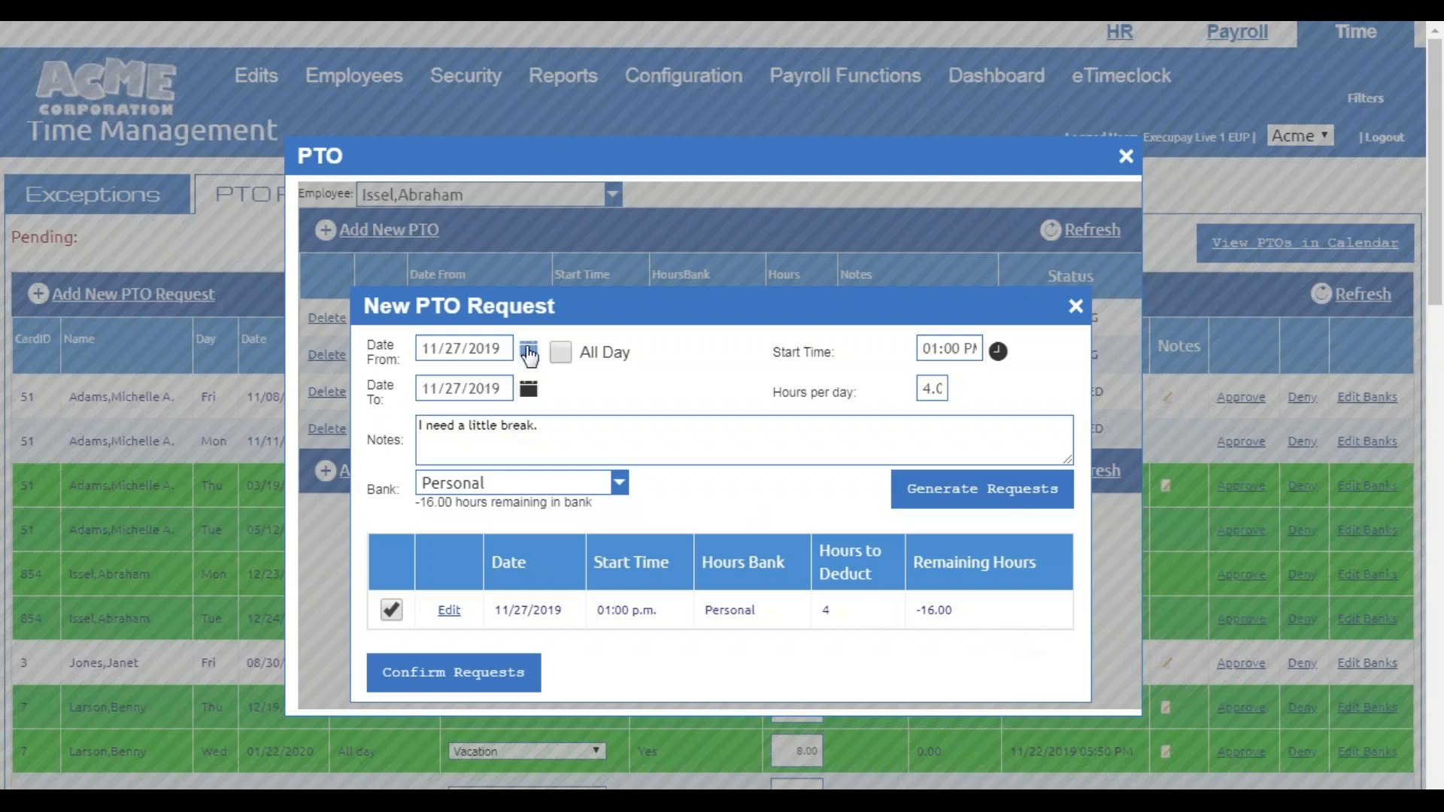
Go back through the PTO form's date and notes fields and change the bank selection to Sick
{"action": "left_click", "coordinate": [483, 346]}
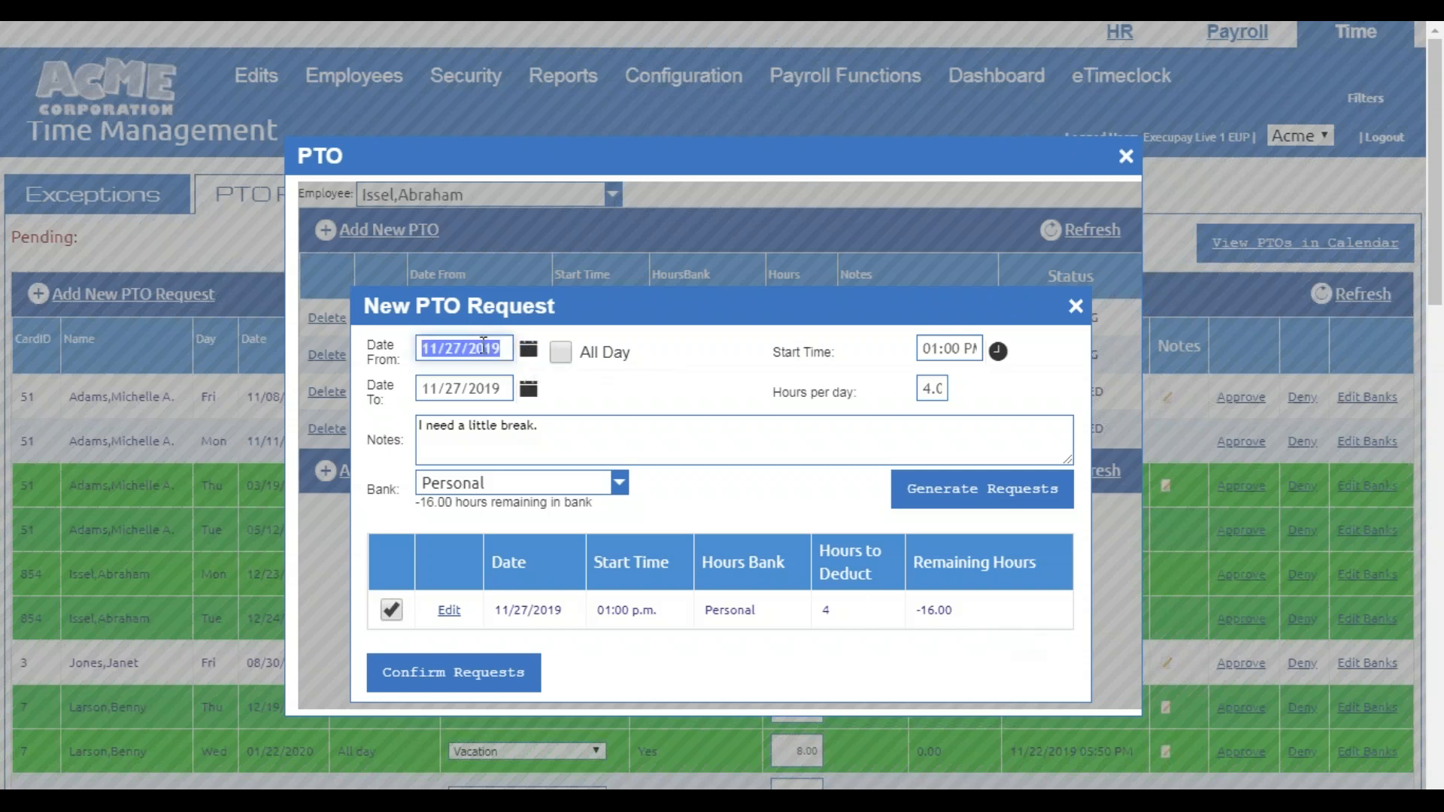
{"action": "left_click", "coordinate": [479, 388]}
{"action": "left_click", "coordinate": [623, 459]}
{"action": "left_click", "coordinate": [619, 482]}
{"action": "left_click", "coordinate": [523, 544]}
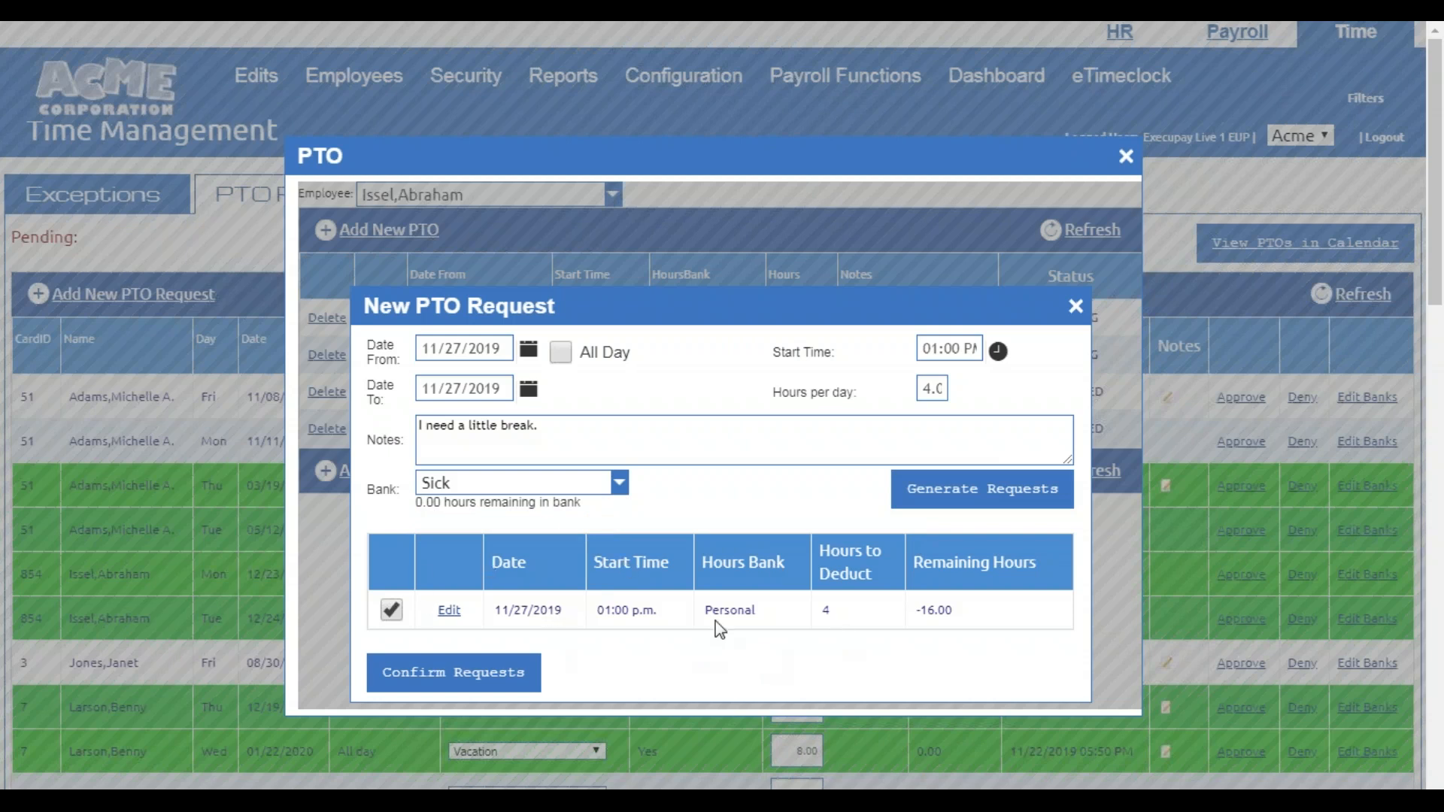
Confirm the generated 11/27/2019 PTO request and dismiss the save message
{"action": "left_click", "coordinate": [455, 673]}
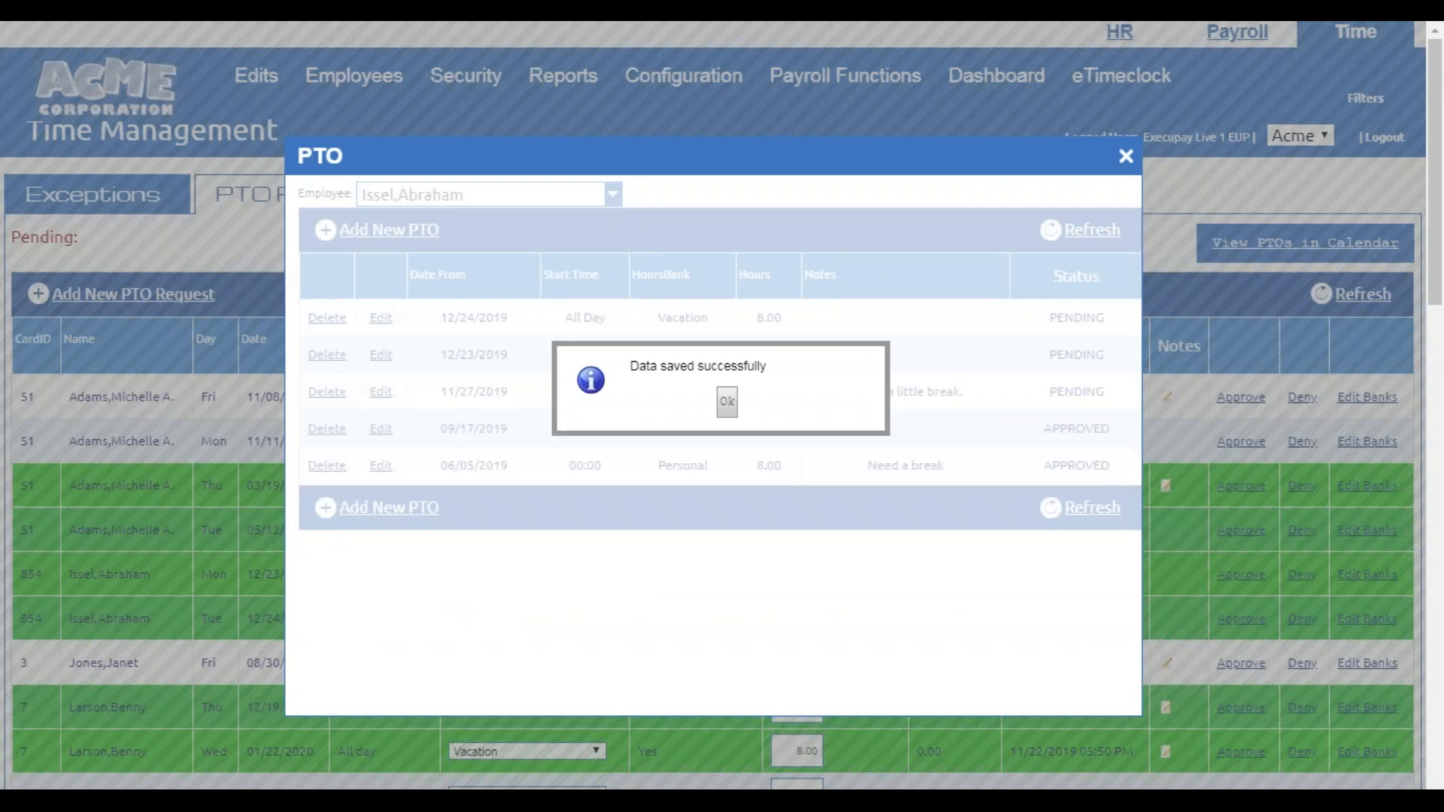
{"action": "left_click", "coordinate": [726, 402]}
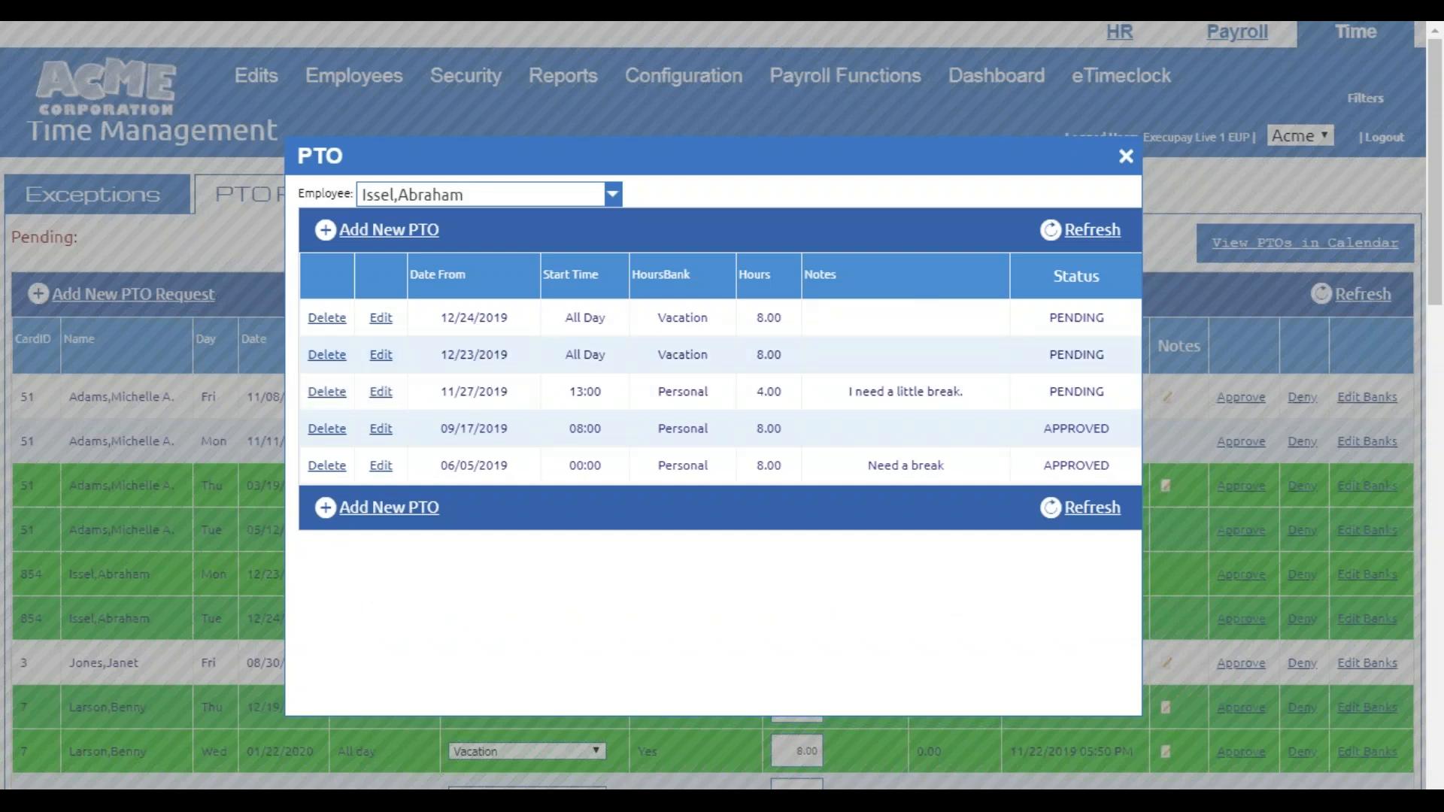
Close the employee's PTO list and review the timesheet transactions for pay period 11/12/2019 - 11/18/2019
{"action": "left_click", "coordinate": [1126, 159]}
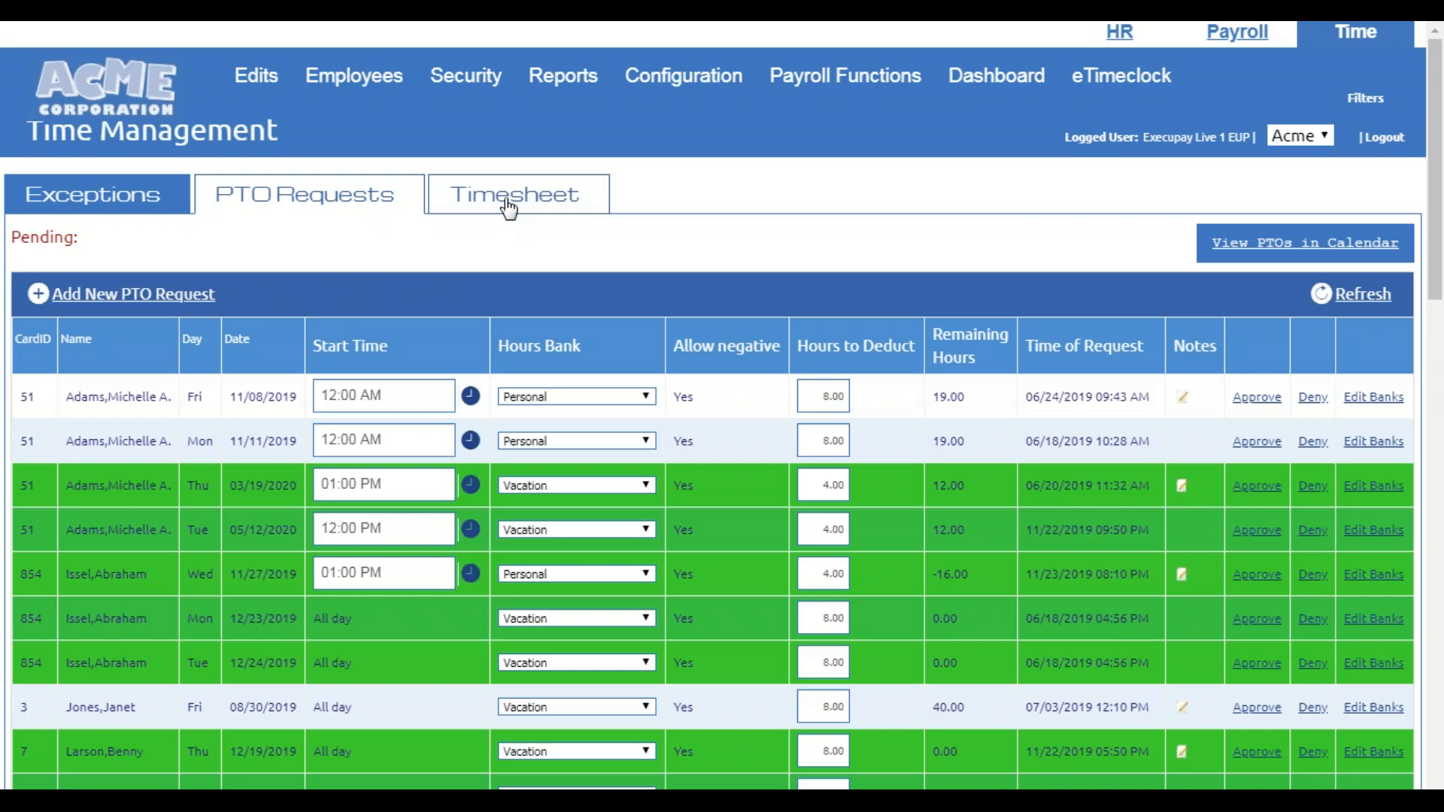
{"action": "left_click", "coordinate": [506, 205]}
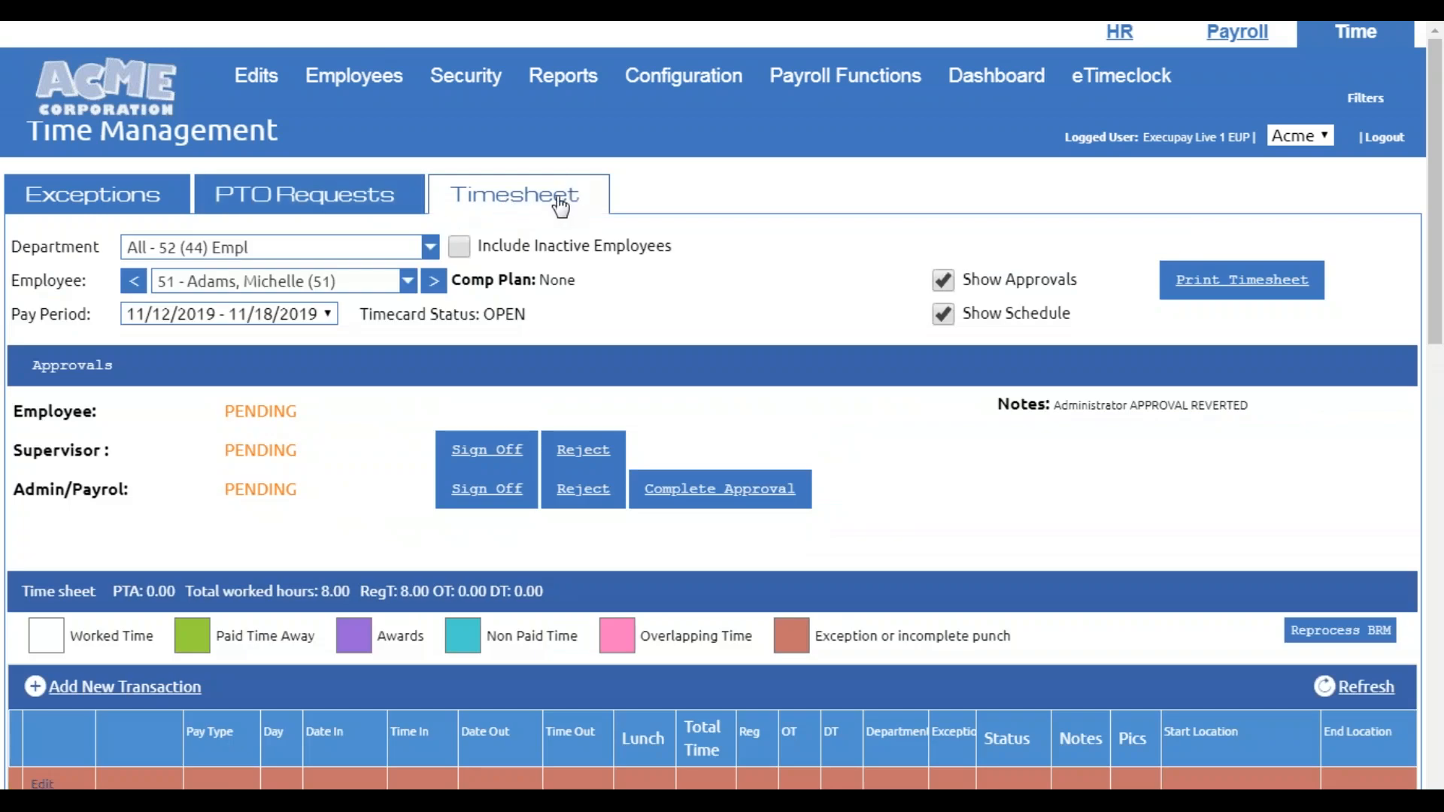
{"action": "scroll", "coordinate": [555, 208], "scroll_direction": "down", "scroll_amount": 2}
{"action": "scroll", "coordinate": [132, 267], "scroll_direction": "down", "scroll_amount": 5}
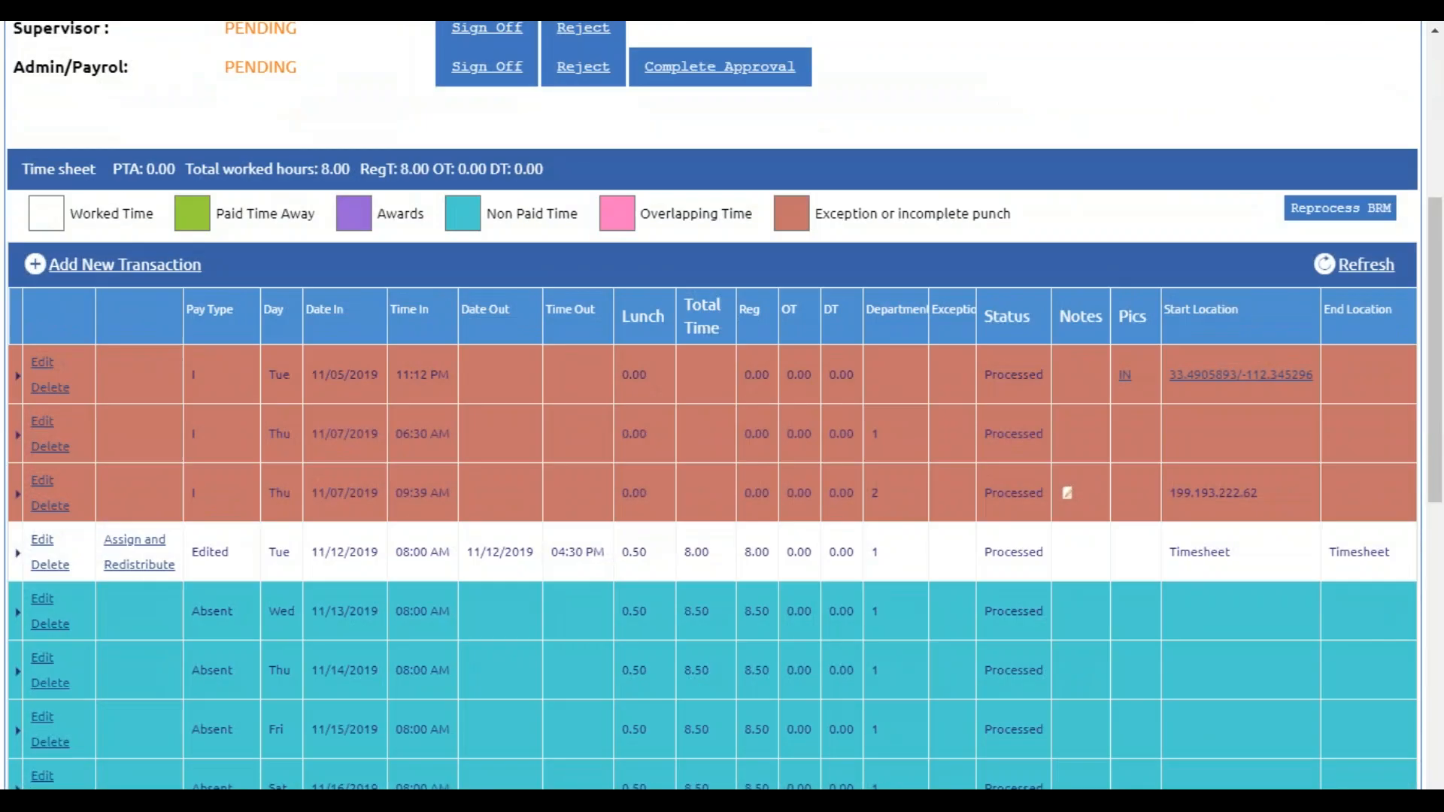
{"action": "left_click_drag", "start_coordinate": [210, 265], "coordinate": [54, 267]}
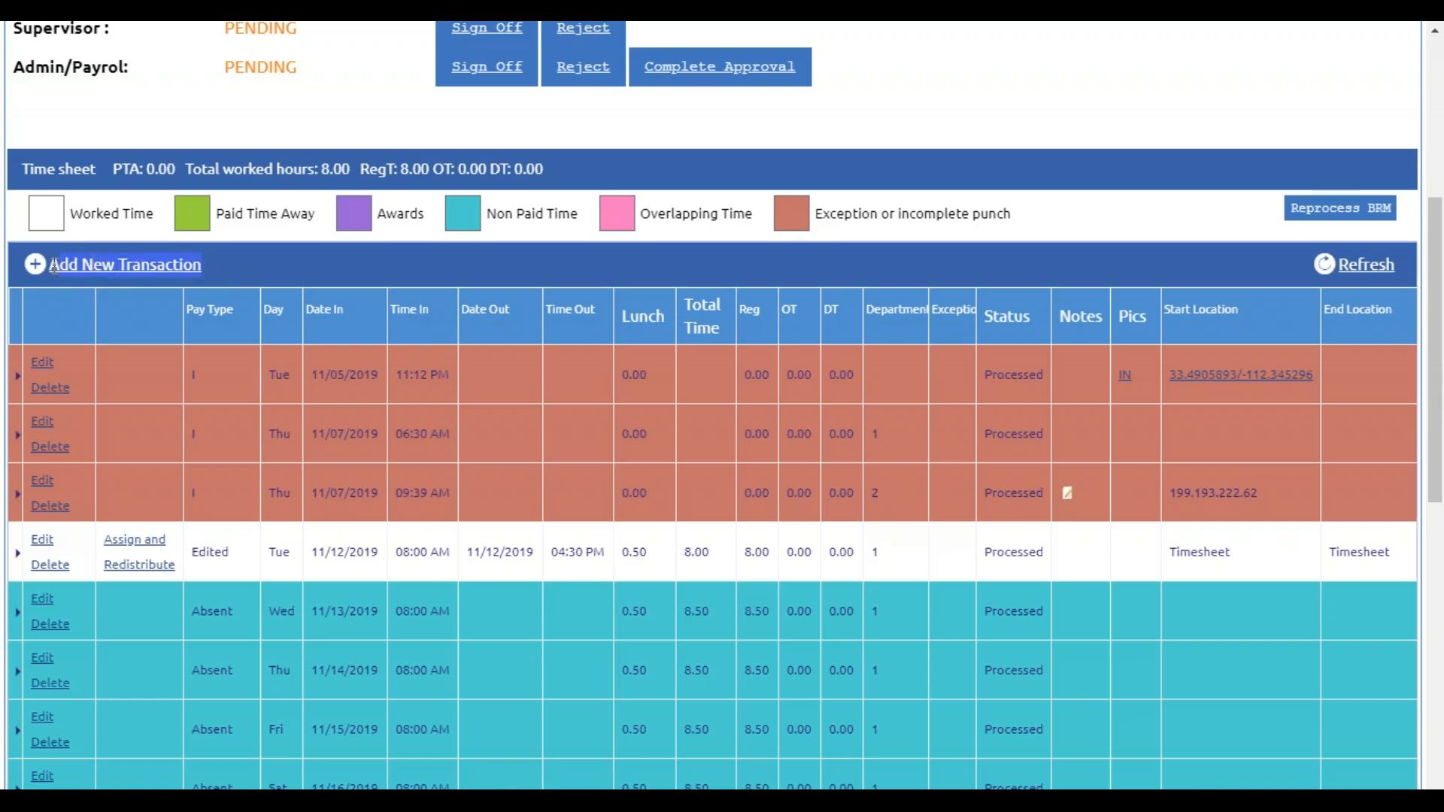
{"action": "left_click", "coordinate": [256, 275]}
{"action": "scroll", "coordinate": [241, 412], "scroll_direction": "up", "scroll_amount": 6}
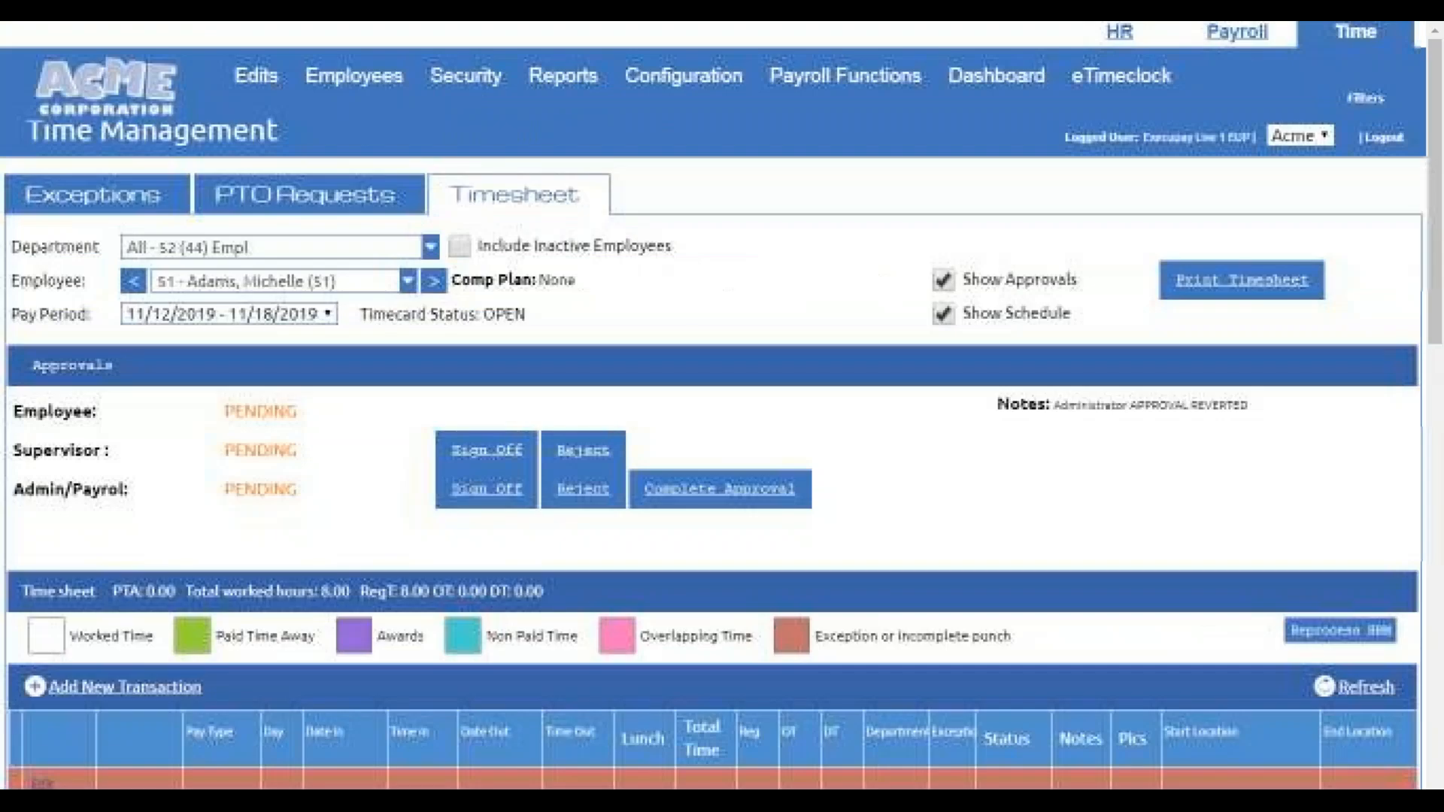
Look through the punch types available for a new punch in the exceptions and close the form without saving
{"action": "left_click", "coordinate": [75, 203]}
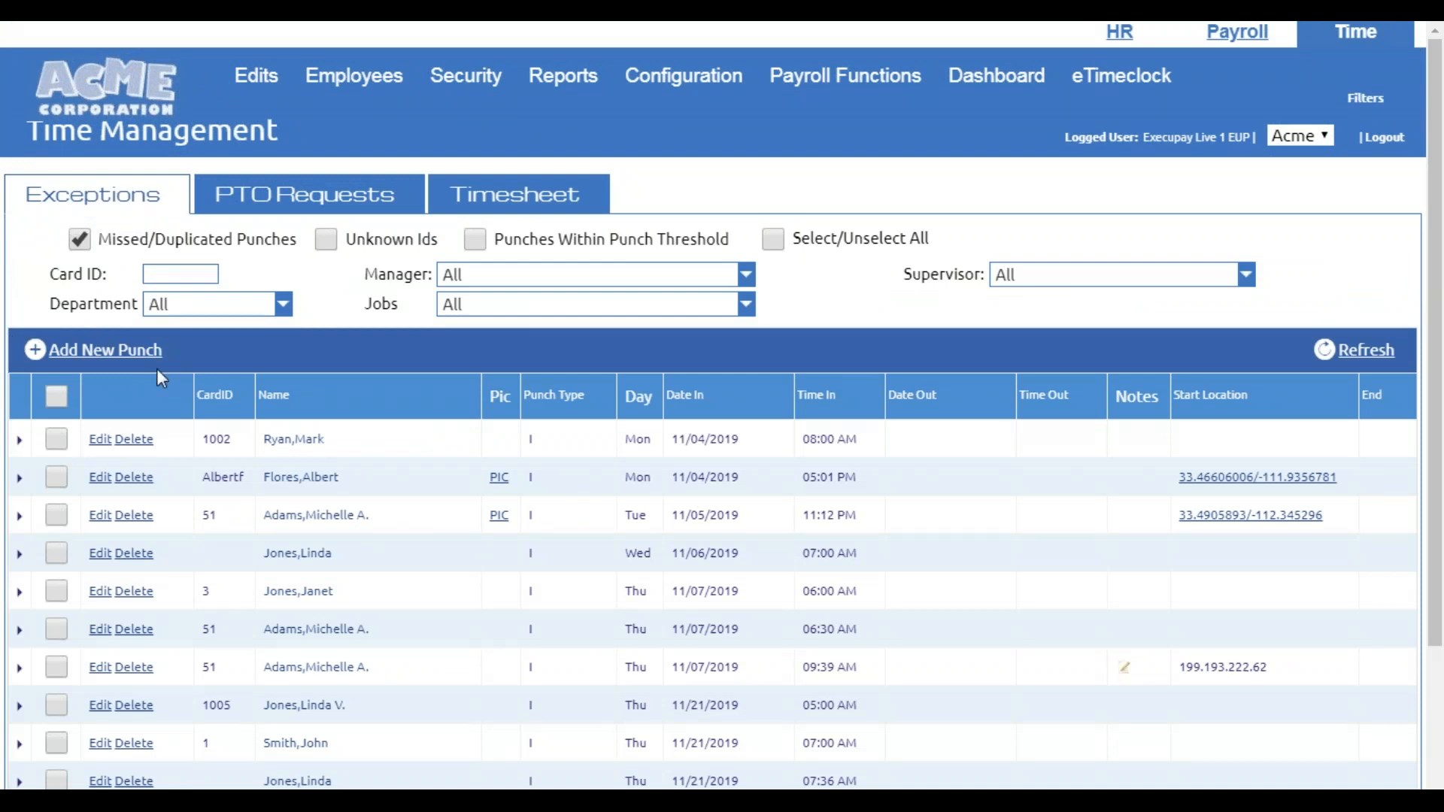
{"action": "left_click", "coordinate": [142, 352]}
{"action": "left_click", "coordinate": [468, 365]}
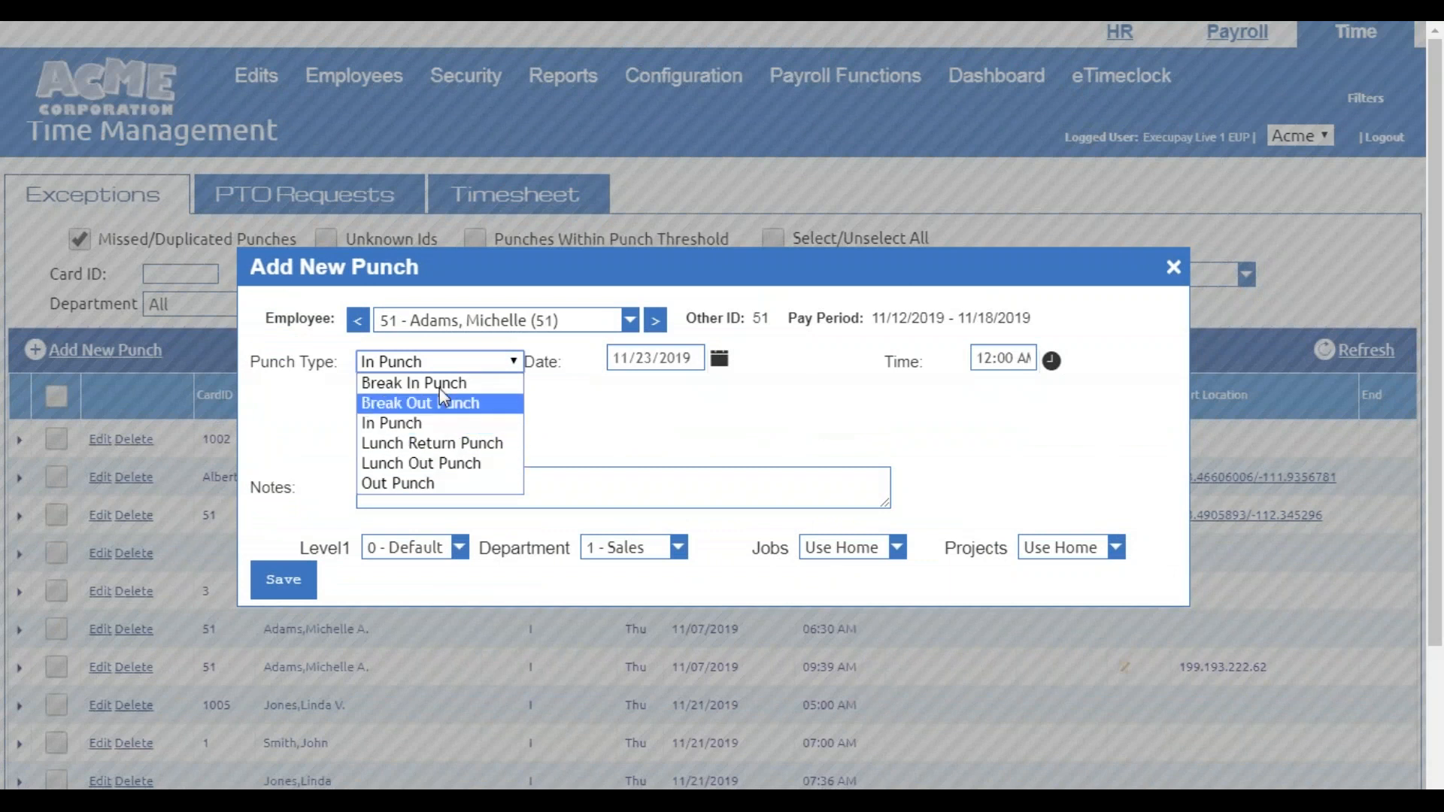
{"action": "left_click", "coordinate": [1173, 268]}
Start a new timesheet transaction as Unpaid Time with the pay type Leave without pay
{"action": "left_click", "coordinate": [519, 197]}
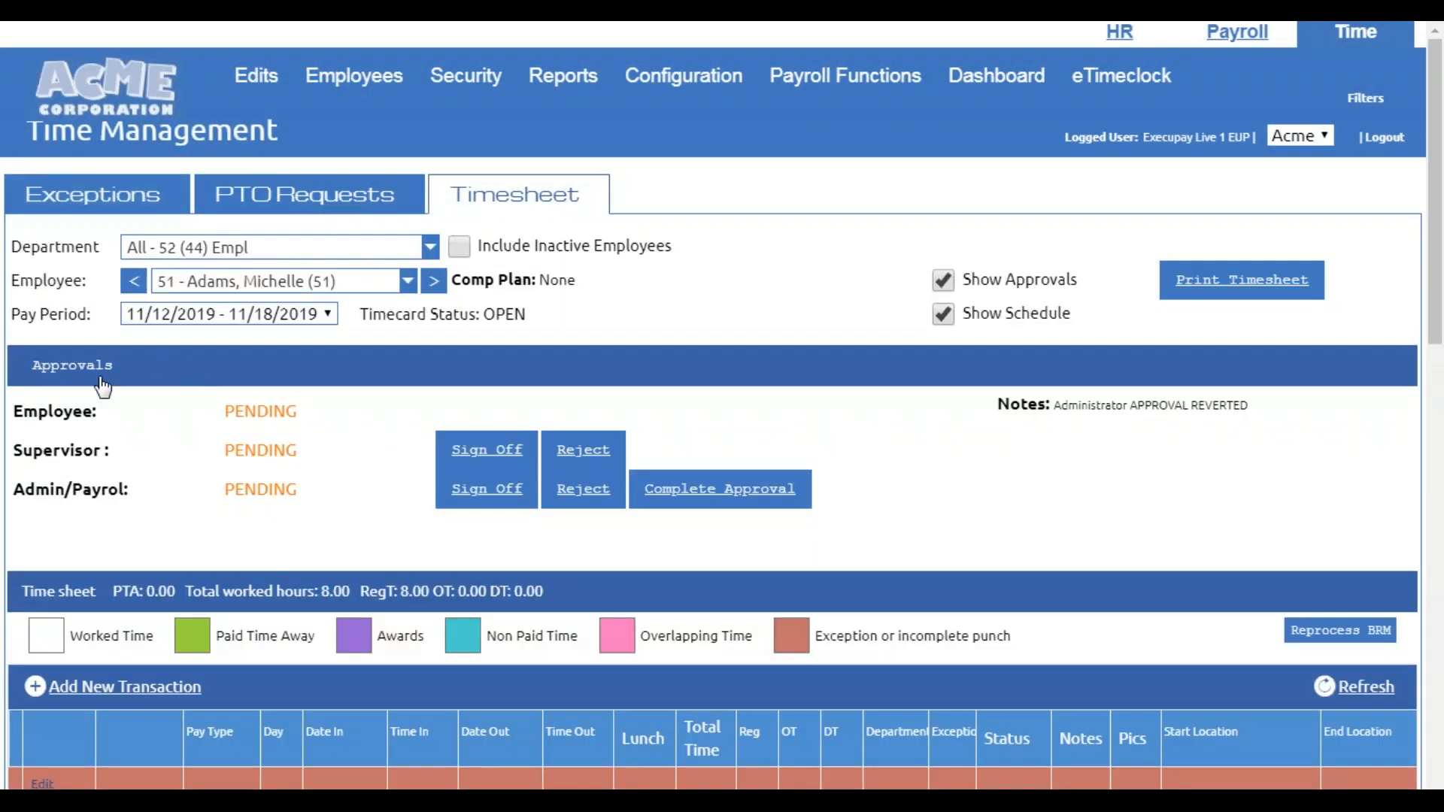
{"action": "left_click", "coordinate": [96, 688]}
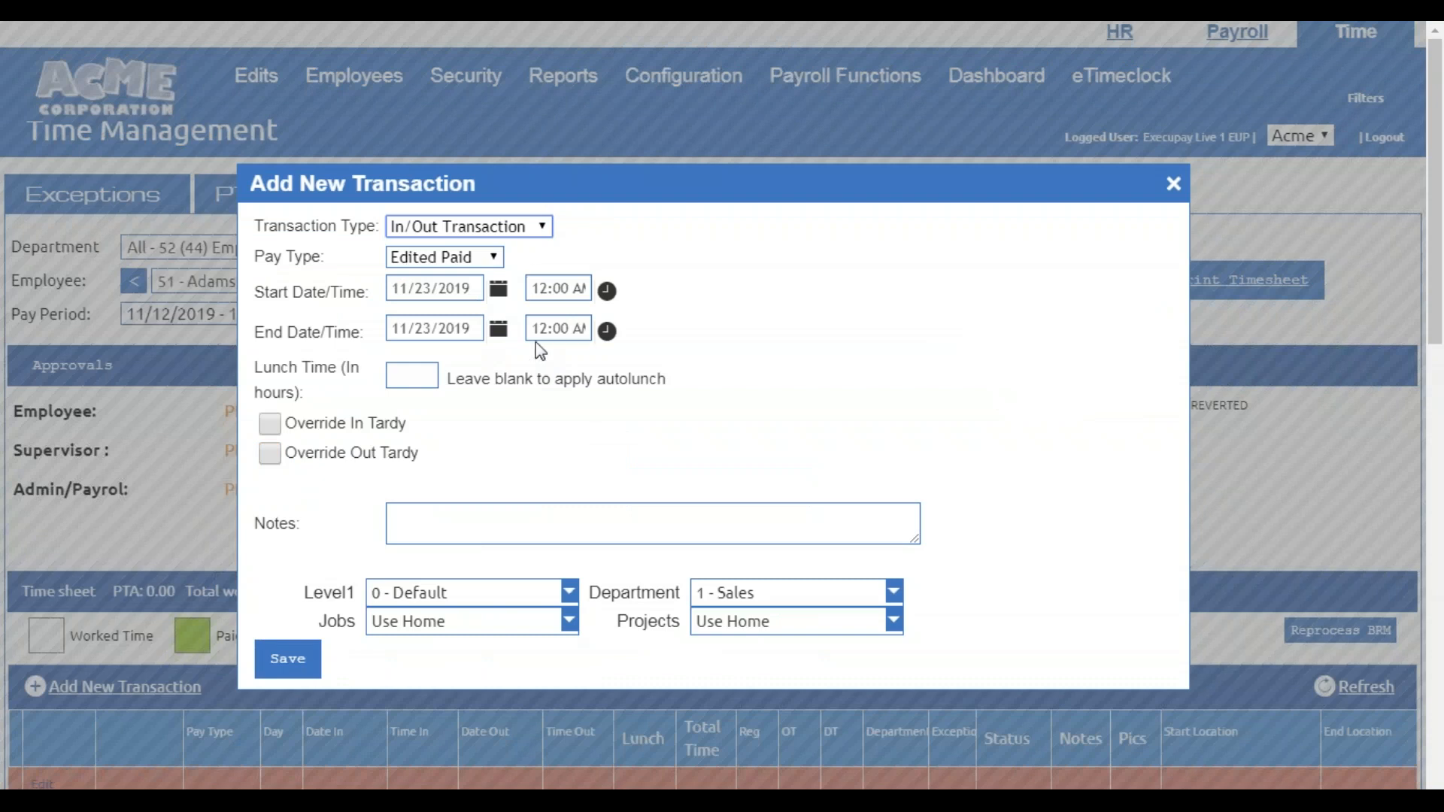
{"action": "left_click", "coordinate": [526, 228]}
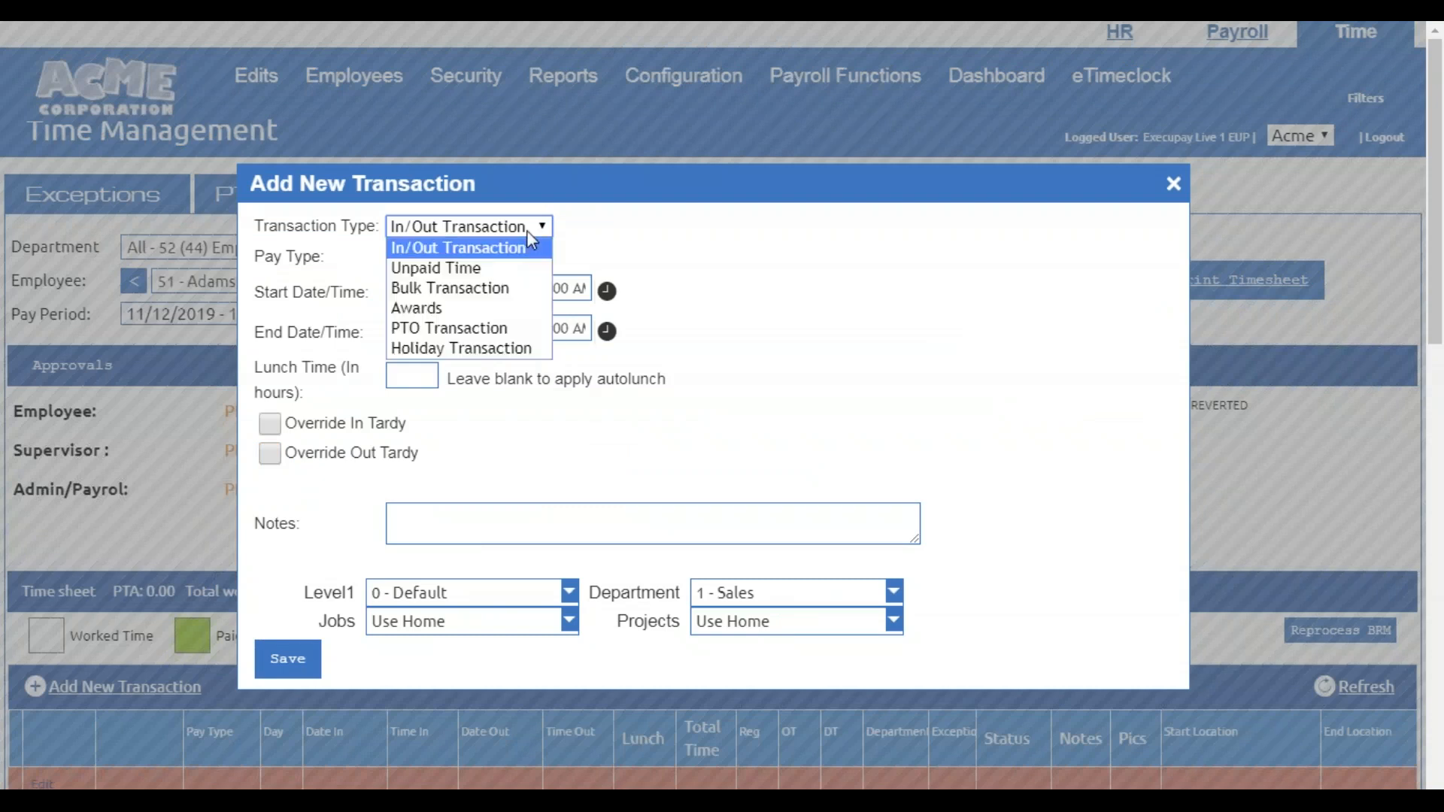
{"action": "left_click", "coordinate": [486, 268]}
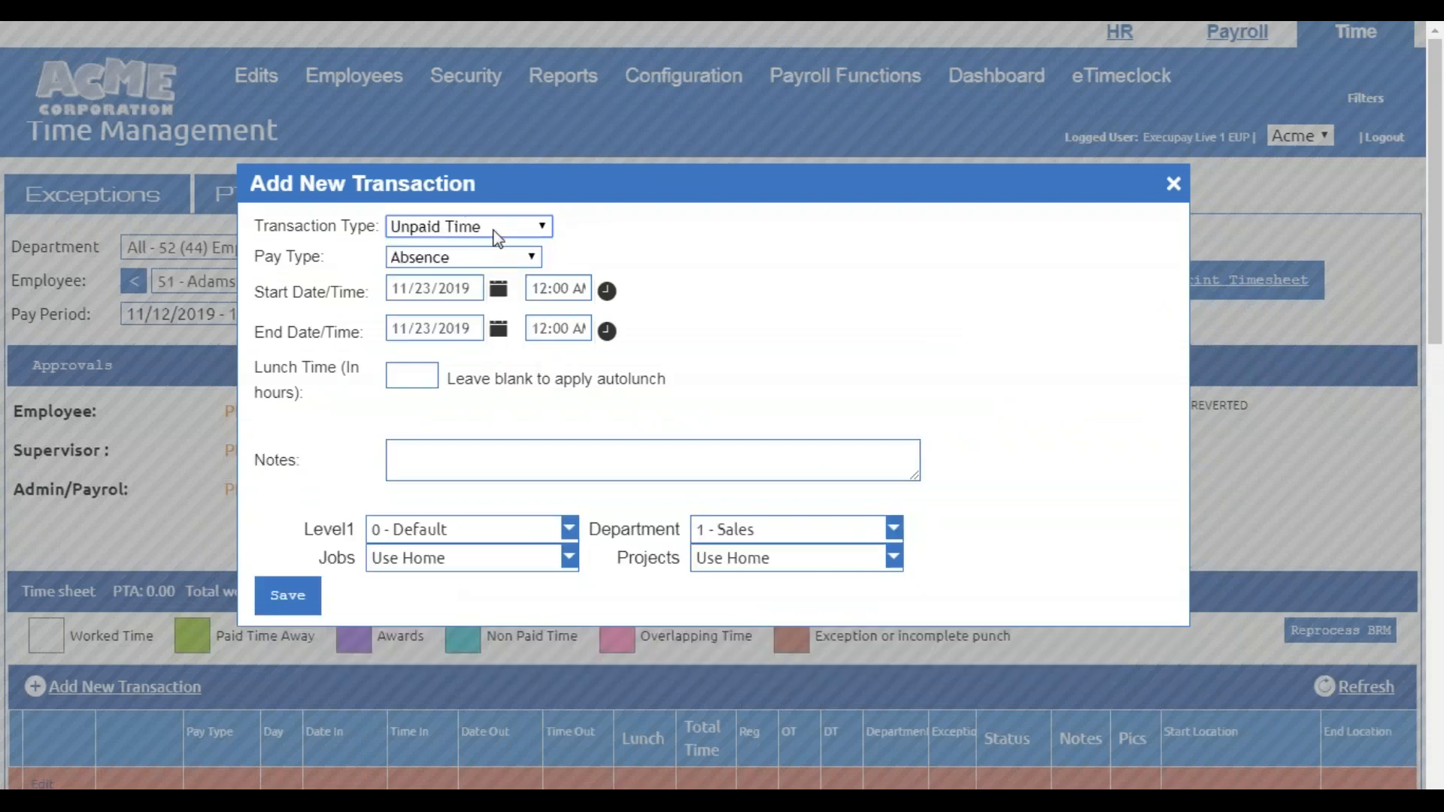
{"action": "left_click", "coordinate": [467, 258]}
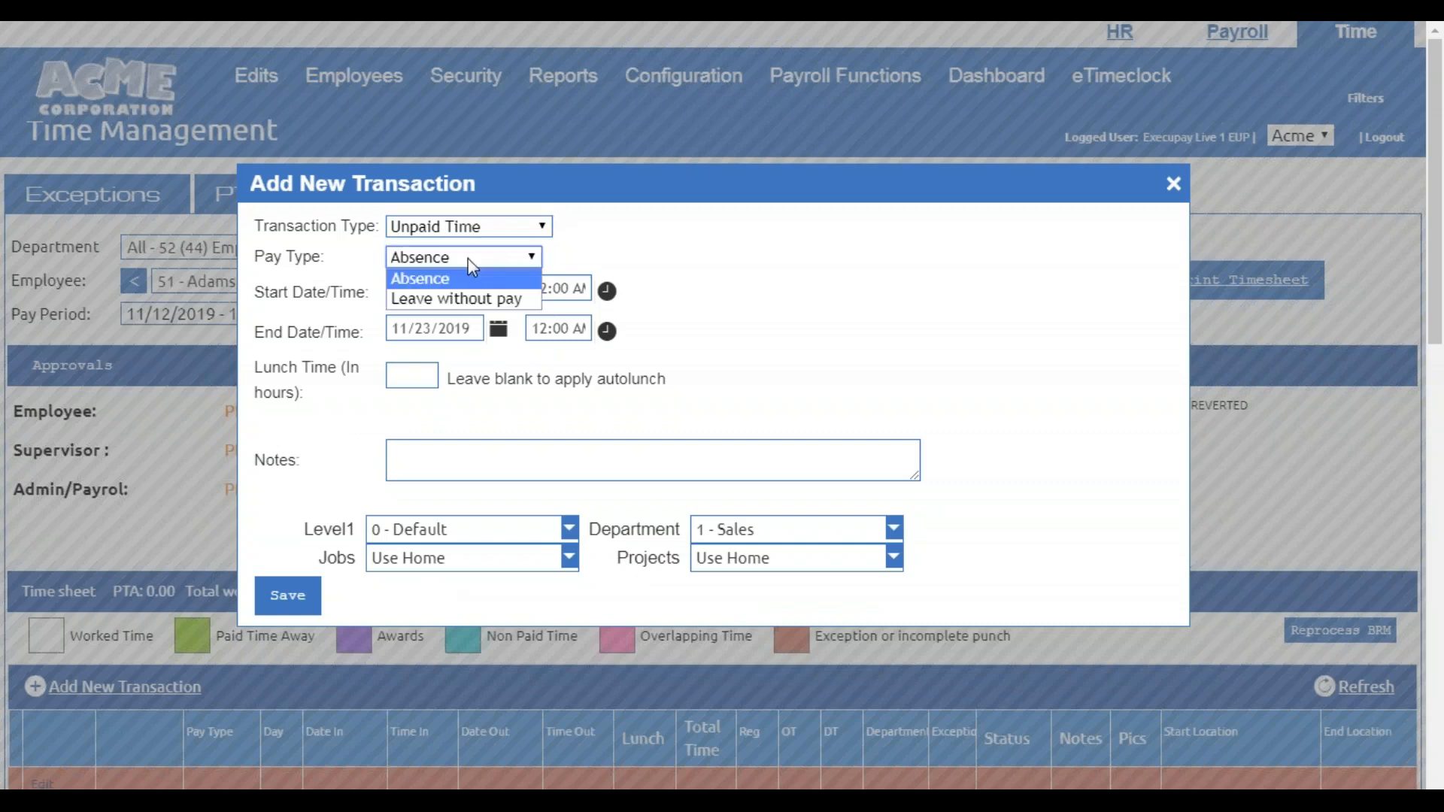
{"action": "left_click", "coordinate": [448, 299]}
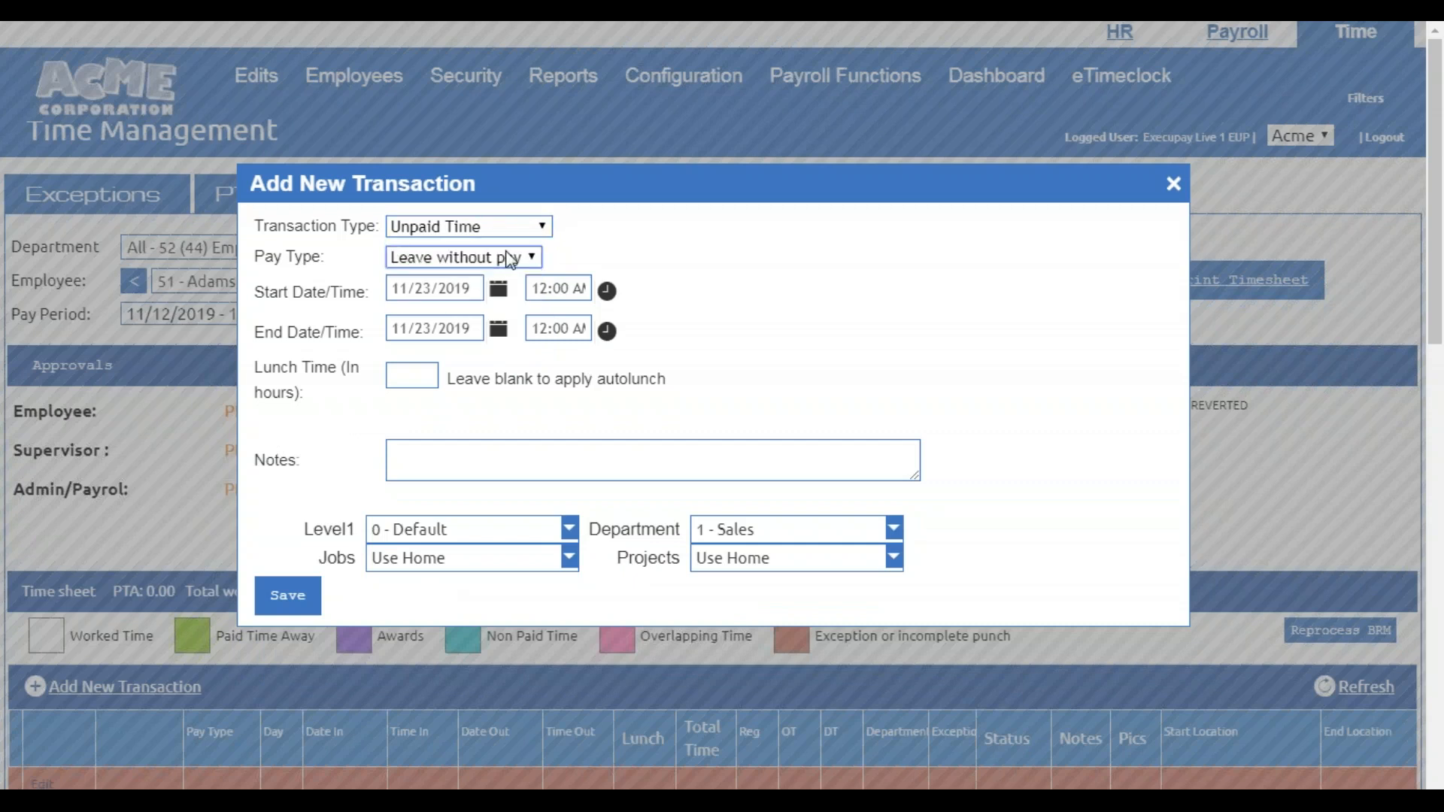
Change the transaction type to Bulk Transaction and view its pay type options
{"action": "left_click", "coordinate": [483, 230]}
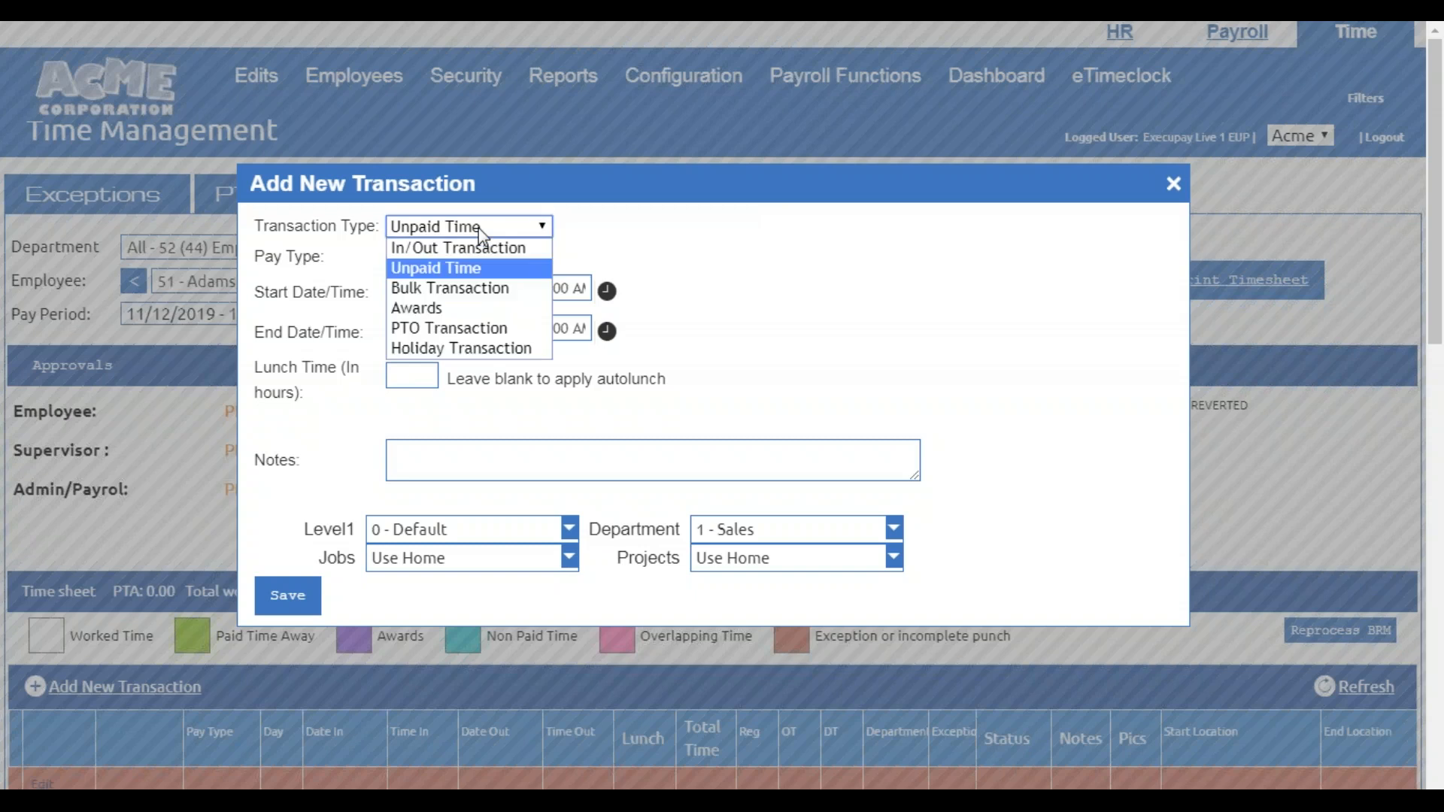
{"action": "left_click", "coordinate": [459, 290]}
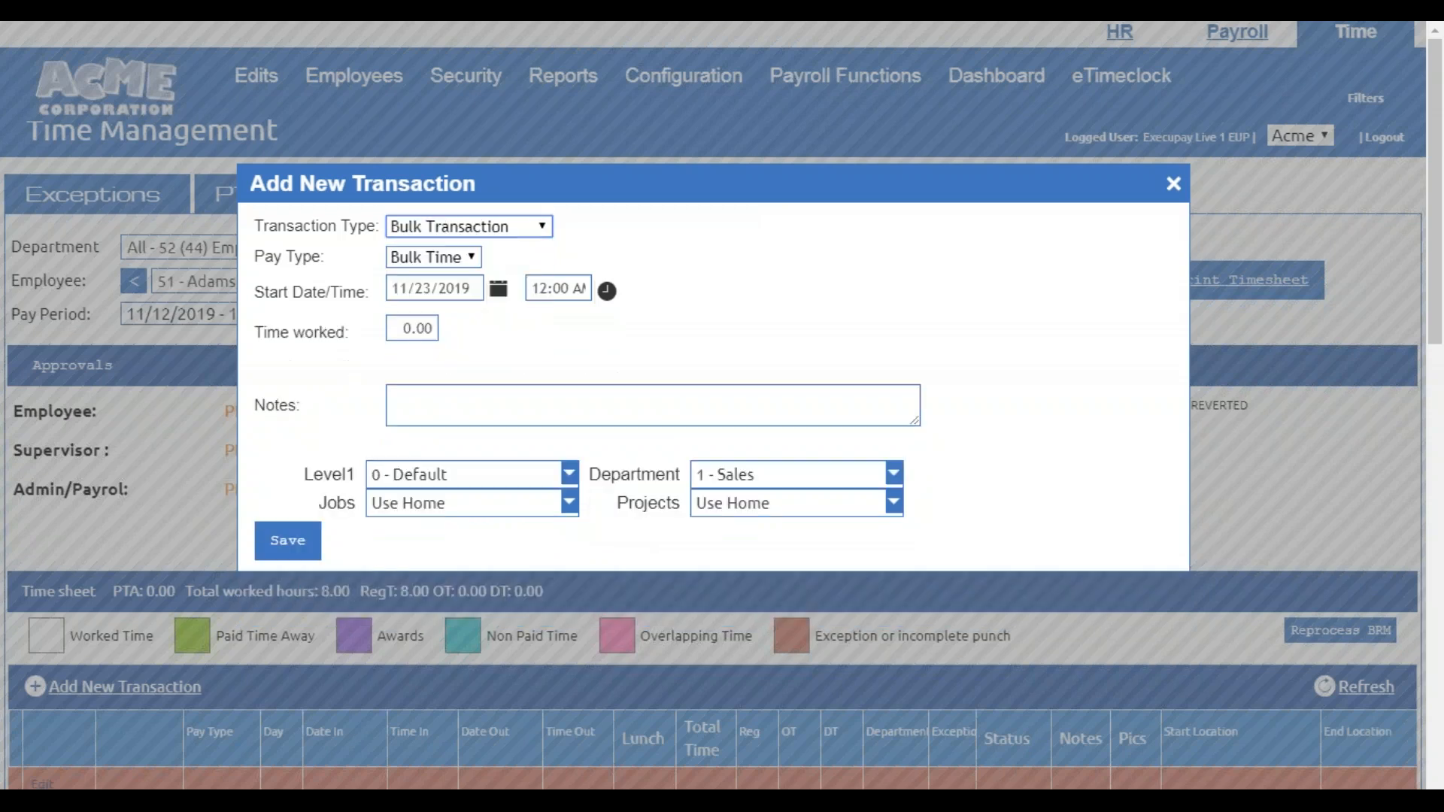
{"action": "left_click", "coordinate": [455, 259]}
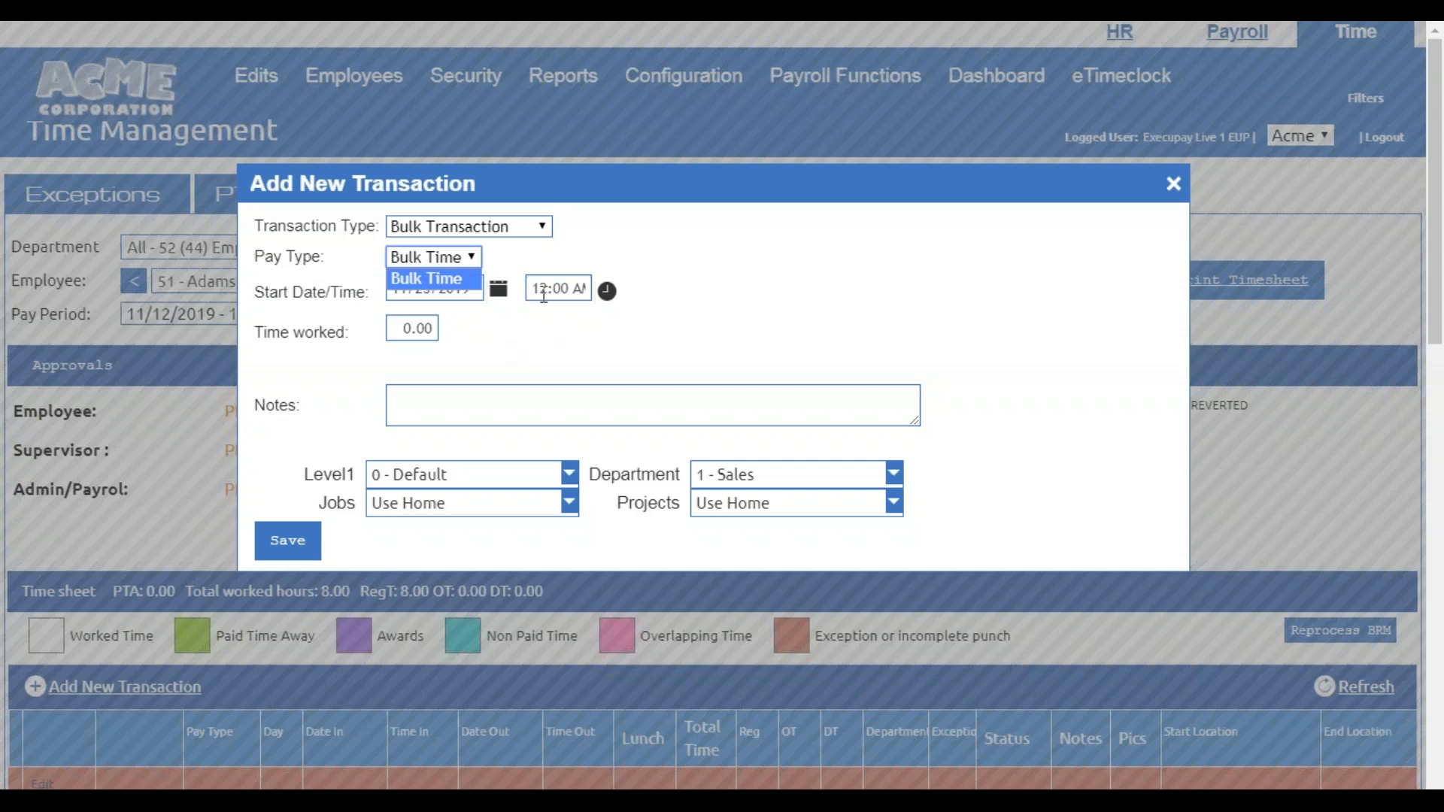
Change the transaction type to Awards and look through its pay type options
{"action": "left_click", "coordinate": [493, 232]}
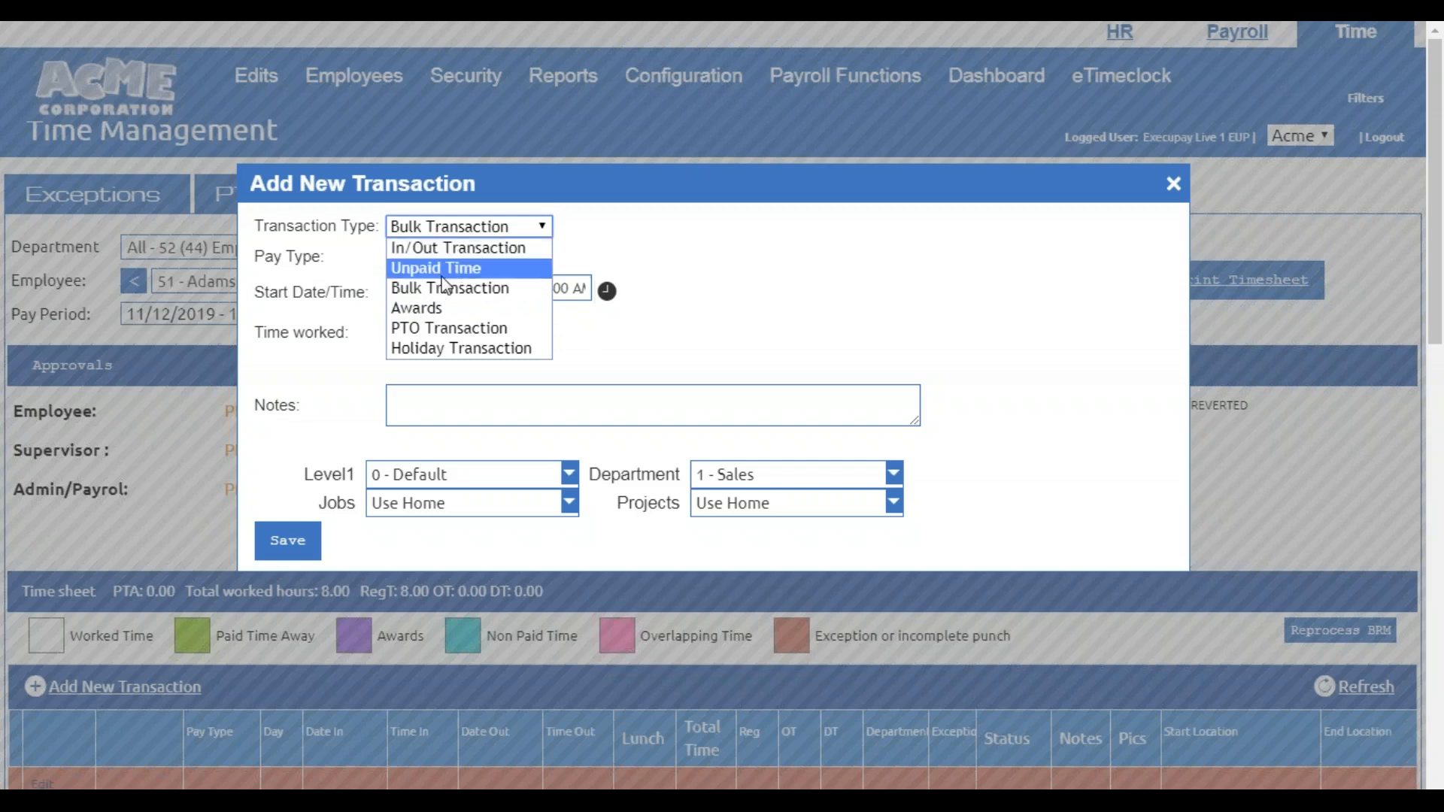
{"action": "left_click", "coordinate": [424, 307]}
{"action": "left_click", "coordinate": [463, 257]}
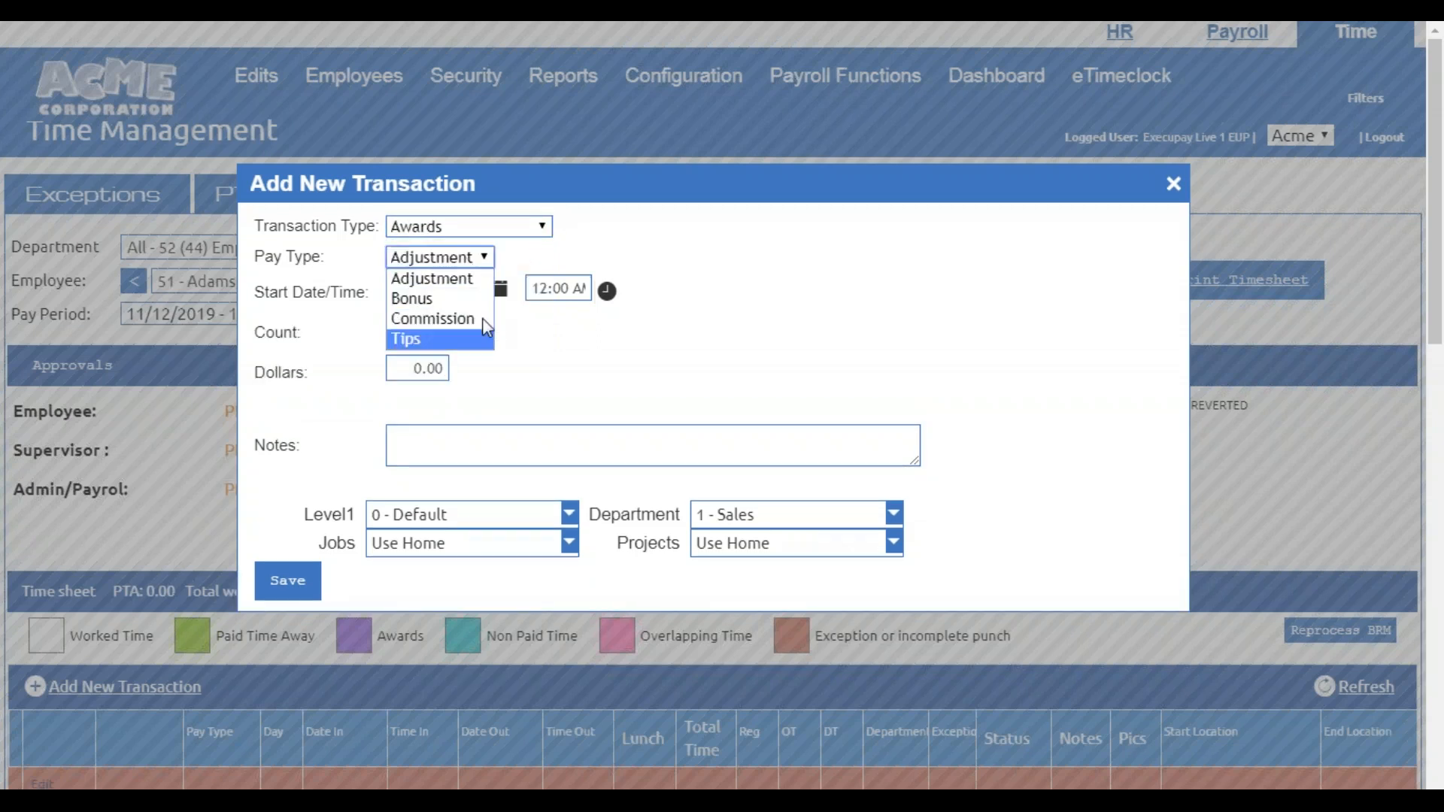
{"action": "left_click", "coordinate": [546, 344]}
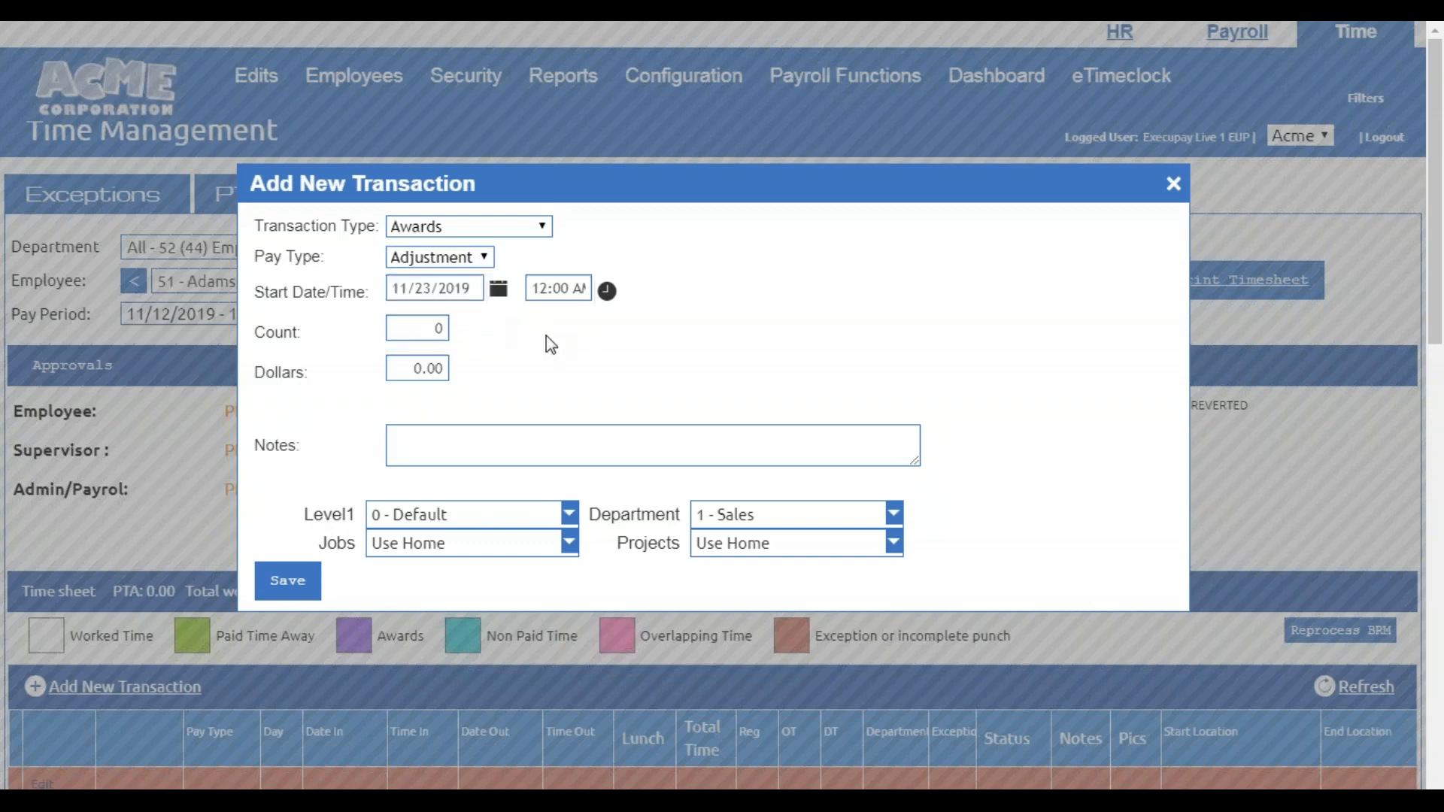
Make it a PTO Transaction, go through the Sick and Vacation banks, and set the pay type to Personal
{"action": "left_click", "coordinate": [542, 227]}
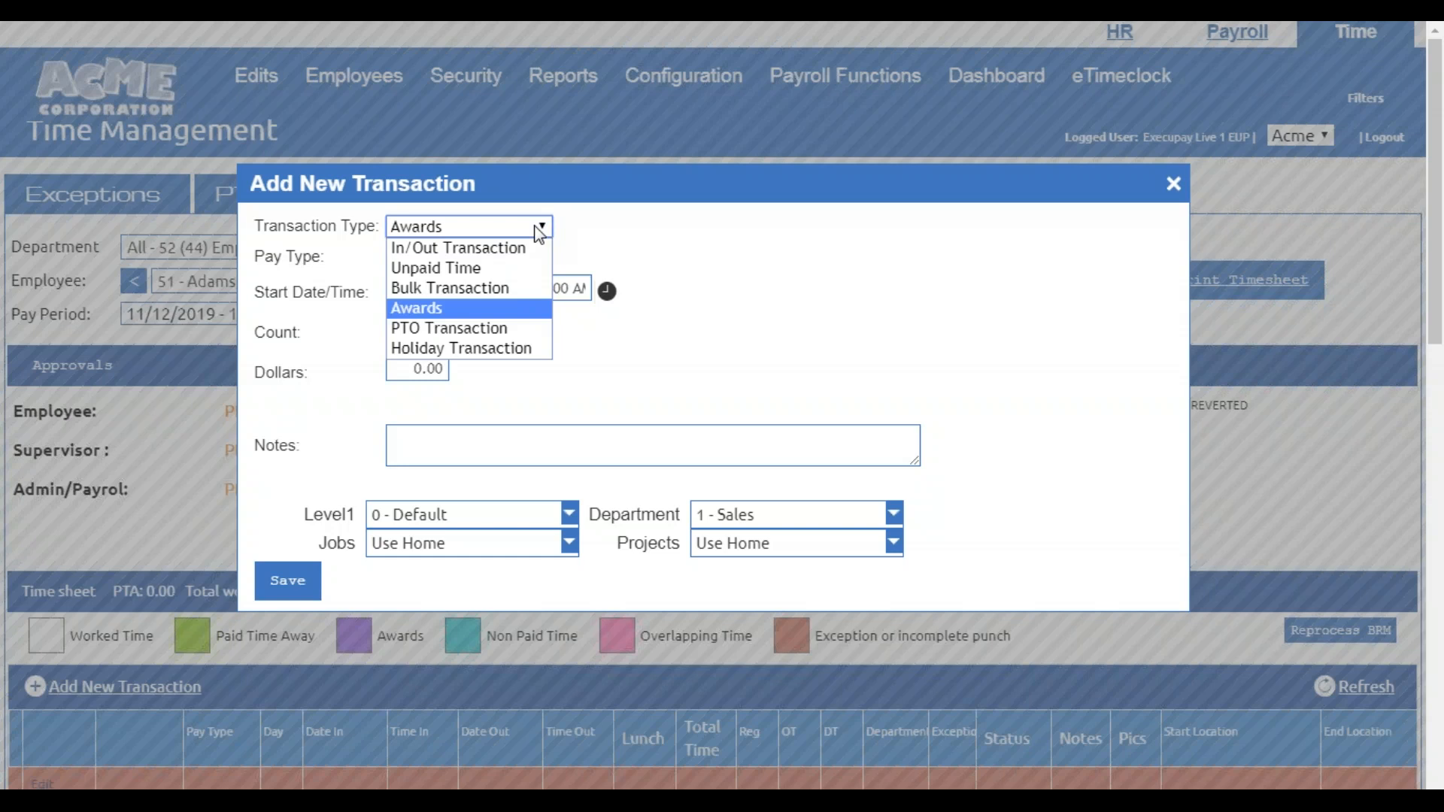
{"action": "left_click", "coordinate": [406, 328]}
{"action": "left_click", "coordinate": [429, 256]}
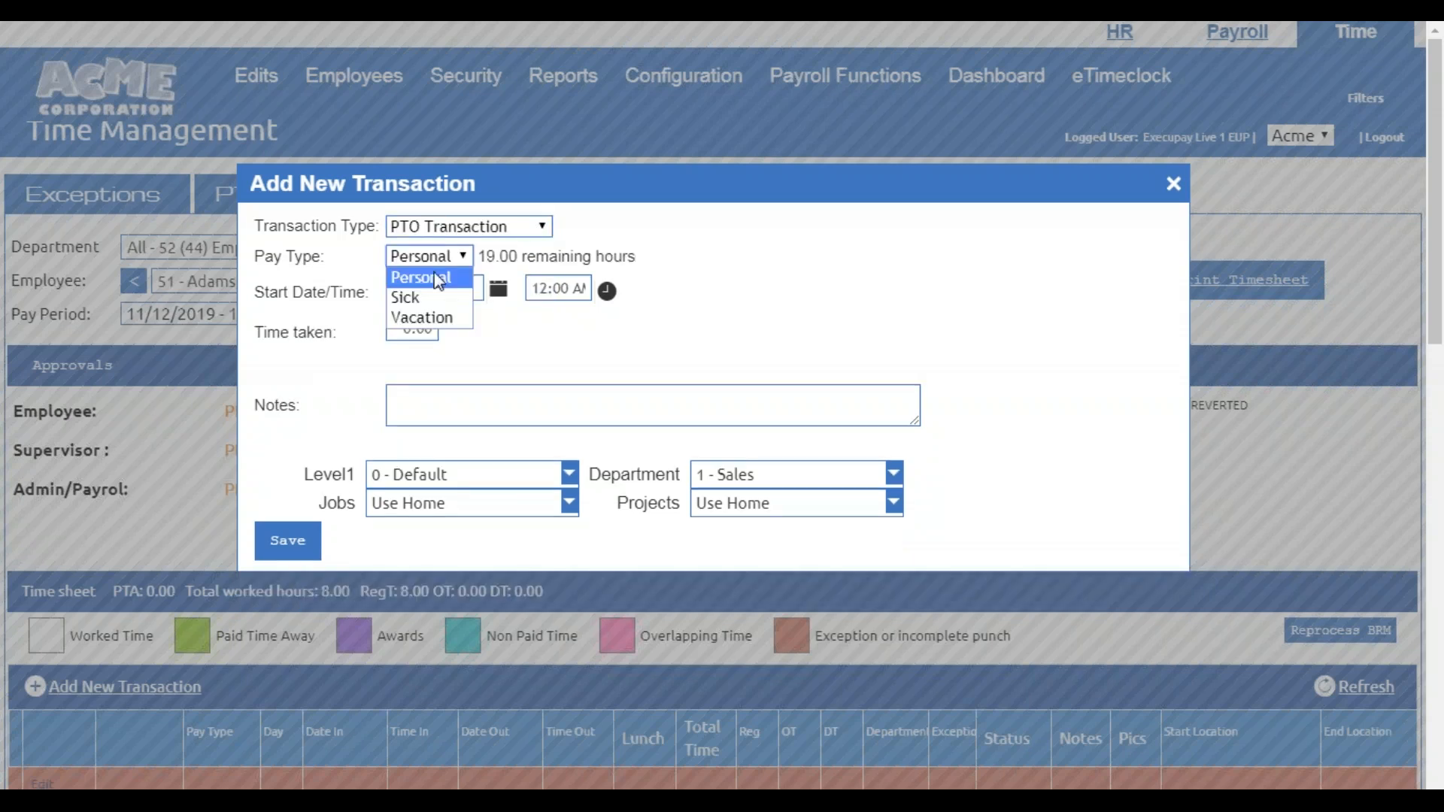
{"action": "left_click", "coordinate": [413, 297]}
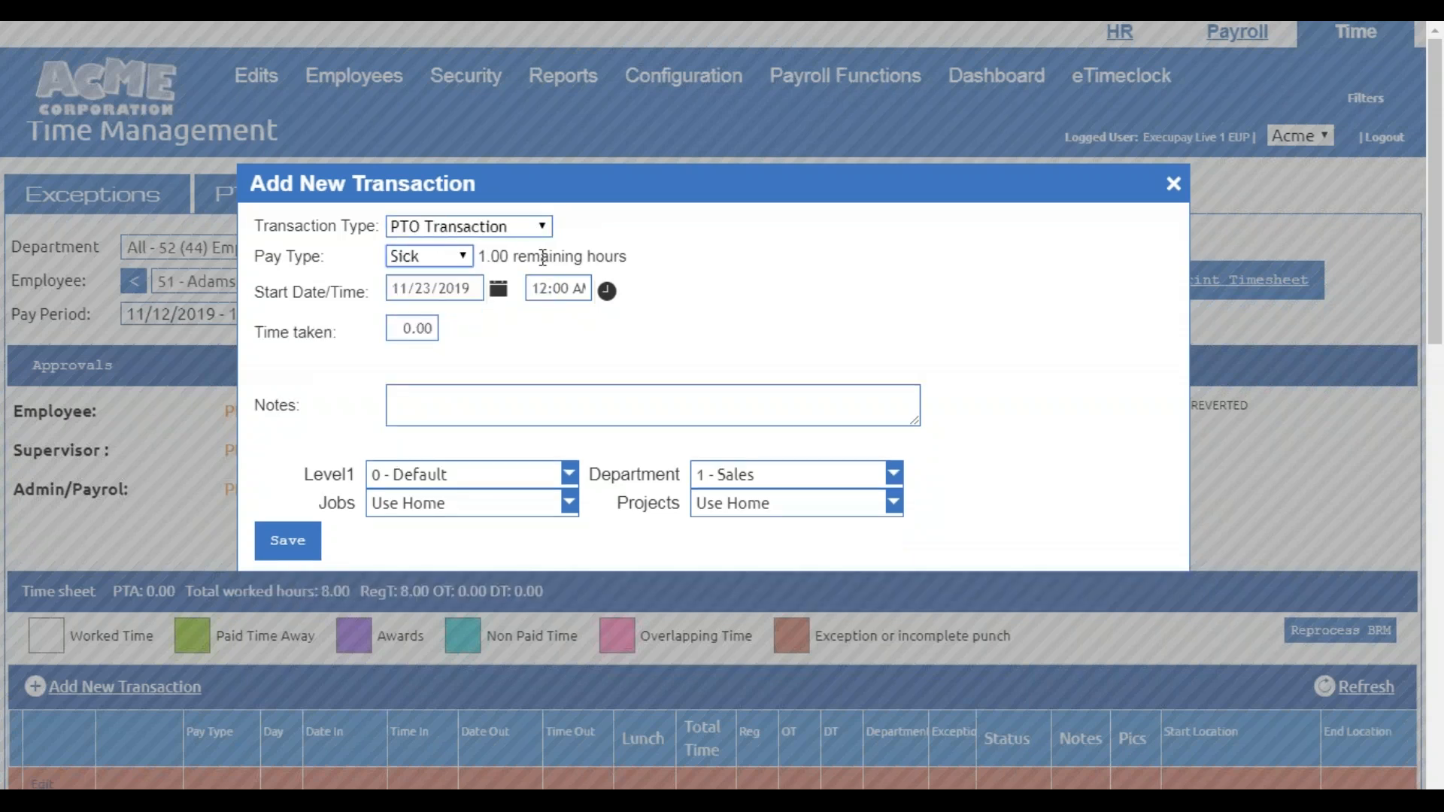
{"action": "left_click", "coordinate": [416, 259]}
{"action": "left_click", "coordinate": [418, 316]}
{"action": "left_click", "coordinate": [432, 256]}
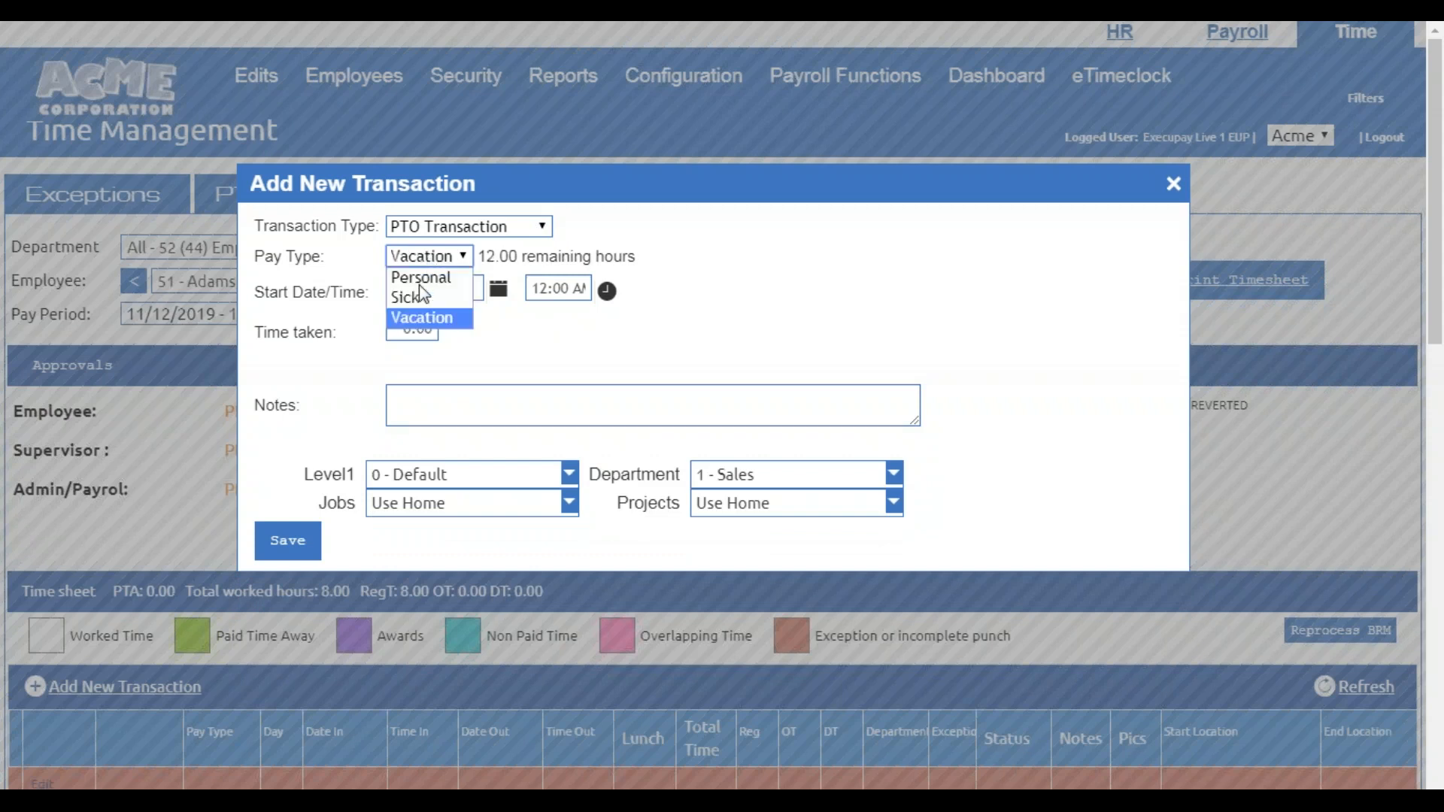
{"action": "left_click", "coordinate": [418, 277]}
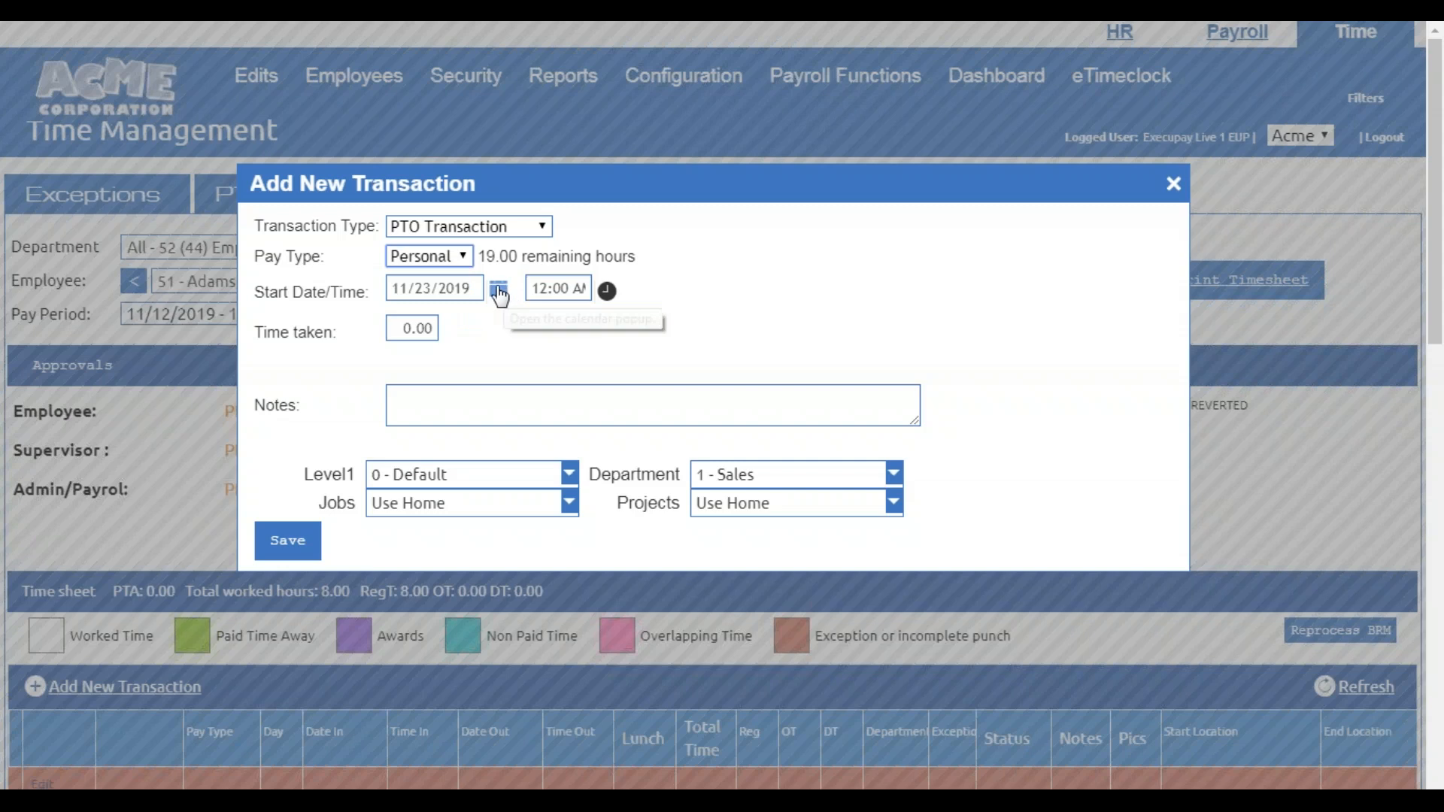
Set the PTO transaction's start date to 01/23/2020
{"action": "left_click", "coordinate": [498, 288]}
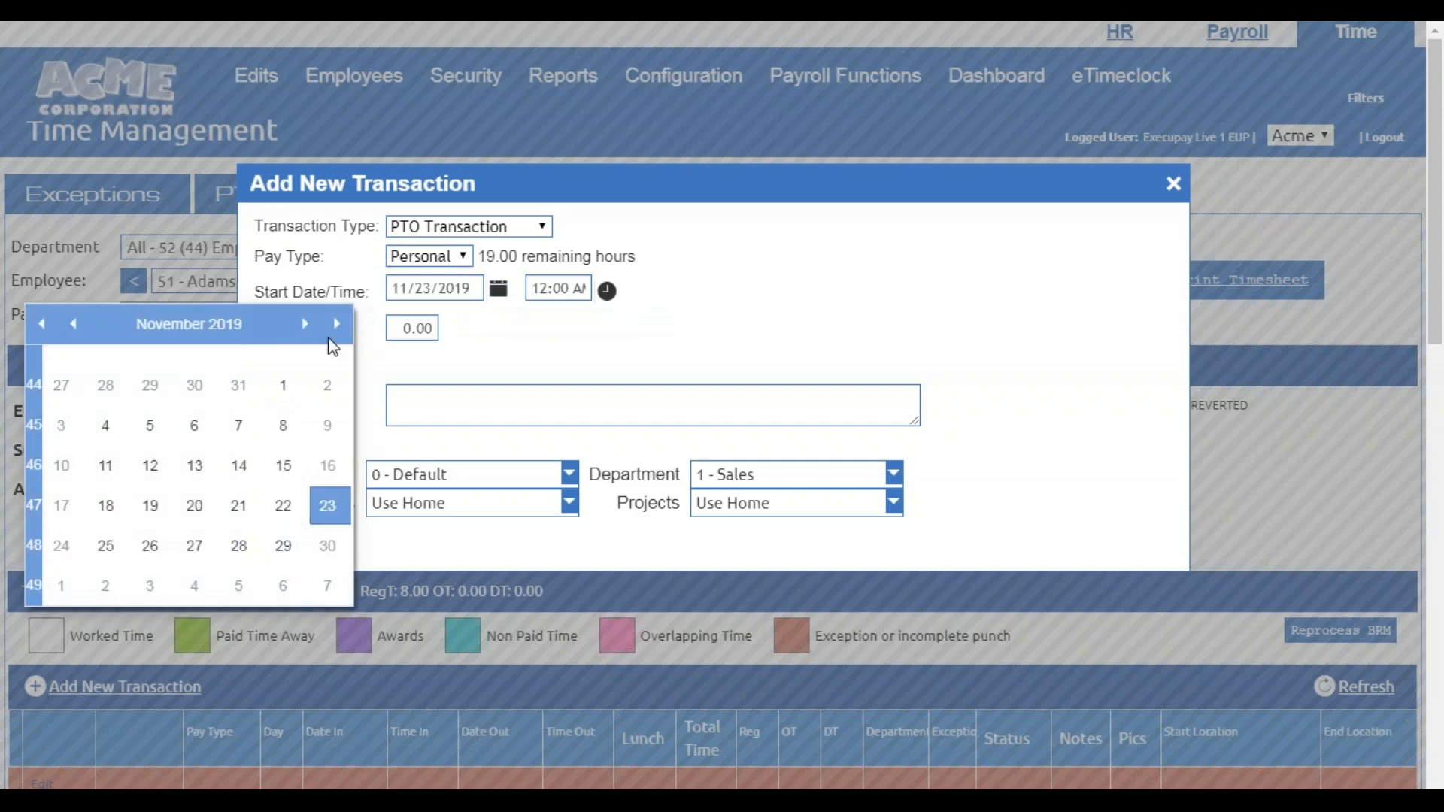
{"action": "left_click", "coordinate": [296, 323]}
{"action": "left_click", "coordinate": [296, 323]}
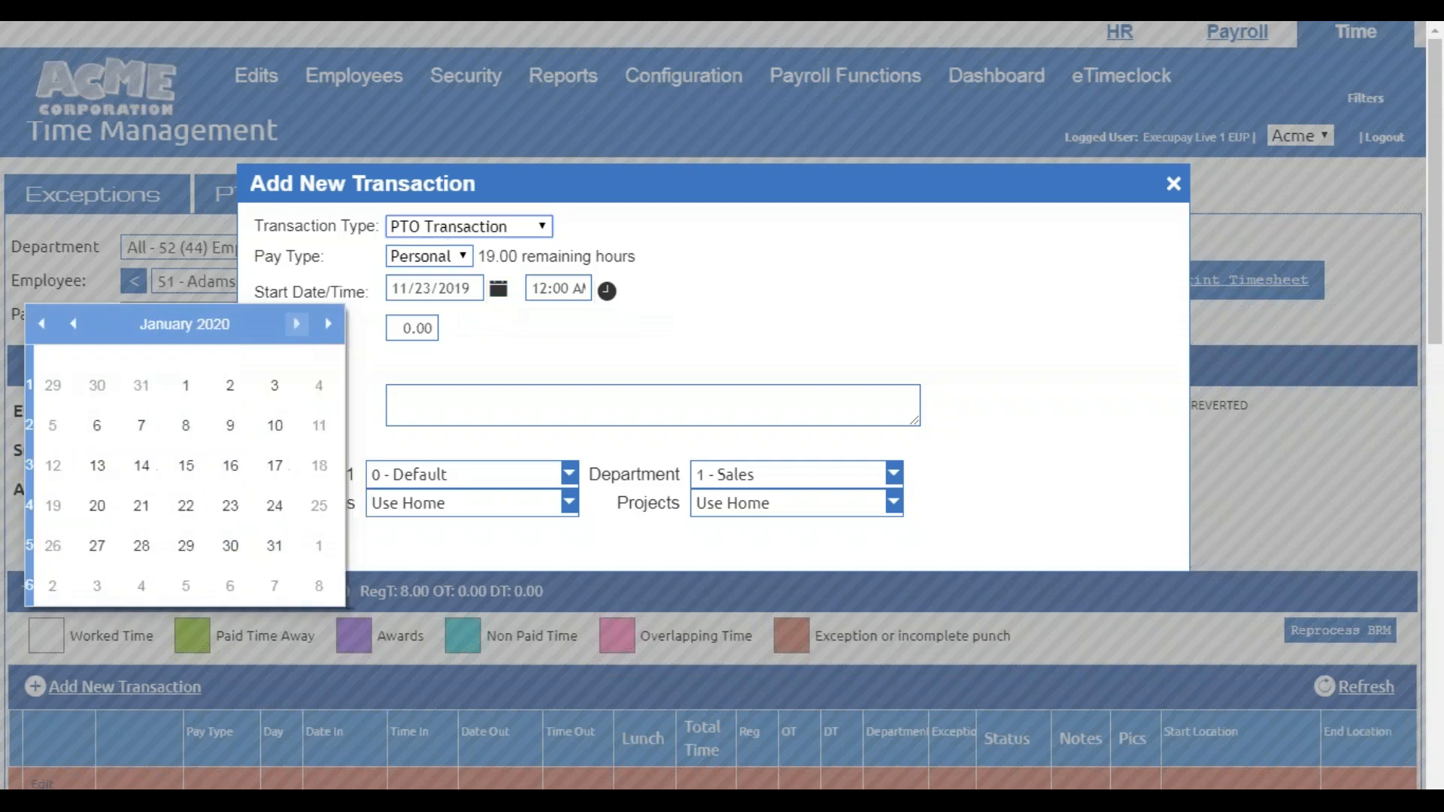
{"action": "left_click", "coordinate": [230, 505]}
Set the PTO transaction's time taken to 8 hours and save the transaction
{"action": "left_click", "coordinate": [536, 290]}
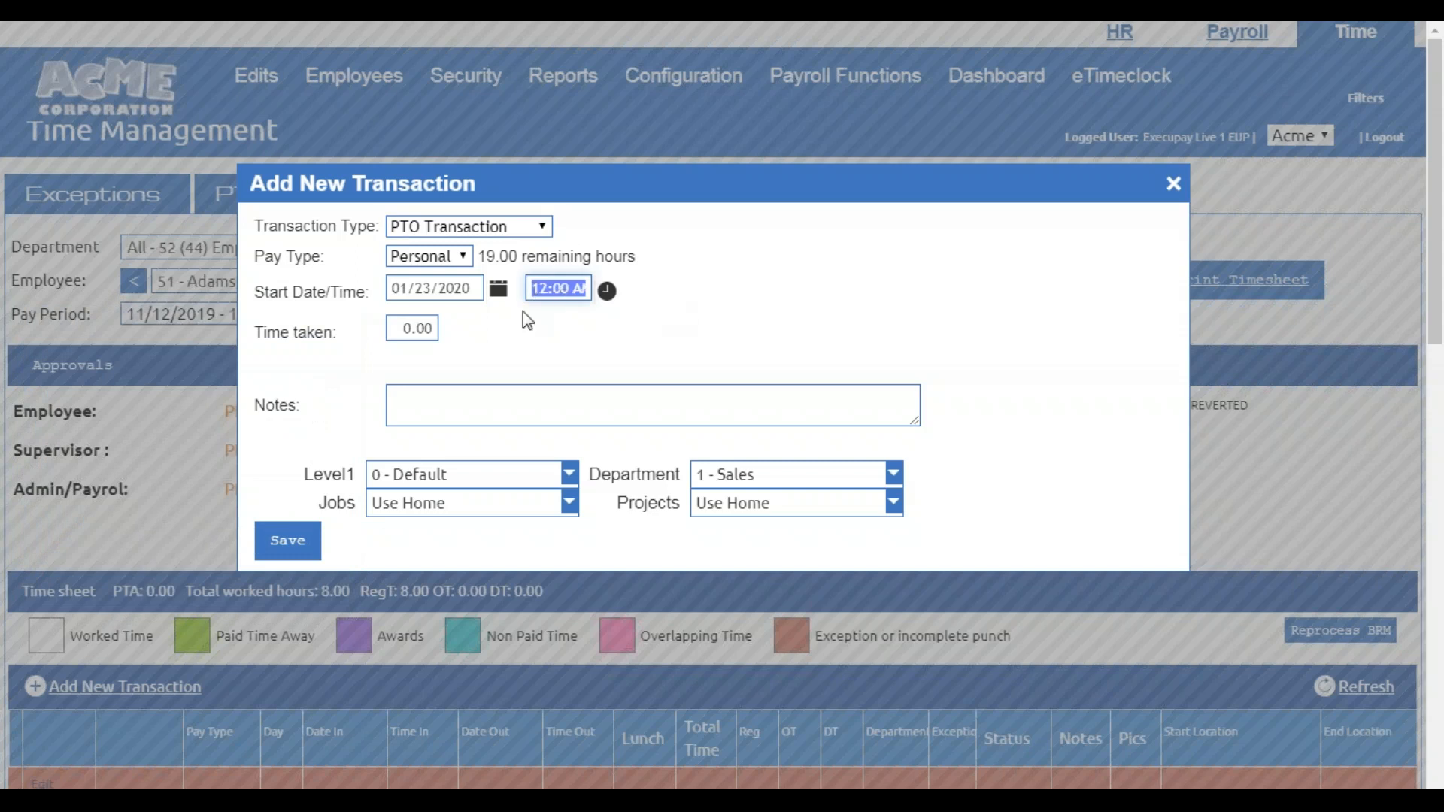
{"action": "left_click", "coordinate": [410, 335]}
{"action": "left_click", "coordinate": [546, 281]}
{"action": "left_click", "coordinate": [411, 331]}
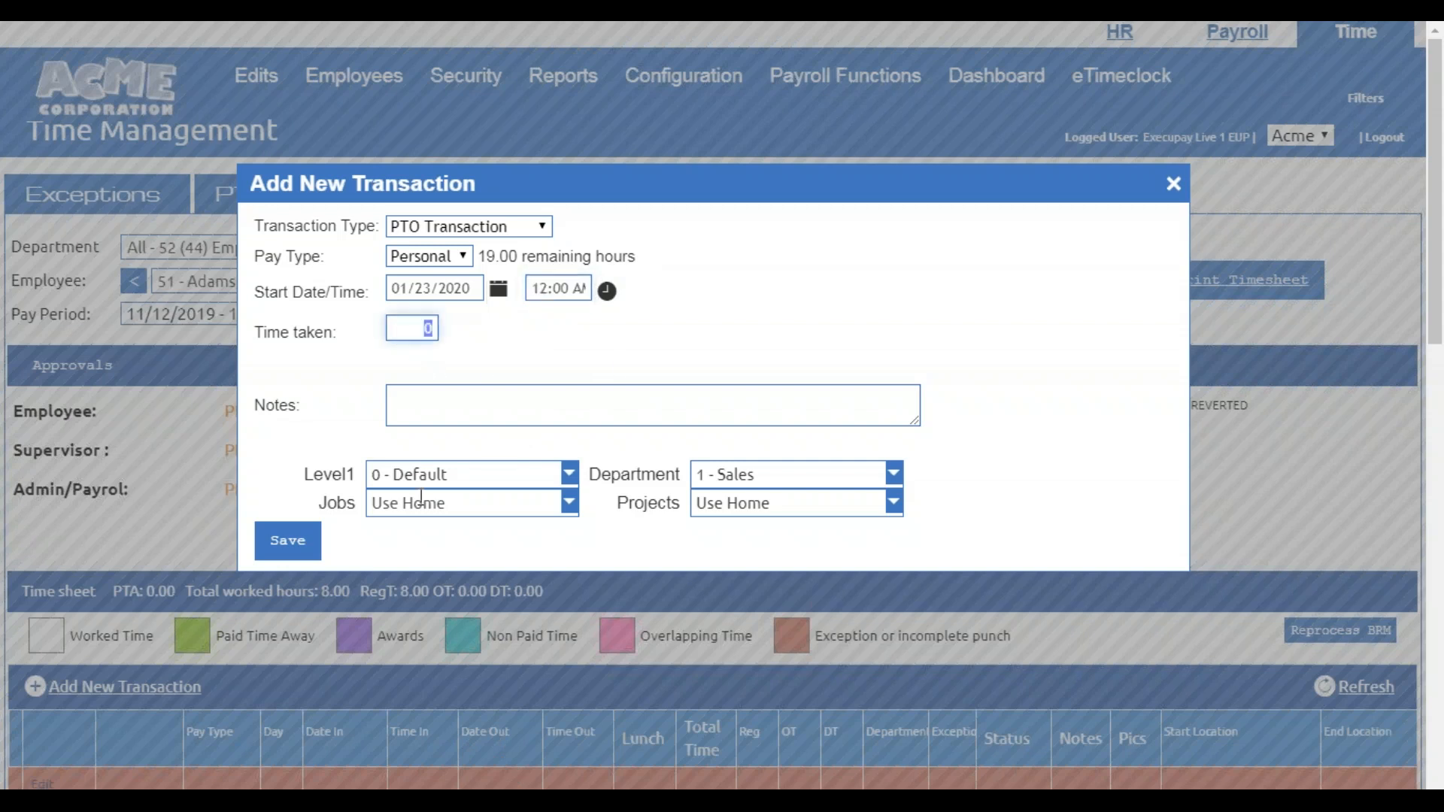
{"action": "type", "text": "8"}
{"action": "left_click", "coordinate": [302, 541]}
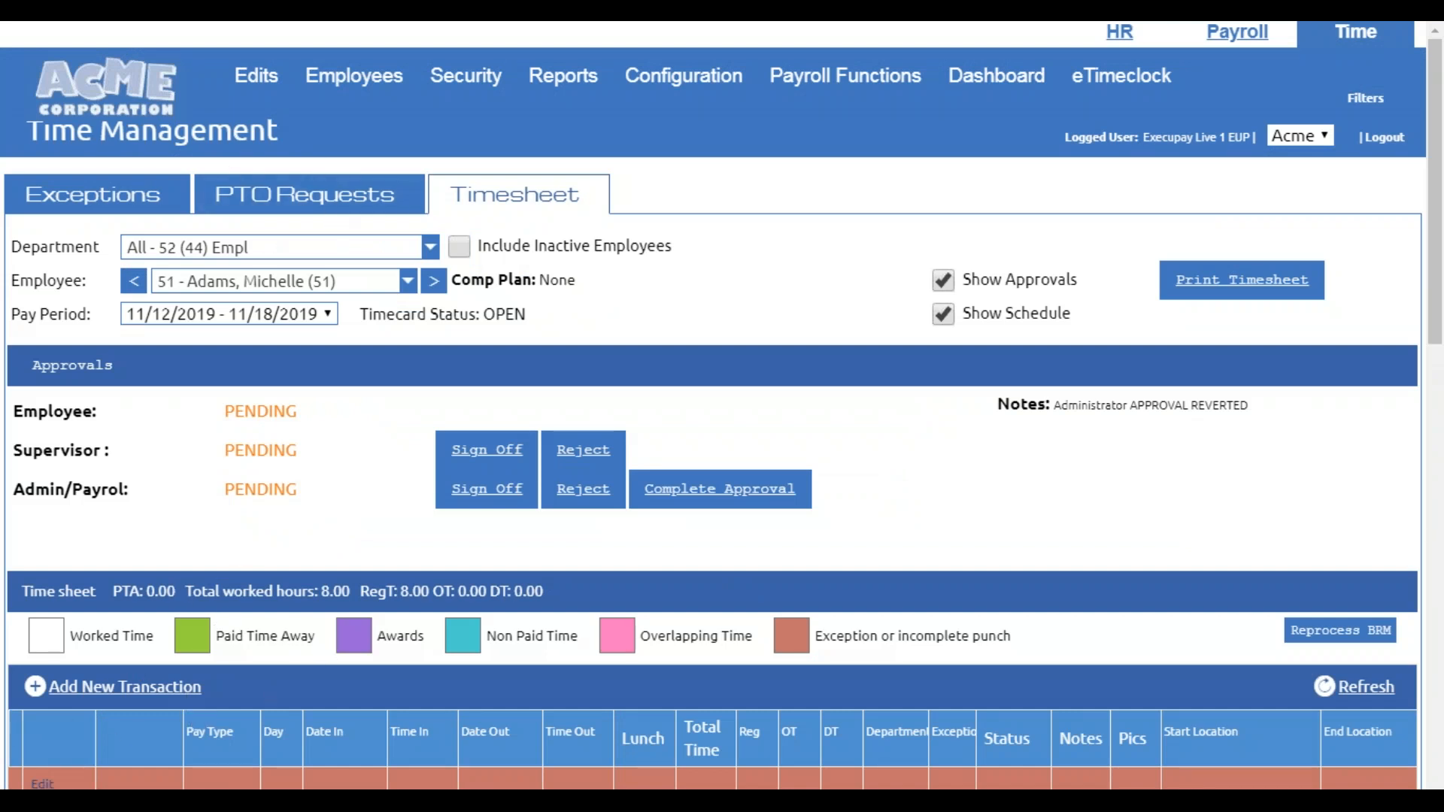
Review the pending PTO requests and the employee's timesheet, ending on the PTO requests
{"action": "left_click", "coordinate": [309, 202]}
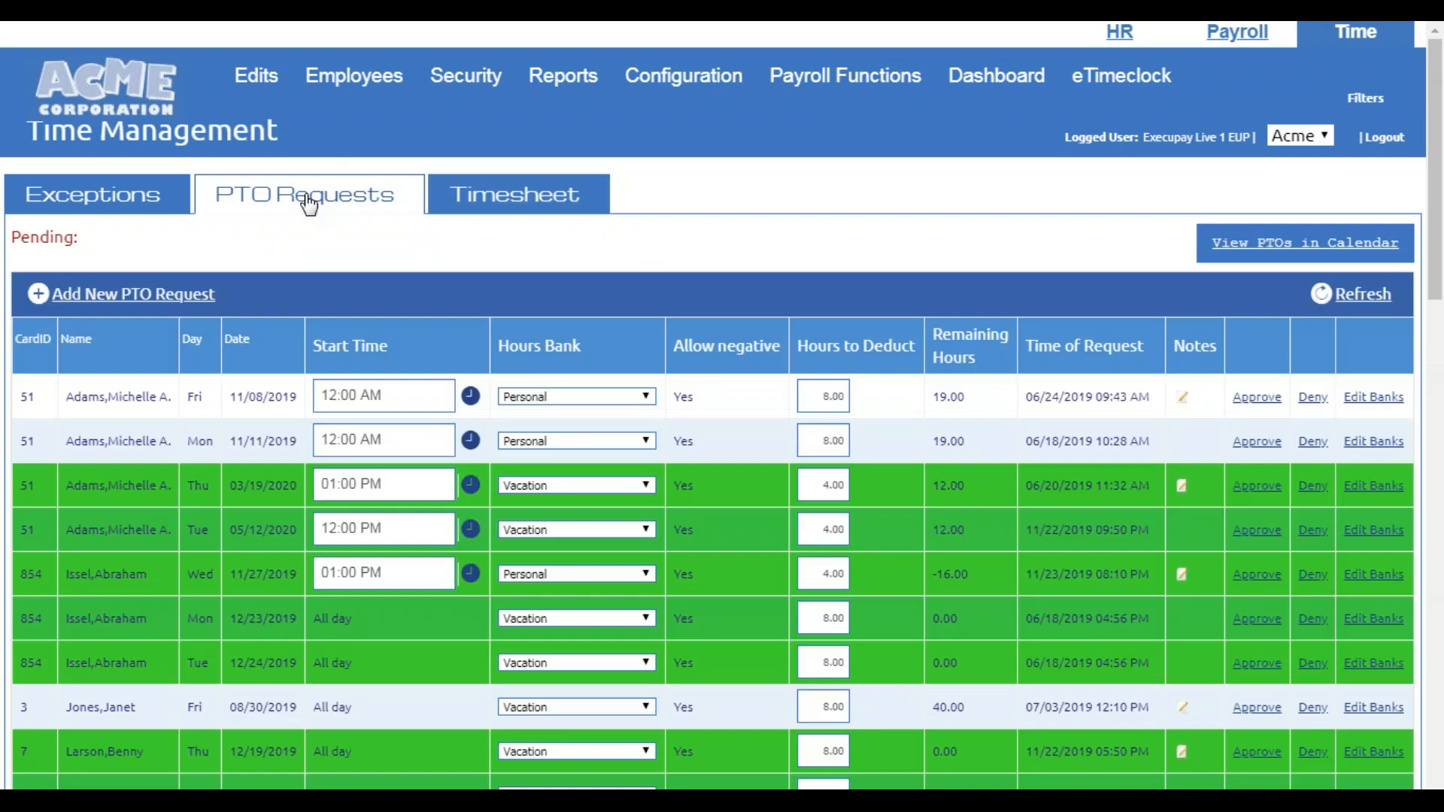
{"action": "left_click", "coordinate": [499, 194]}
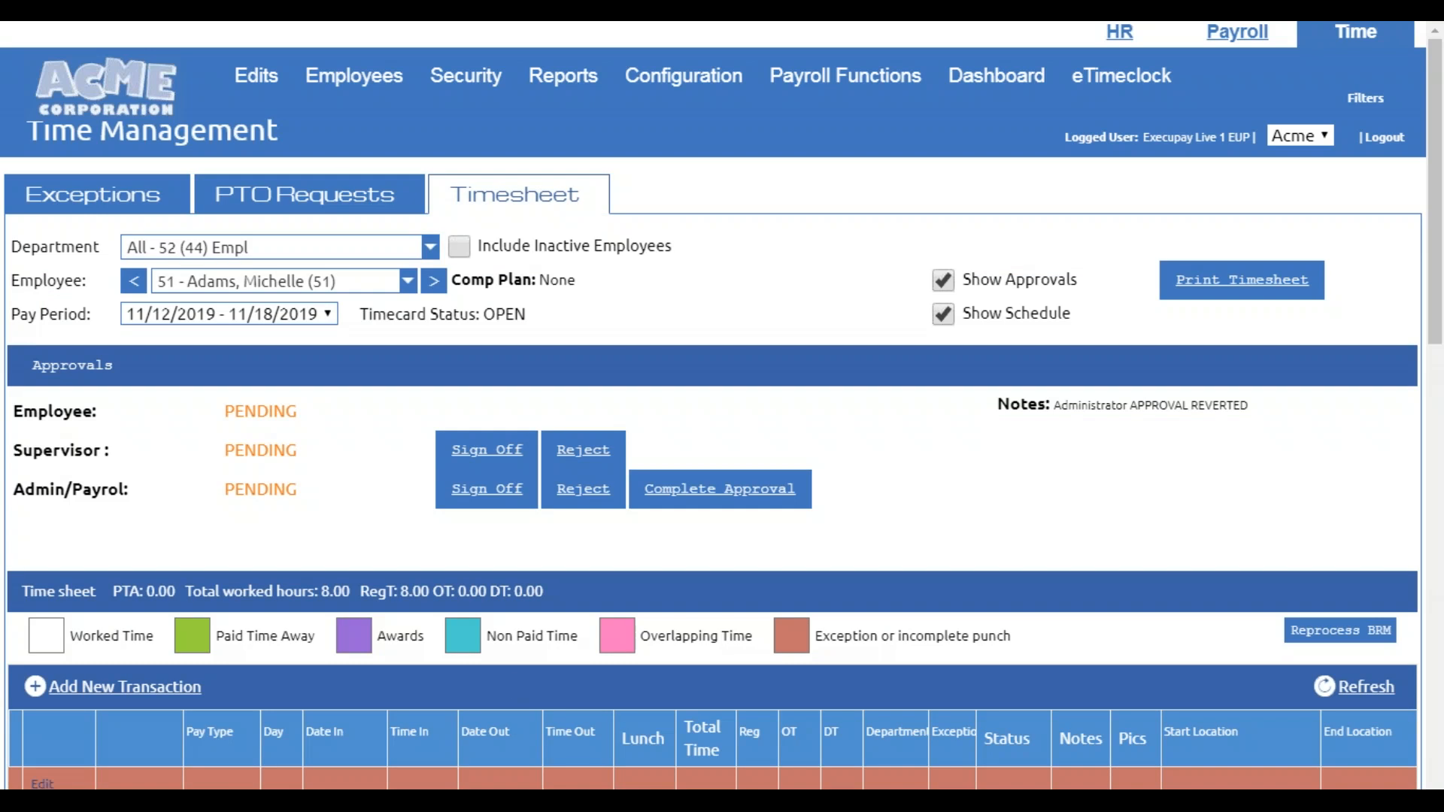
{"action": "left_click", "coordinate": [301, 203]}
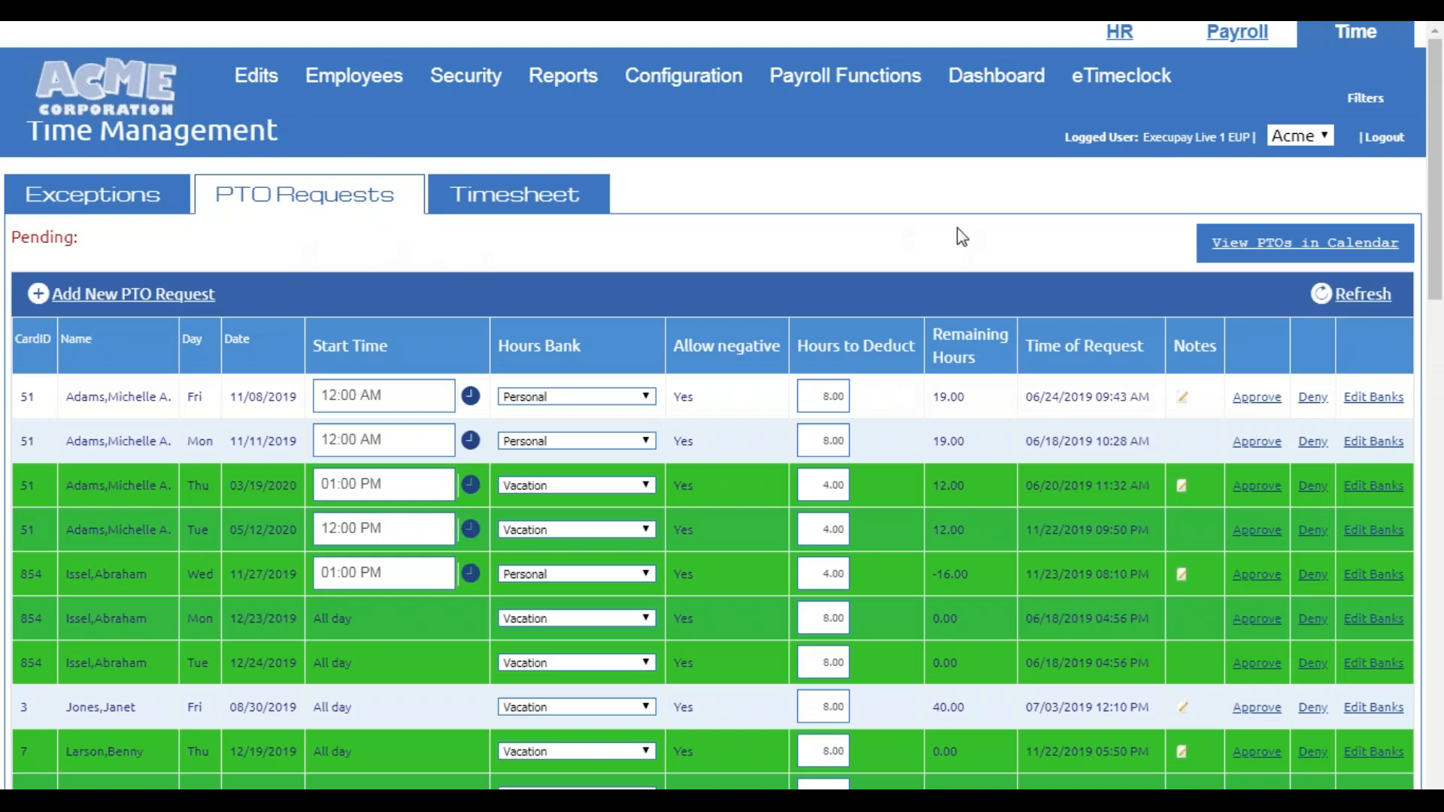
View the PTOs in the calendar for January 2020 and close the calendar view
{"action": "left_click", "coordinate": [1257, 253]}
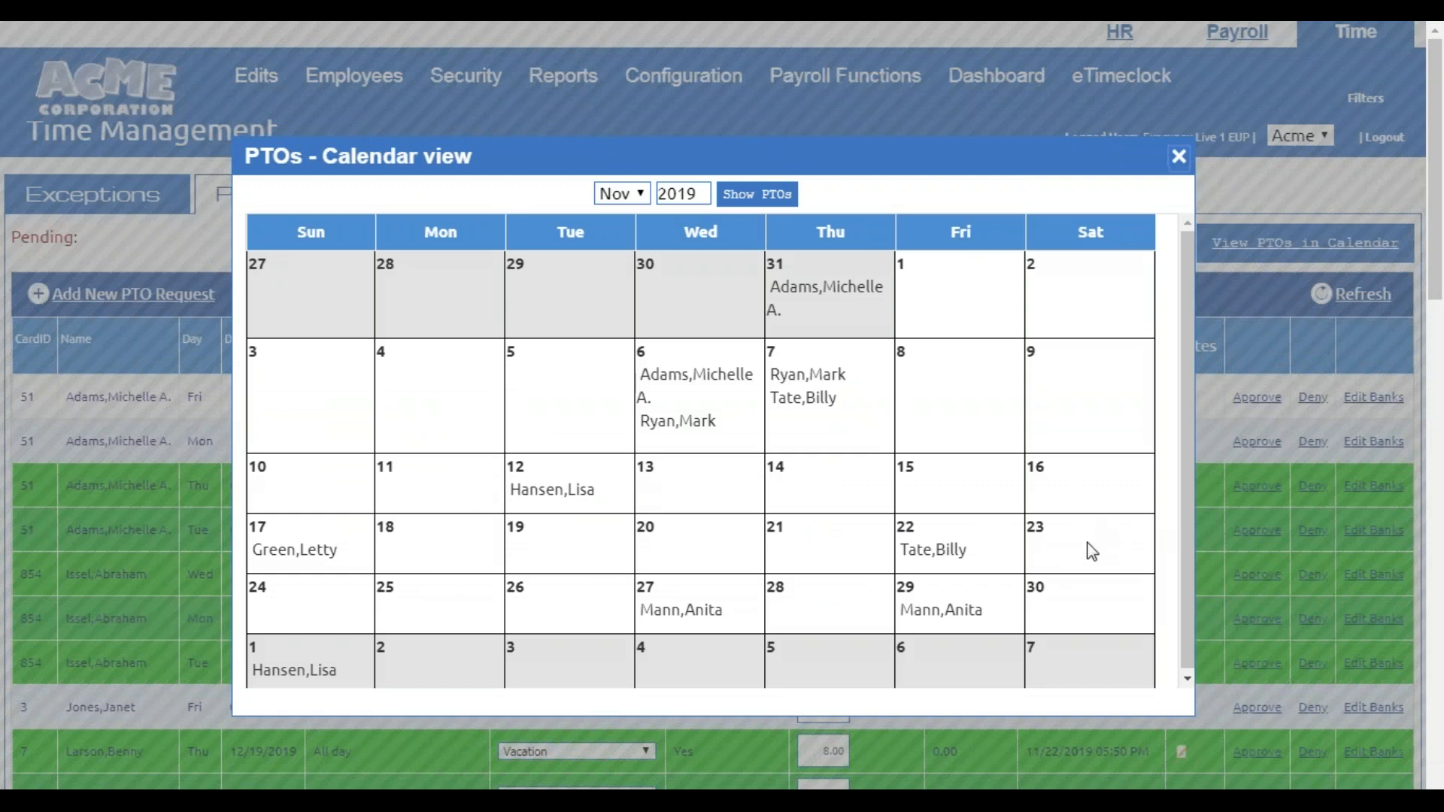
{"action": "left_click", "coordinate": [634, 199]}
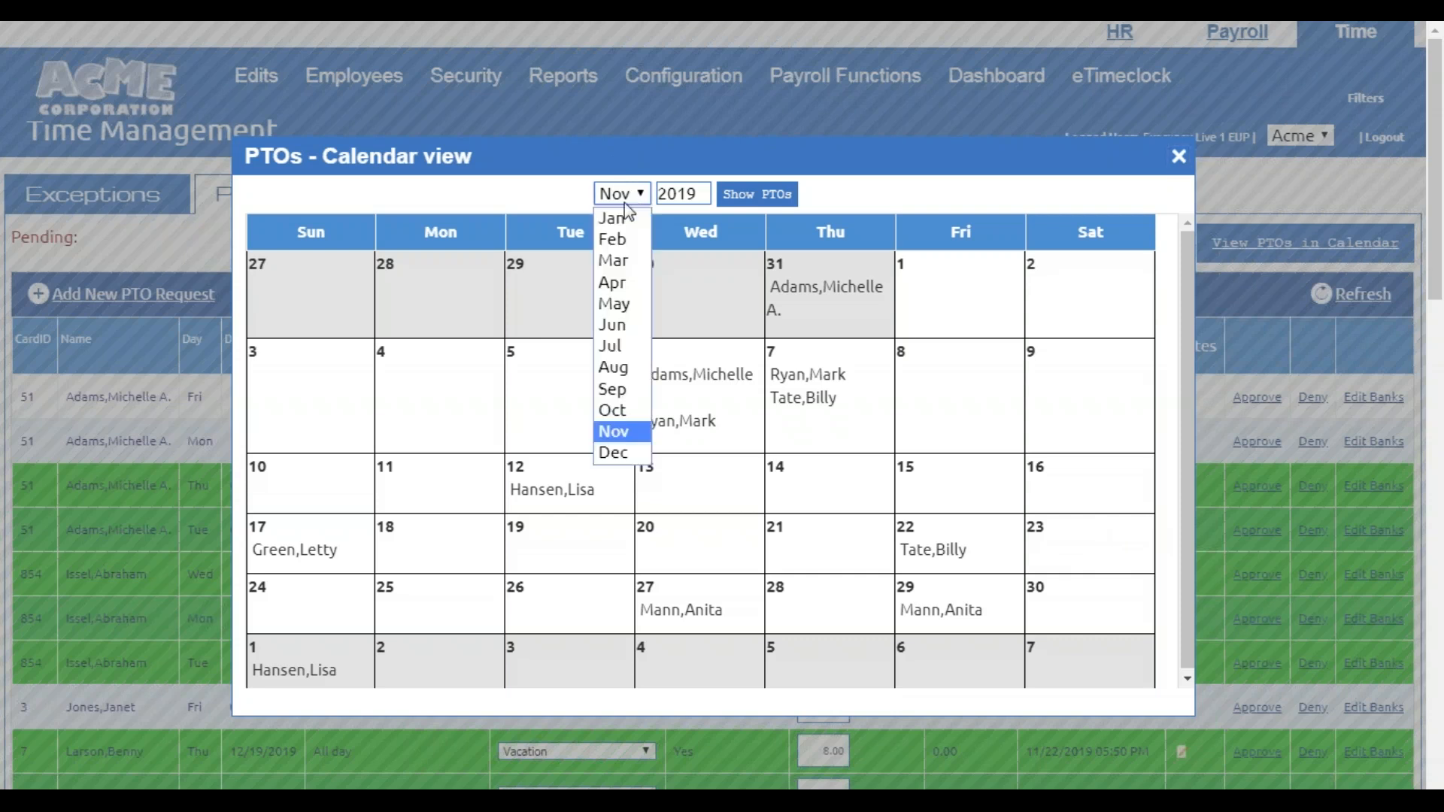
{"action": "left_click", "coordinate": [619, 219]}
{"action": "left_click", "coordinate": [693, 194]}
{"action": "left_click_drag", "start_coordinate": [693, 194], "coordinate": [683, 197]}
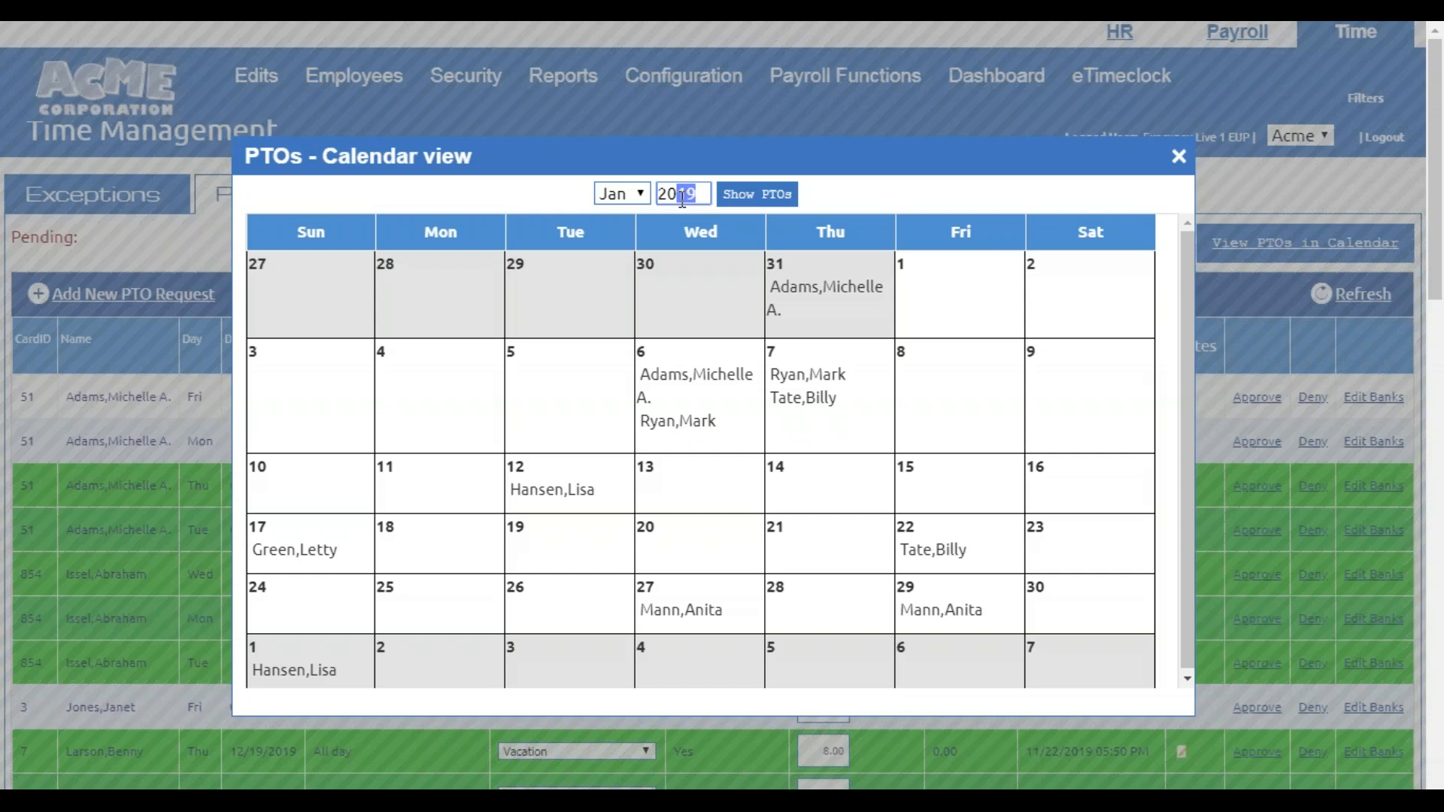
{"action": "type", "text": "20"}
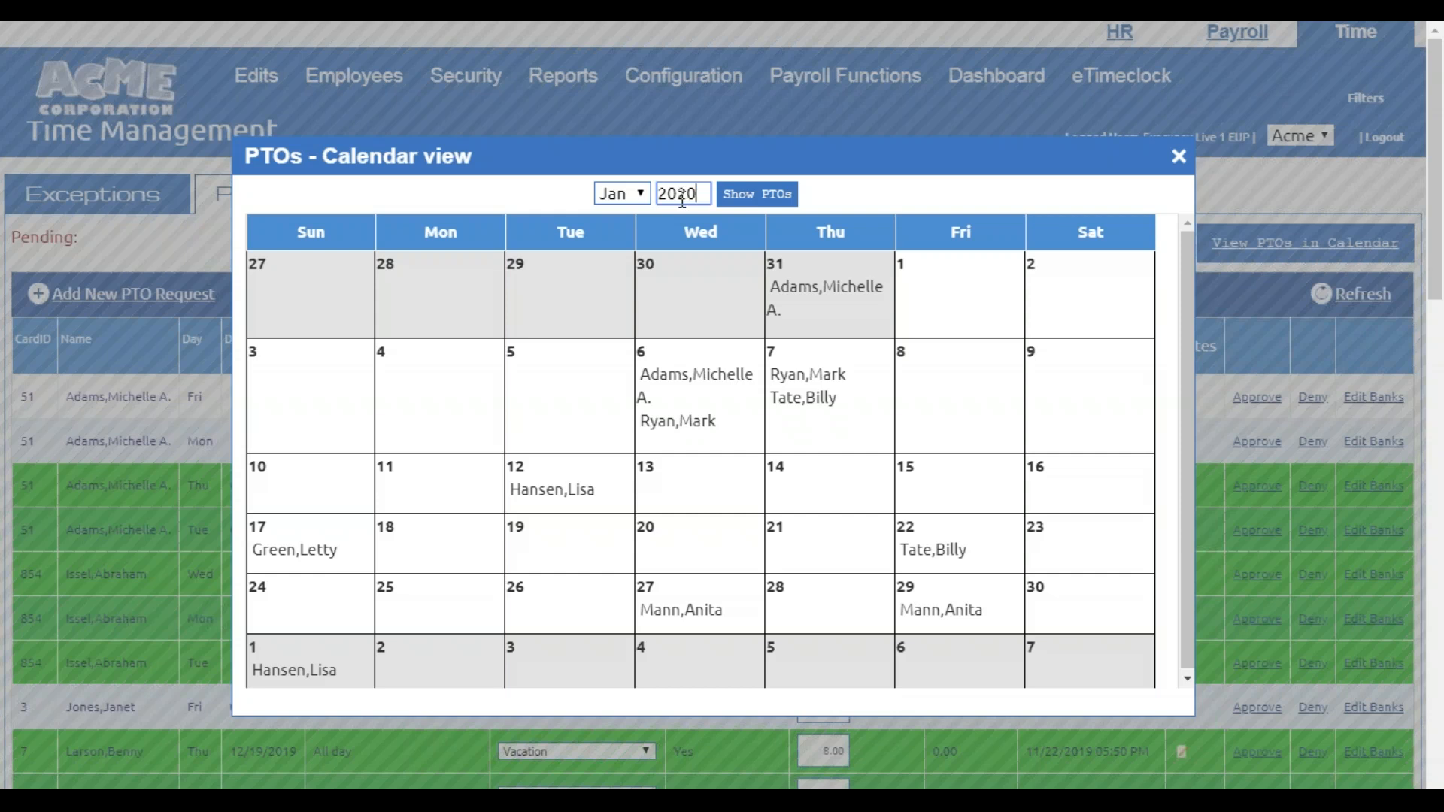
{"action": "left_click", "coordinate": [734, 194]}
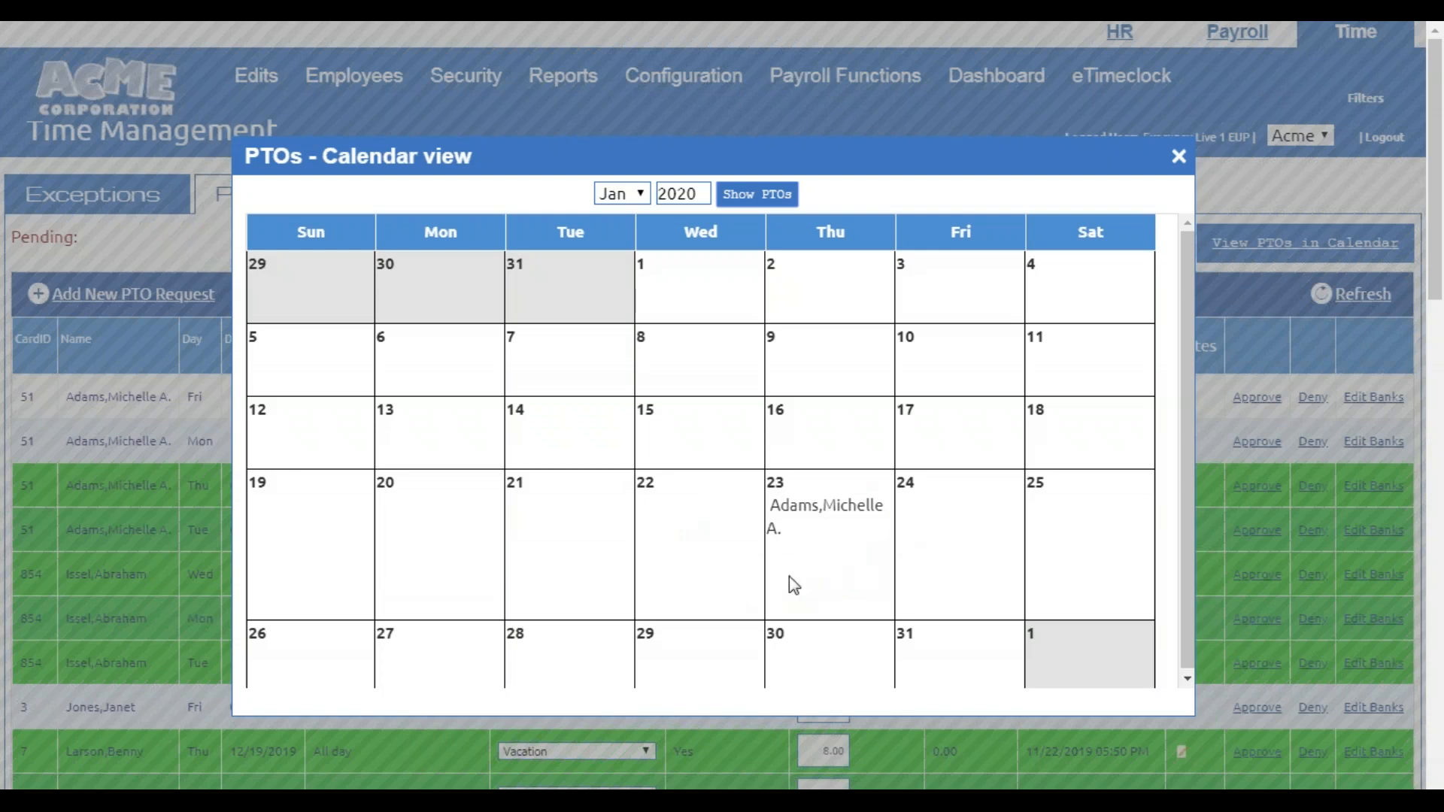
{"action": "left_click", "coordinate": [640, 197]}
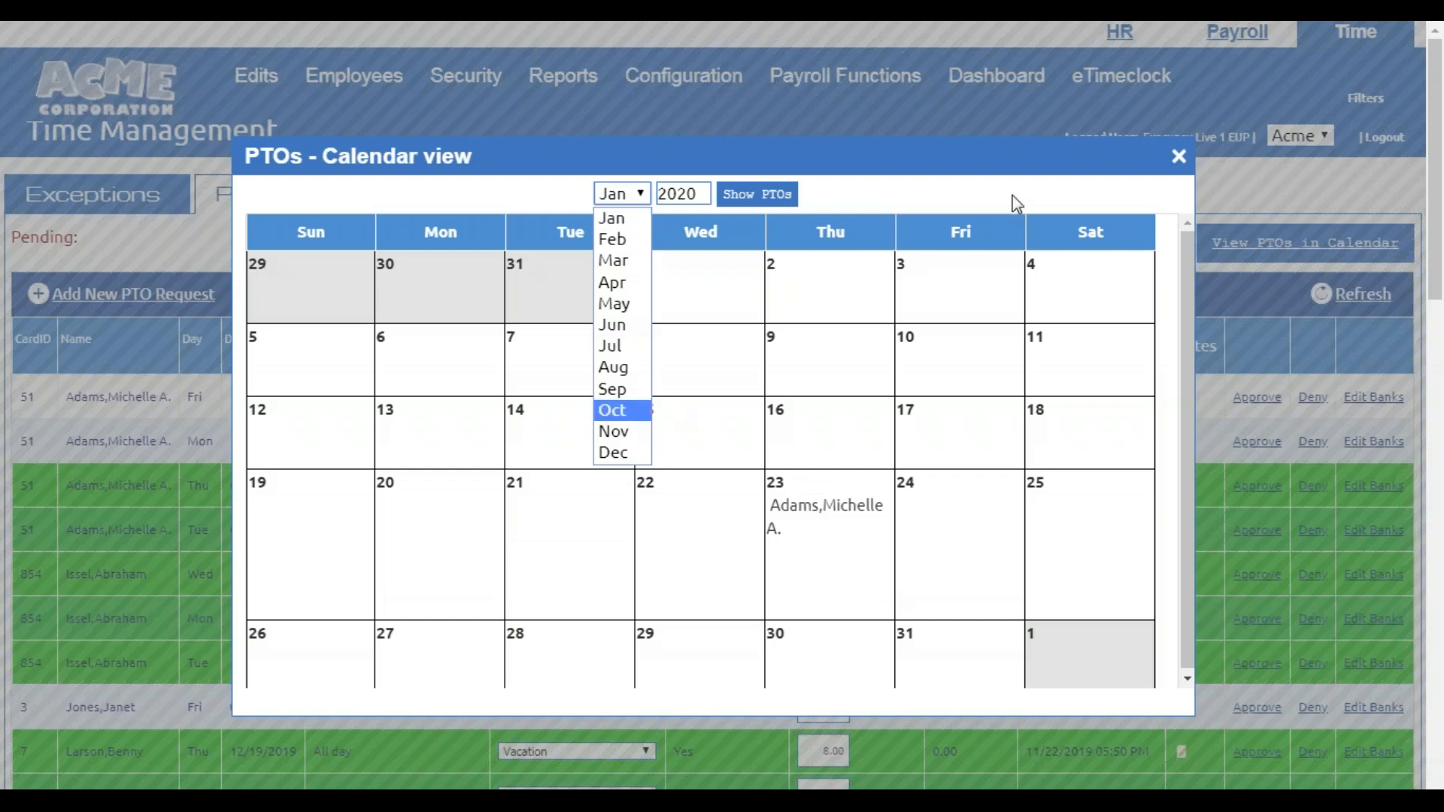
{"action": "left_click", "coordinate": [1177, 157]}
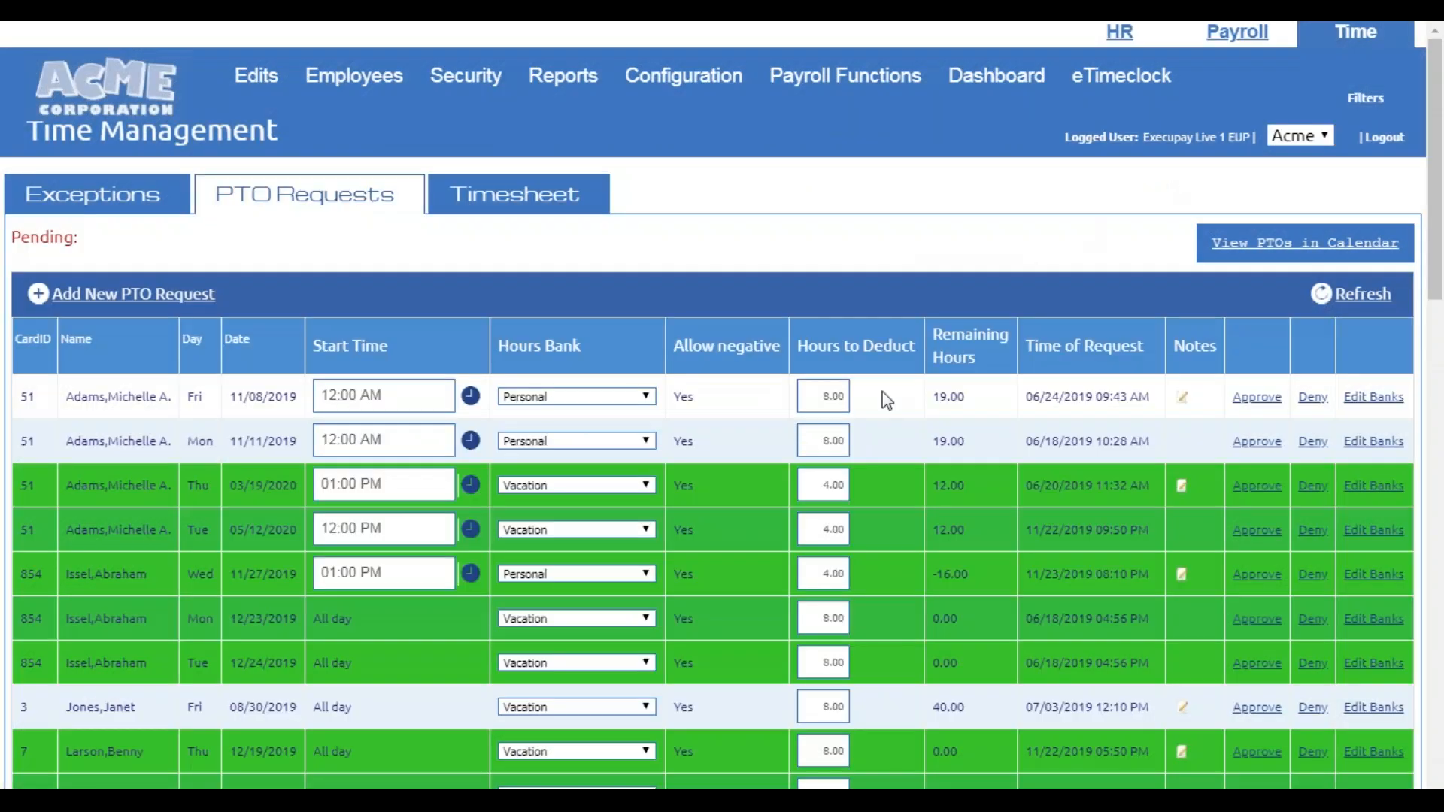
Examine the resolved PTO requests, including their approval statuses and revert options, and return to the pending list
{"action": "scroll", "coordinate": [883, 397], "scroll_direction": "down", "scroll_amount": 1}
{"action": "scroll", "coordinate": [886, 397], "scroll_direction": "down", "scroll_amount": 10}
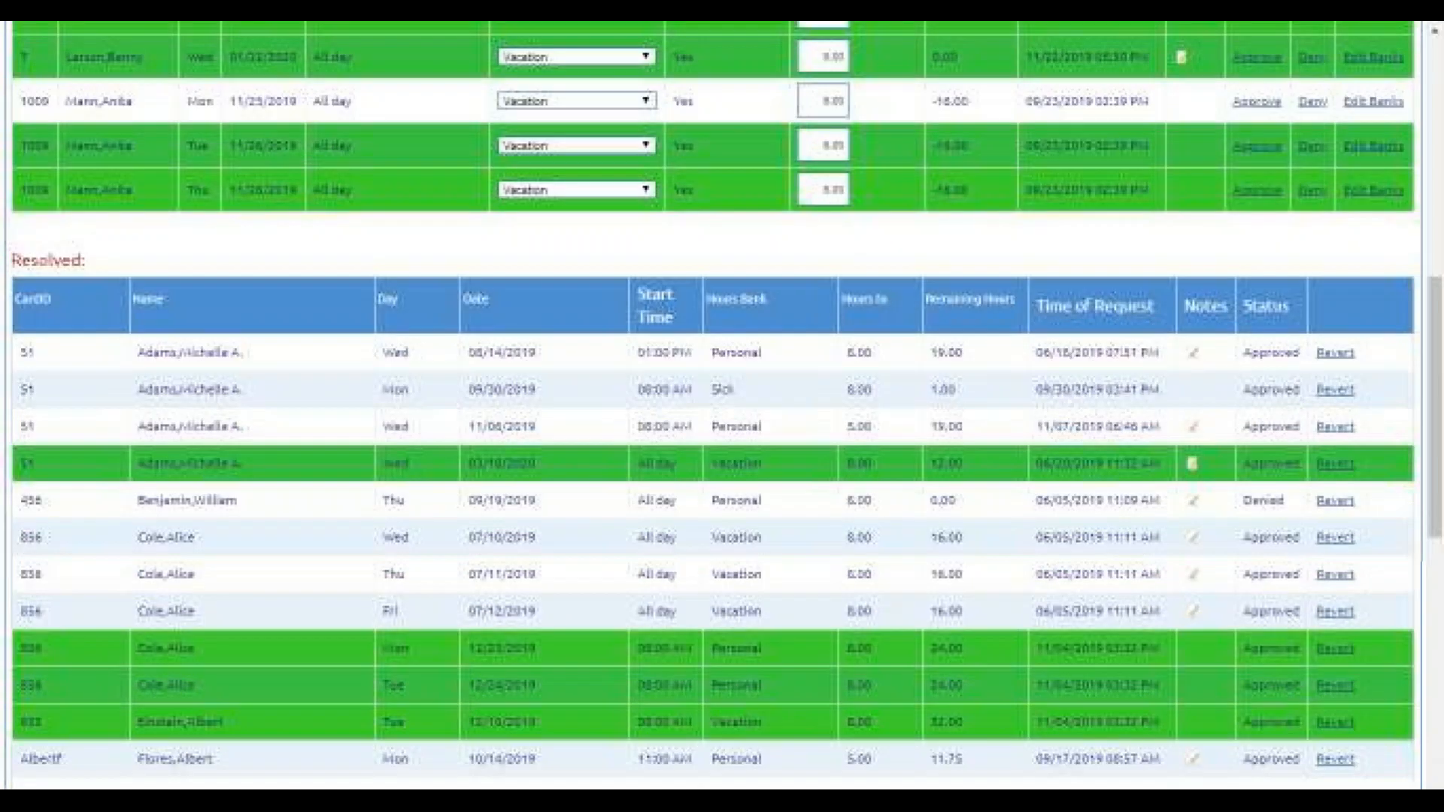
{"action": "scroll", "coordinate": [886, 396], "scroll_direction": "down", "scroll_amount": 2}
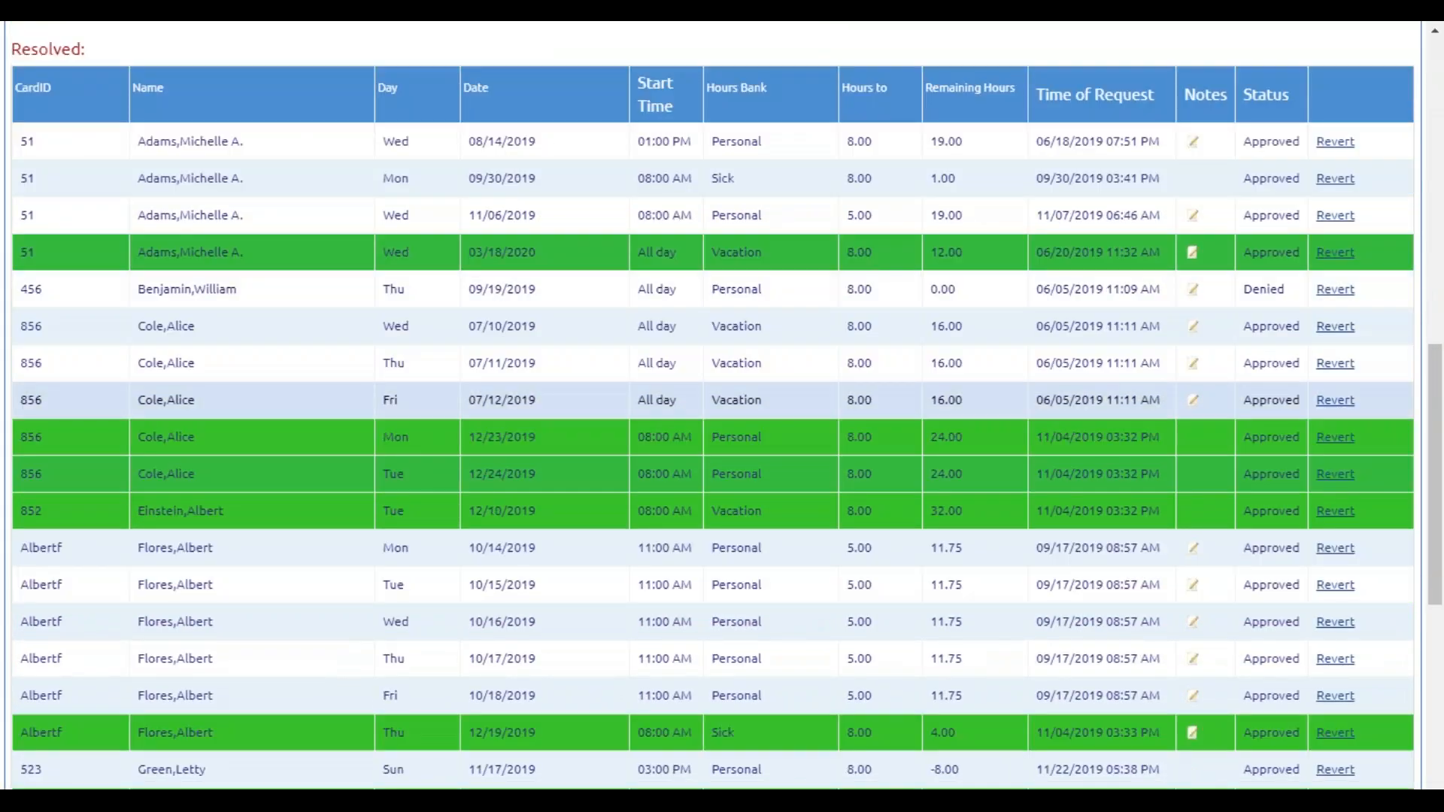
{"action": "scroll", "coordinate": [886, 397], "scroll_direction": "down", "scroll_amount": 6}
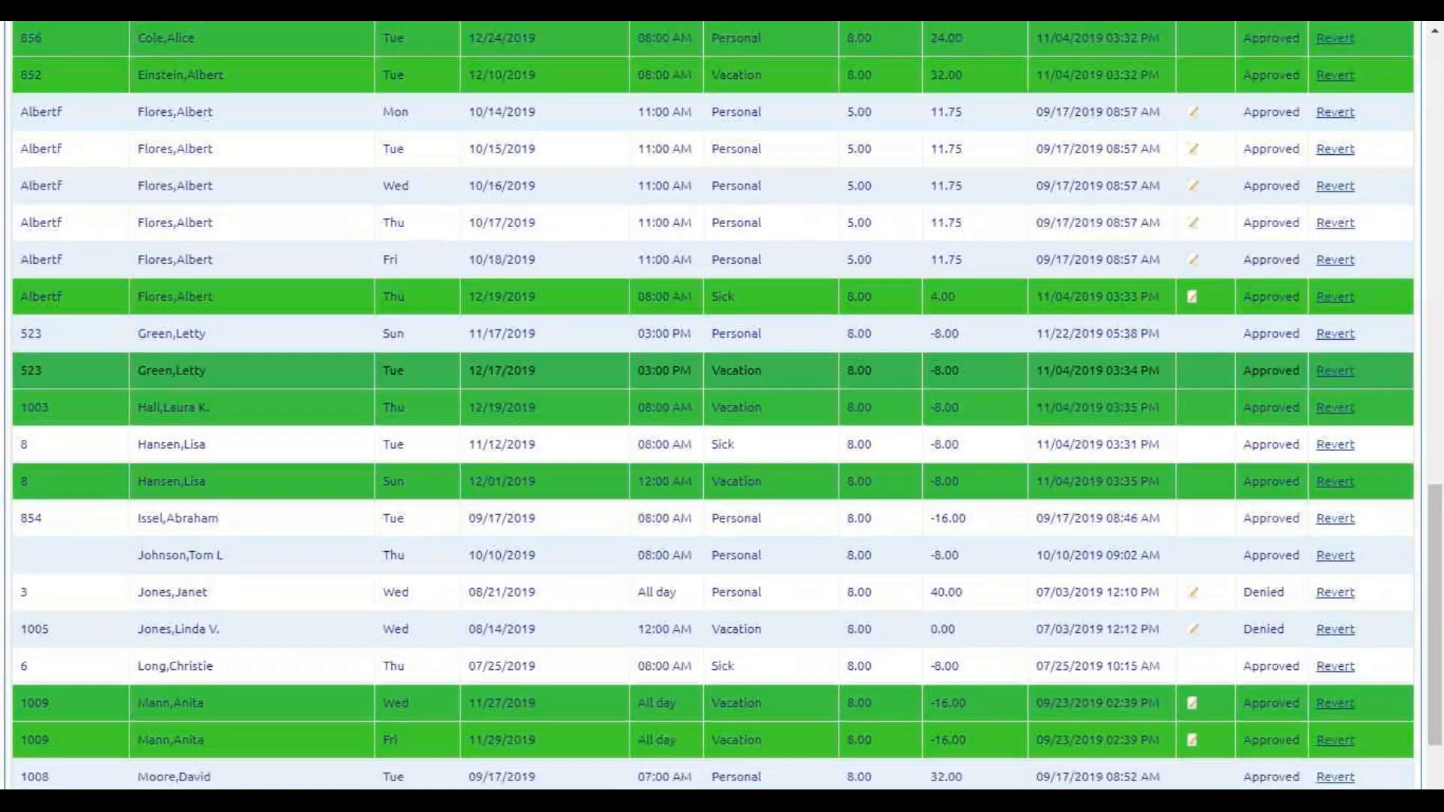
{"action": "scroll", "coordinate": [886, 397], "scroll_direction": "down", "scroll_amount": 3}
{"action": "scroll", "coordinate": [886, 396], "scroll_direction": "up", "scroll_amount": 3}
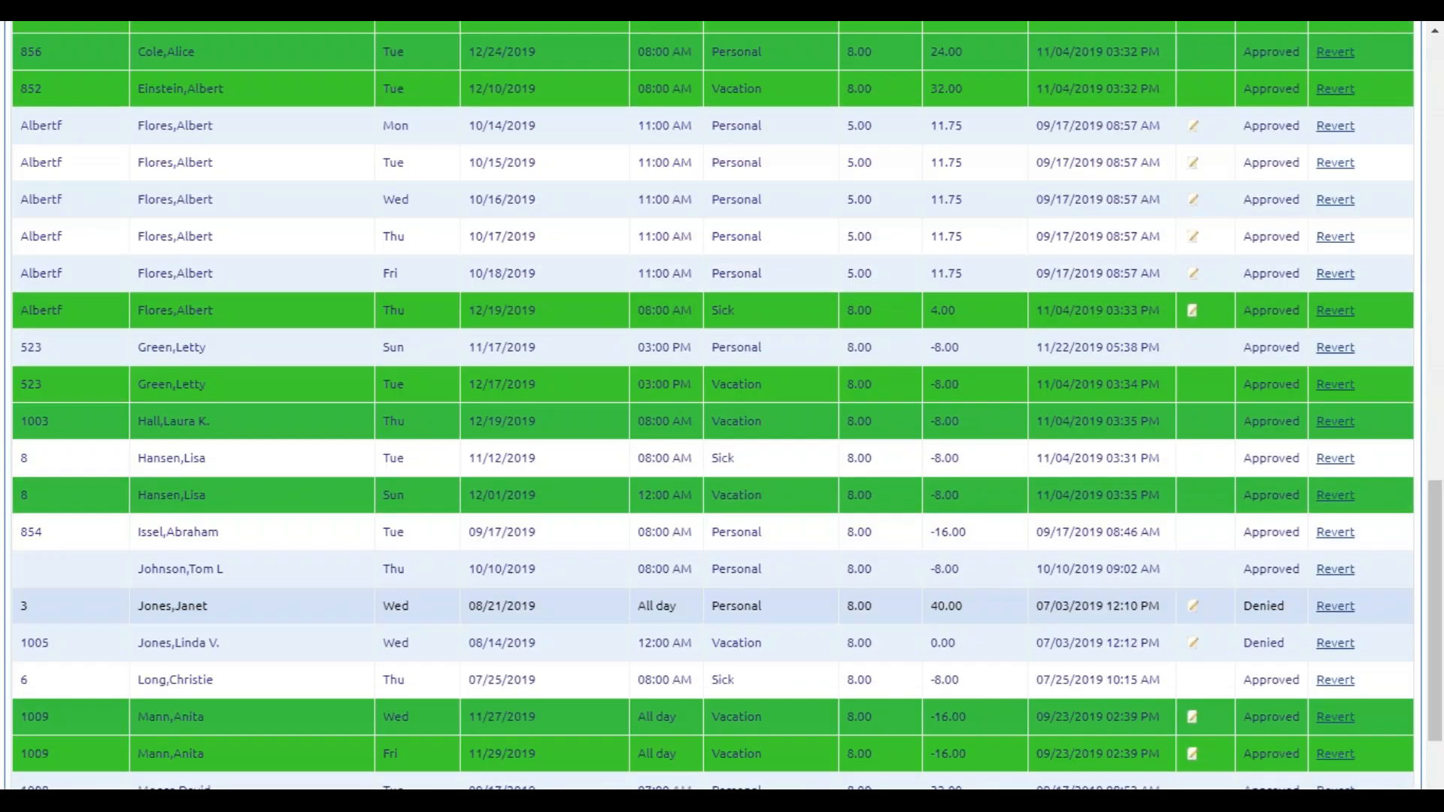
{"action": "scroll", "coordinate": [886, 397], "scroll_direction": "up", "scroll_amount": 12}
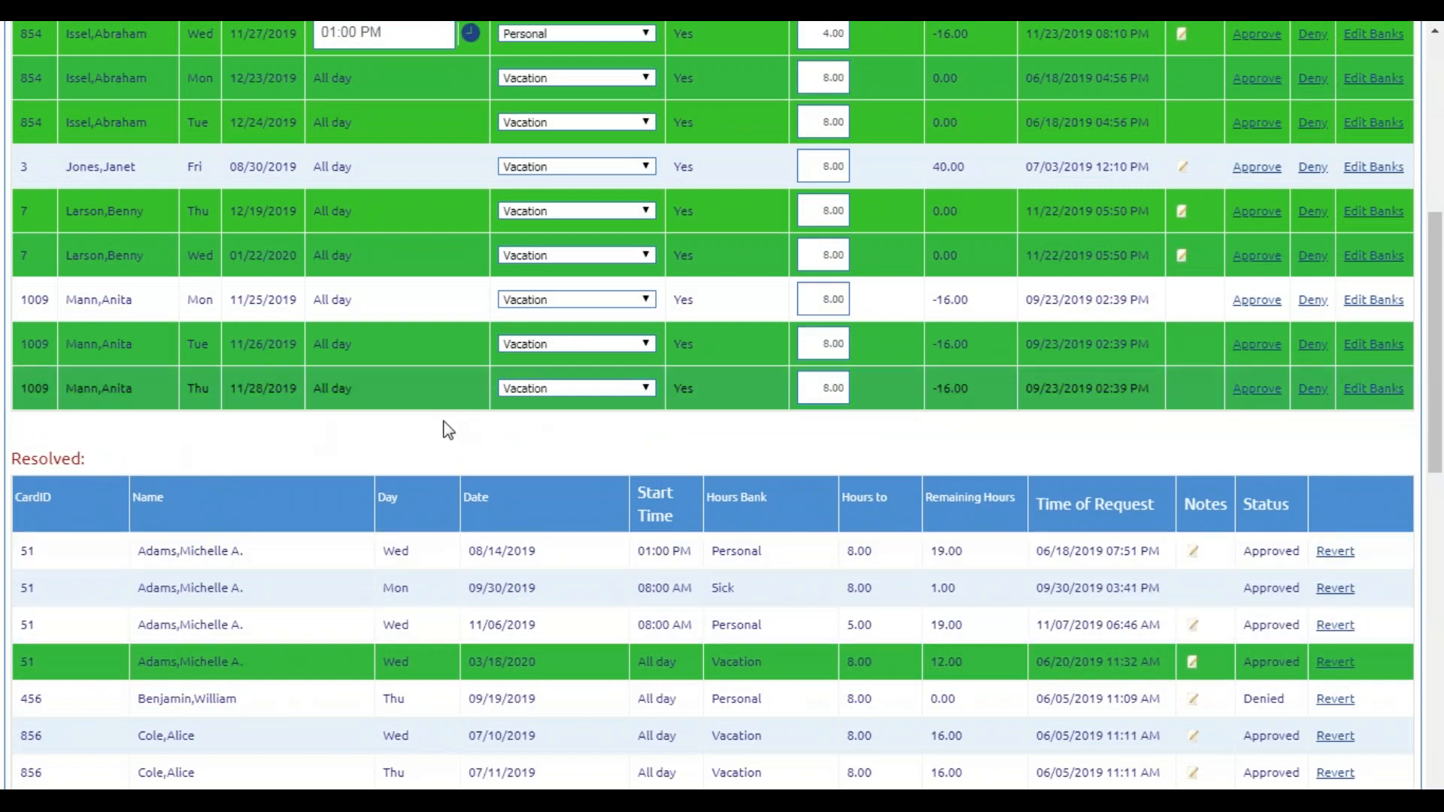
{"action": "scroll", "coordinate": [448, 429], "scroll_direction": "up", "scroll_amount": 4}
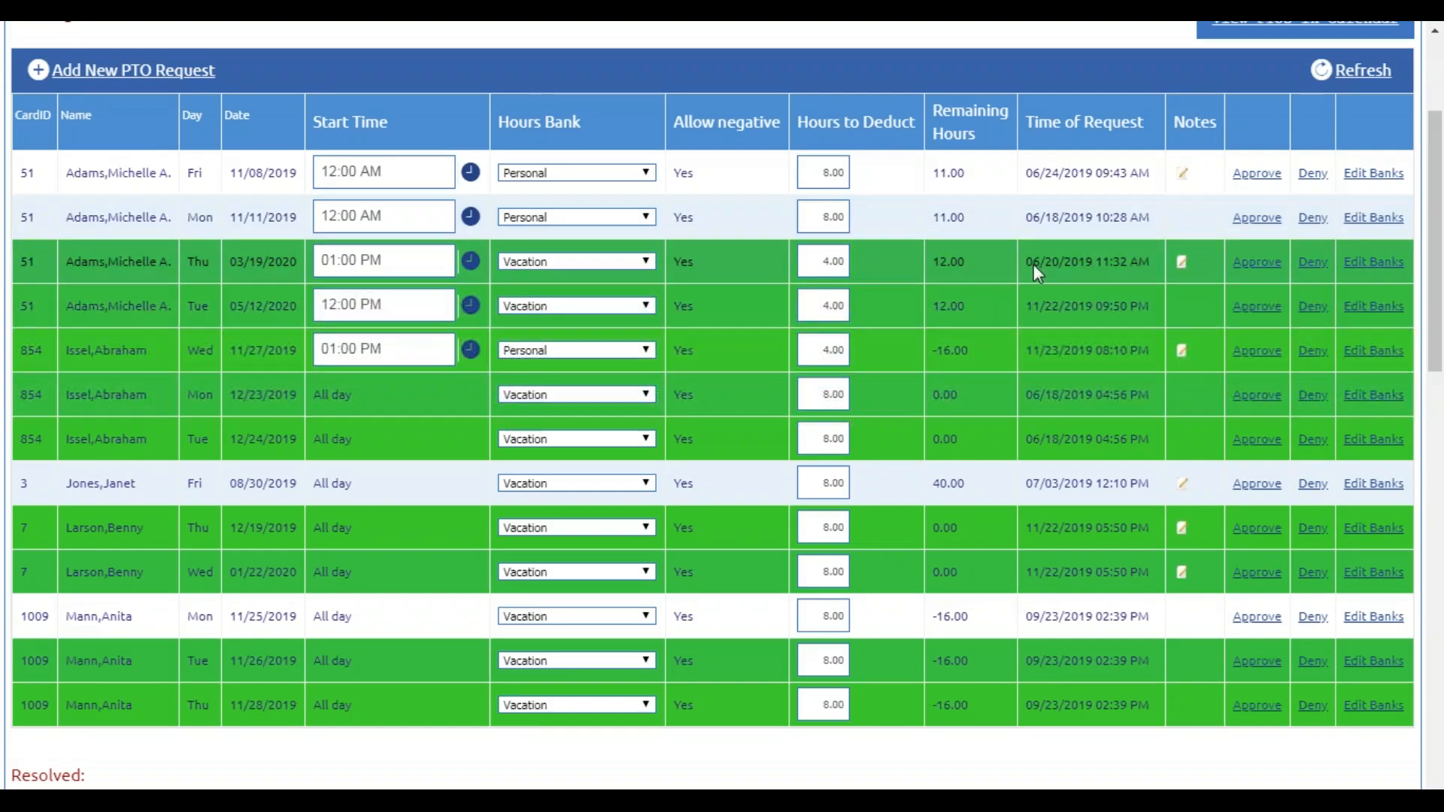
{"action": "scroll", "coordinate": [940, 332], "scroll_direction": "down", "scroll_amount": 8}
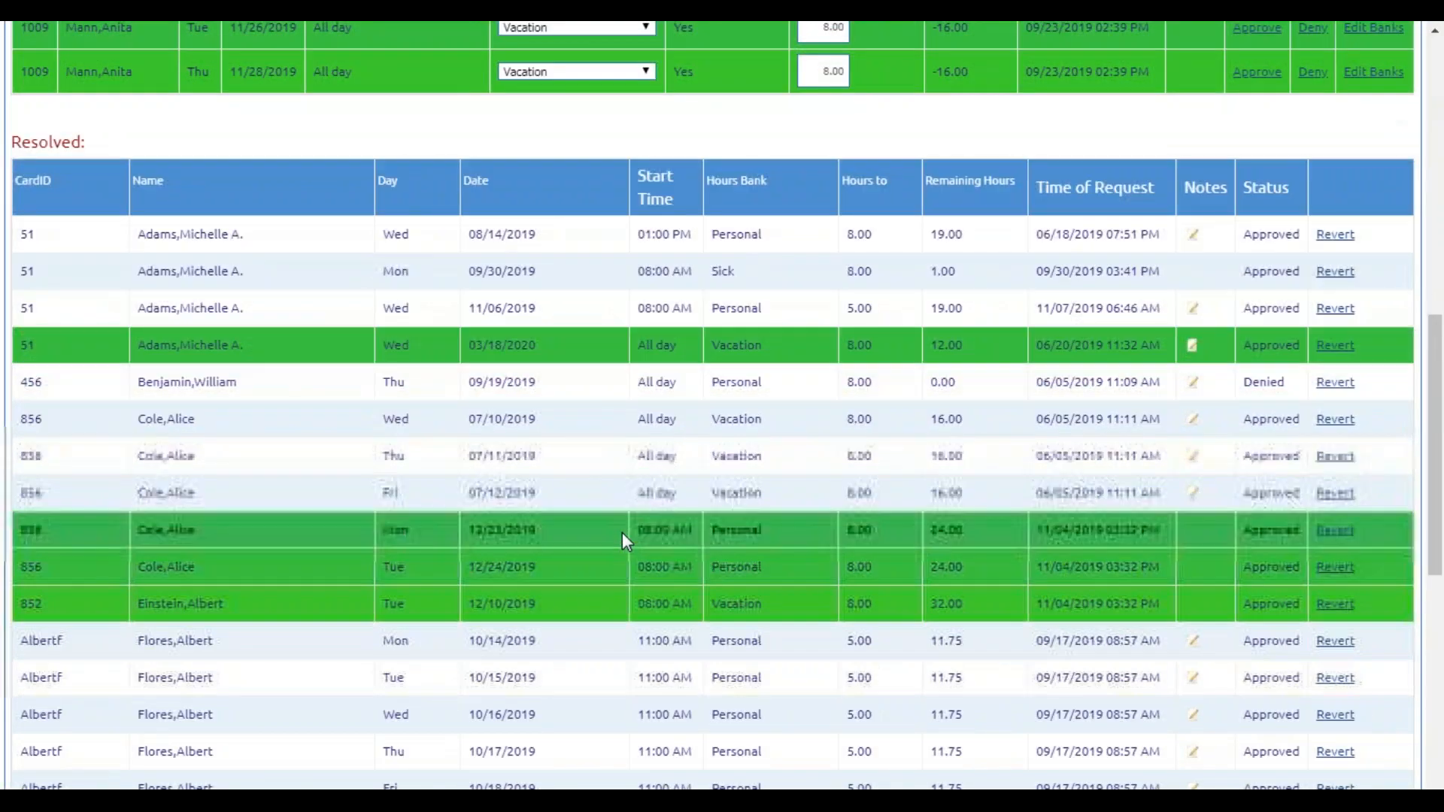
{"action": "scroll", "coordinate": [698, 521], "scroll_direction": "down", "scroll_amount": 4}
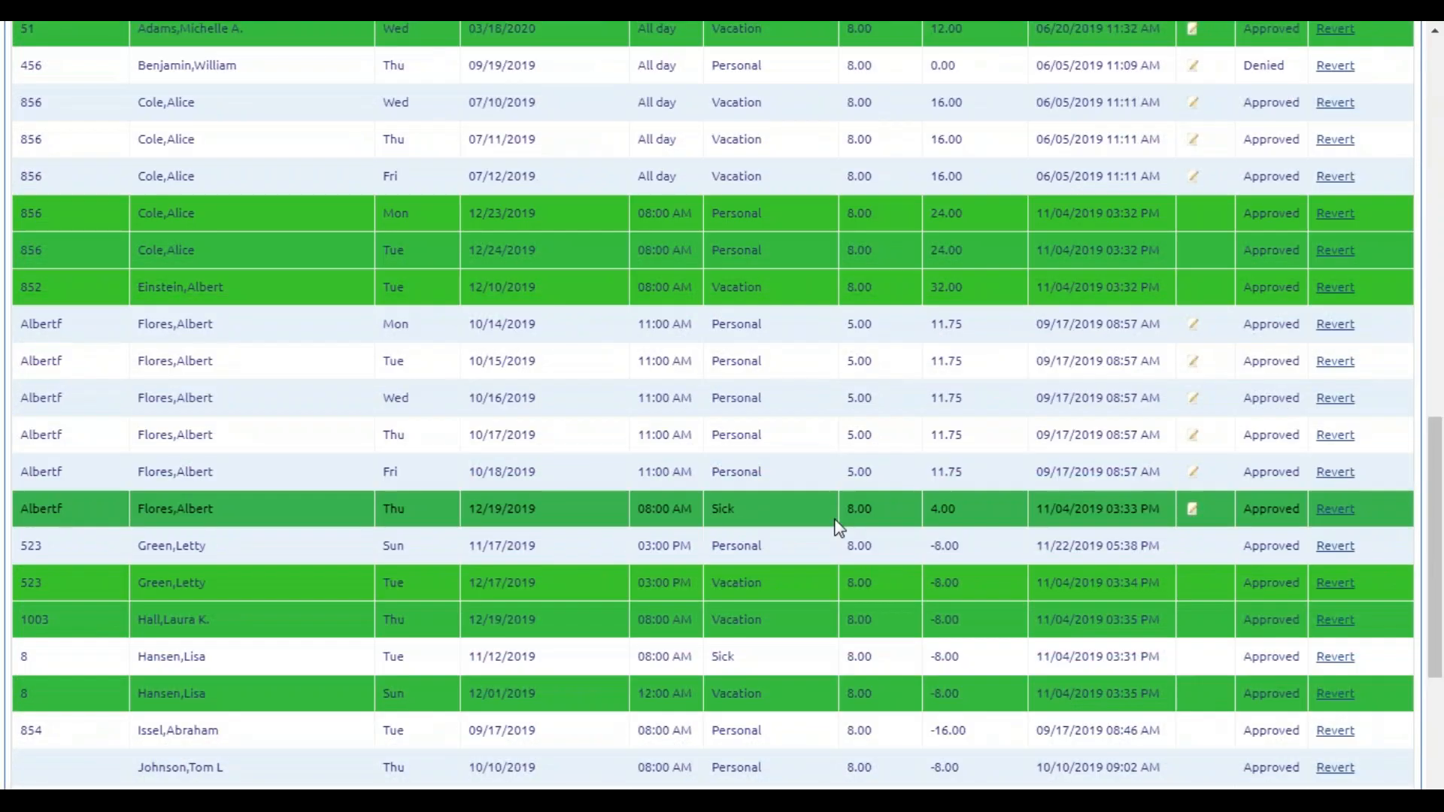
{"action": "scroll", "coordinate": [839, 526], "scroll_direction": "down", "scroll_amount": 3}
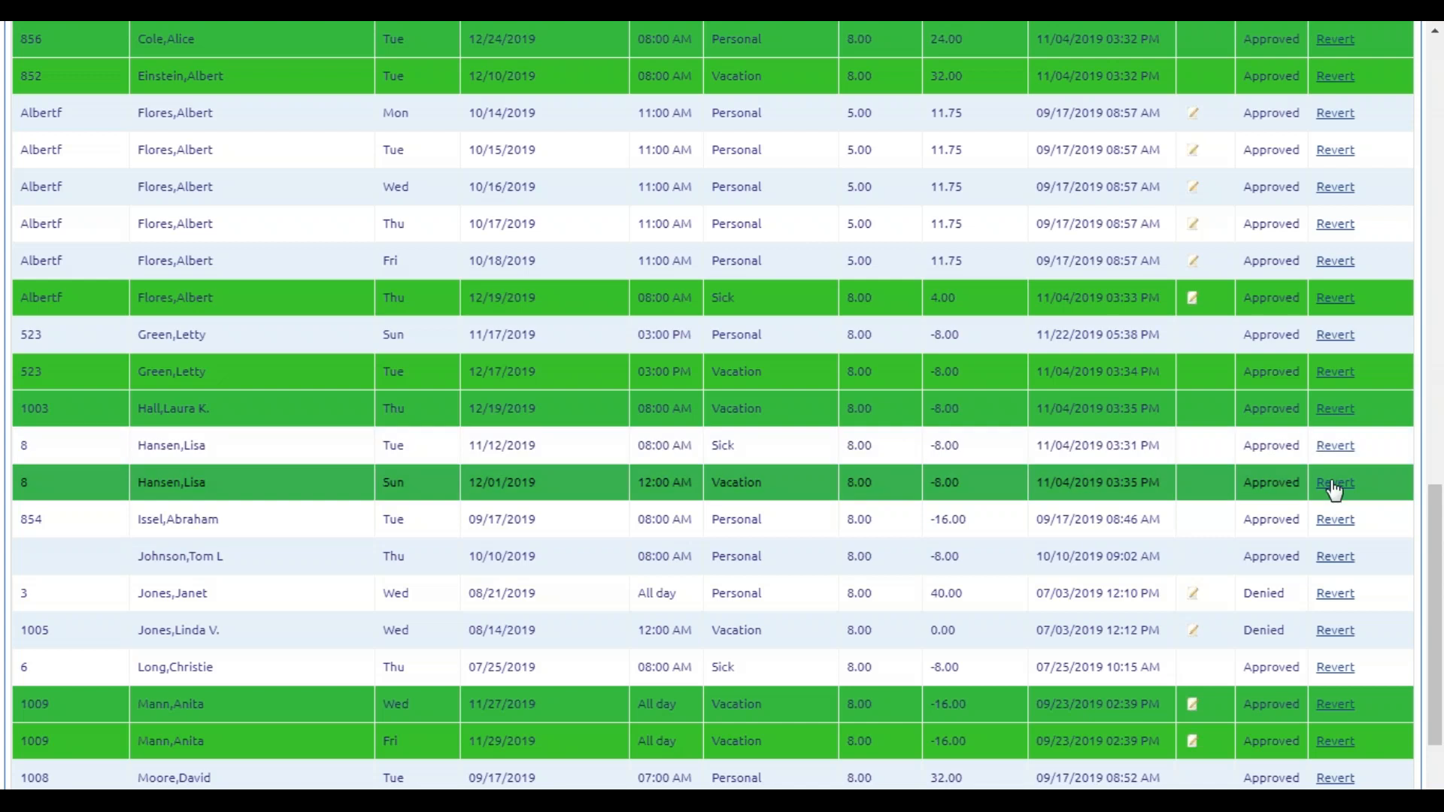
{"action": "scroll", "coordinate": [942, 547], "scroll_direction": "up", "scroll_amount": 15}
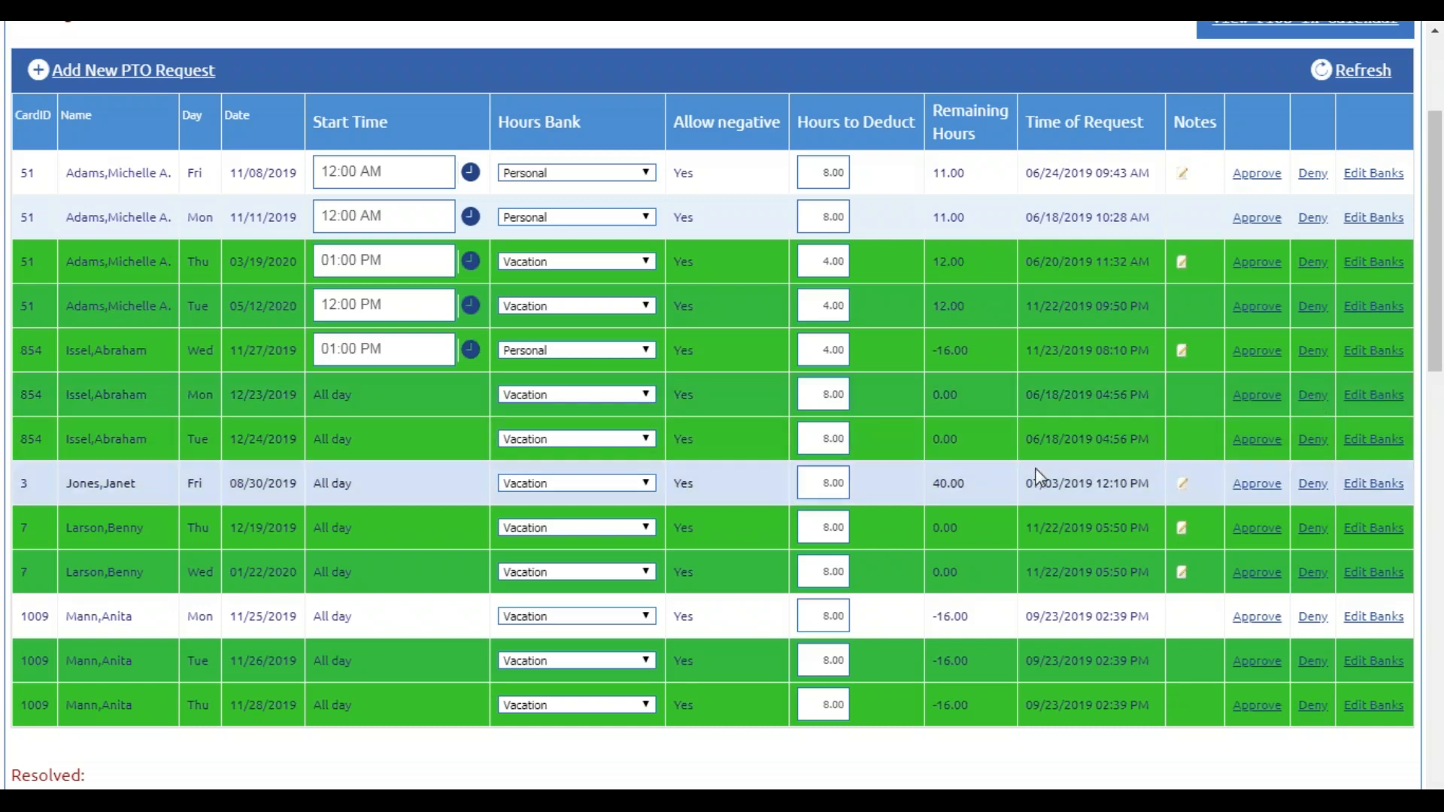
{"action": "scroll", "coordinate": [1029, 481], "scroll_direction": "up", "scroll_amount": 3}
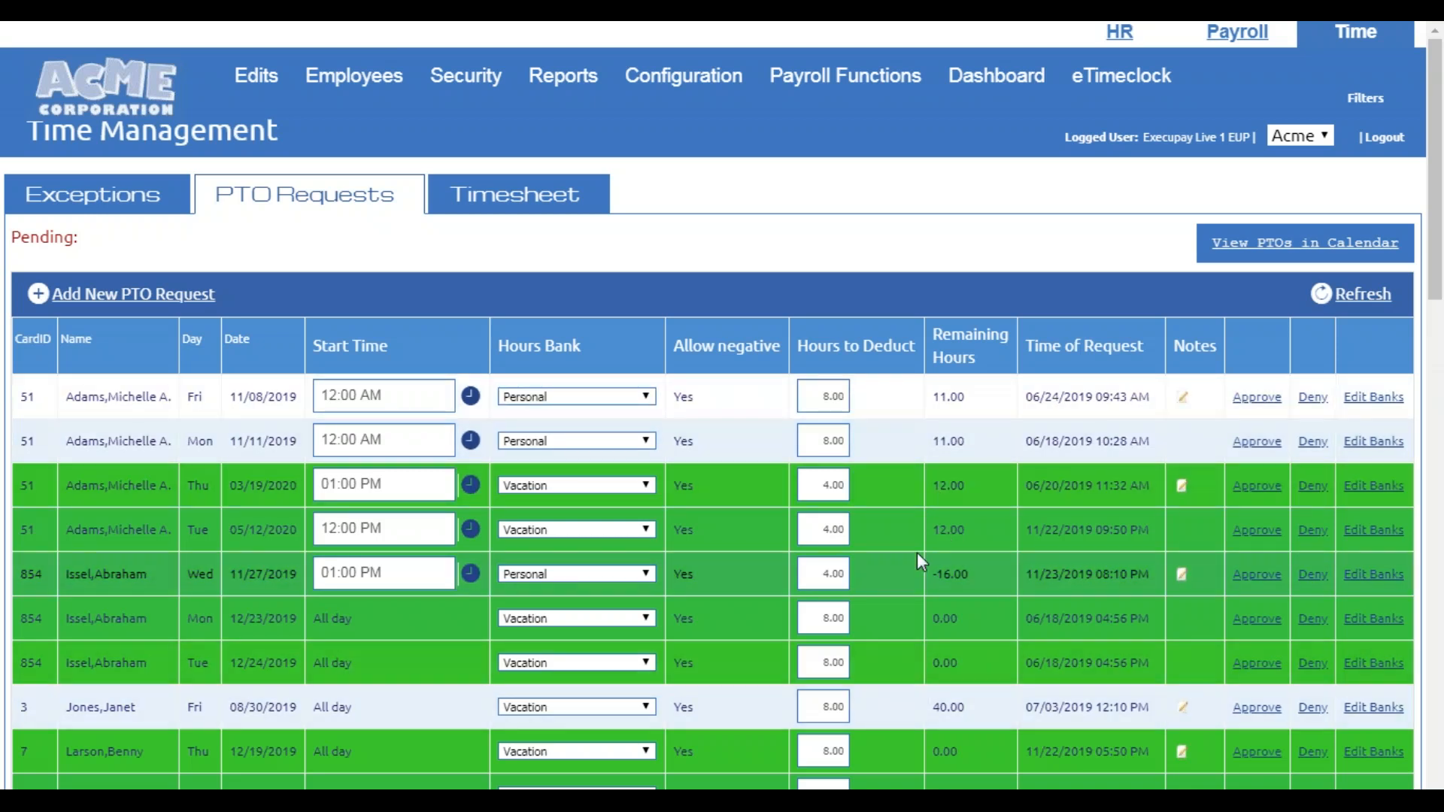
Compare the resolved list with the pending PTO requests, checking the pending requests' hours, notes and approve or deny options
{"action": "left_click", "coordinate": [1432, 625]}
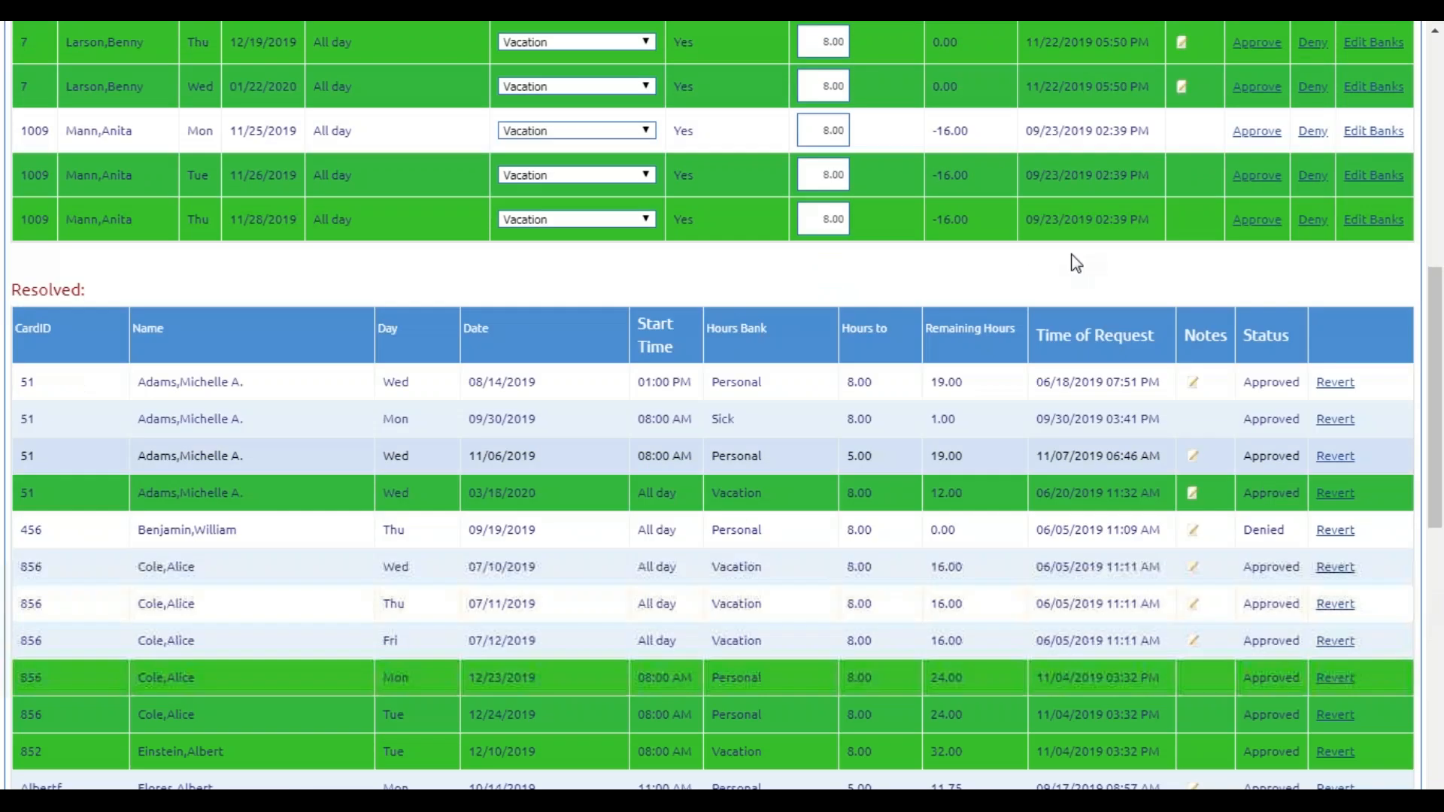
{"action": "scroll", "coordinate": [1001, 339], "scroll_direction": "up", "scroll_amount": 4}
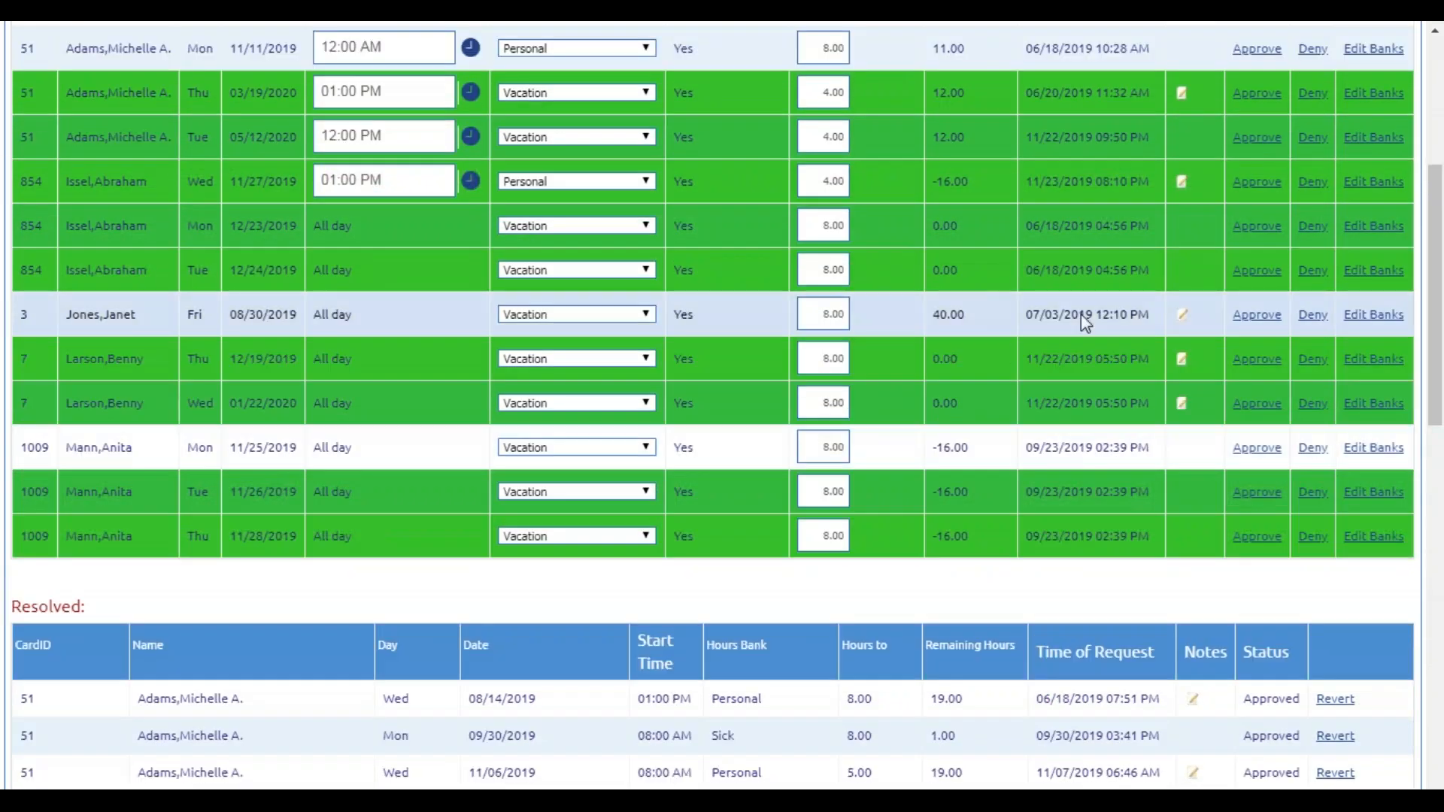
{"action": "scroll", "coordinate": [1011, 463], "scroll_direction": "up", "scroll_amount": 4}
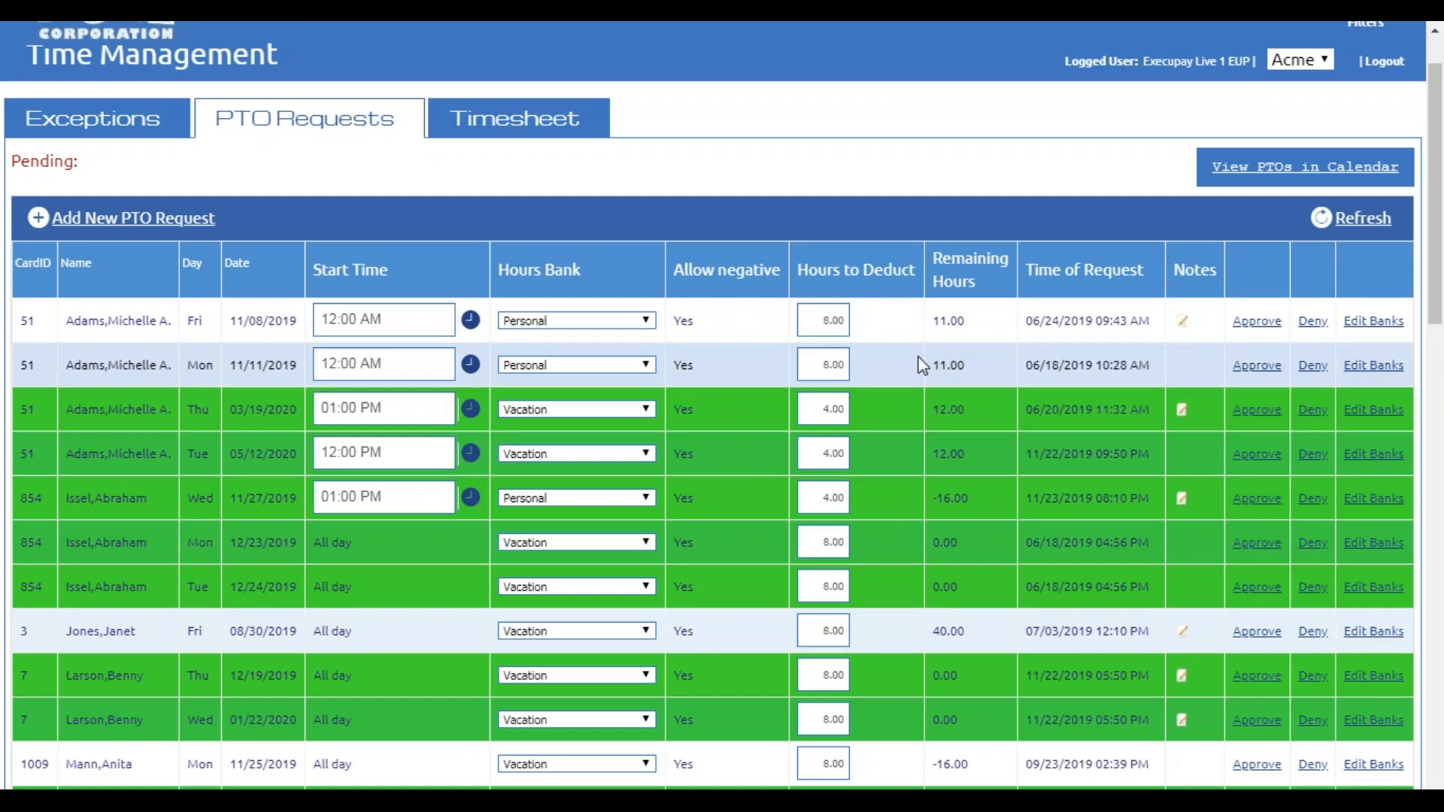
{"action": "scroll", "coordinate": [881, 516], "scroll_direction": "up", "scroll_amount": 2}
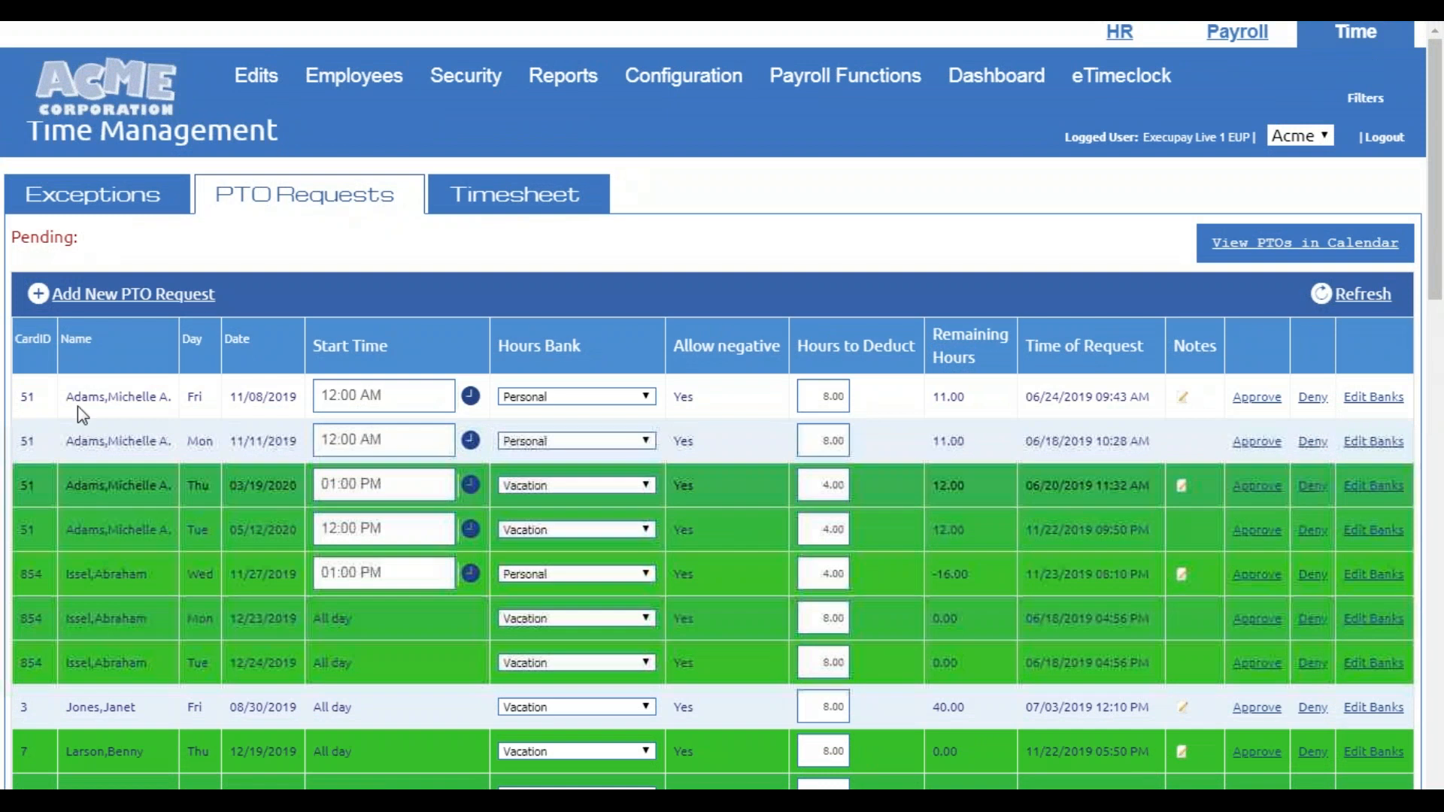
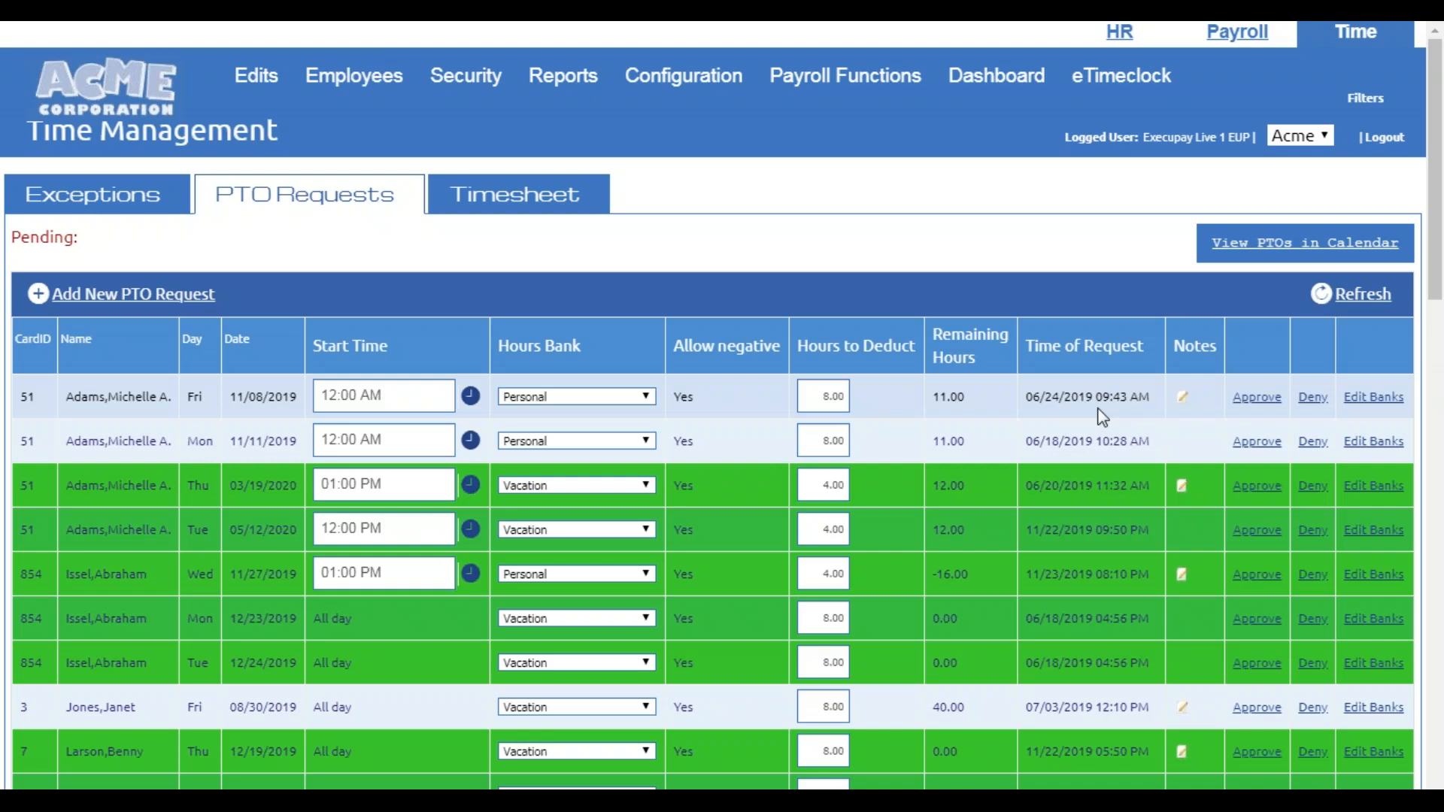
{"action": "mouse_move", "coordinate": [1182, 395]}
{"action": "scroll", "coordinate": [1315, 406], "scroll_direction": "down", "scroll_amount": 5}
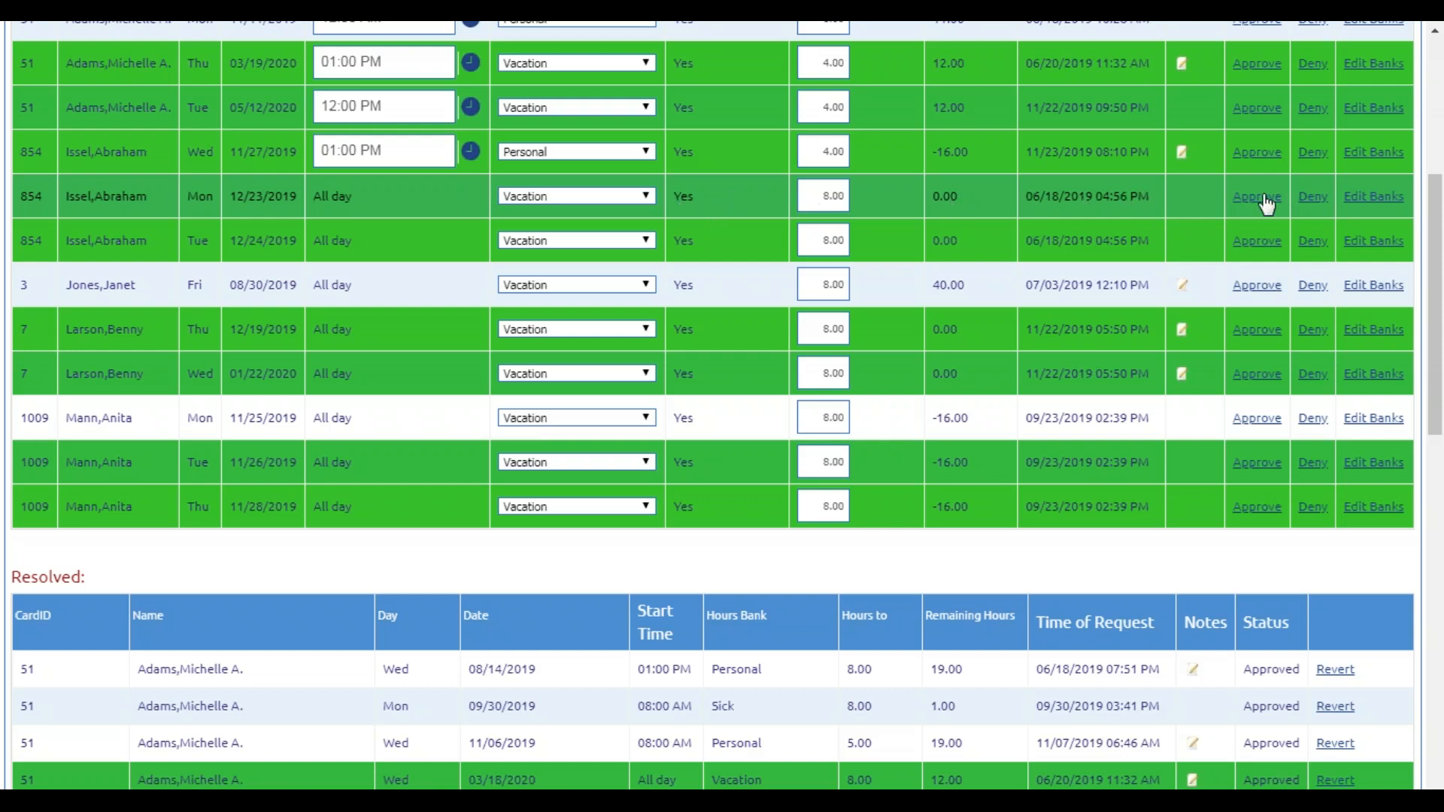
{"action": "scroll", "coordinate": [1063, 409], "scroll_direction": "up", "scroll_amount": 5}
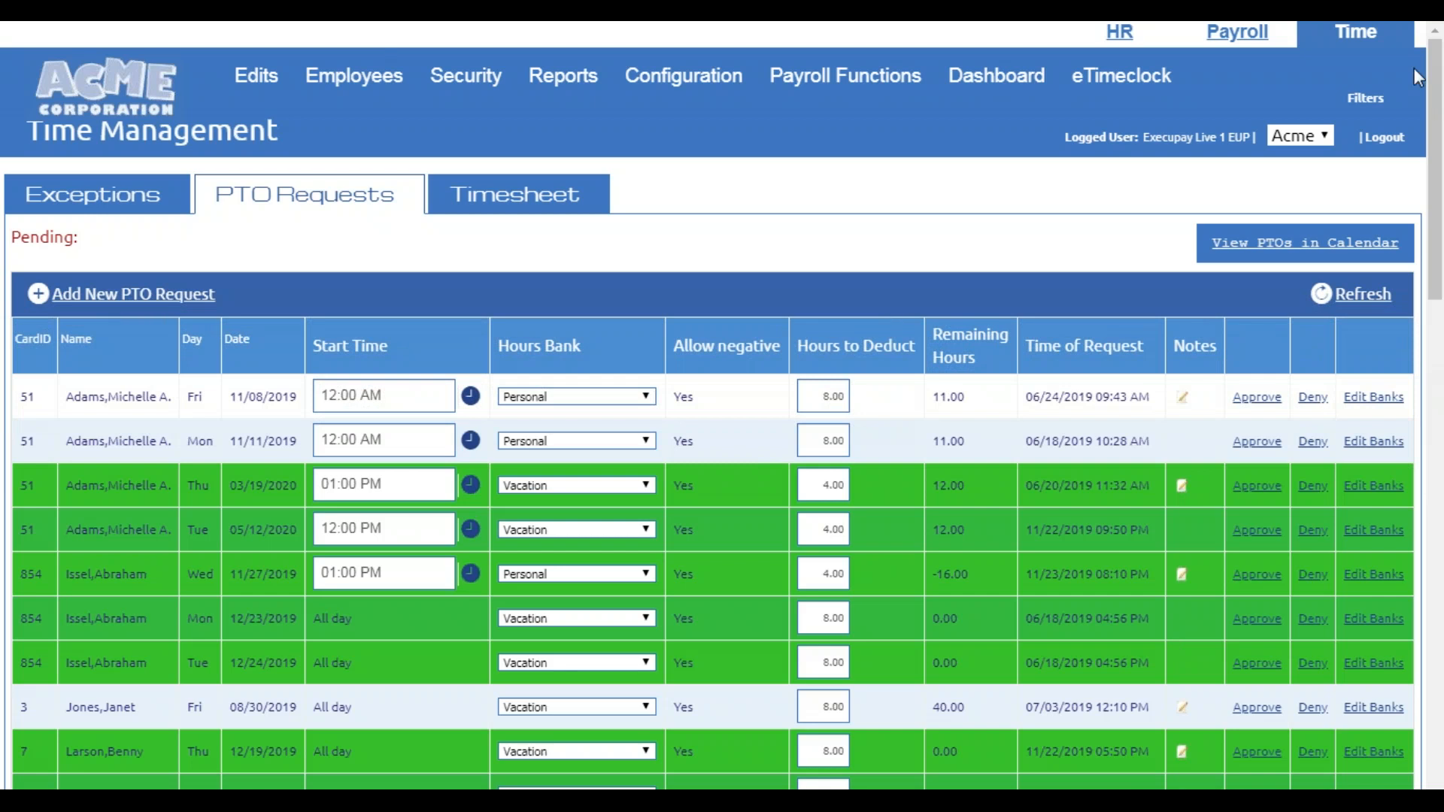
Check the approvals section of the next employee's timesheet and open the Approvals page to look through its employee list
{"action": "left_click", "coordinate": [546, 194]}
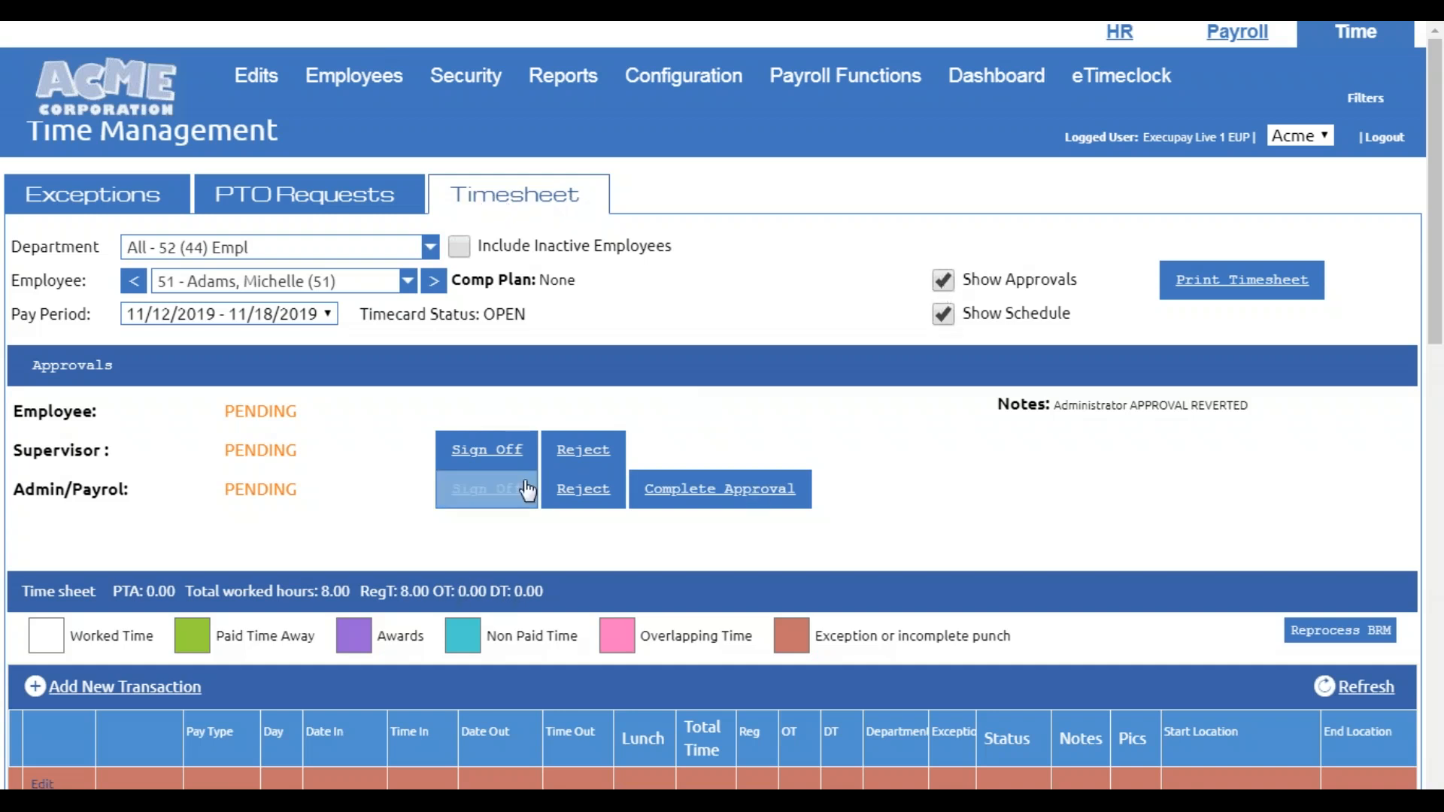
{"action": "left_click", "coordinate": [436, 282]}
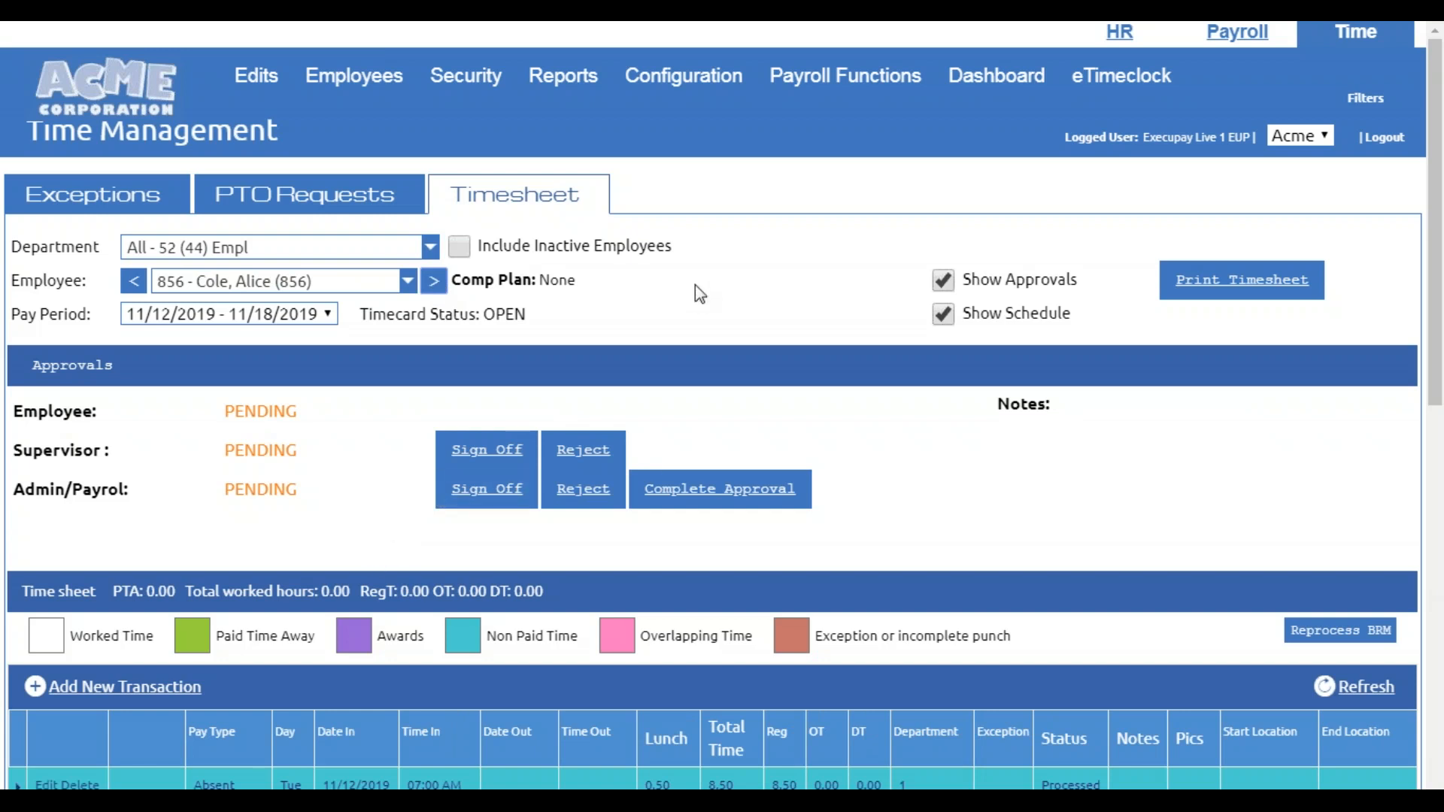
{"action": "mouse_move", "coordinate": [253, 81]}
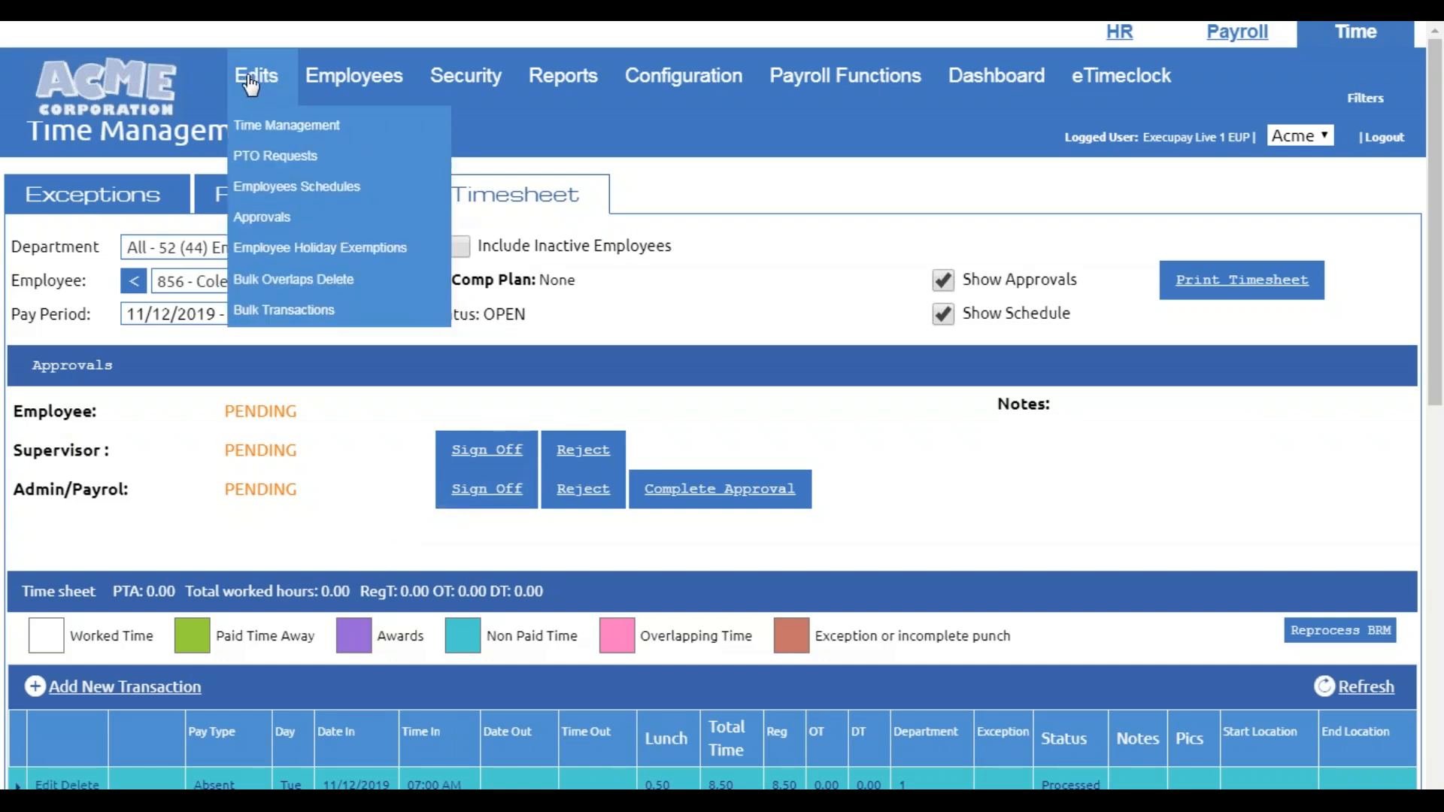
{"action": "left_click", "coordinate": [266, 219]}
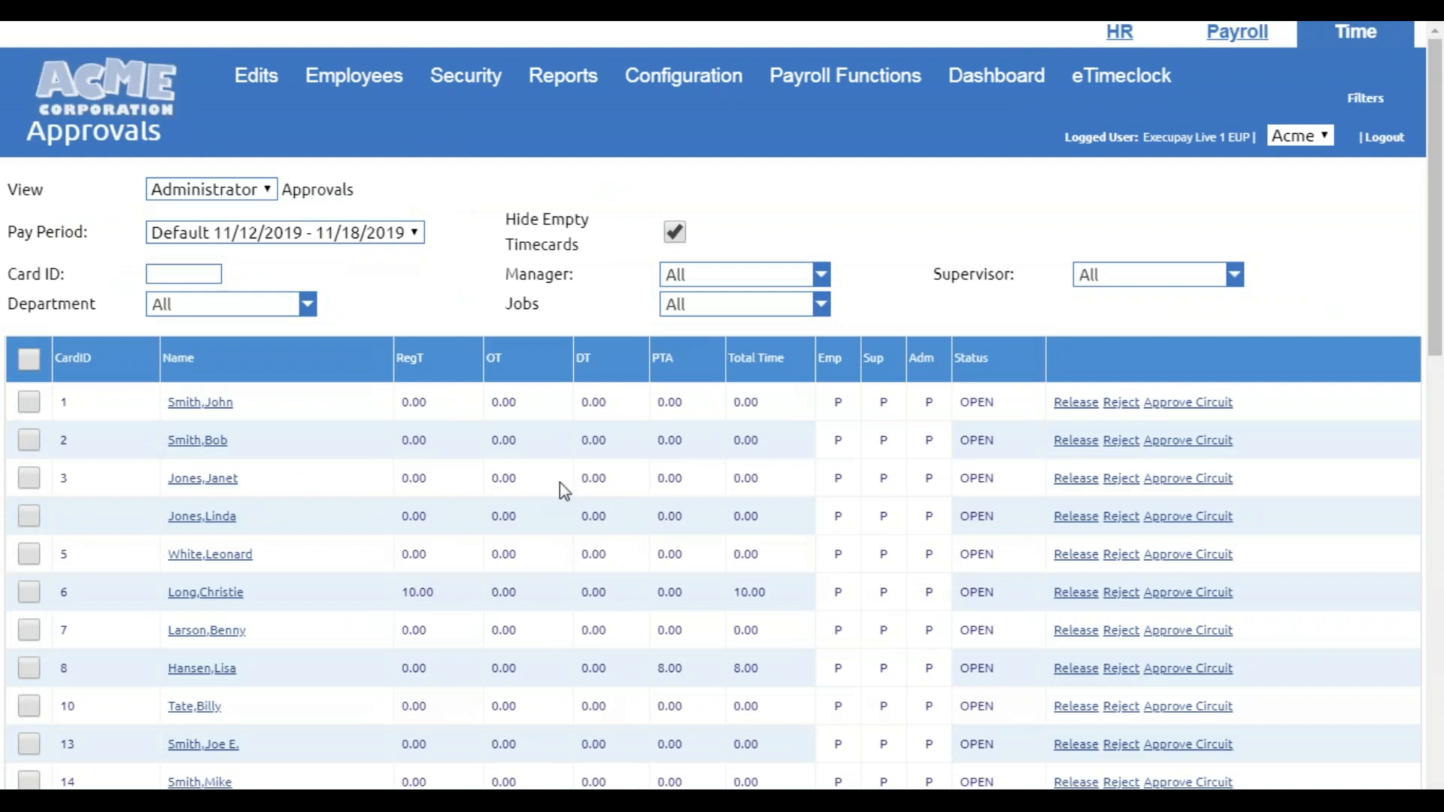
{"action": "scroll", "coordinate": [560, 483], "scroll_direction": "down", "scroll_amount": 3}
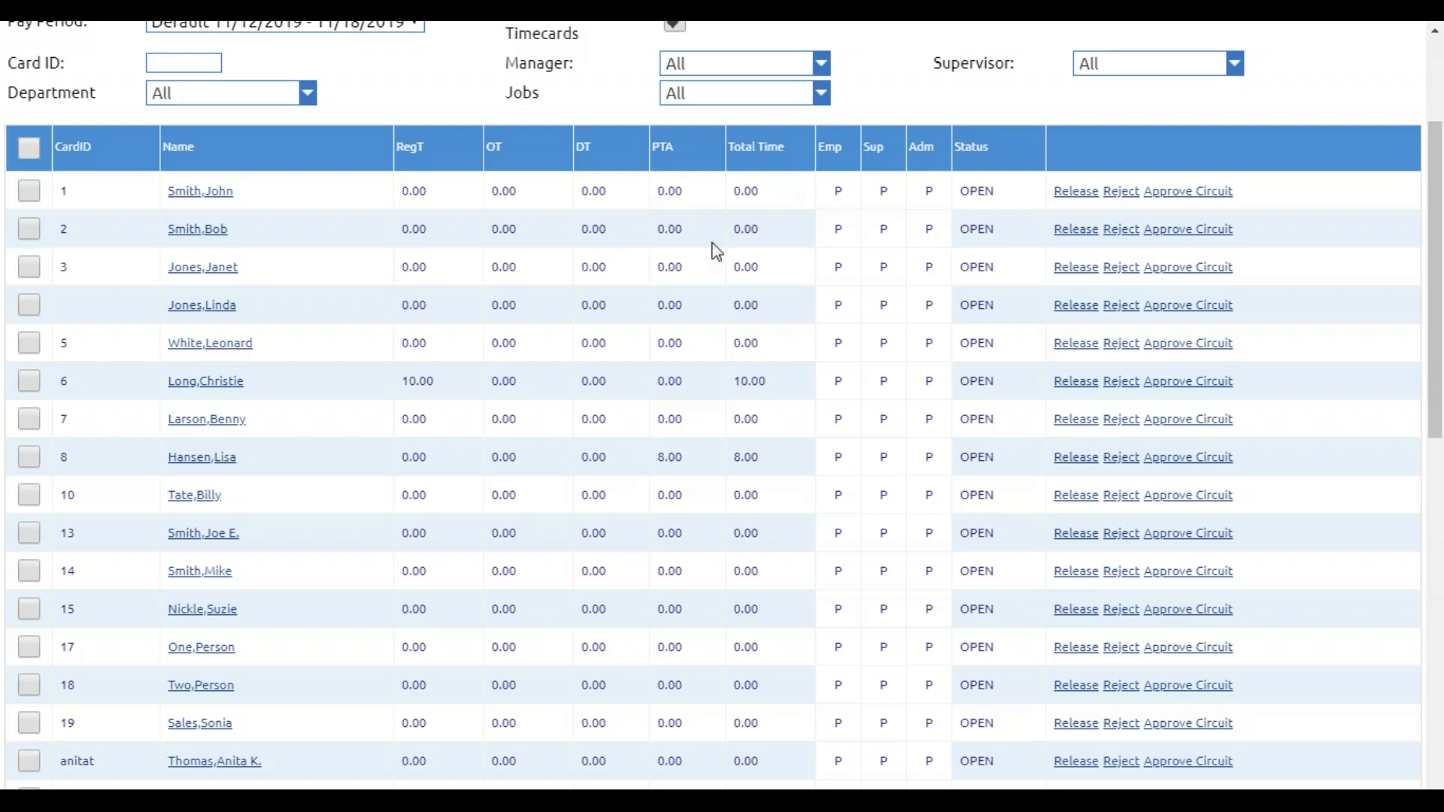
{"action": "scroll", "coordinate": [253, 477], "scroll_direction": "up", "scroll_amount": 3}
Show approvals for the pay period Default 11/05/2019 - 11/11/2019 and inspect the timesheet of the employee with 2.50 overtime hours
{"action": "left_click", "coordinate": [284, 233]}
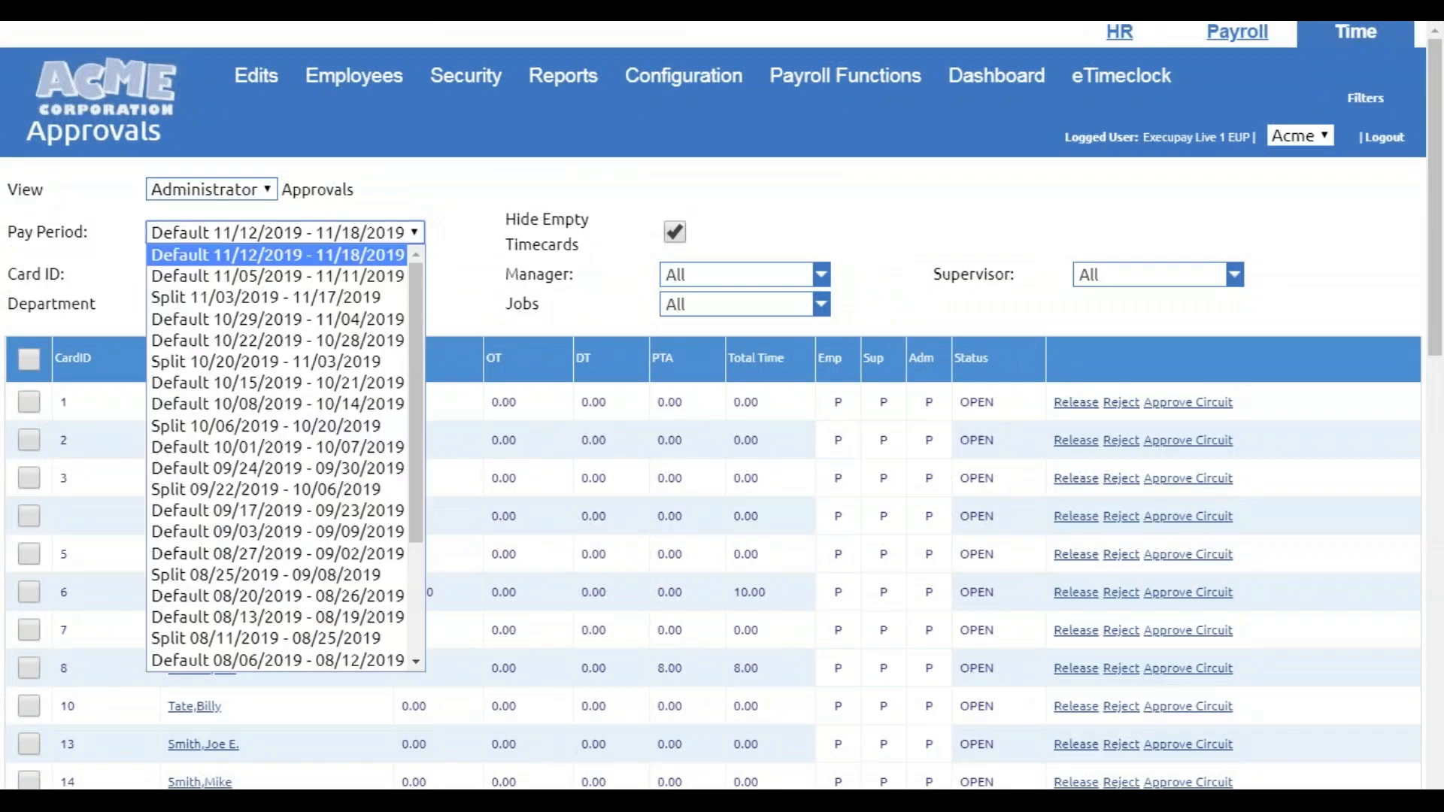
{"action": "left_click", "coordinate": [203, 275]}
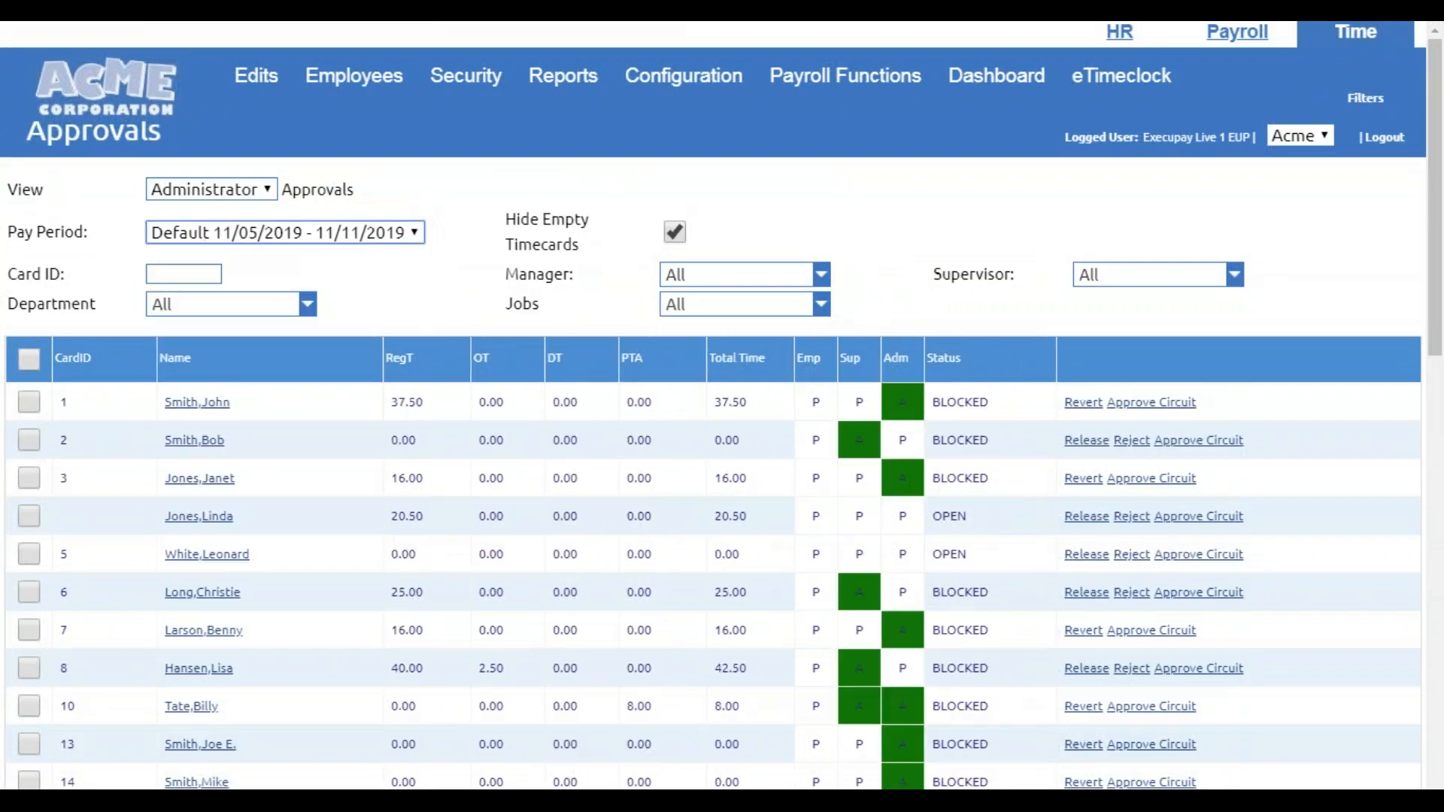
{"action": "scroll", "coordinate": [387, 364], "scroll_direction": "down", "scroll_amount": 3}
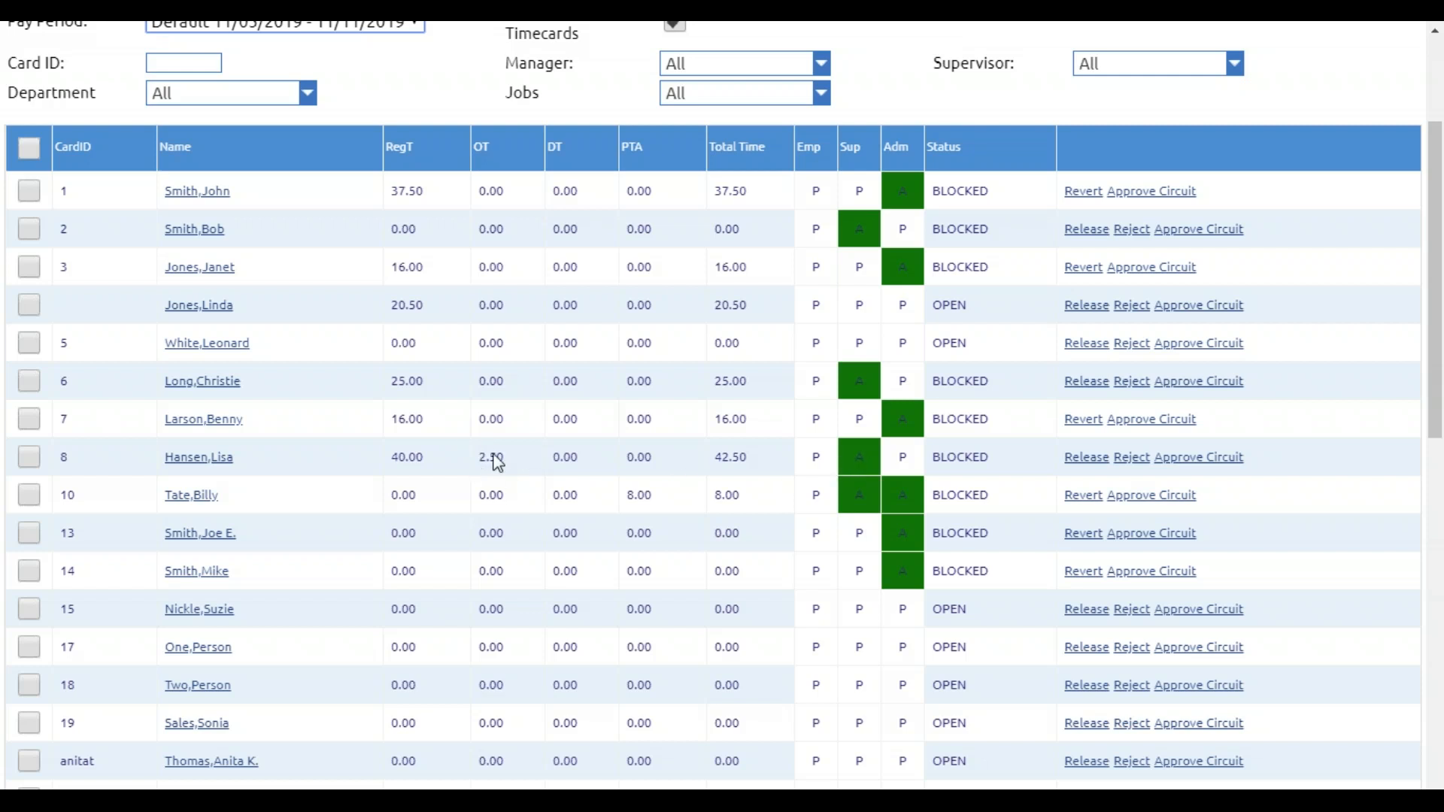
{"action": "left_click", "coordinate": [207, 467]}
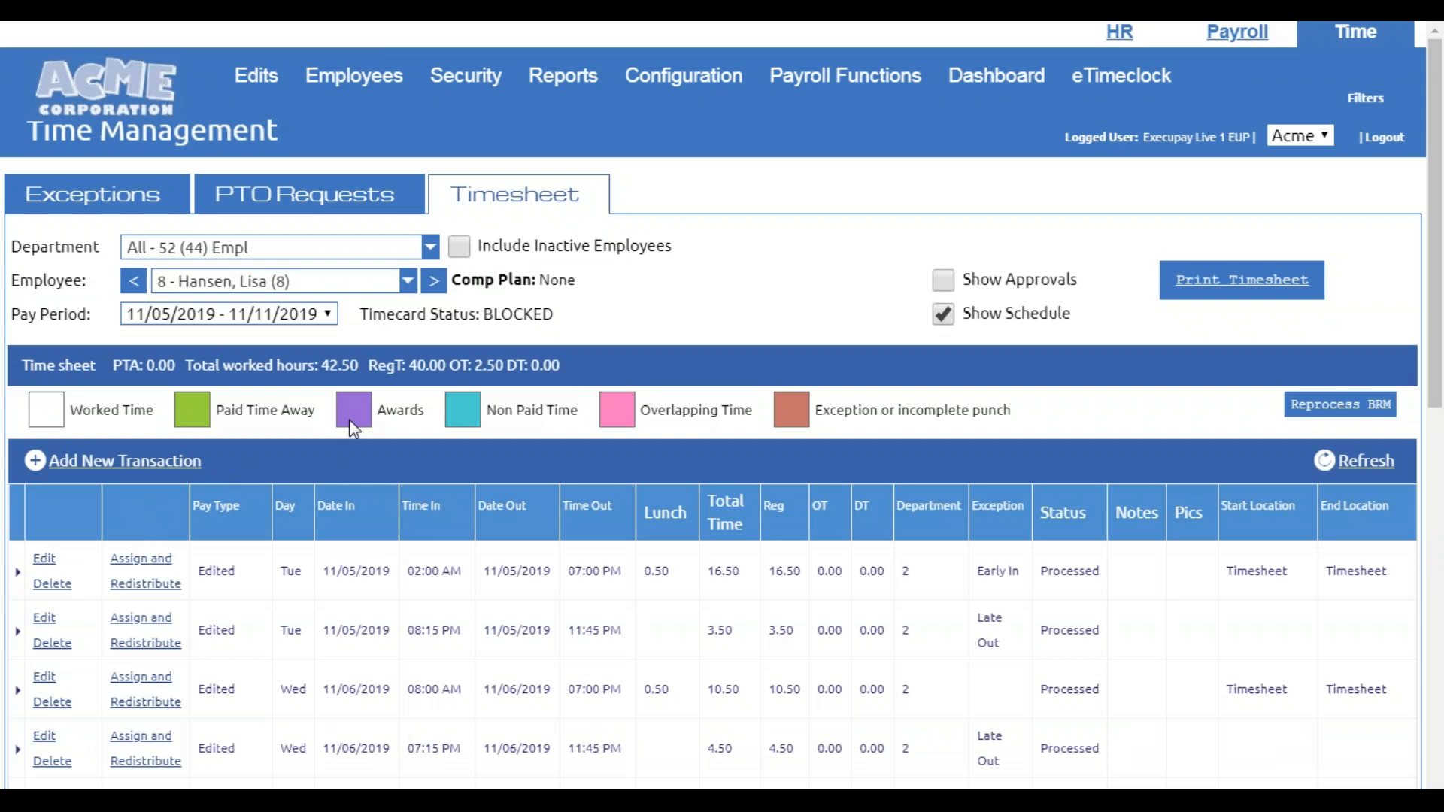
{"action": "scroll", "coordinate": [325, 543], "scroll_direction": "down", "scroll_amount": 3}
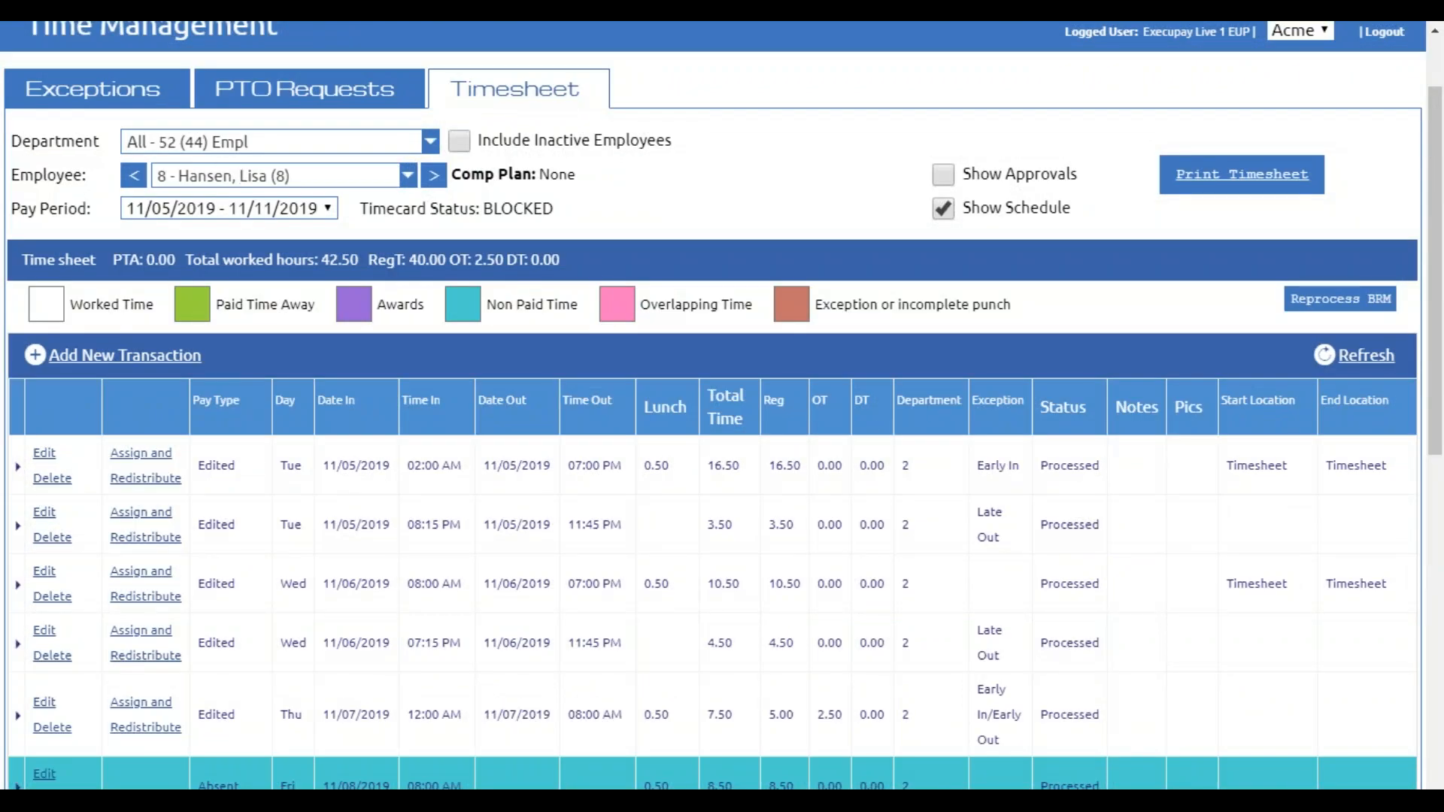
Examine the timesheet entries of the employee with overtime and the approval statuses and row actions in the Approvals list
{"action": "scroll", "coordinate": [686, 456], "scroll_direction": "down", "scroll_amount": 3}
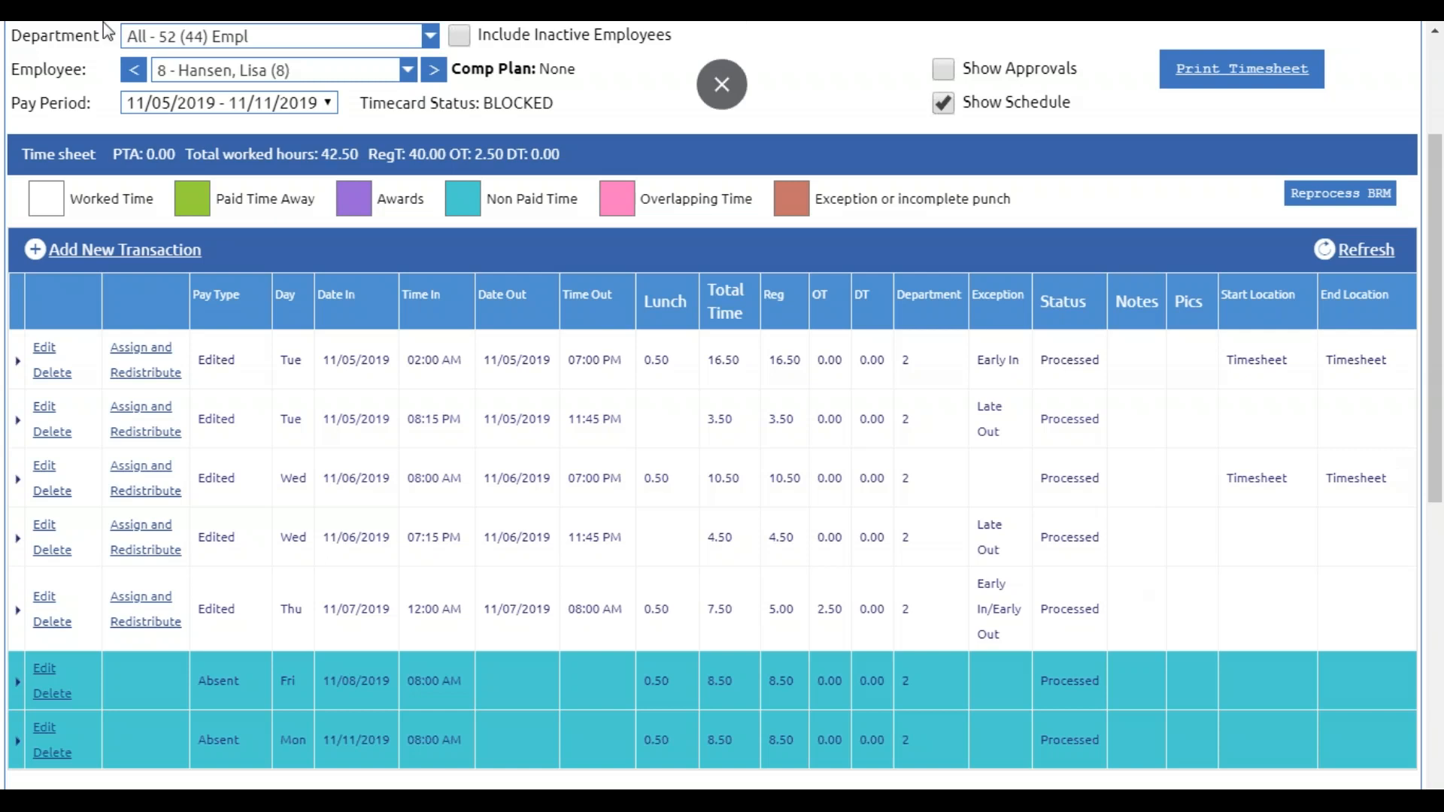
{"action": "scroll", "coordinate": [97, 30], "scroll_direction": "up", "scroll_amount": 3}
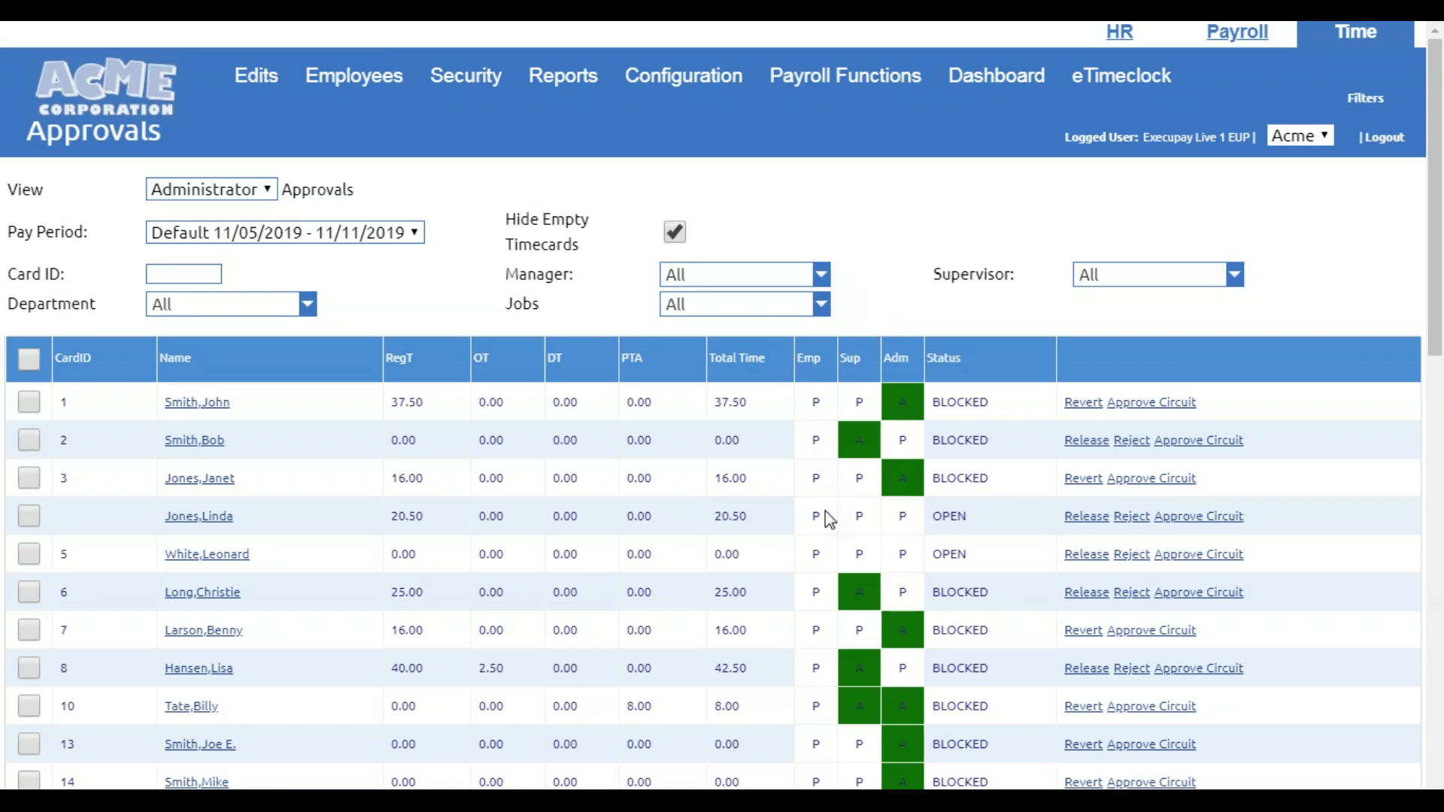
{"action": "scroll", "coordinate": [825, 516], "scroll_direction": "down", "scroll_amount": 7}
{"action": "scroll", "coordinate": [825, 516], "scroll_direction": "up", "scroll_amount": 7}
{"action": "scroll", "coordinate": [109, 485], "scroll_direction": "down", "scroll_amount": 4}
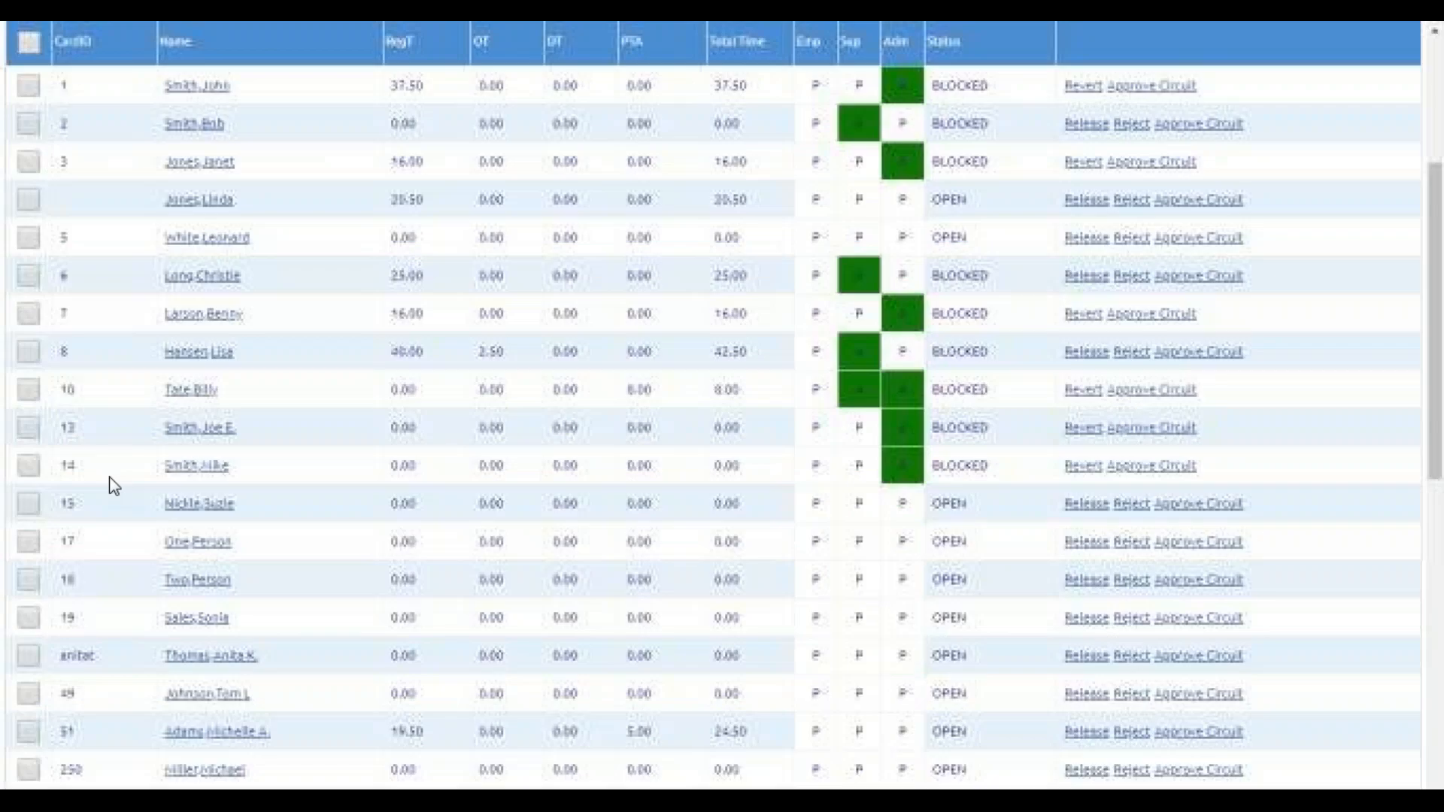
{"action": "scroll", "coordinate": [109, 485], "scroll_direction": "up", "scroll_amount": 3}
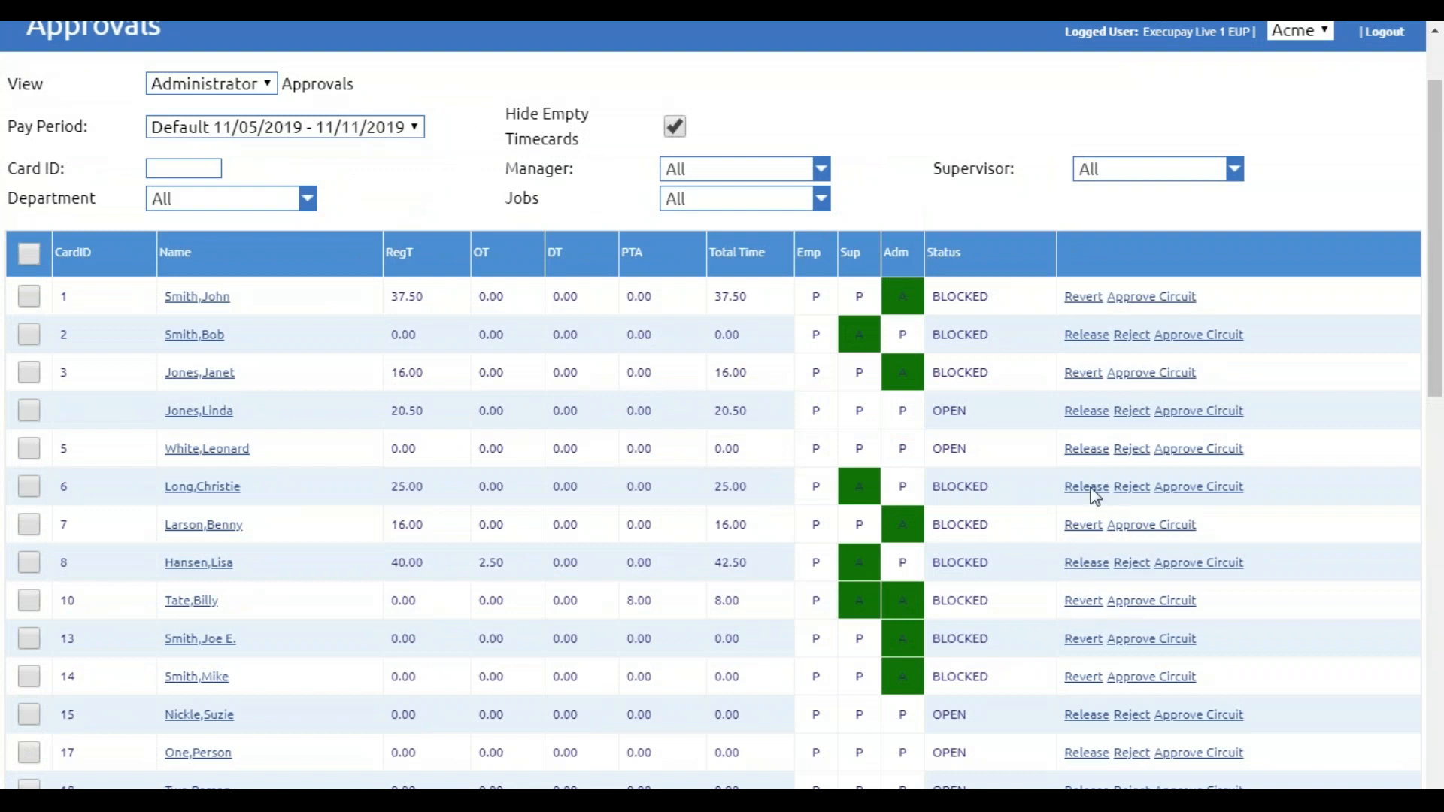
Select the first open timecard directly below the administrator-approved group and check the bulk actions for selected employees
{"action": "scroll", "coordinate": [1054, 516], "scroll_direction": "down", "scroll_amount": 4}
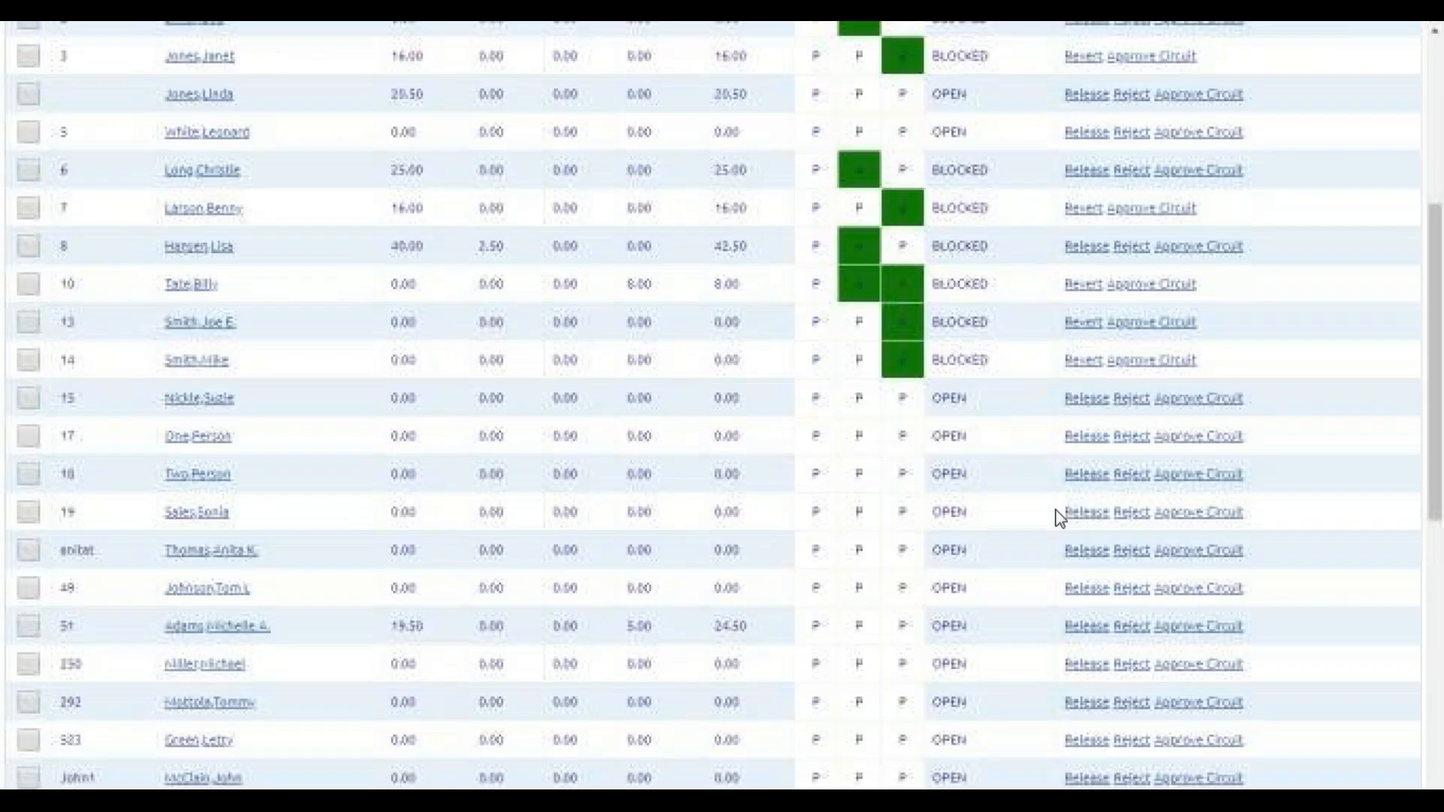
{"action": "left_click", "coordinate": [29, 398]}
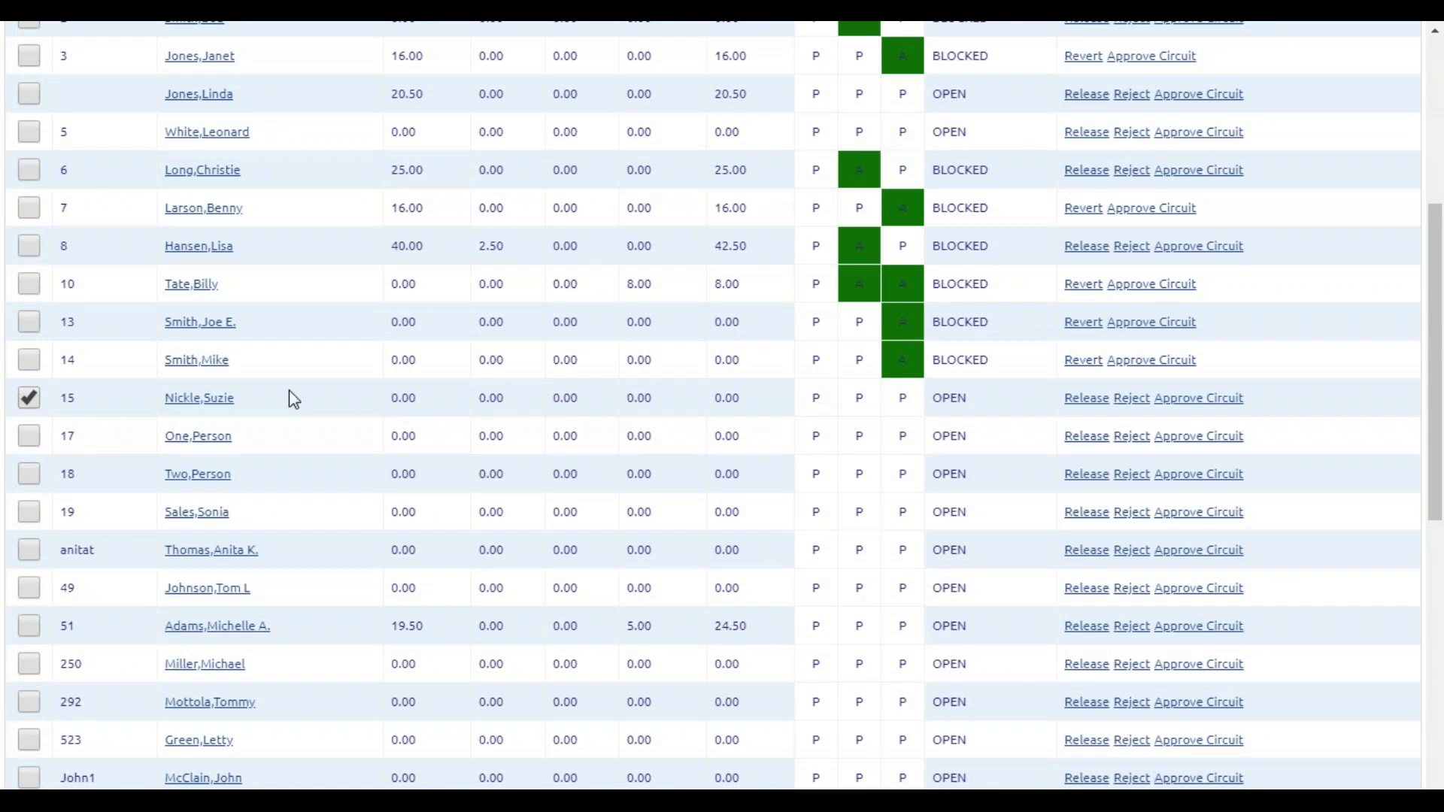
{"action": "scroll", "coordinate": [46, 693], "scroll_direction": "down", "scroll_amount": 9}
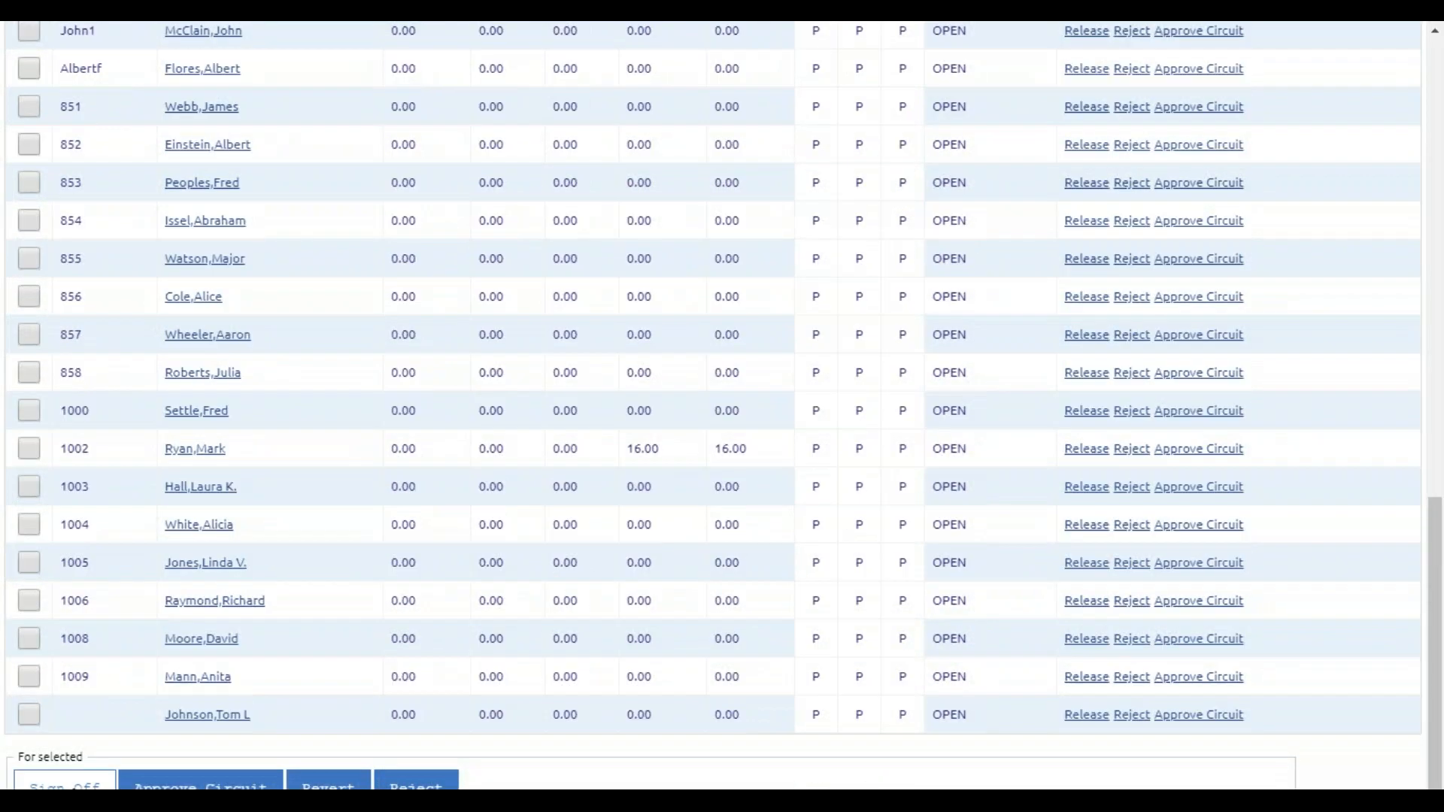
{"action": "scroll", "coordinate": [449, 358], "scroll_direction": "up", "scroll_amount": 10}
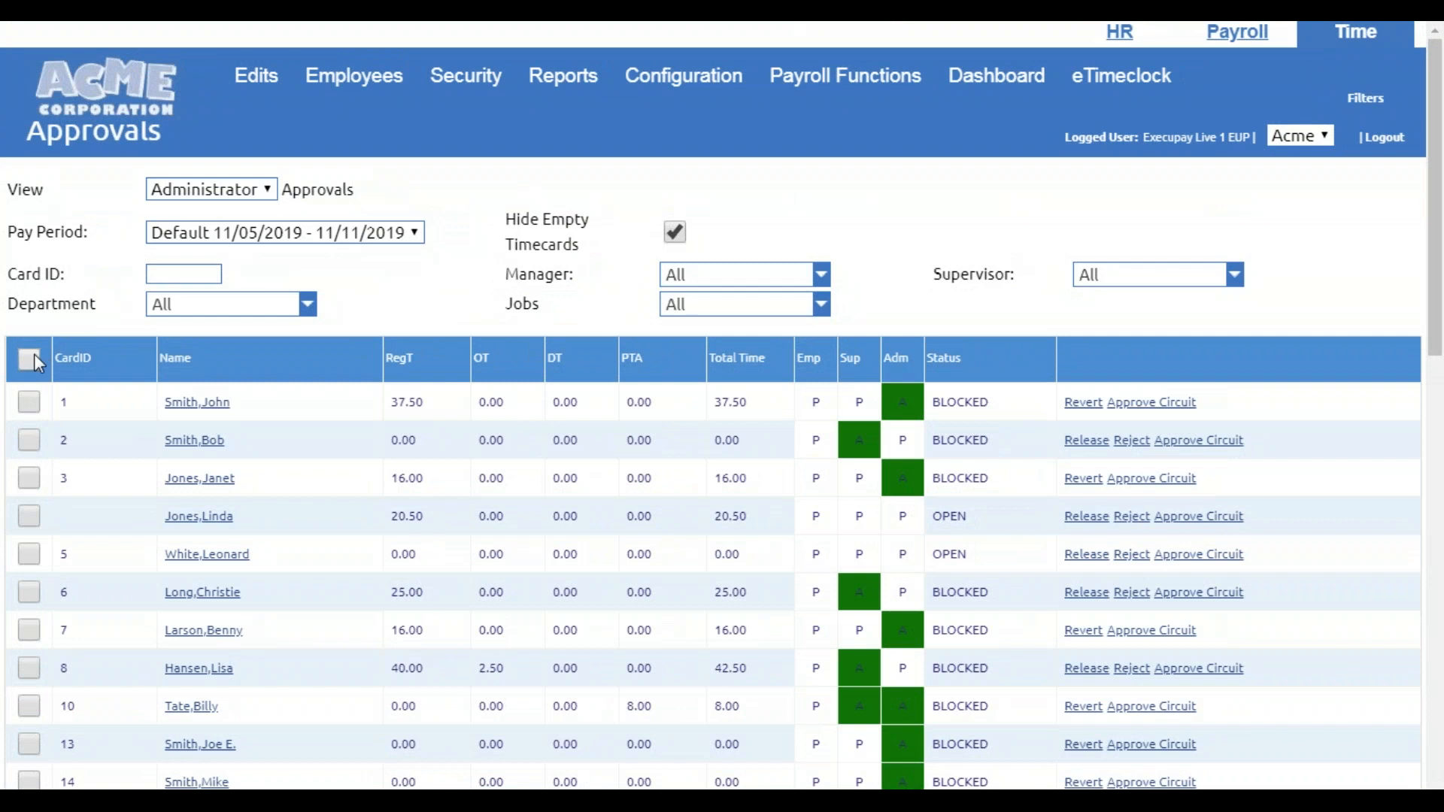
Select all timecards in the Approvals list and check the selection and the approved entries in the Adm column
{"action": "left_click", "coordinate": [31, 356]}
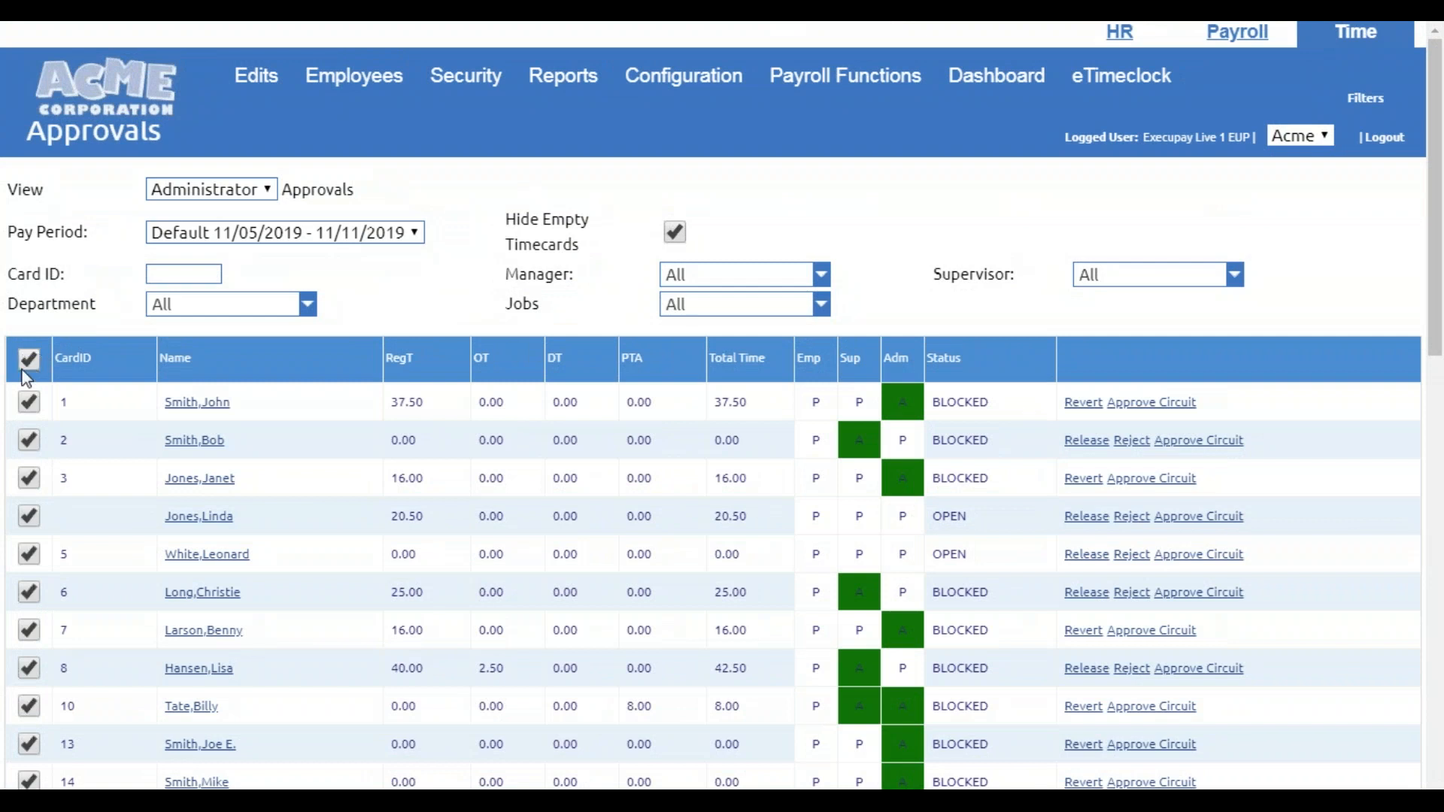
{"action": "scroll", "coordinate": [51, 427], "scroll_direction": "down", "scroll_amount": 3}
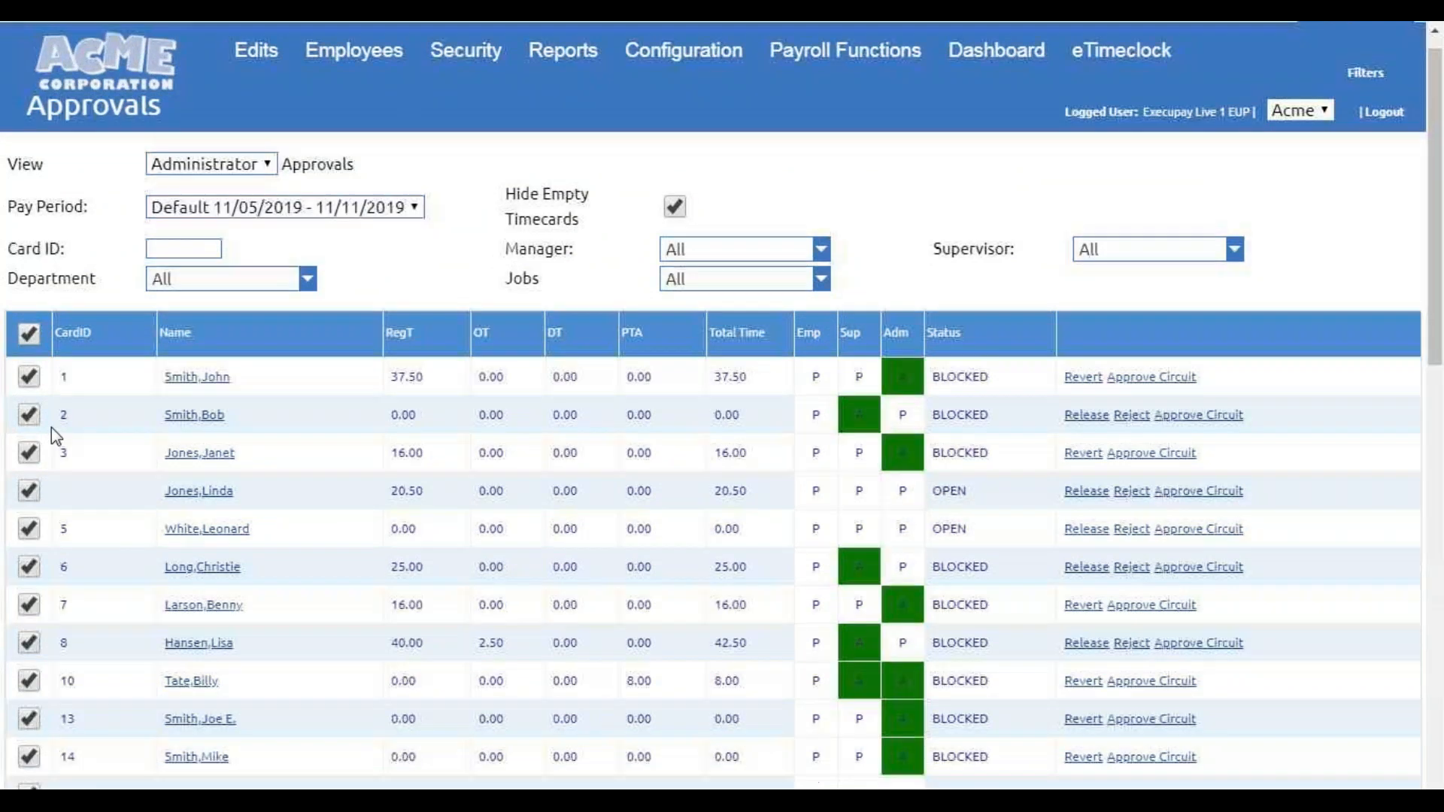
{"action": "scroll", "coordinate": [51, 438], "scroll_direction": "down", "scroll_amount": 15}
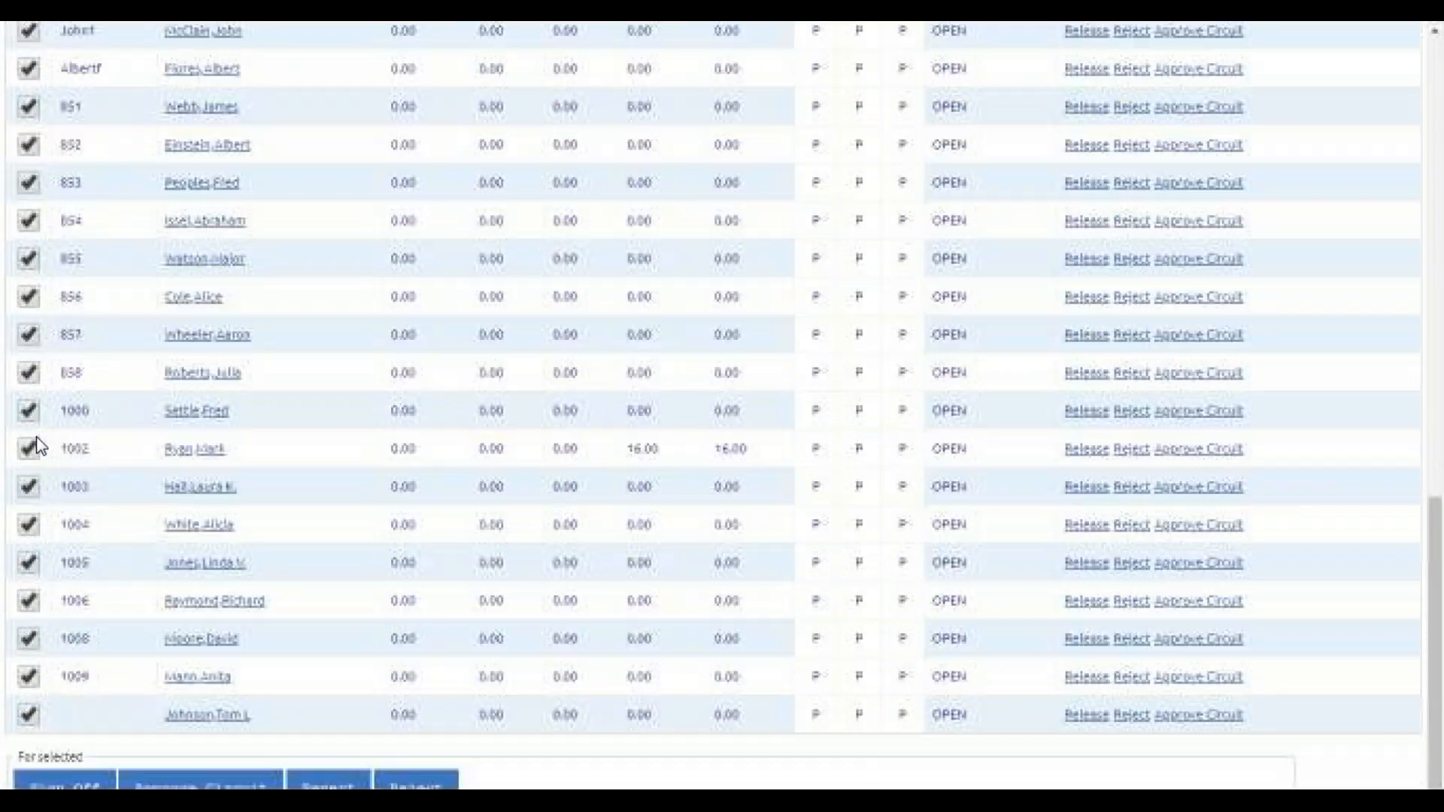
{"action": "scroll", "coordinate": [40, 445], "scroll_direction": "up", "scroll_amount": 18}
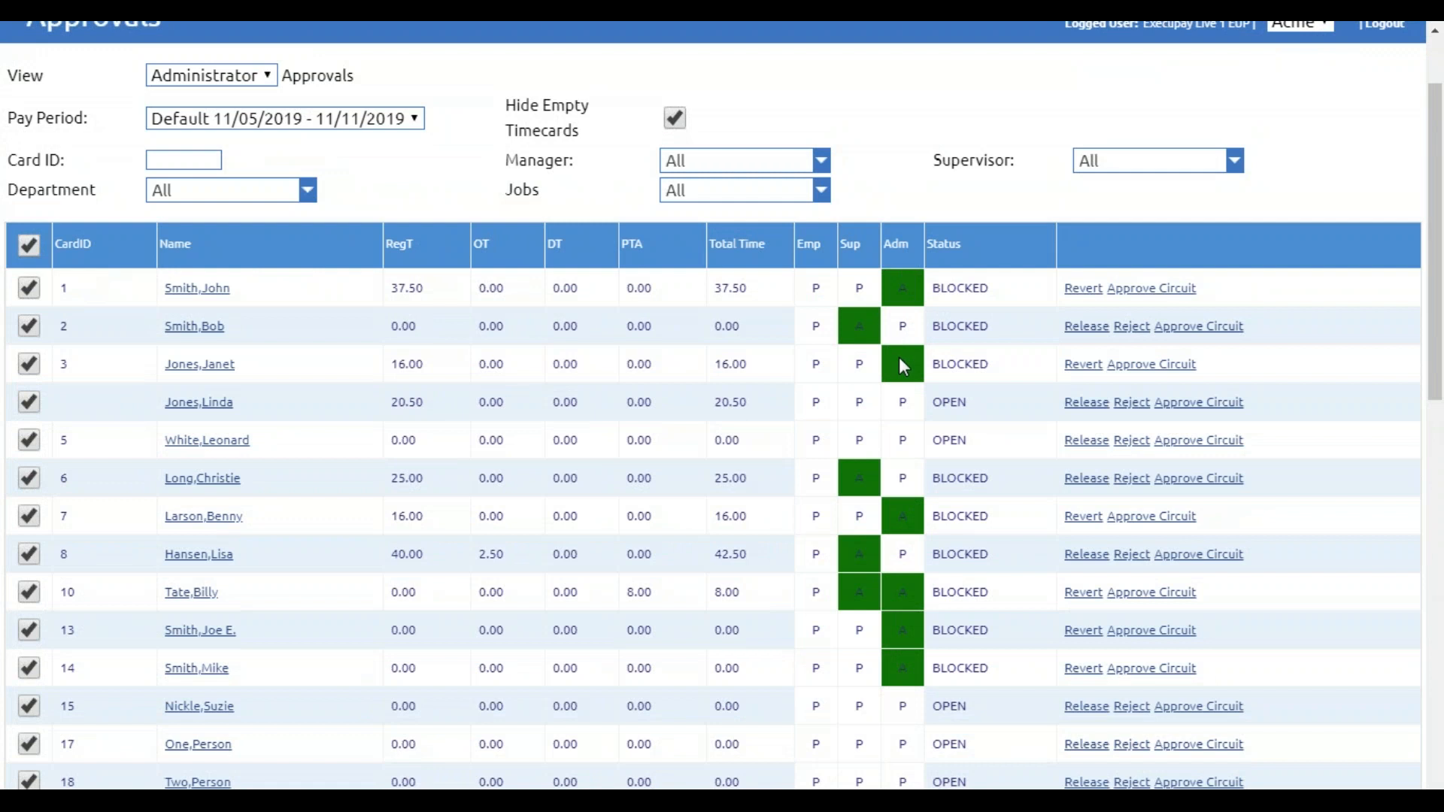
{"action": "left_click_drag", "start_coordinate": [893, 555], "coordinate": [896, 610]}
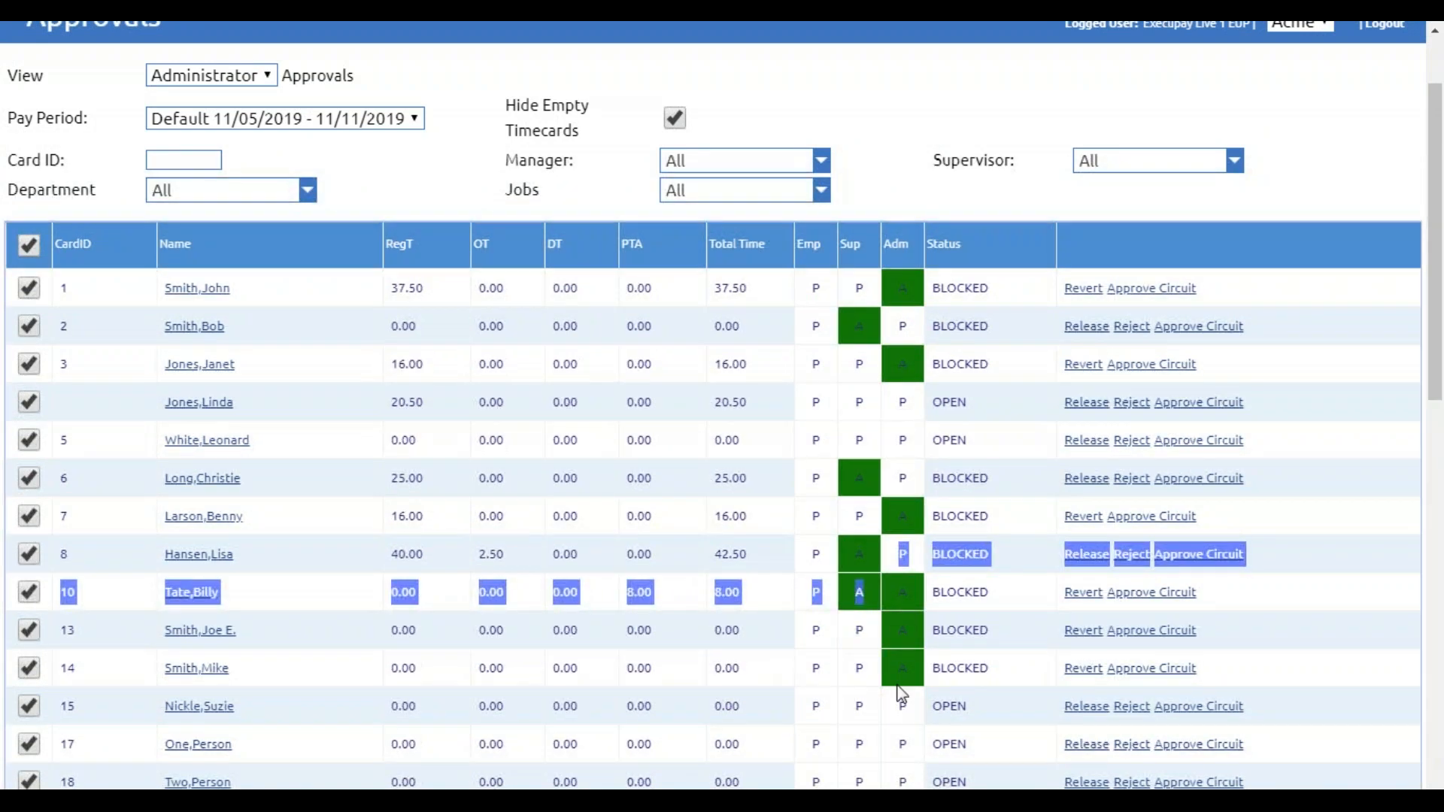
Deselect the timecards already approved by the administrator and the first open timecard directly below them
{"action": "left_click", "coordinate": [28, 288]}
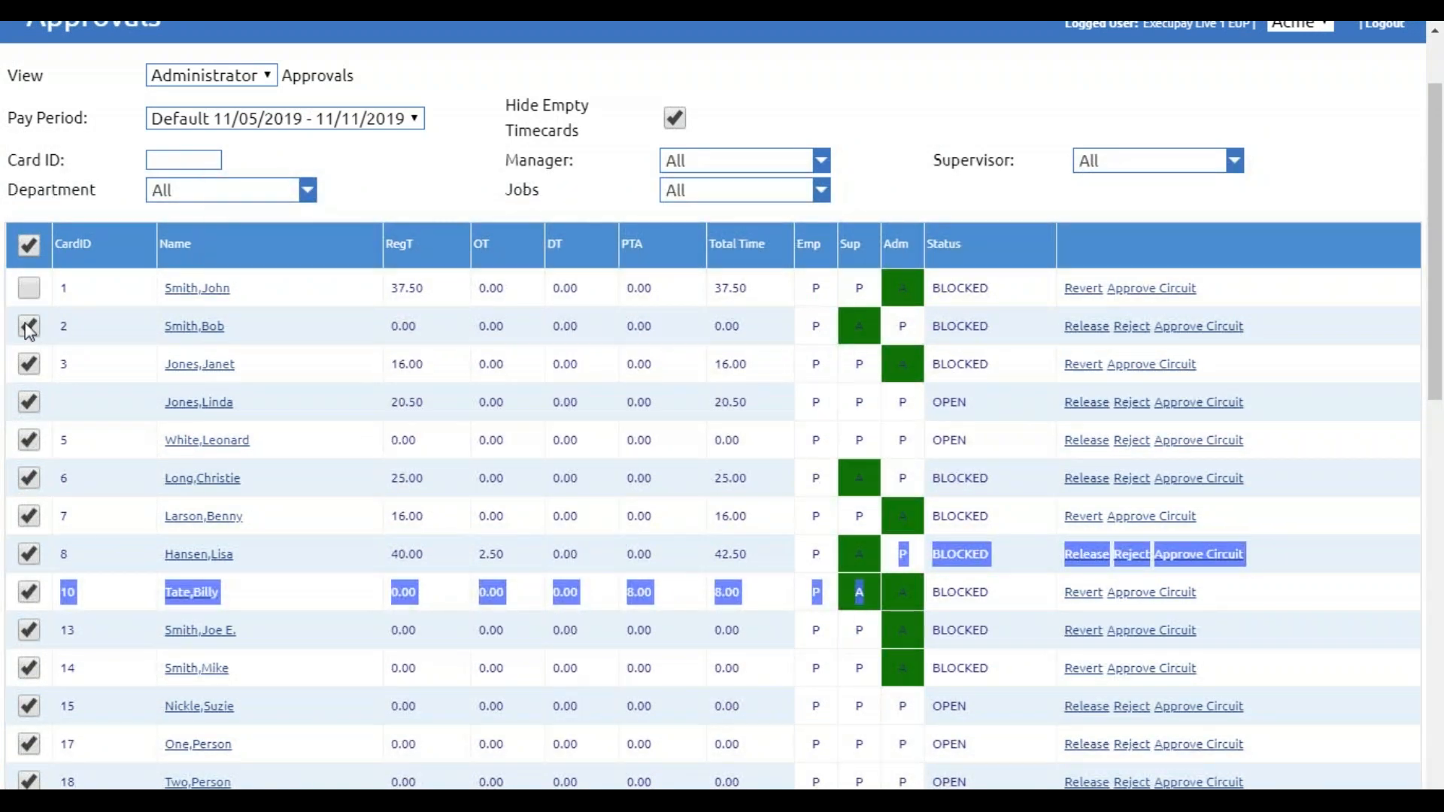
{"action": "left_click", "coordinate": [29, 364]}
{"action": "left_click", "coordinate": [32, 517]}
{"action": "left_click", "coordinate": [30, 596]}
{"action": "left_click", "coordinate": [28, 632]}
{"action": "left_click", "coordinate": [28, 669]}
{"action": "left_click", "coordinate": [29, 707]}
Sign off all selected timecards in bulk and confirm their release
{"action": "scroll", "coordinate": [81, 503], "scroll_direction": "down", "scroll_amount": 1}
{"action": "scroll", "coordinate": [84, 510], "scroll_direction": "down", "scroll_amount": 12}
{"action": "left_click", "coordinate": [66, 783]}
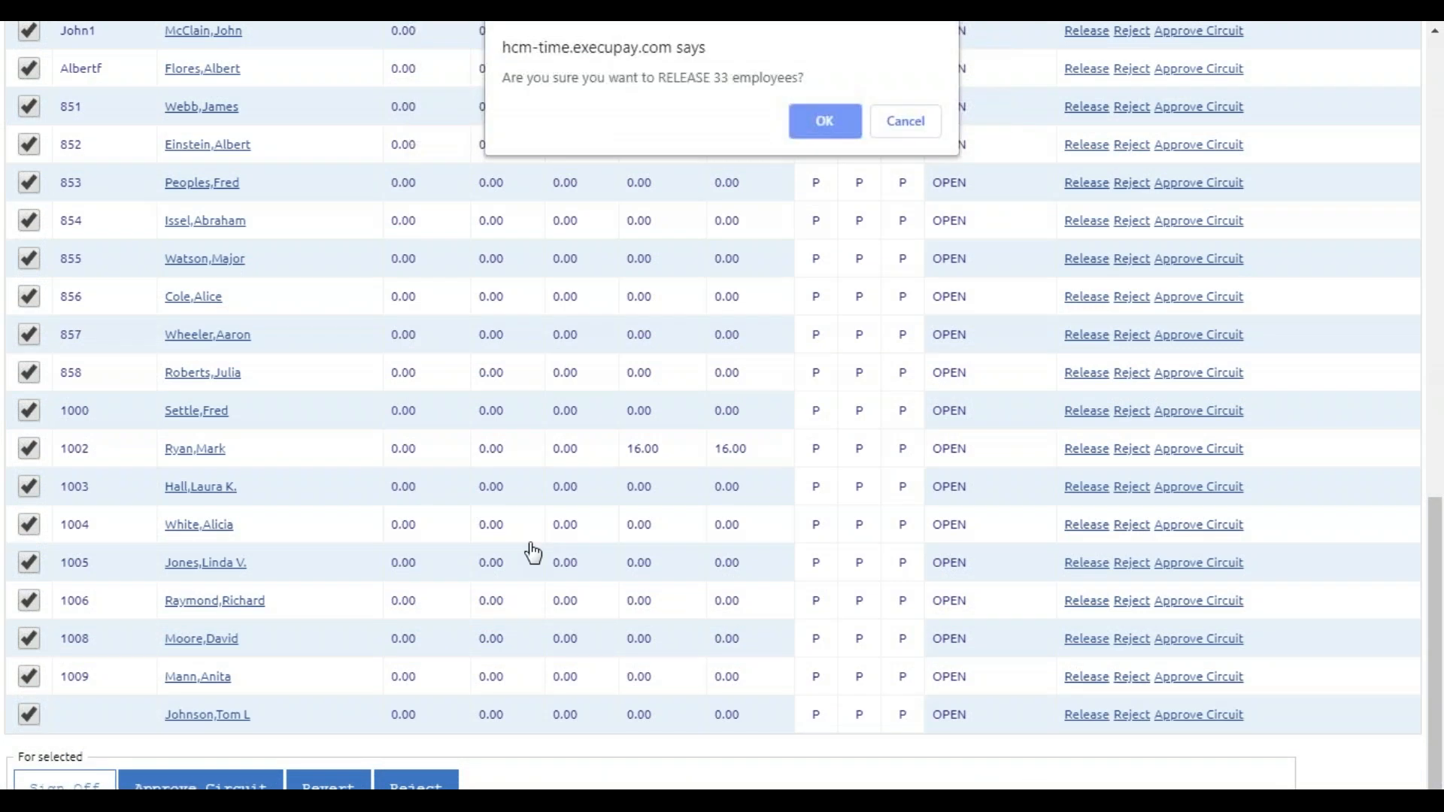
{"action": "left_click", "coordinate": [835, 123]}
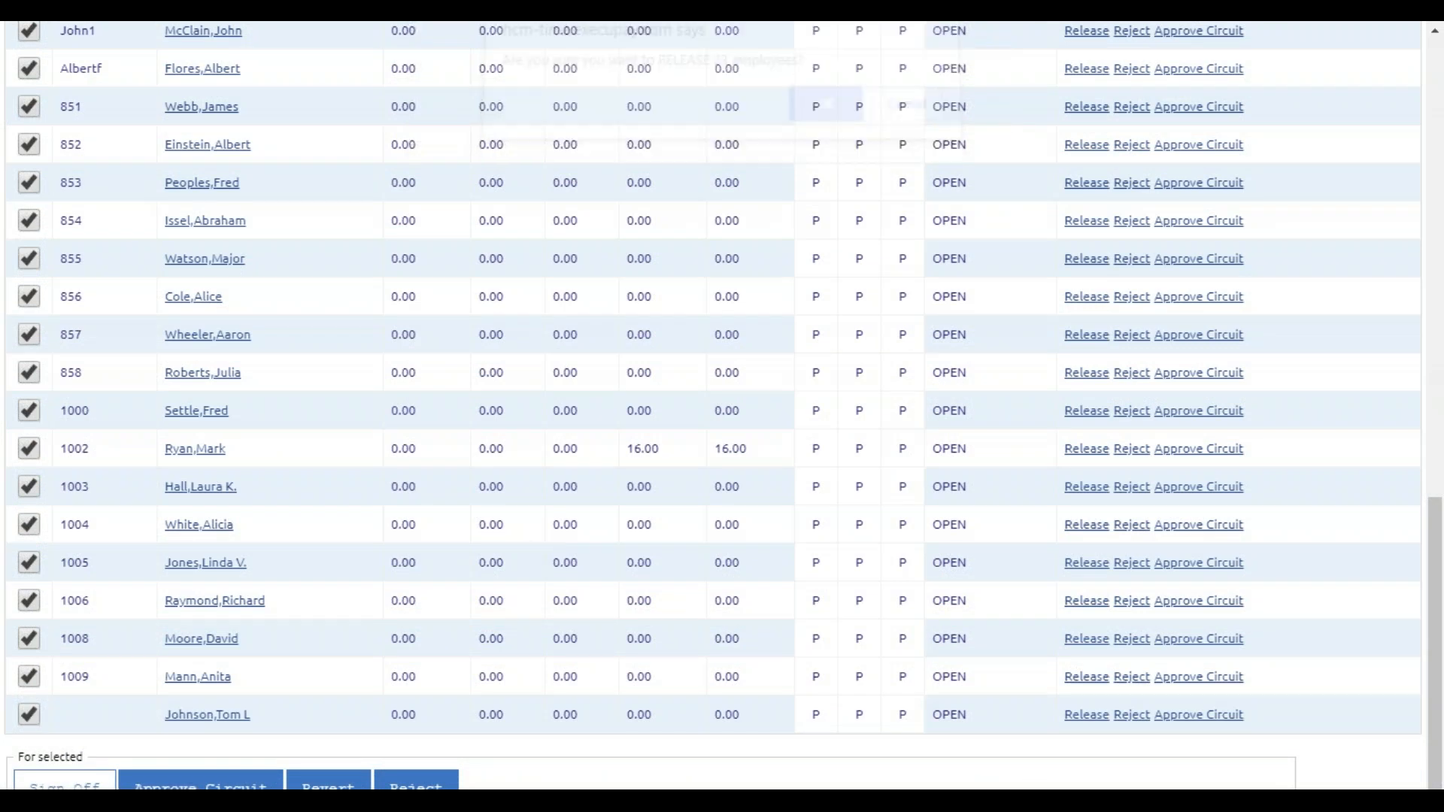
Release the one remaining open timecard individually and confirm its sign-off
{"action": "scroll", "coordinate": [858, 676], "scroll_direction": "up", "scroll_amount": 8}
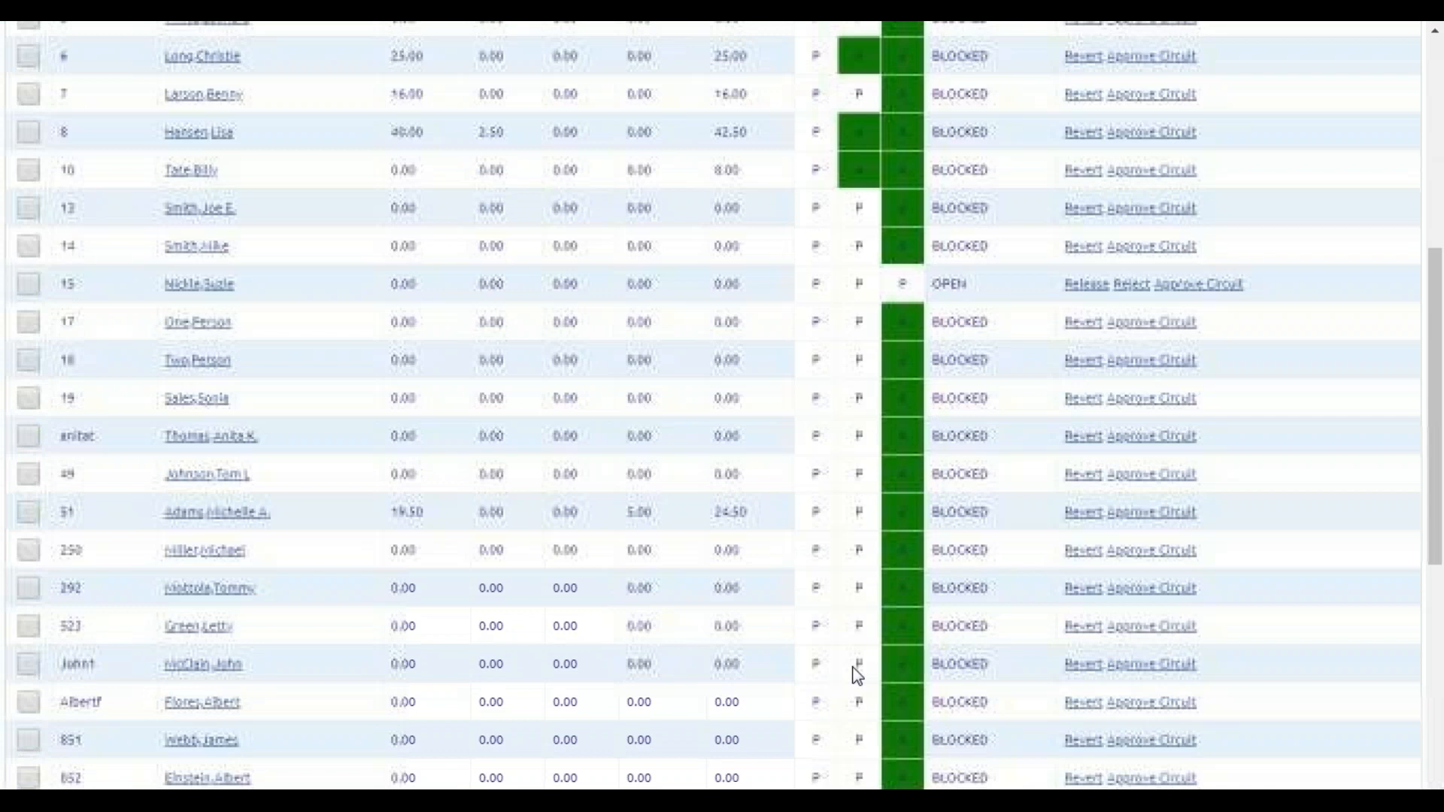
{"action": "scroll", "coordinate": [857, 675], "scroll_direction": "up", "scroll_amount": 4}
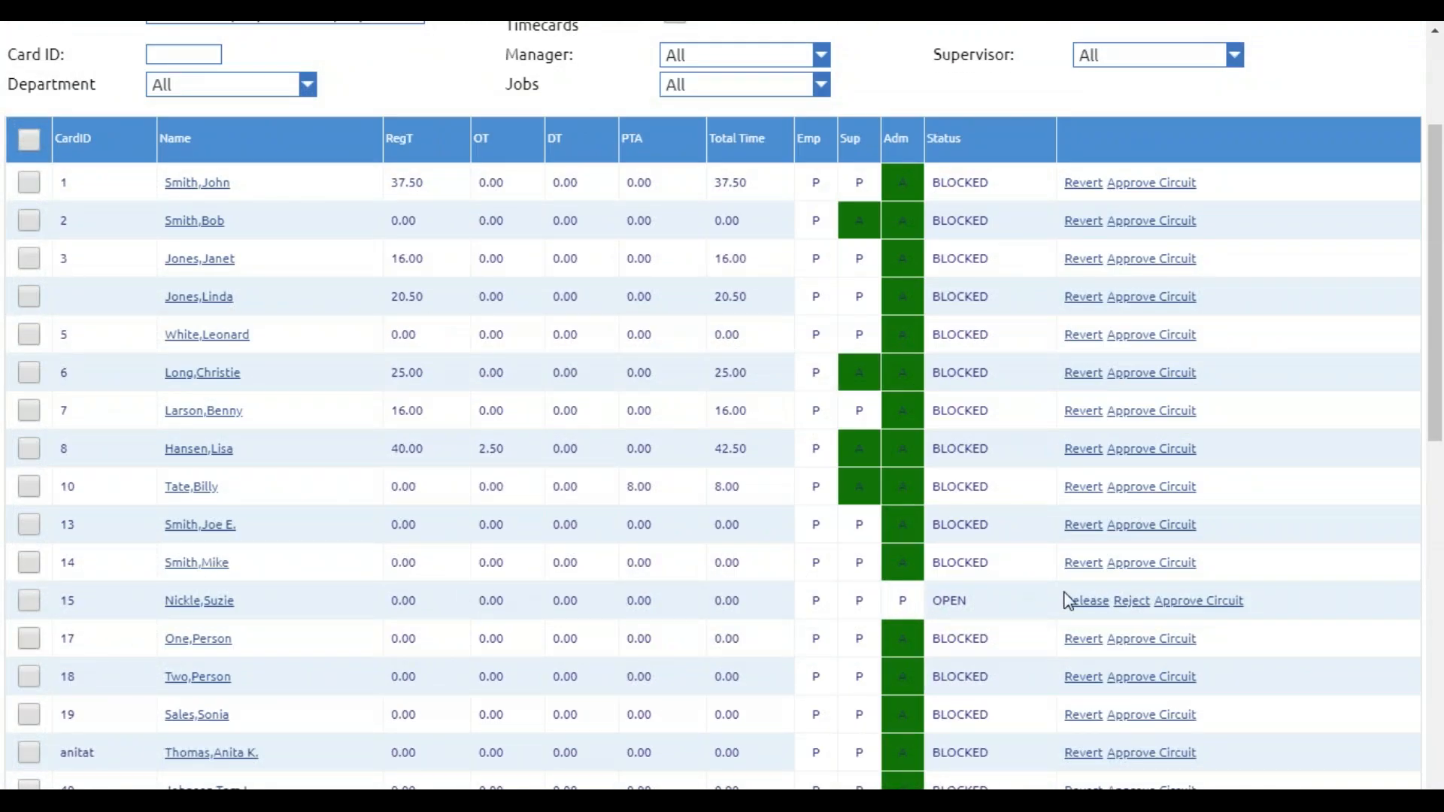
{"action": "left_click", "coordinate": [1087, 600]}
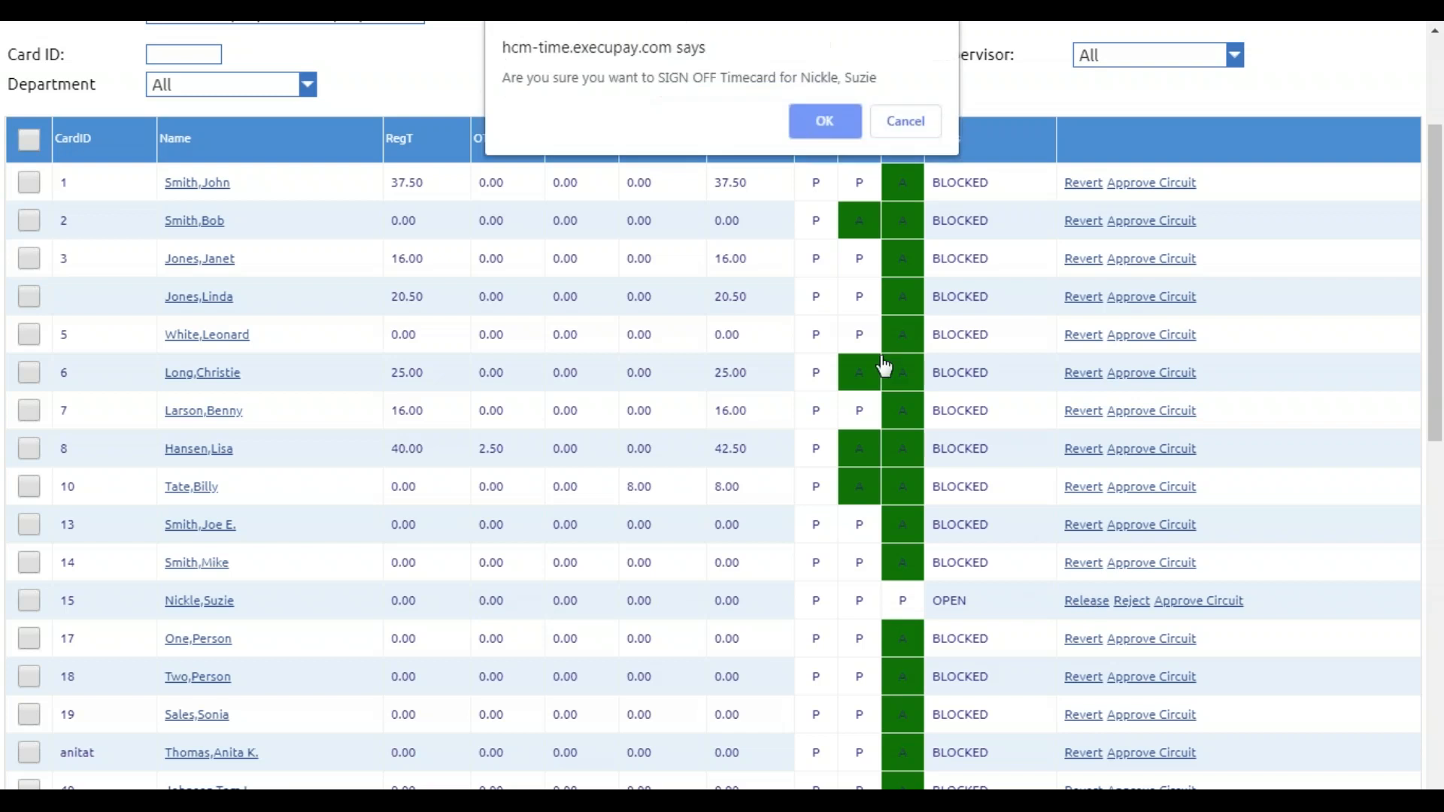
{"action": "left_click", "coordinate": [832, 130]}
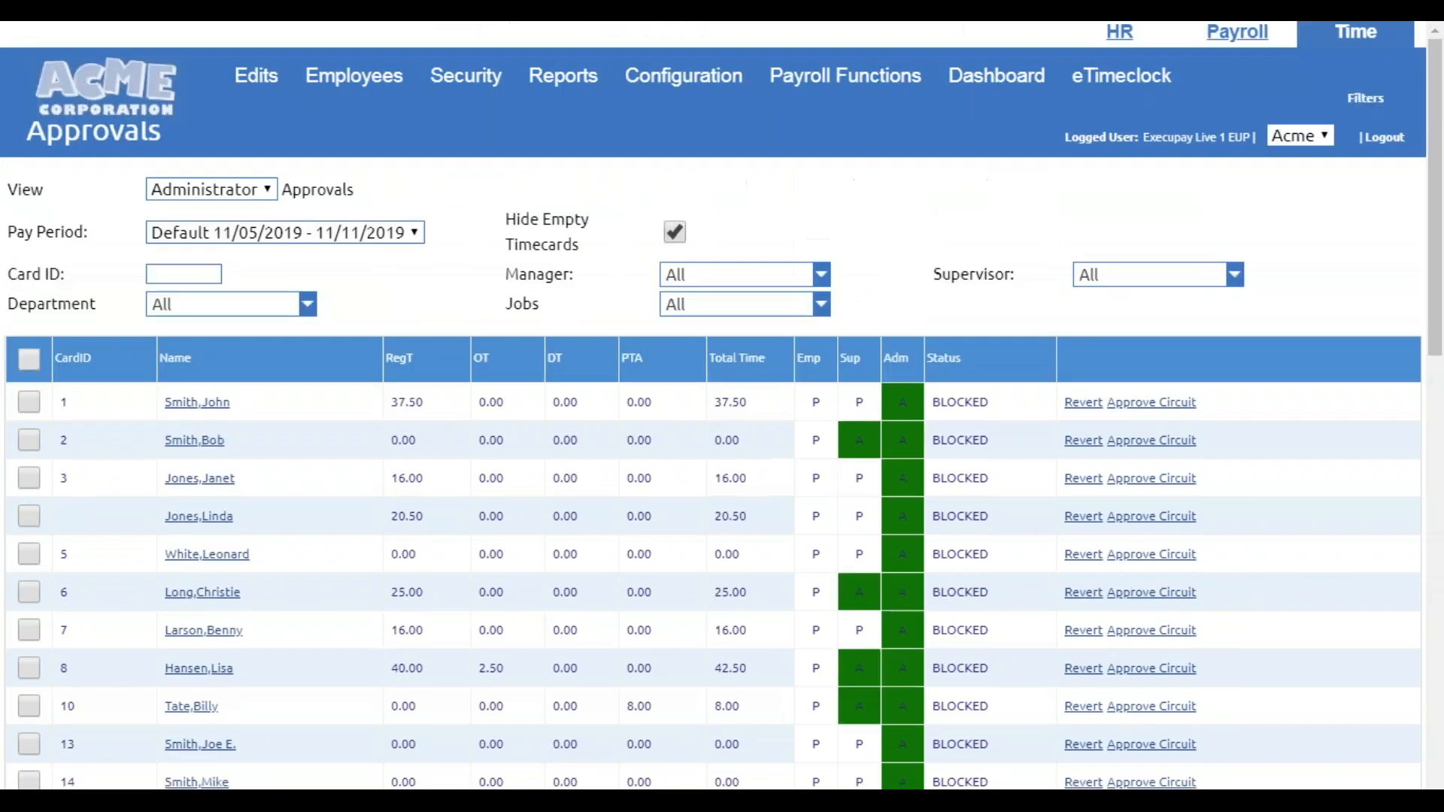
Revert the administrator approval of the timecard directly below the one just signed off and confirm
{"action": "scroll", "coordinate": [919, 647], "scroll_direction": "down", "scroll_amount": 8}
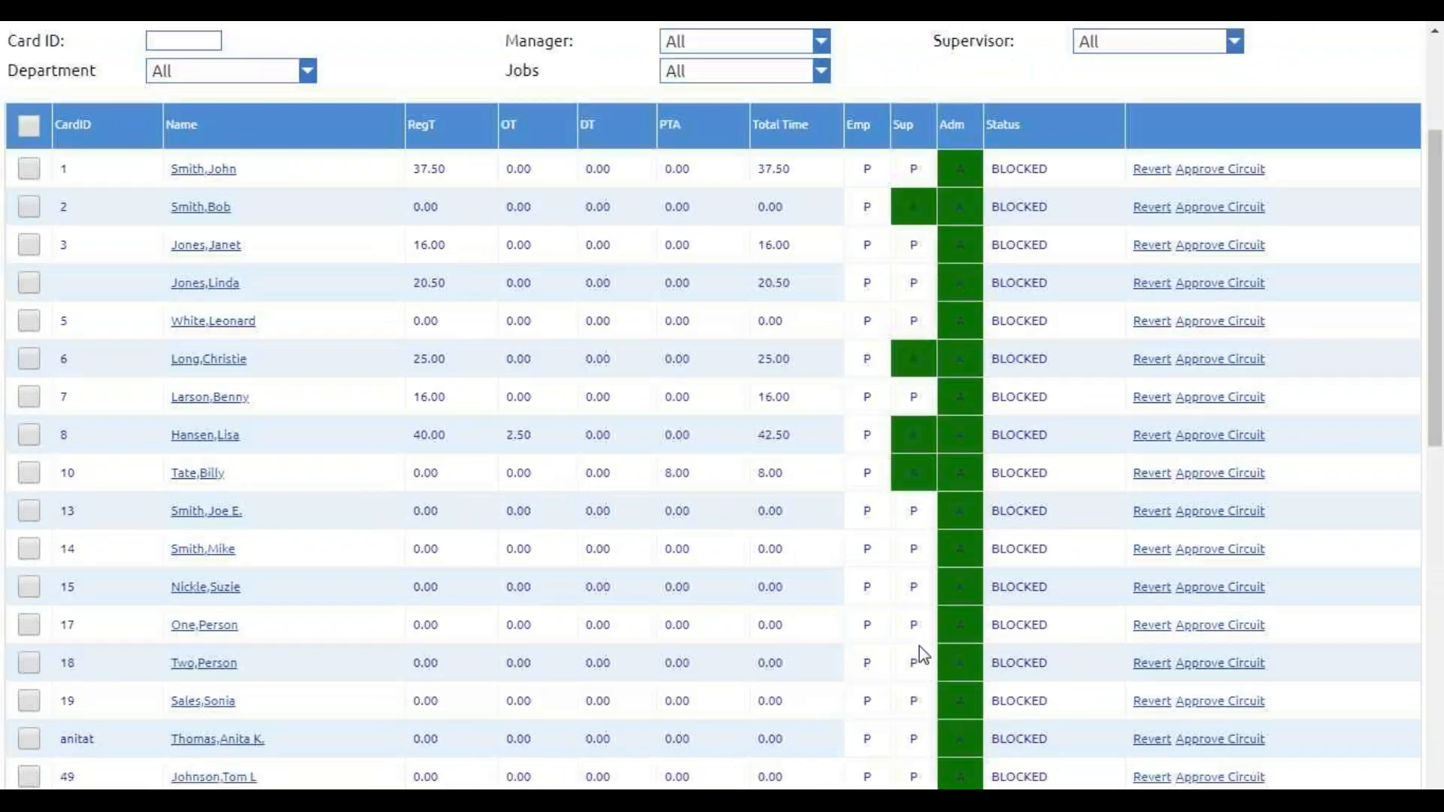
{"action": "scroll", "coordinate": [919, 647], "scroll_direction": "up", "scroll_amount": 3}
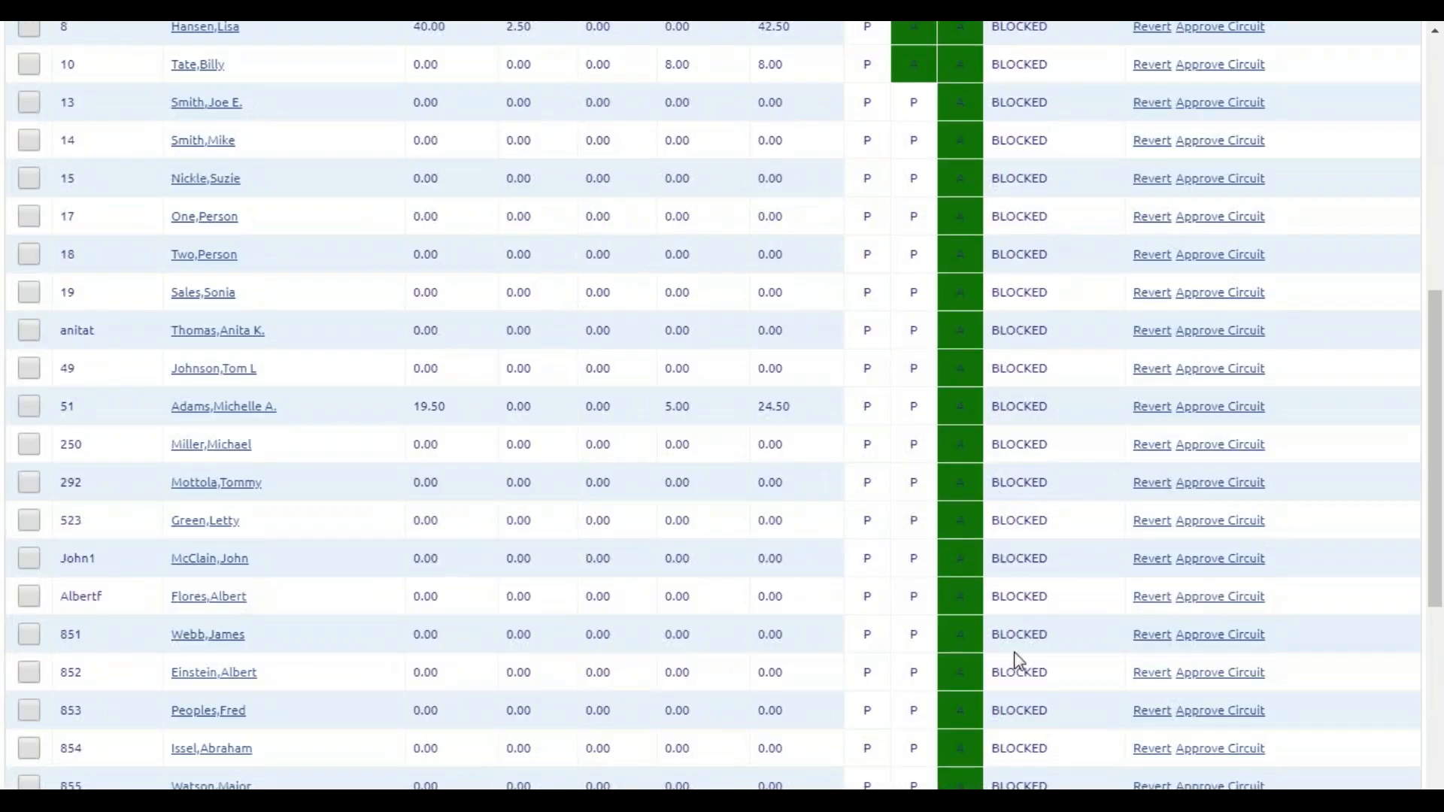
{"action": "scroll", "coordinate": [1025, 737], "scroll_direction": "up", "scroll_amount": 8}
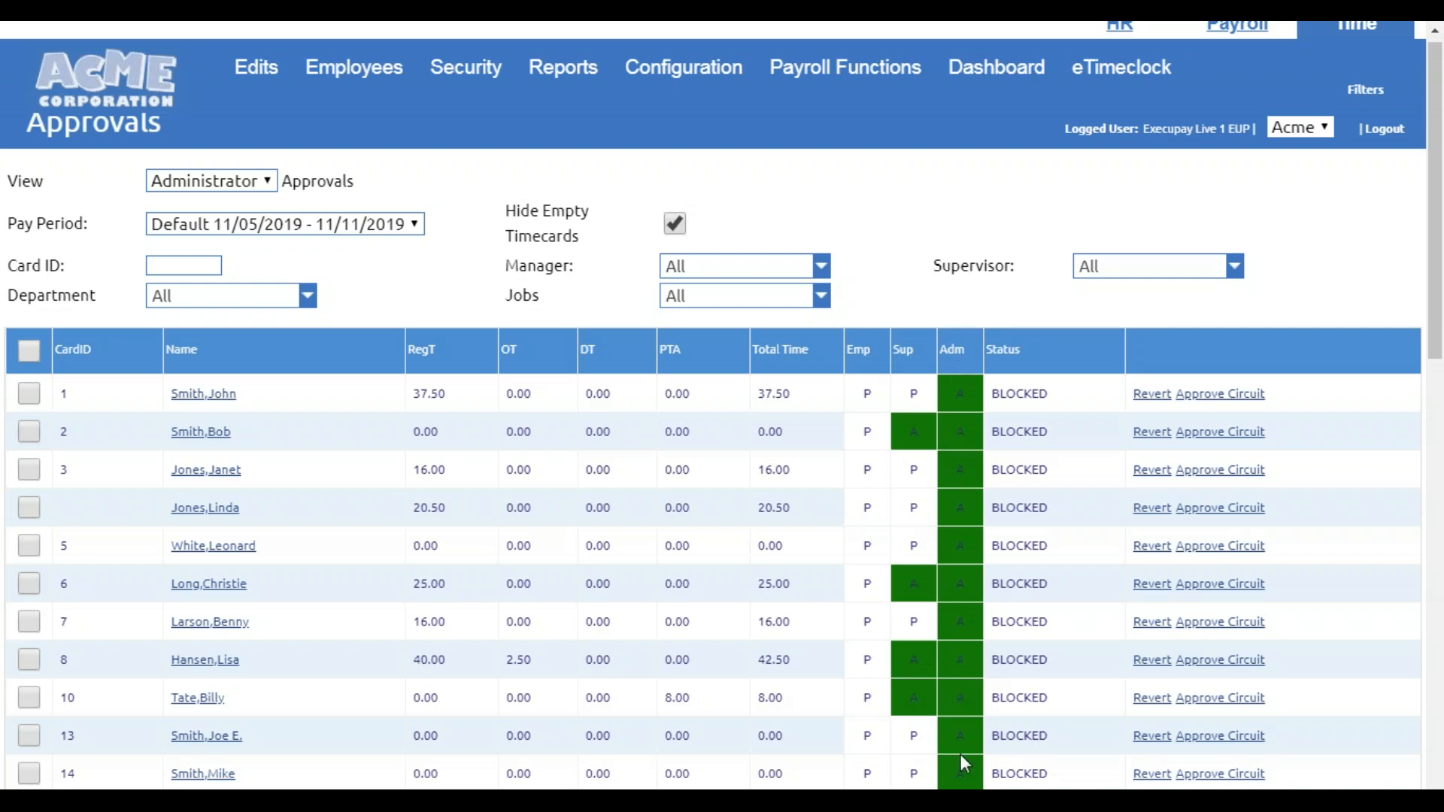
{"action": "scroll", "coordinate": [958, 645], "scroll_direction": "down", "scroll_amount": 15}
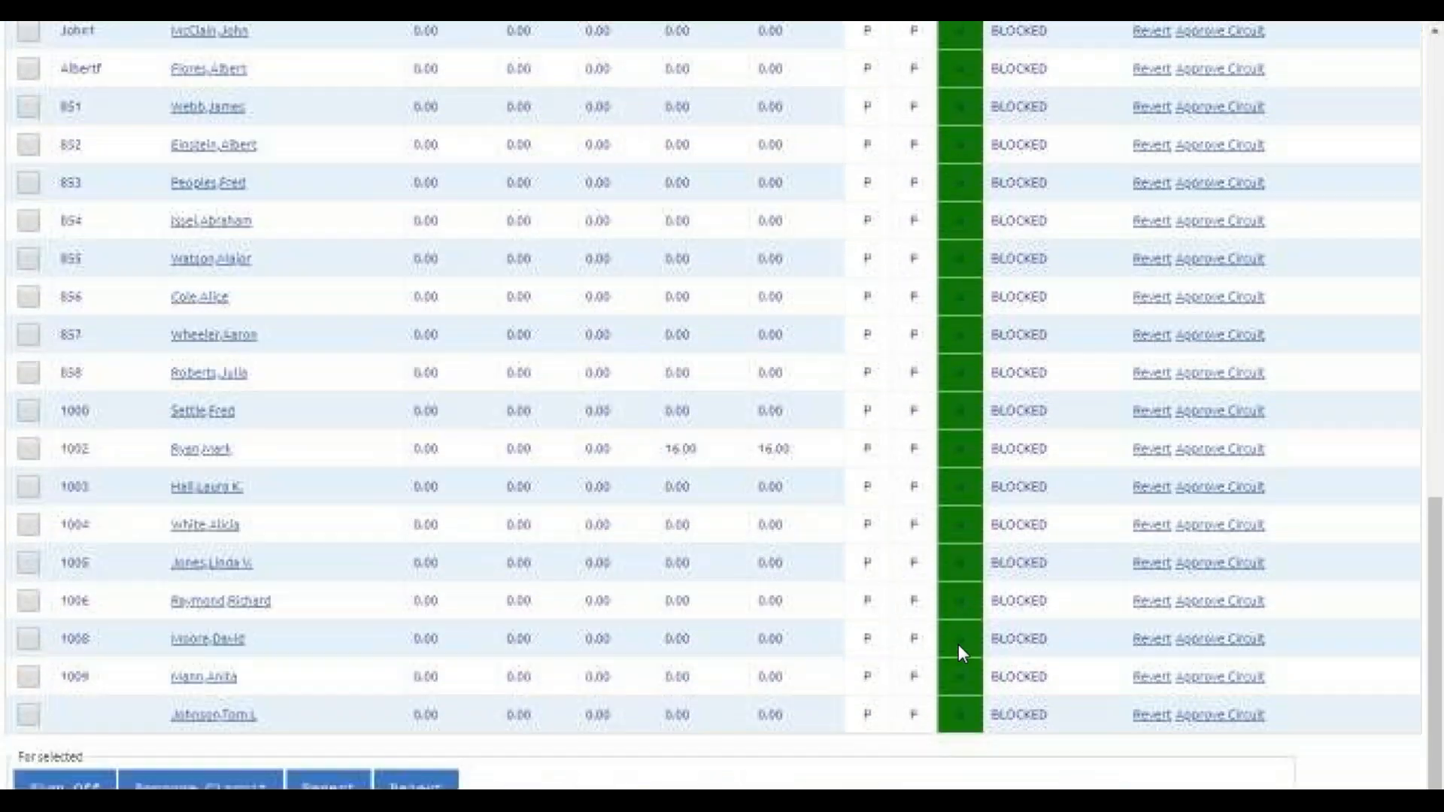
{"action": "scroll", "coordinate": [676, 537], "scroll_direction": "up", "scroll_amount": 15}
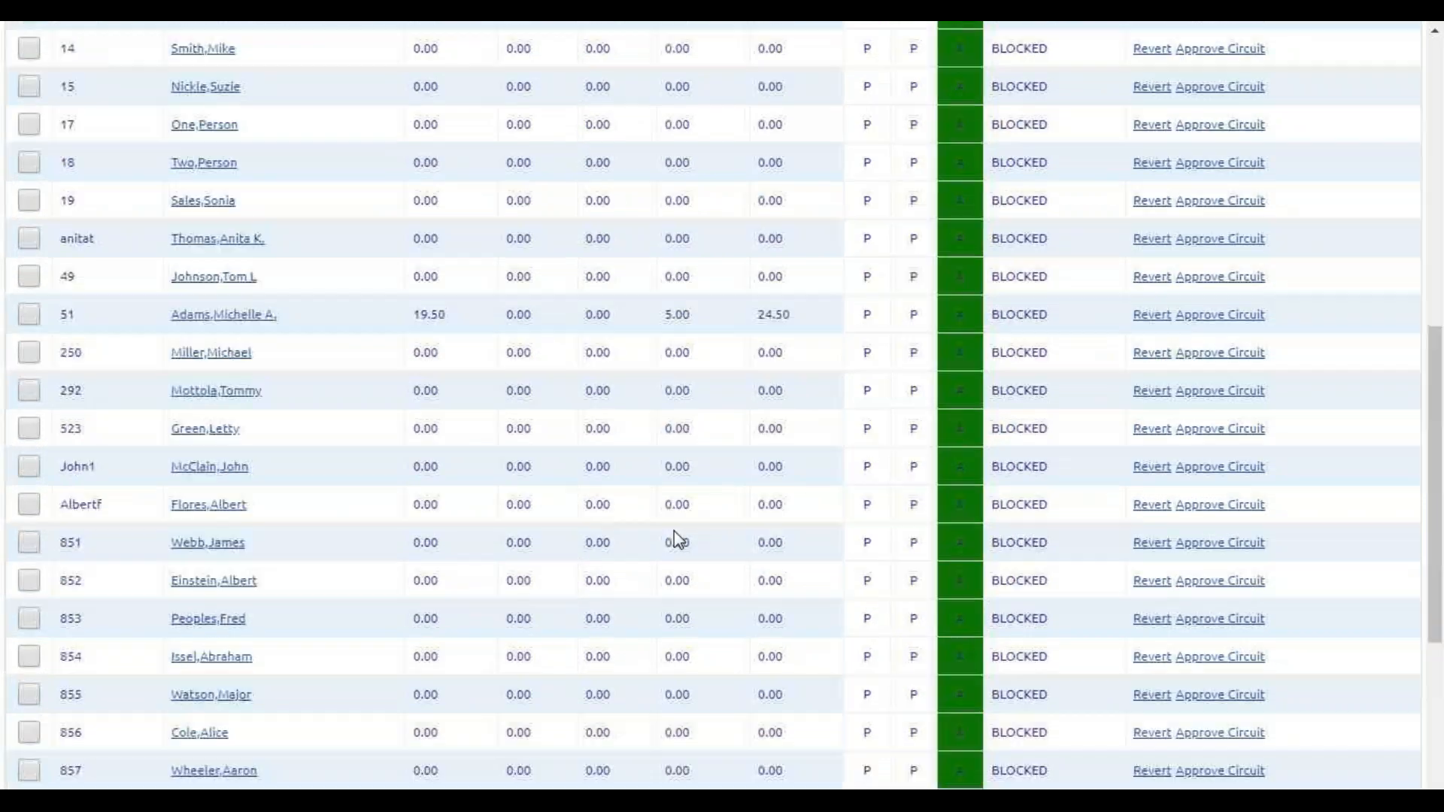
{"action": "scroll", "coordinate": [662, 543], "scroll_direction": "down", "scroll_amount": 4}
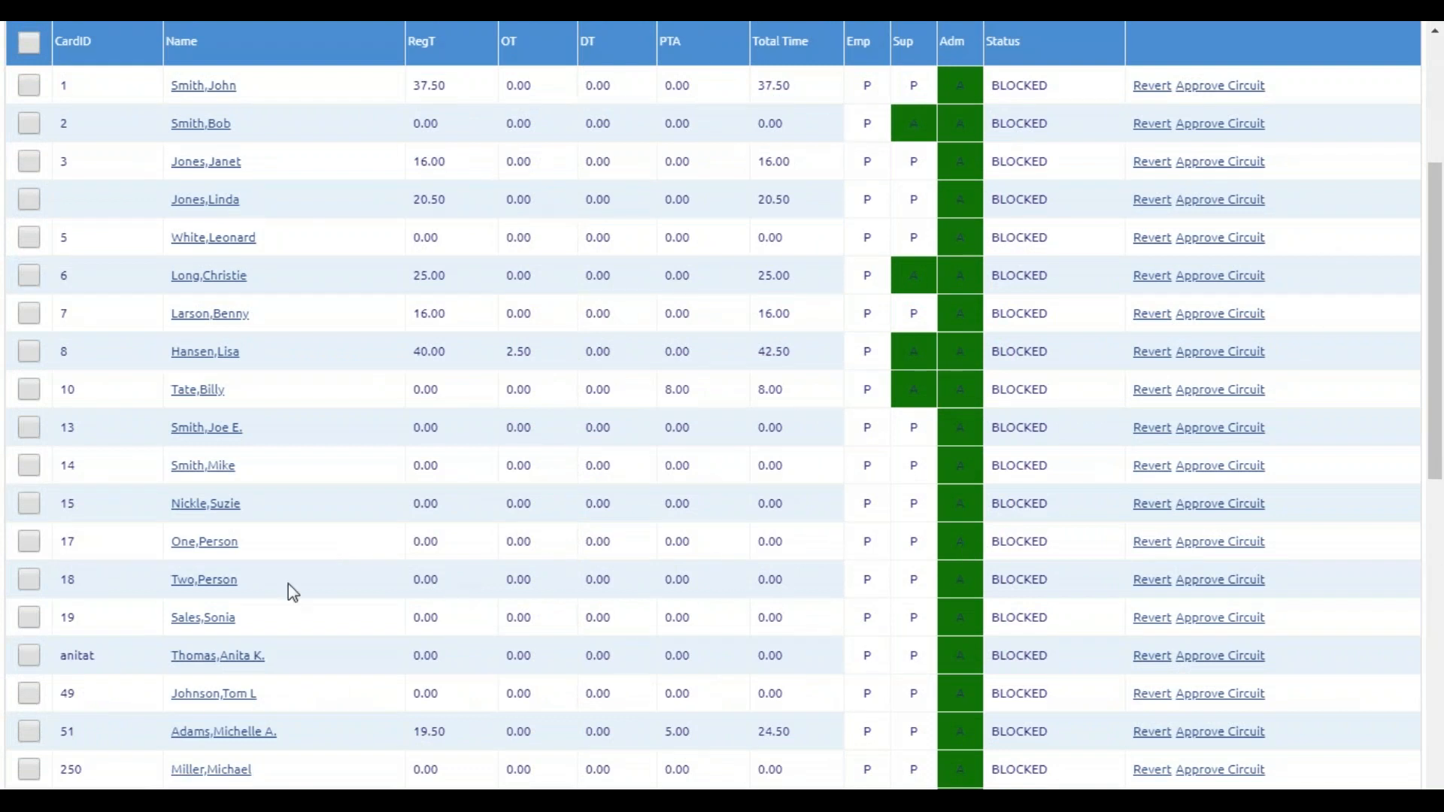
{"action": "left_click", "coordinate": [1153, 542]}
{"action": "key", "text": "Return"}
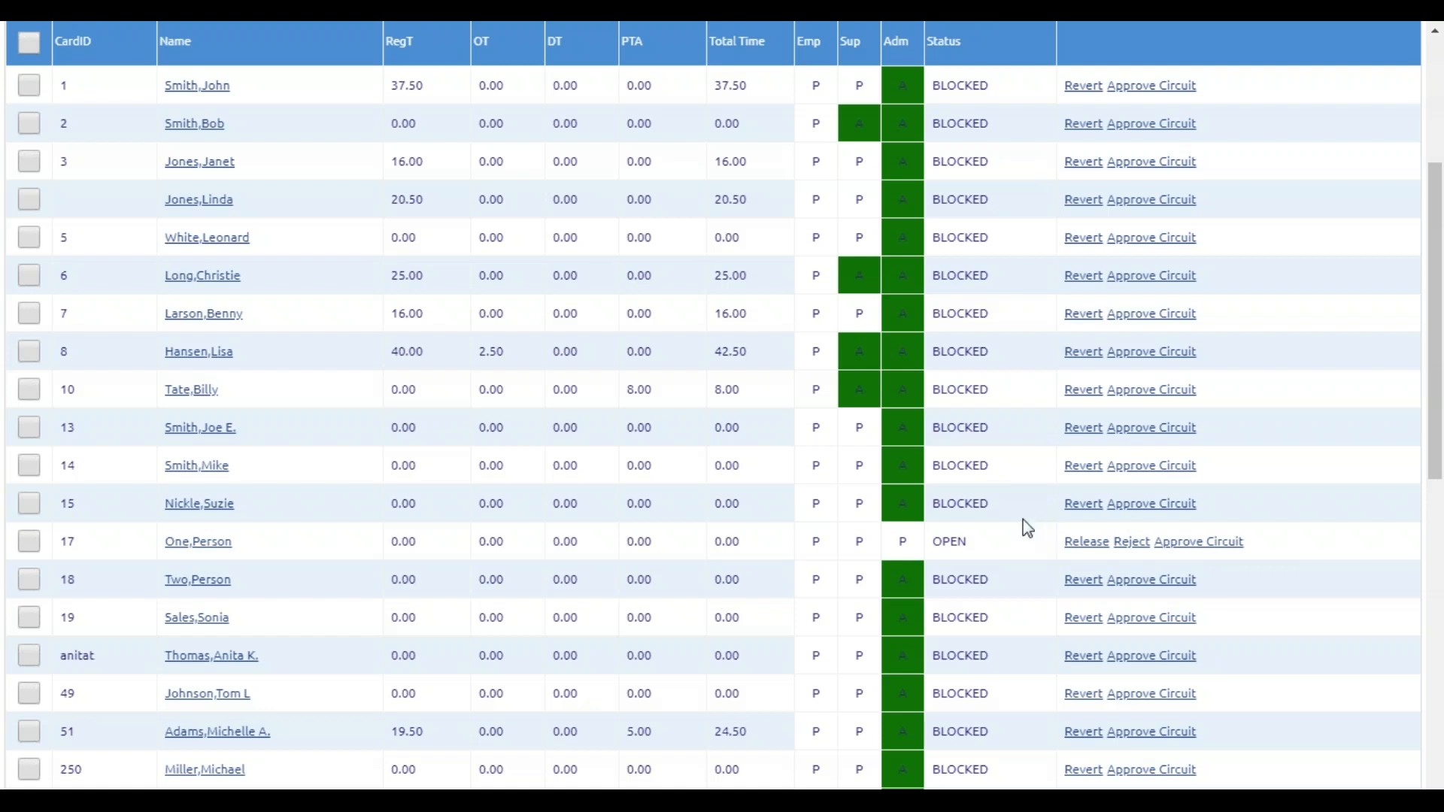
Examine the whole Approvals list, comparing the employee, supervisor and administrator approval columns and each timecard's status
{"action": "scroll", "coordinate": [990, 544], "scroll_direction": "up", "scroll_amount": 4}
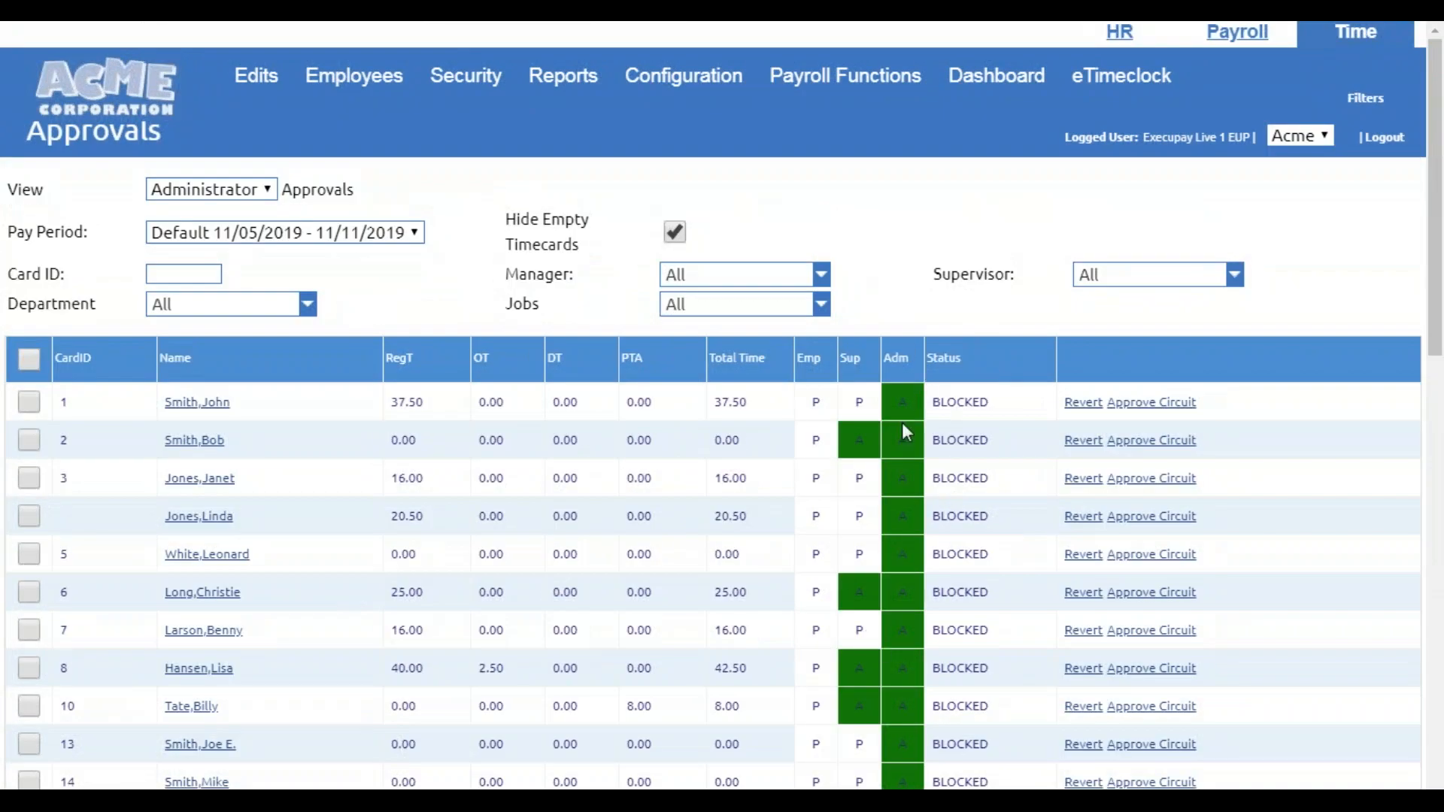
{"action": "scroll", "coordinate": [885, 525], "scroll_direction": "down", "scroll_amount": 5}
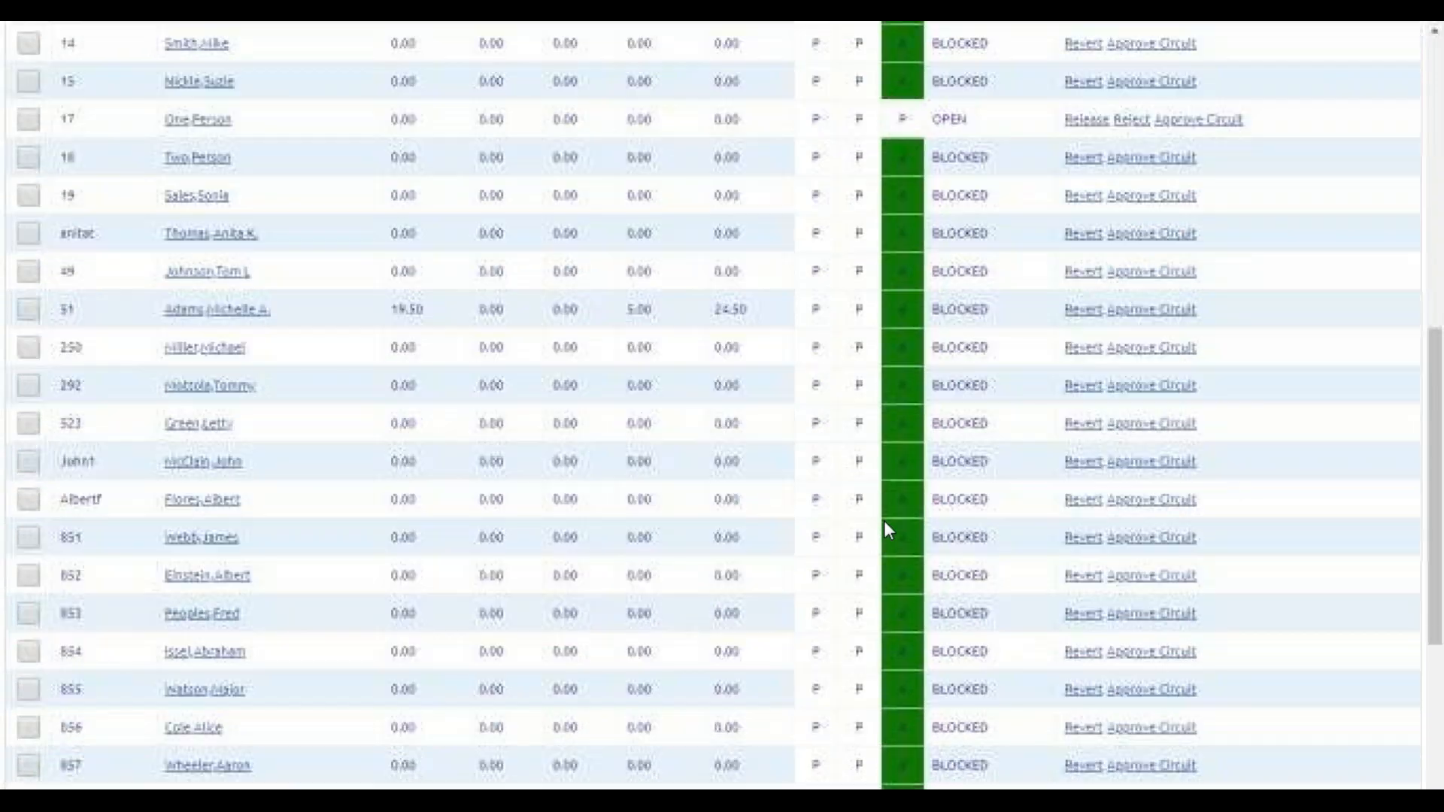
{"action": "scroll", "coordinate": [884, 524], "scroll_direction": "down", "scroll_amount": 5}
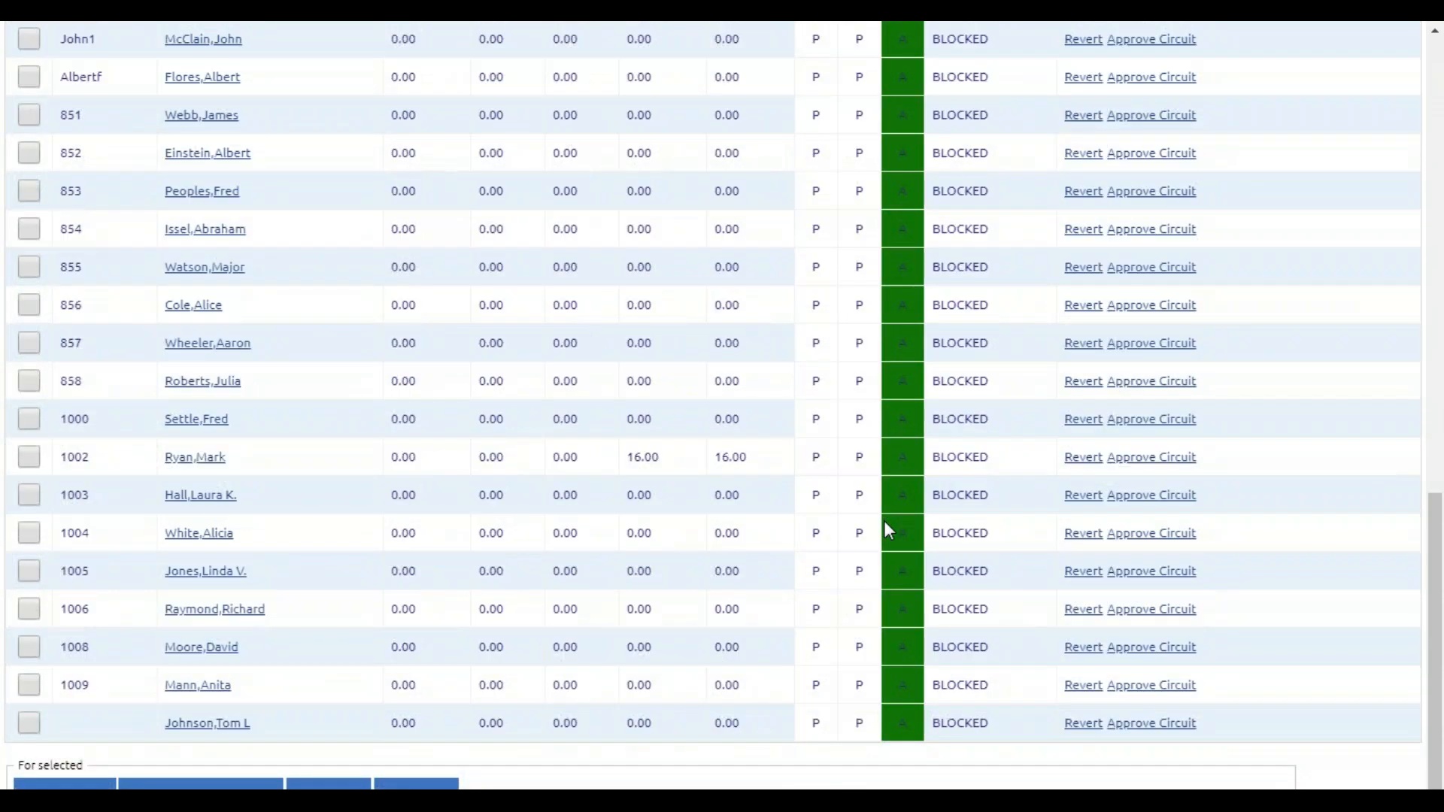
{"action": "scroll", "coordinate": [885, 523], "scroll_direction": "up", "scroll_amount": 8}
{"action": "scroll", "coordinate": [883, 521], "scroll_direction": "up", "scroll_amount": 5}
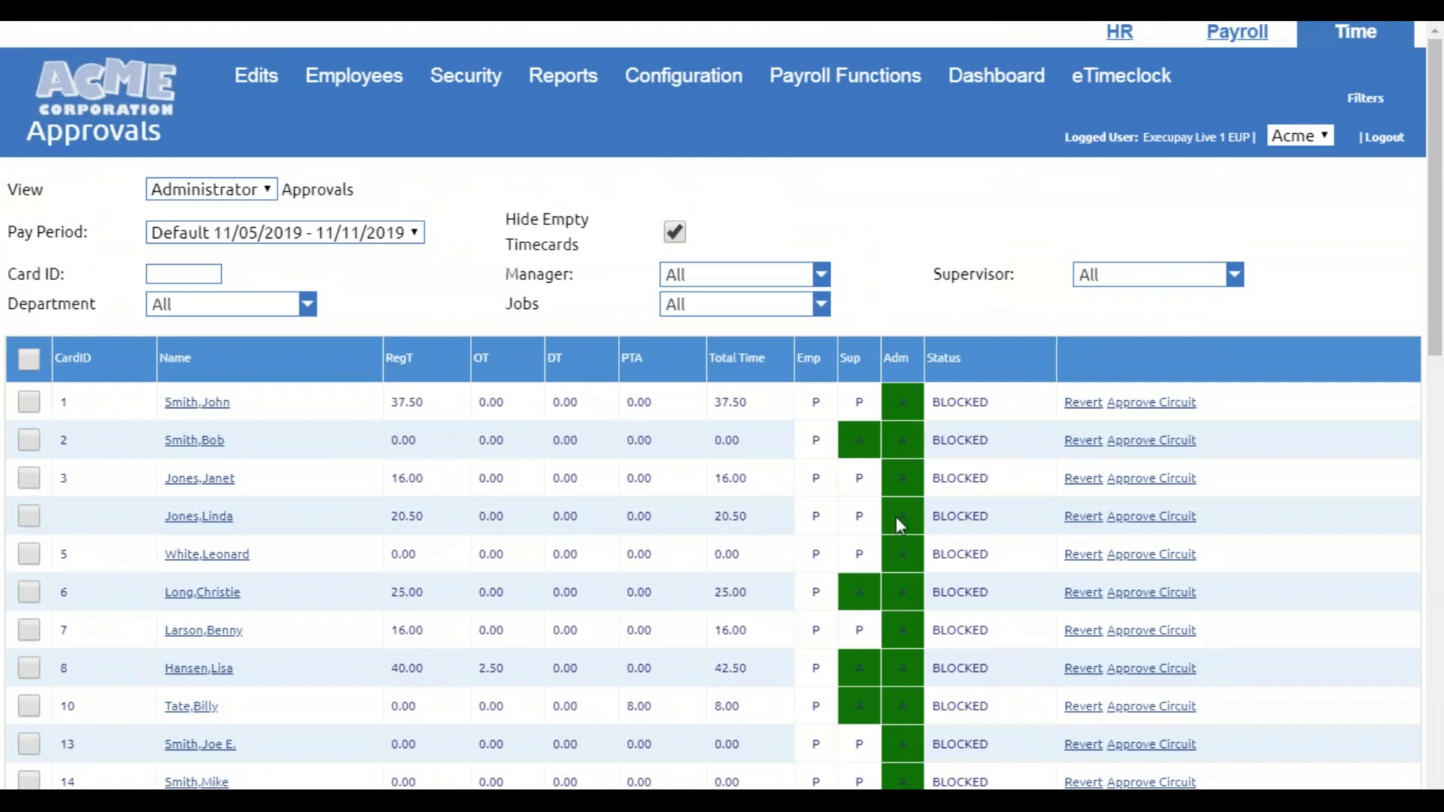
{"action": "scroll", "coordinate": [893, 617], "scroll_direction": "down", "scroll_amount": 5}
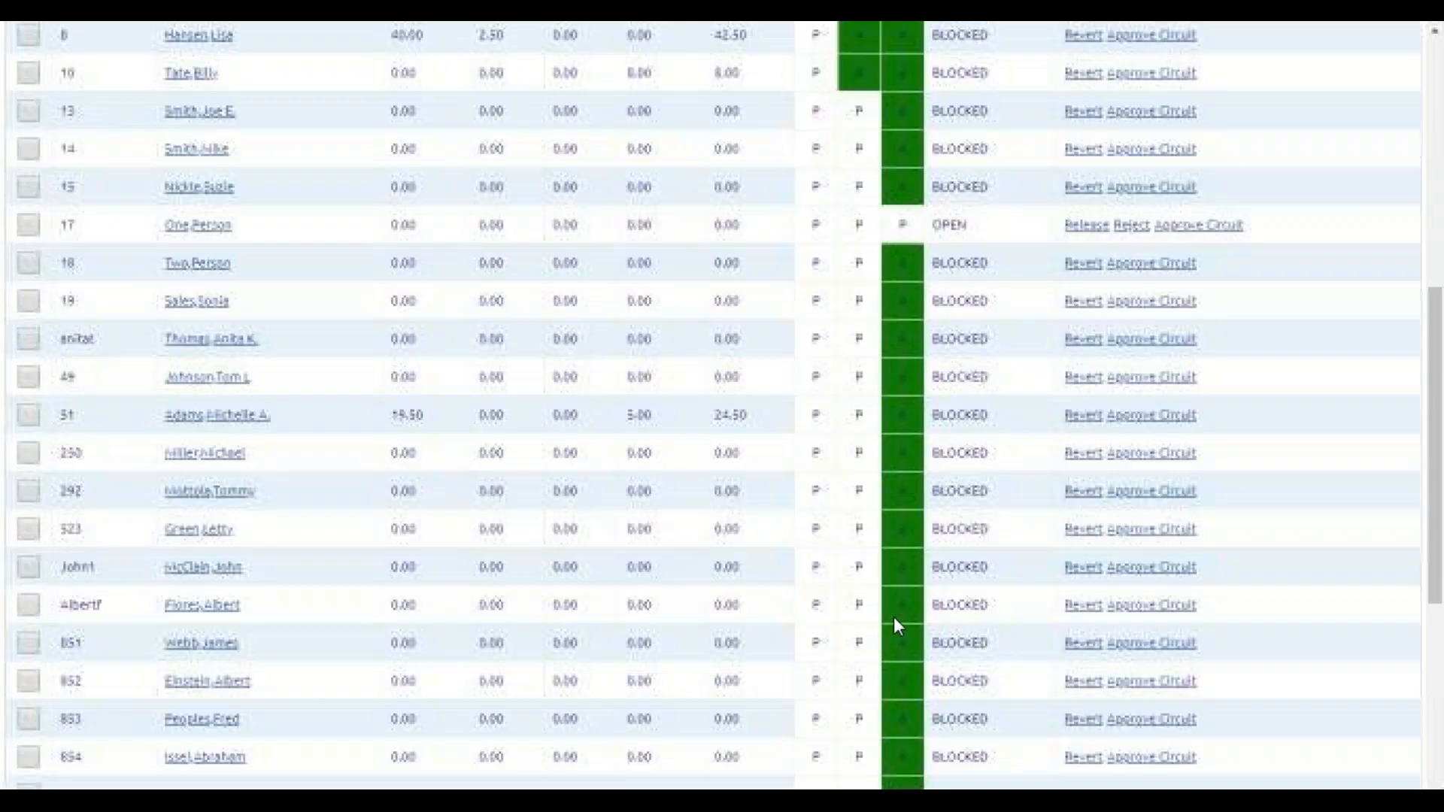
{"action": "scroll", "coordinate": [895, 618], "scroll_direction": "down", "scroll_amount": 5}
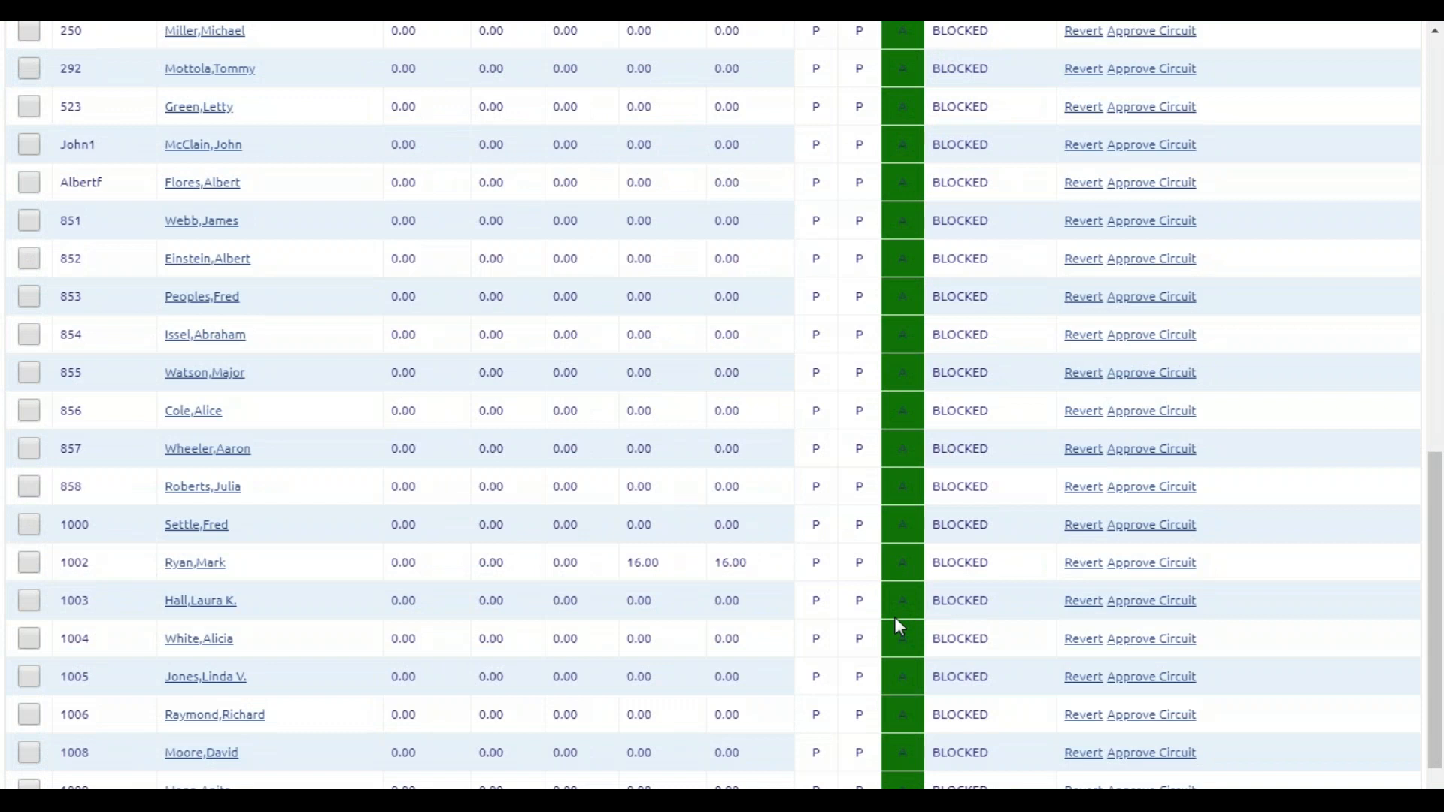
{"action": "scroll", "coordinate": [898, 621], "scroll_direction": "up", "scroll_amount": 10}
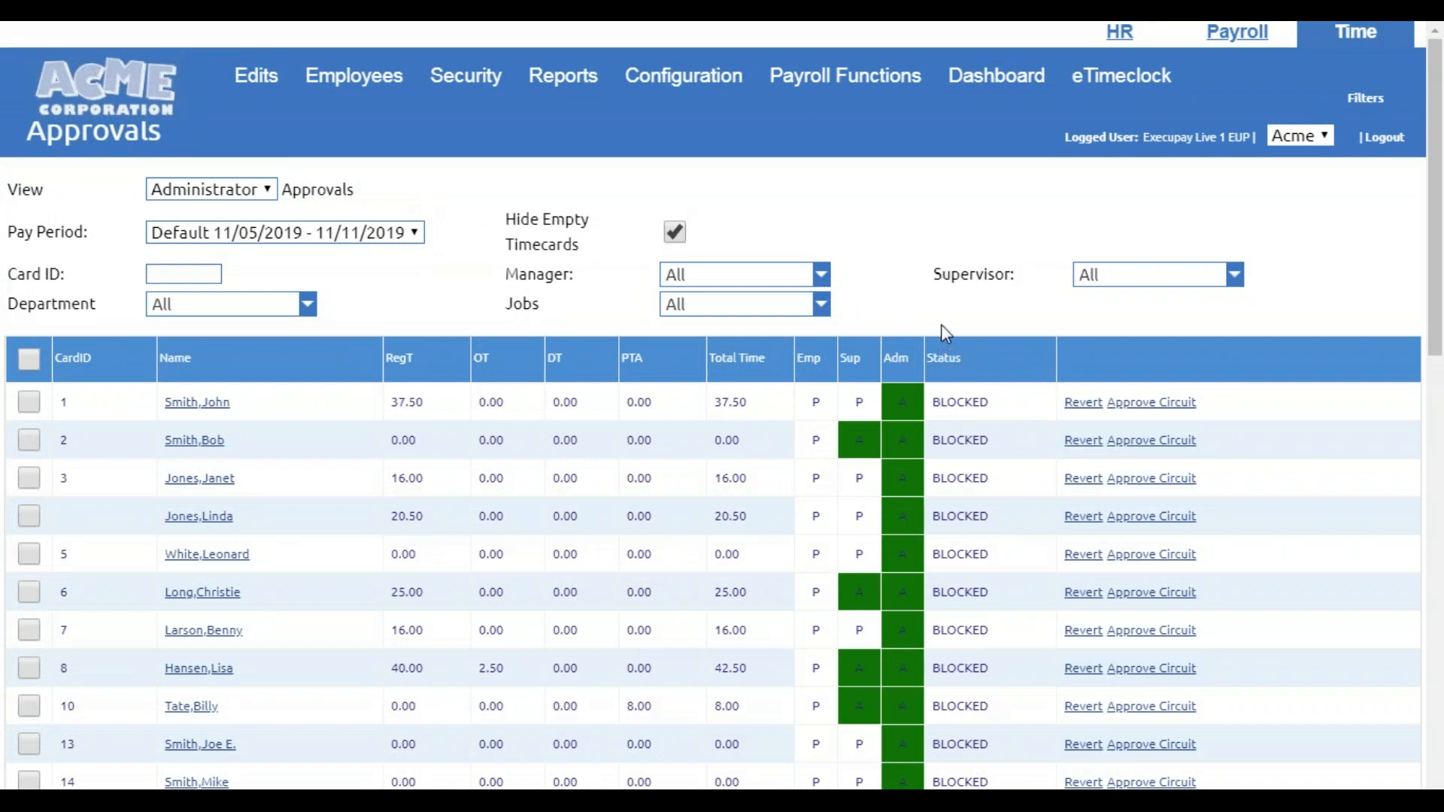
Set the Supervisor filter of the Approvals list to an individual supervisor instead of All
{"action": "left_click", "coordinate": [786, 280]}
{"action": "left_click", "coordinate": [1127, 278]}
{"action": "left_click", "coordinate": [1120, 363]}
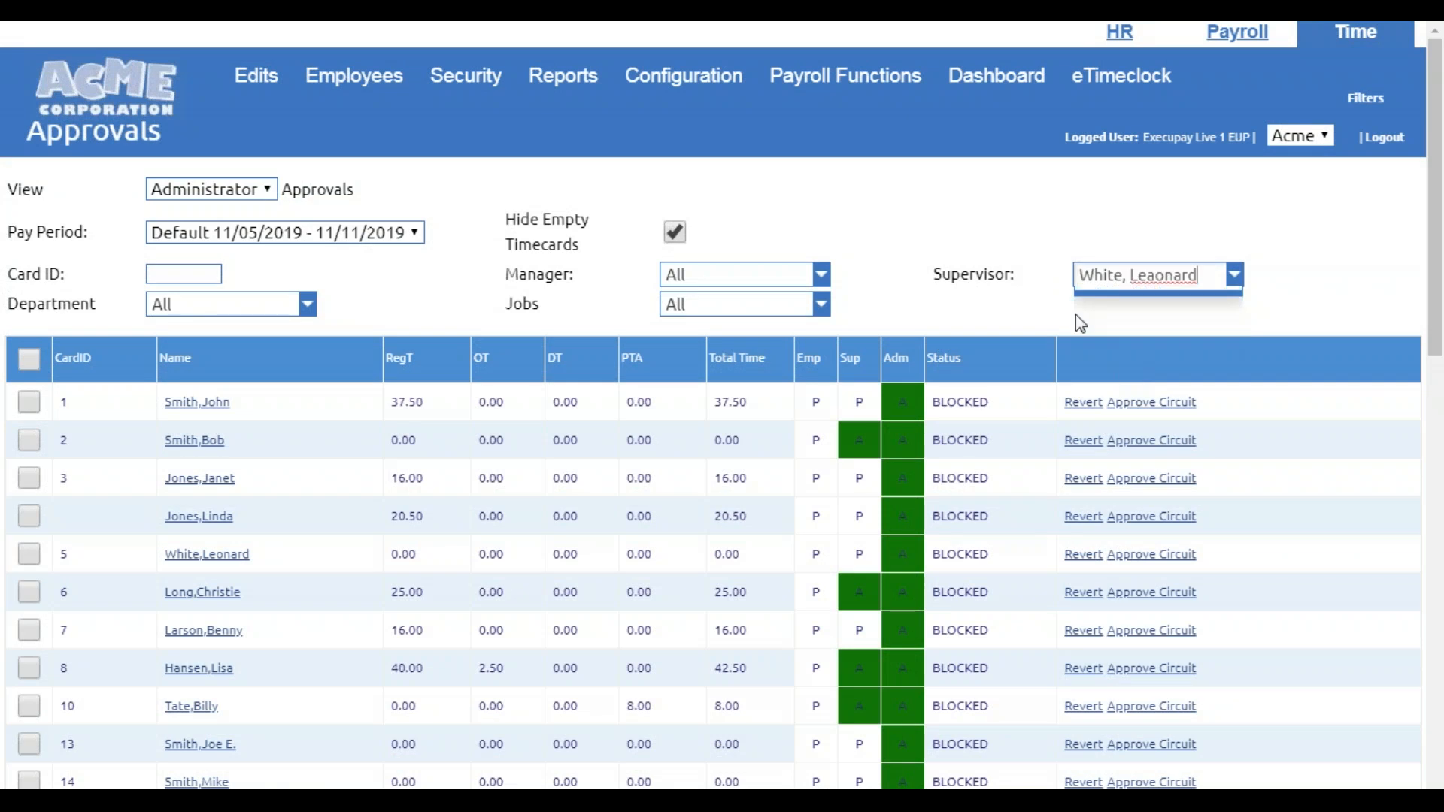
Reset the Supervisor filter of the Approvals list to All and keep the Department filter at All
{"action": "left_click", "coordinate": [1156, 275]}
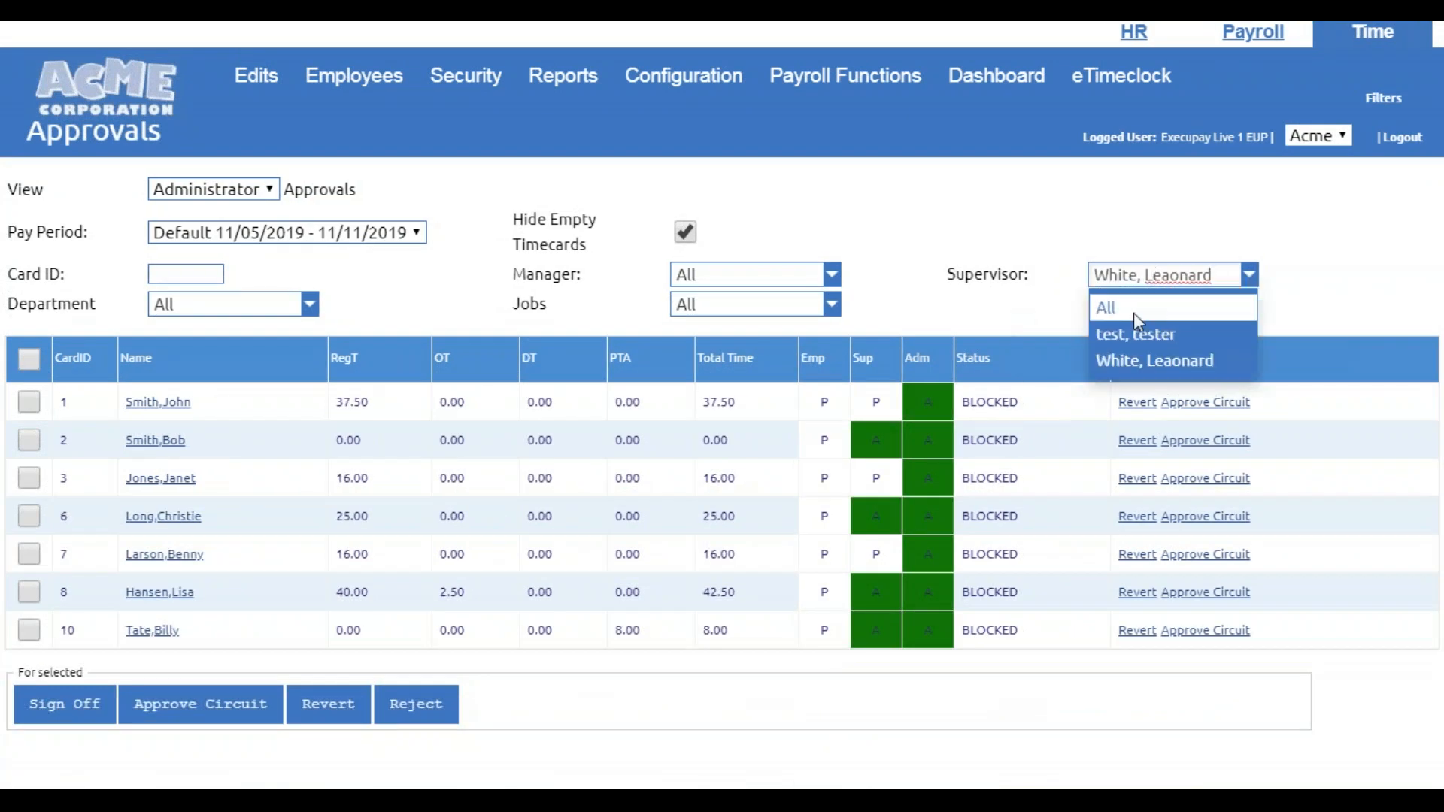
{"action": "left_click", "coordinate": [1135, 313]}
{"action": "left_click", "coordinate": [172, 303]}
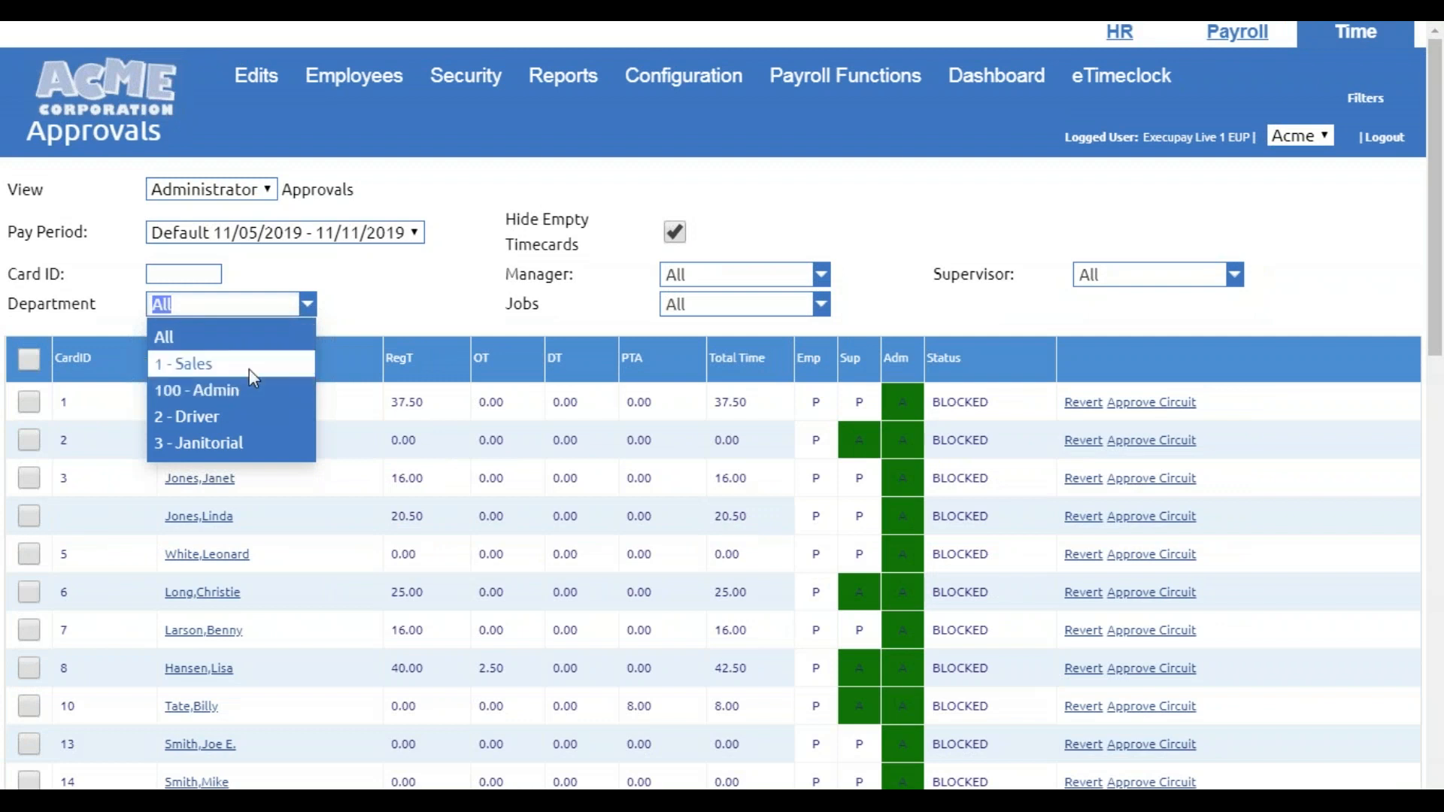
{"action": "left_click", "coordinate": [253, 336]}
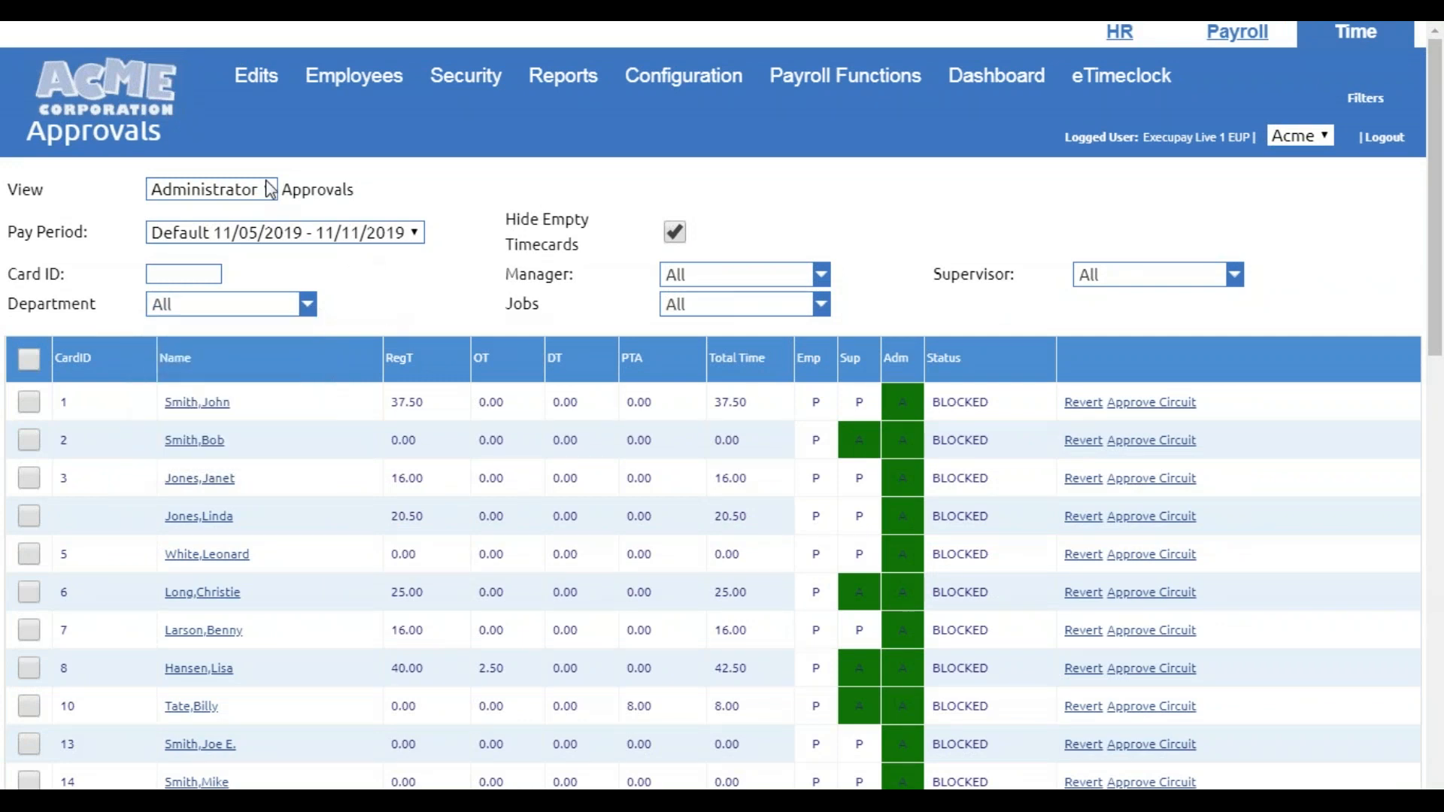
Review the approvals list in the Supervisor view, including the actions offered per timecard, and return to the Administrator view
{"action": "left_click", "coordinate": [268, 194]}
{"action": "left_click", "coordinate": [220, 231]}
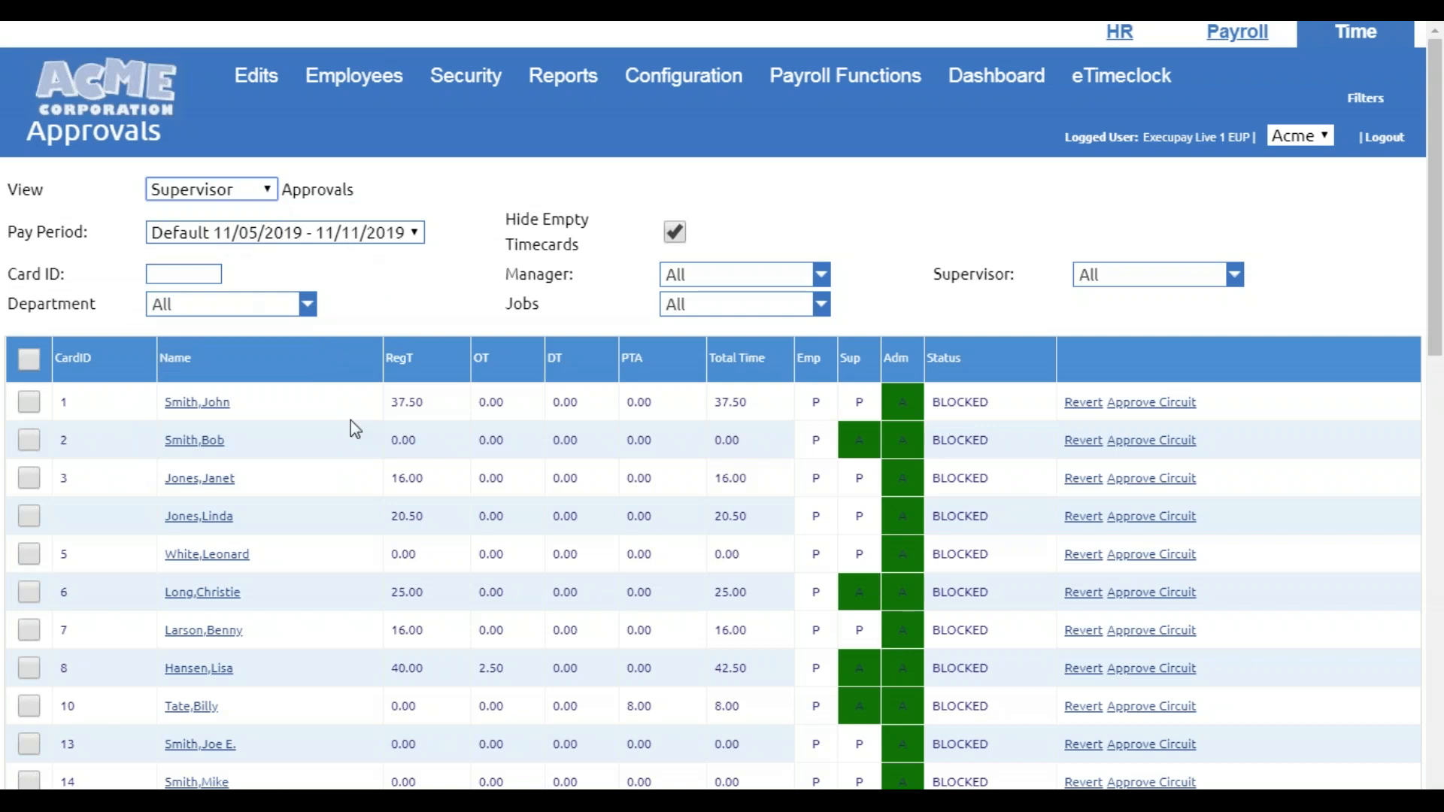
{"action": "scroll", "coordinate": [684, 506], "scroll_direction": "down", "scroll_amount": 9}
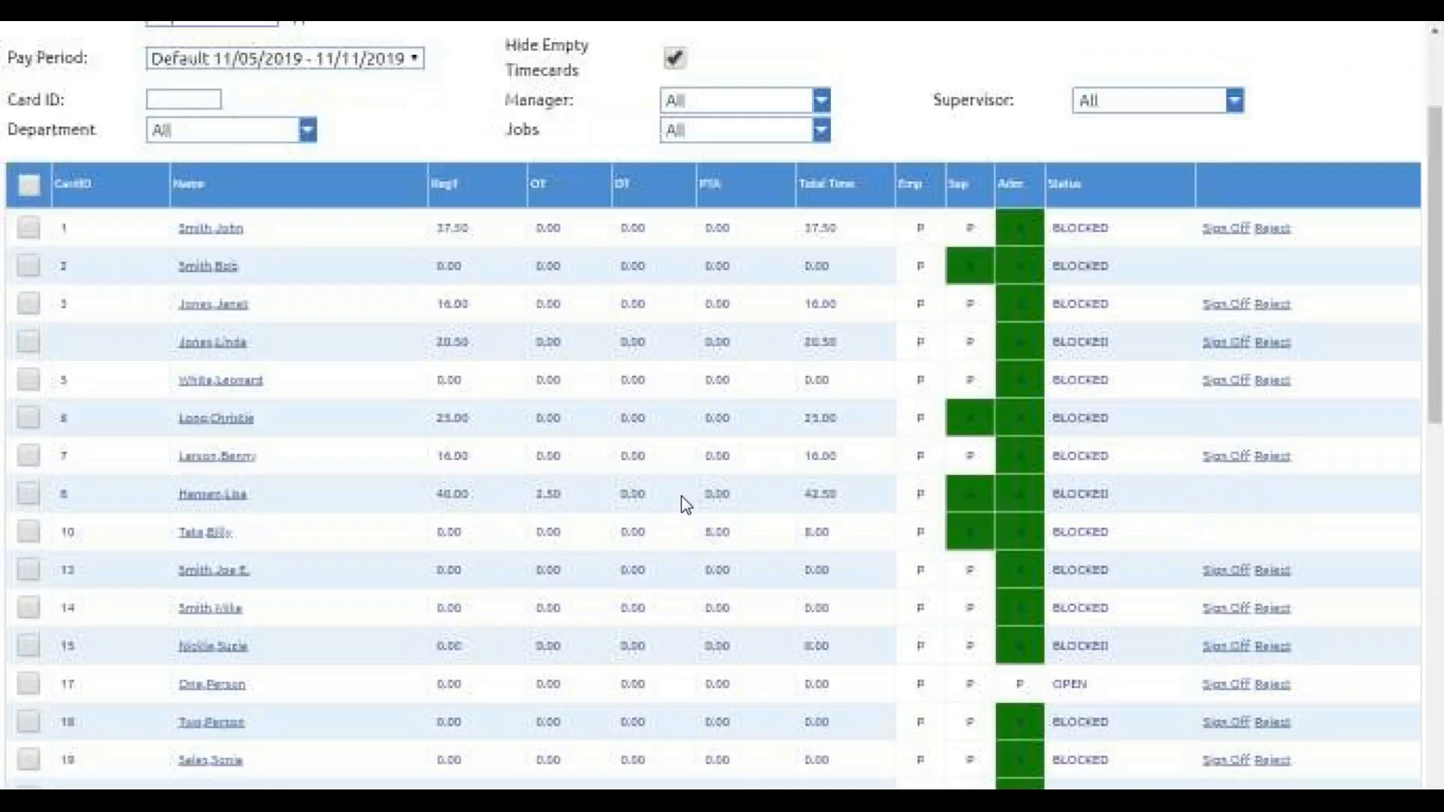
{"action": "scroll", "coordinate": [685, 505], "scroll_direction": "up", "scroll_amount": 9}
{"action": "left_click", "coordinate": [268, 194]}
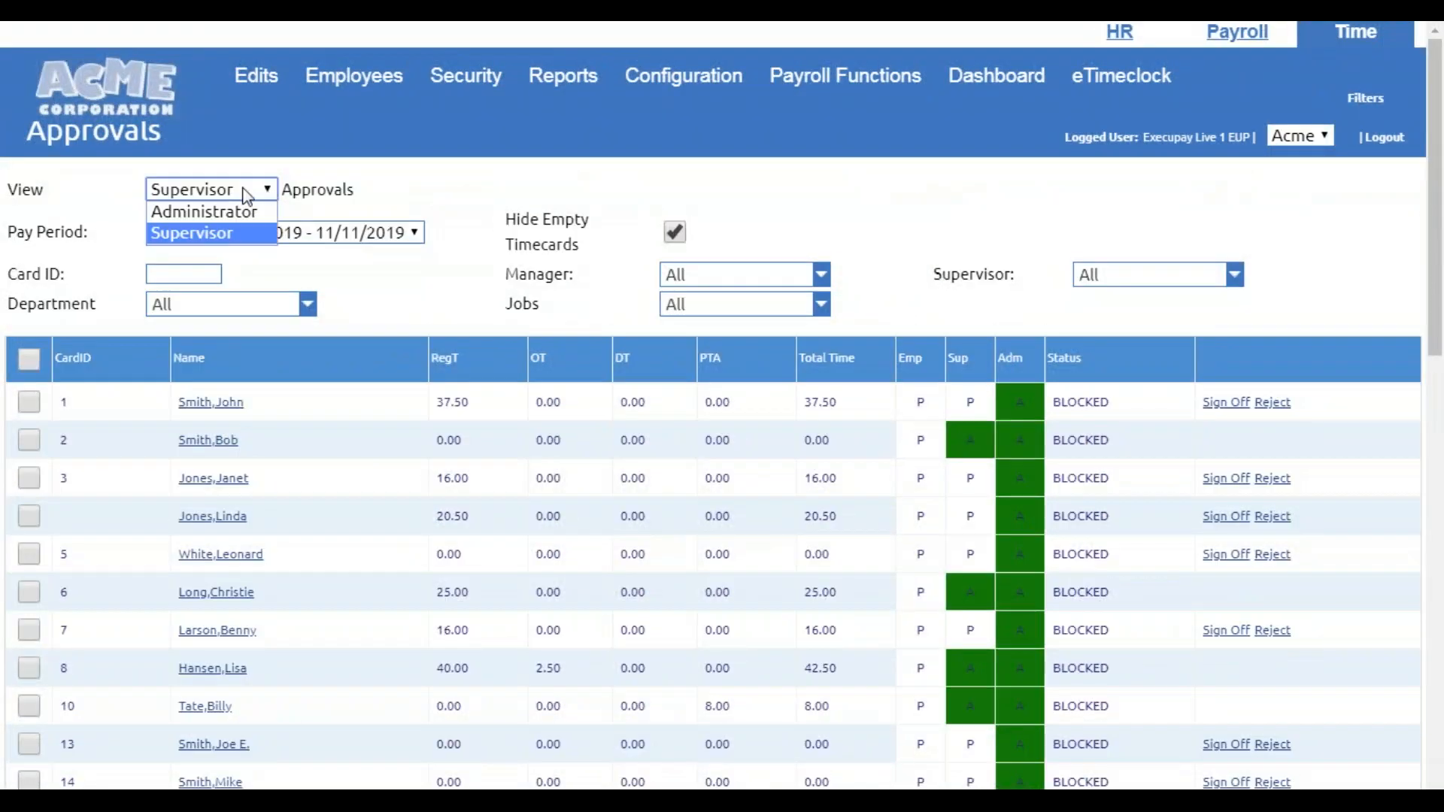
{"action": "left_click", "coordinate": [228, 206]}
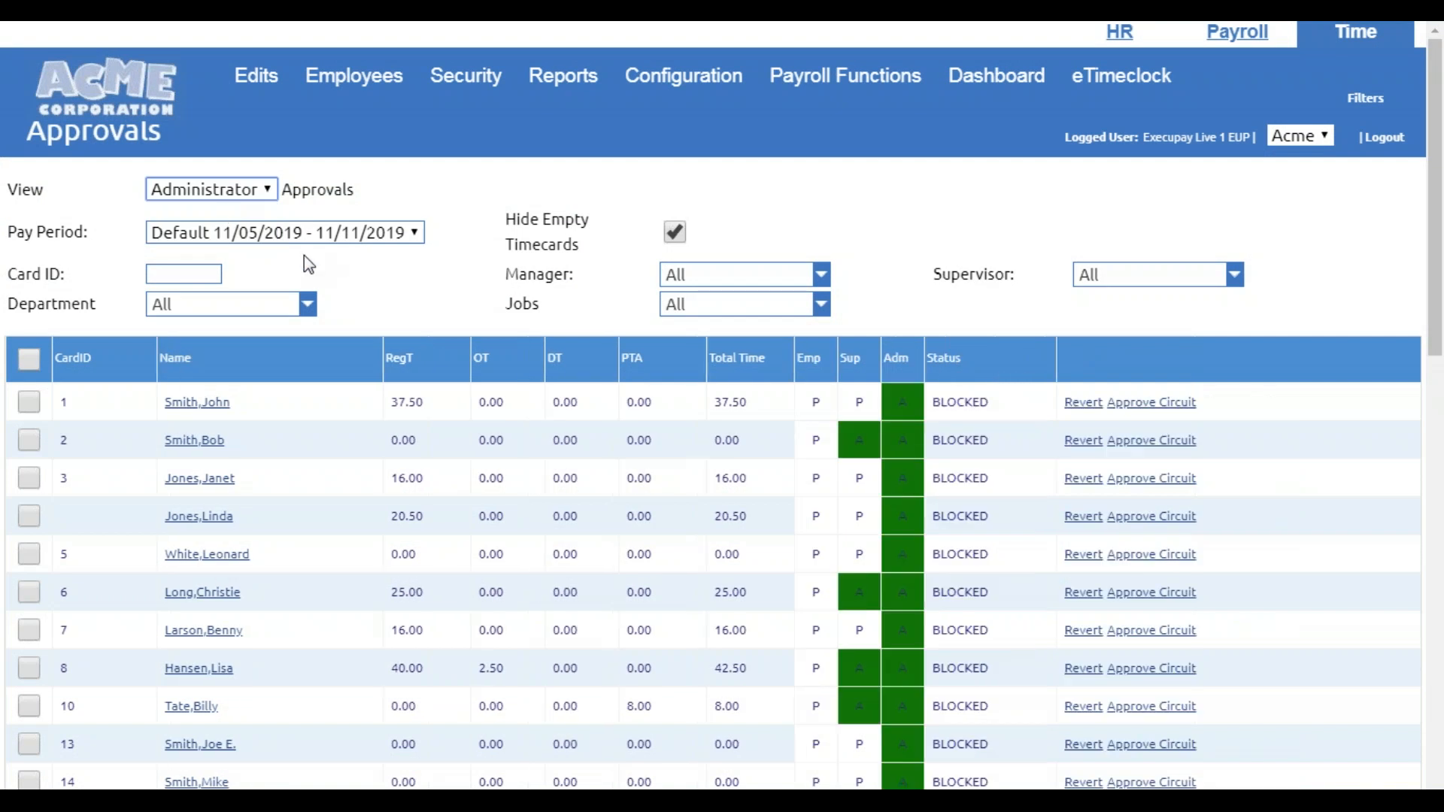
Go to Time Management and review the Exceptions and PTO Requests pages, finishing on the Timesheet page
{"action": "mouse_move", "coordinate": [252, 76]}
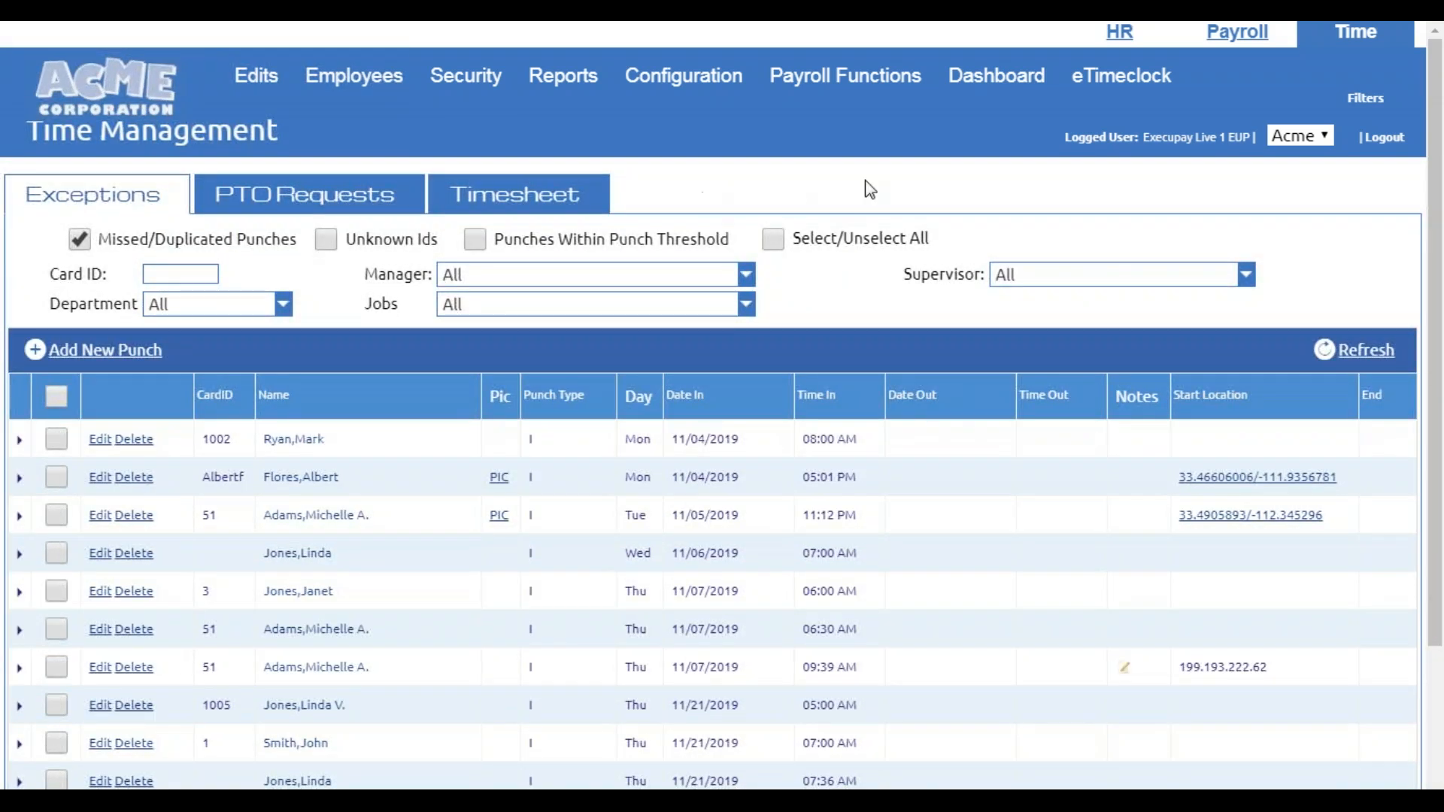
{"action": "left_click", "coordinate": [517, 196]}
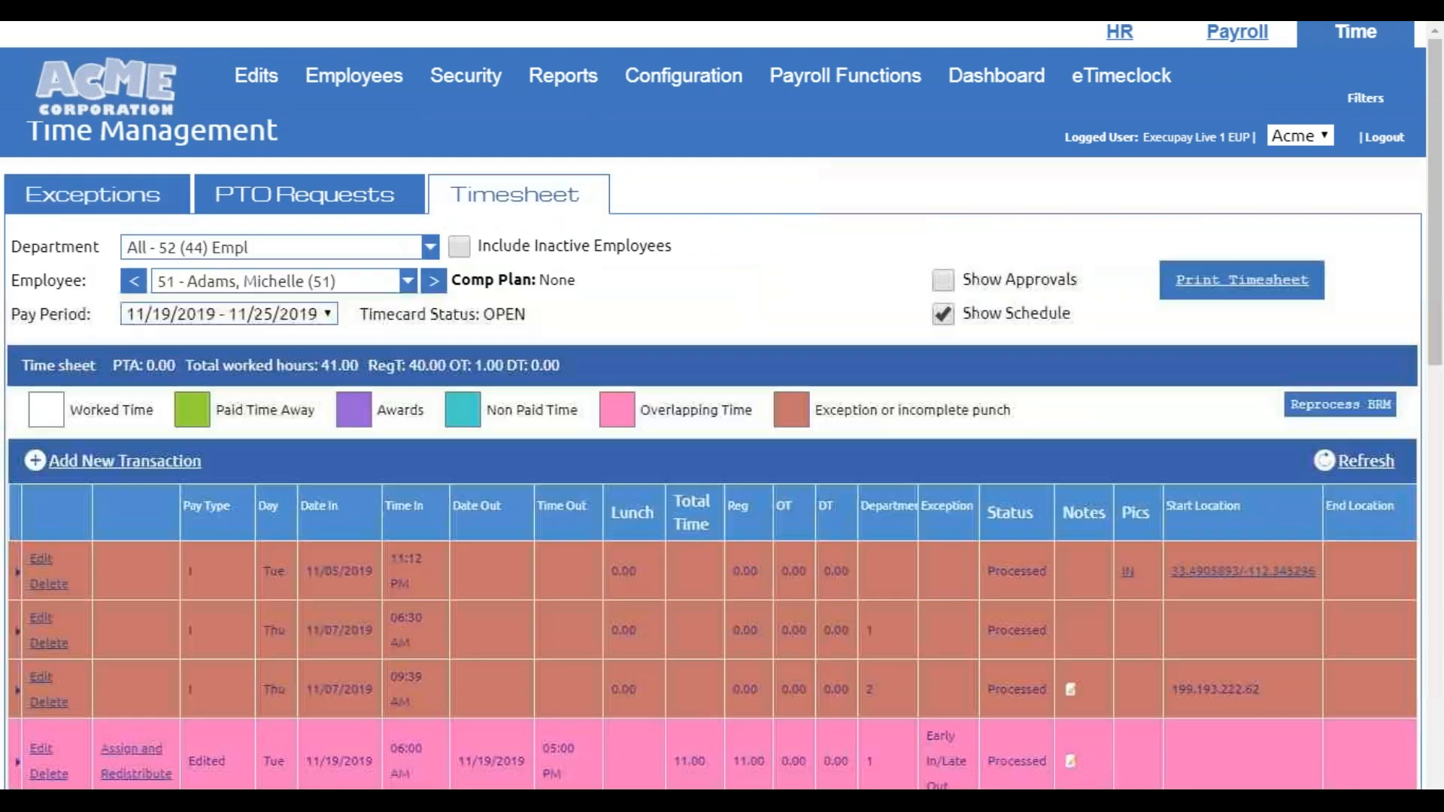
{"action": "left_click", "coordinate": [92, 199]}
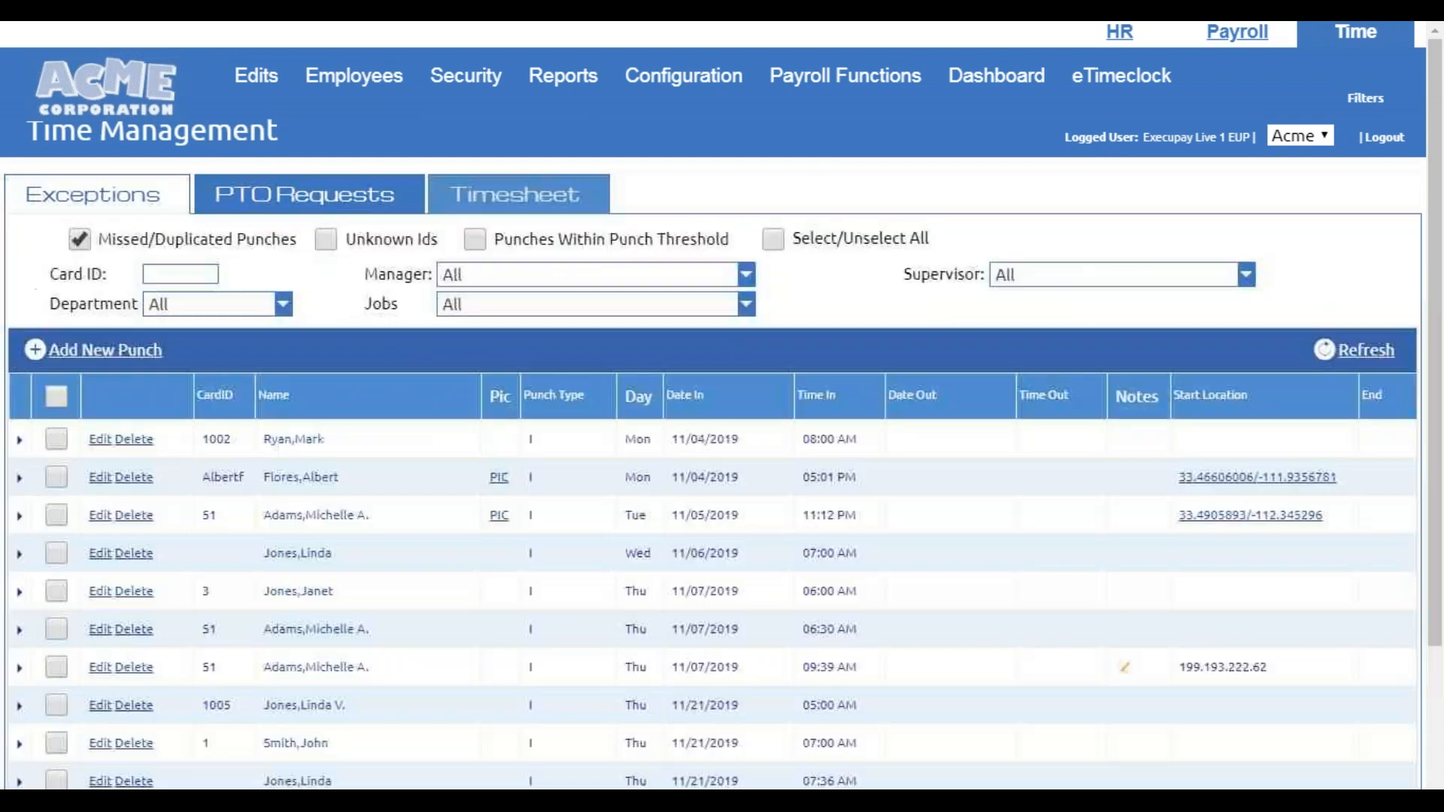
{"action": "left_click", "coordinate": [306, 198]}
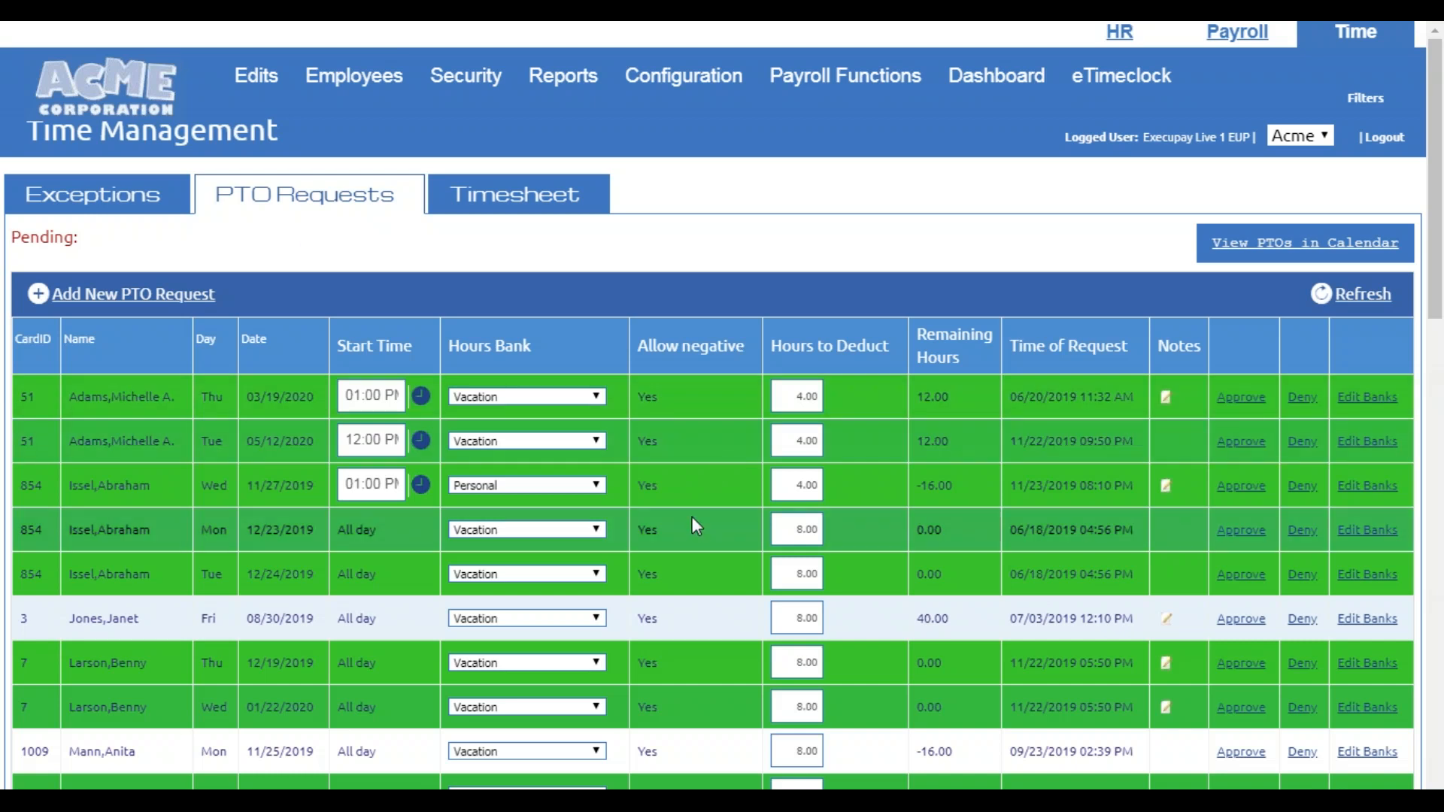
{"action": "left_click", "coordinate": [516, 213]}
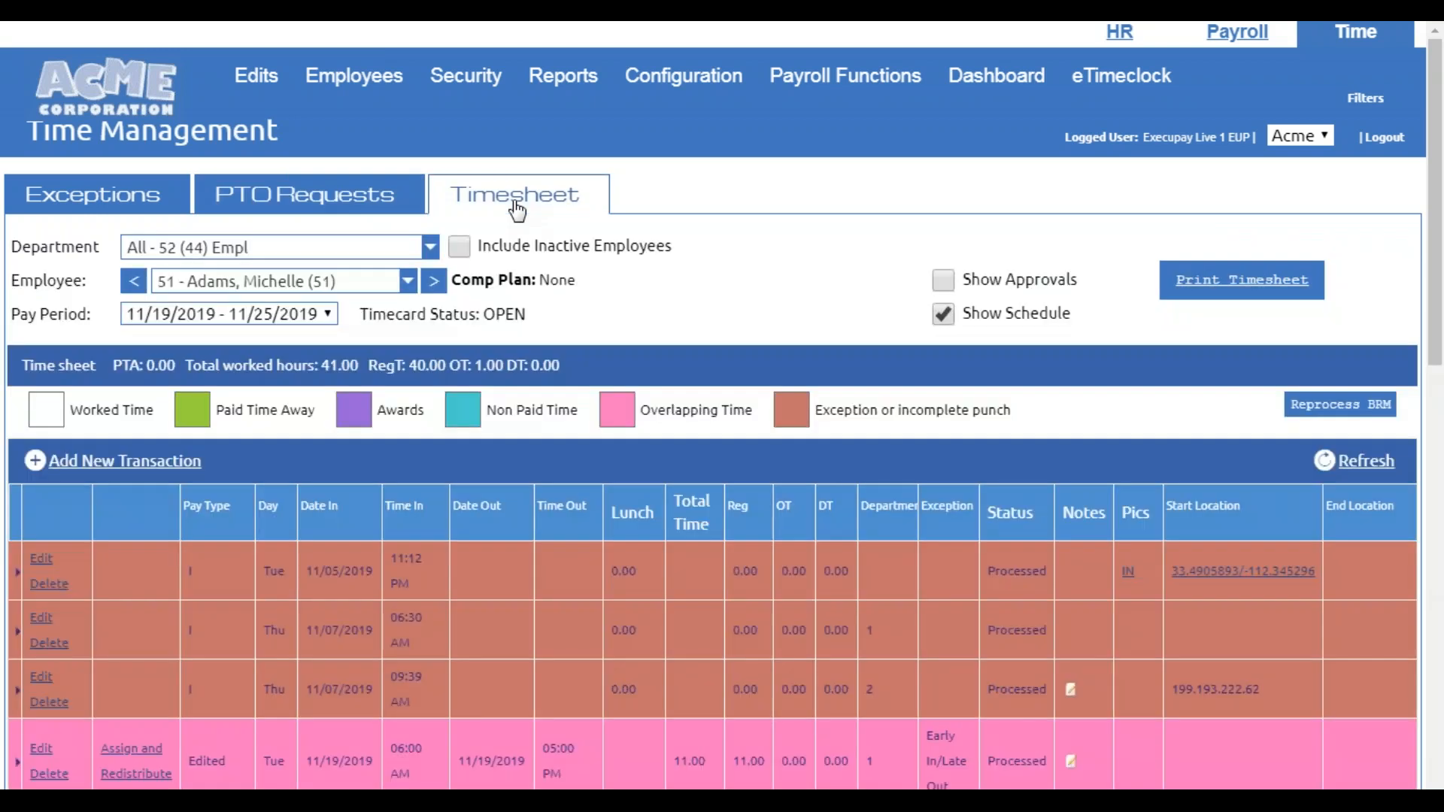